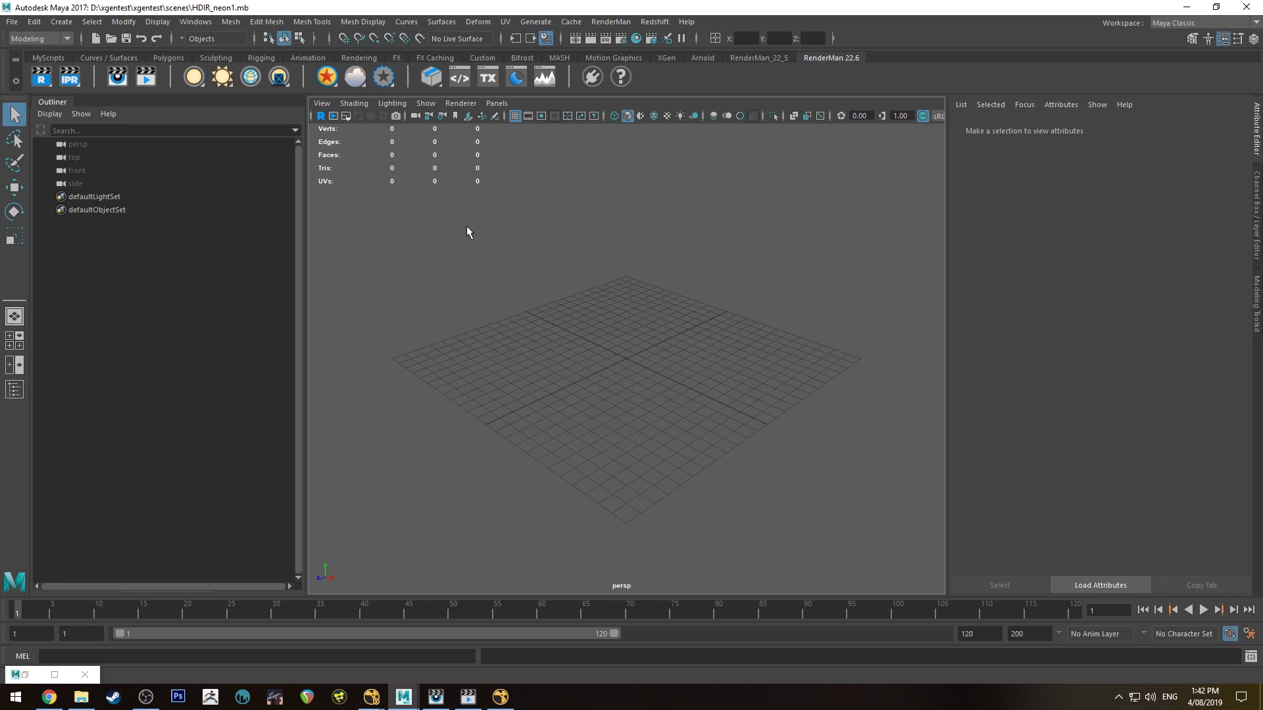
Step: Create a 3D Type object and change its text to NEON
alt+drag(638, 308, 457, 230)
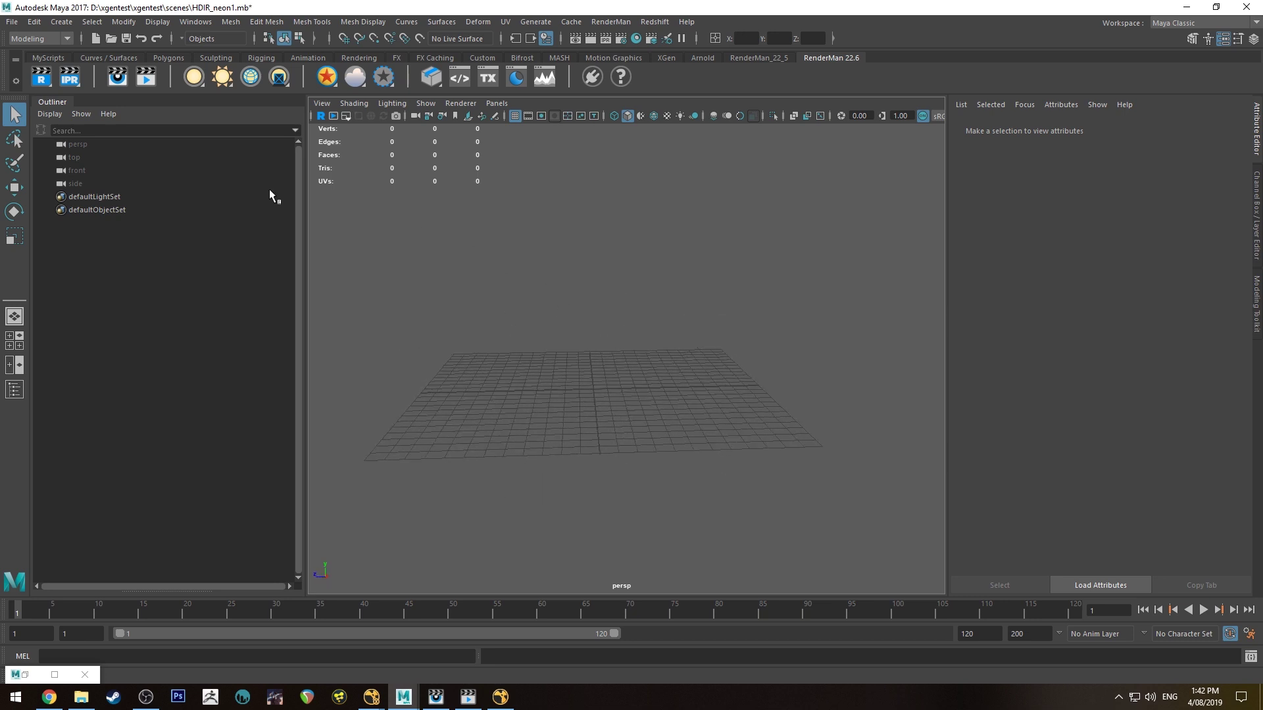
click(61, 22)
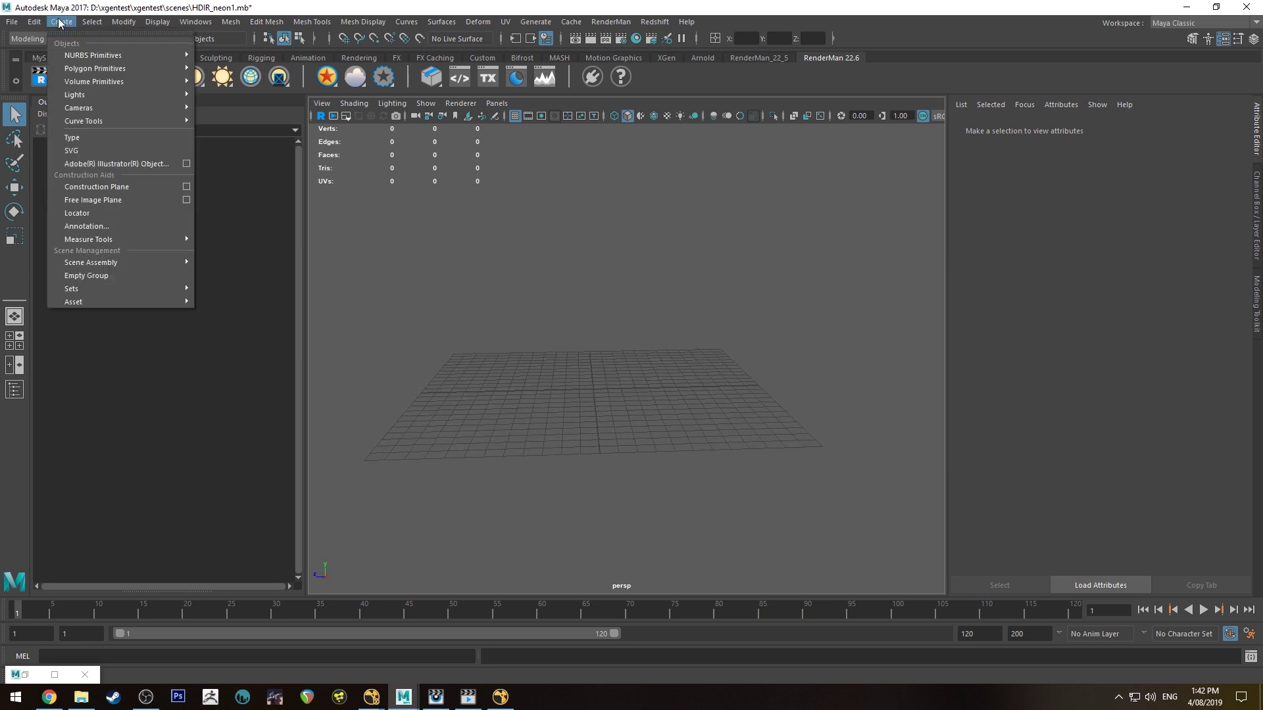
click(73, 138)
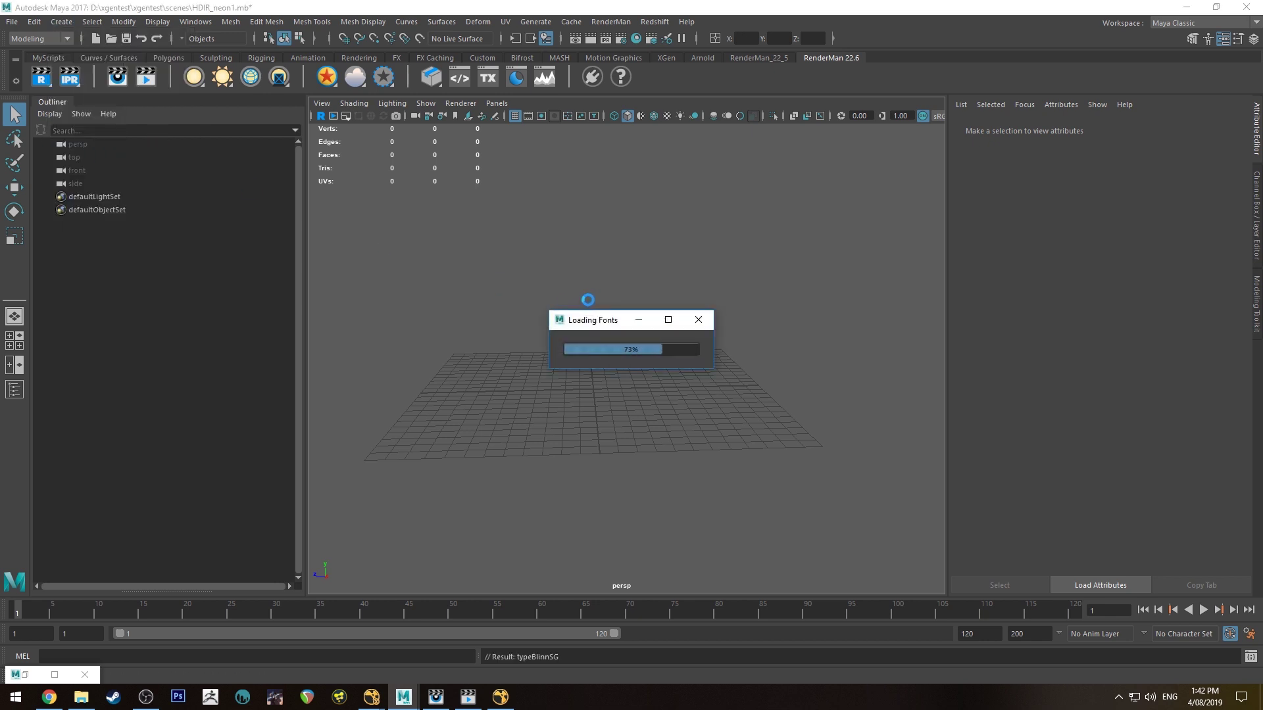
click(1063, 327)
key(f)
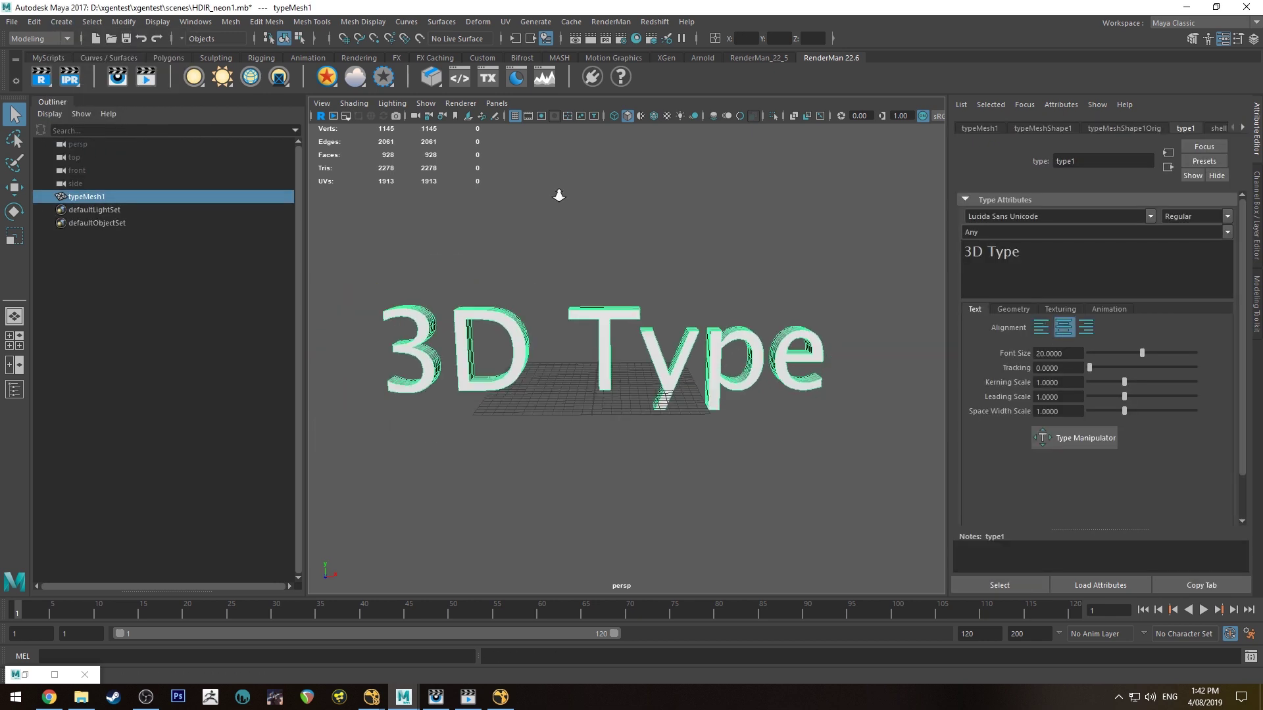
drag(1030, 250, 886, 253)
key(Caps_Lock)
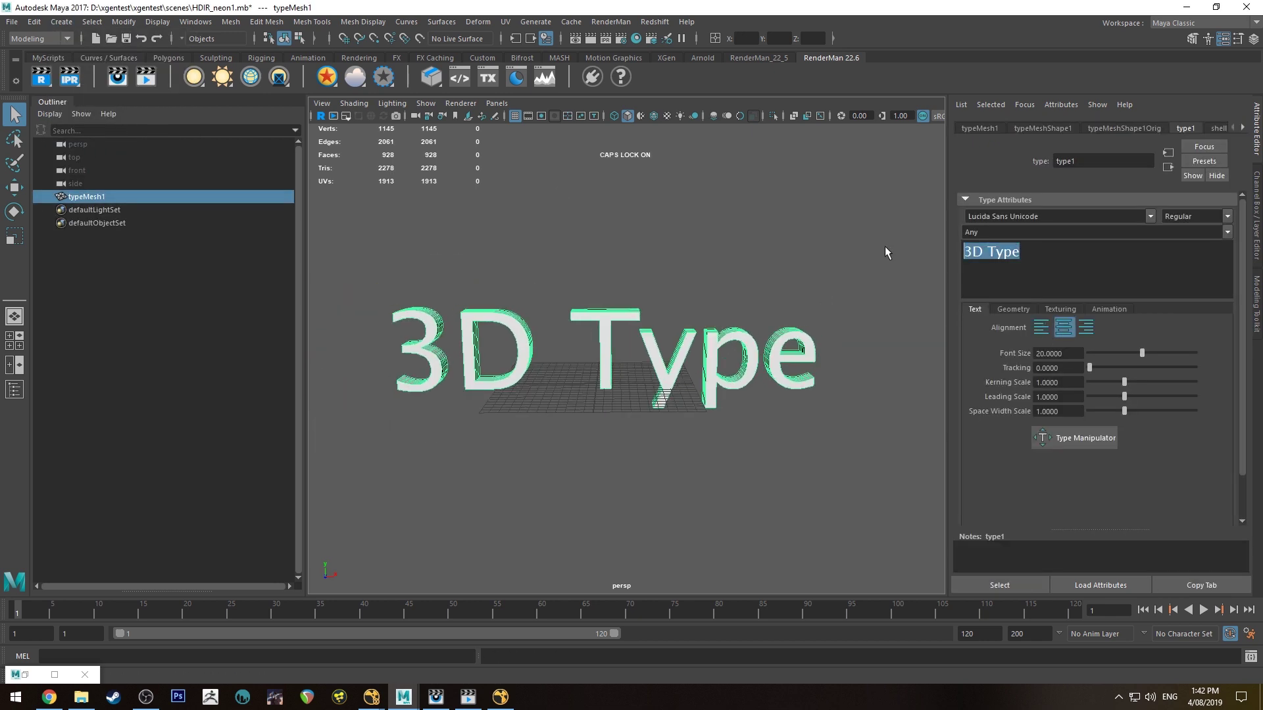
text(NEON)
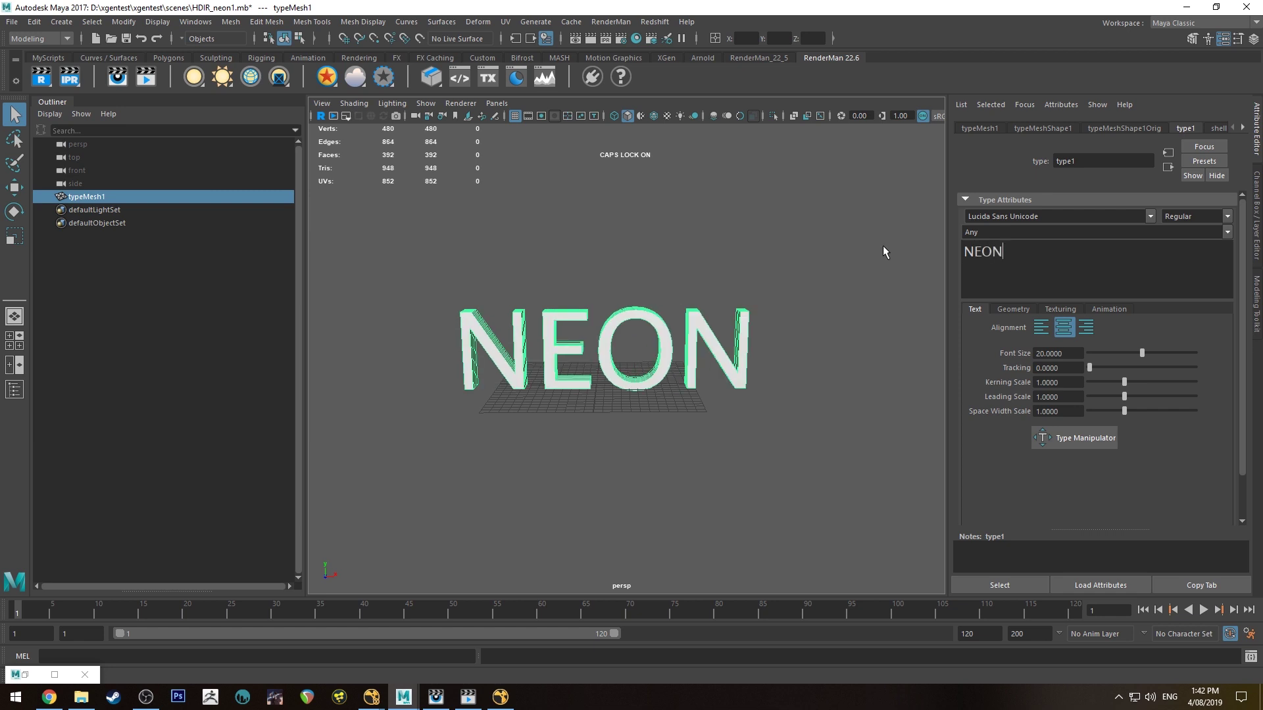
Step: Set the font of the NEON text to Neon
click(1150, 216)
scroll(1043, 281, down, 10)
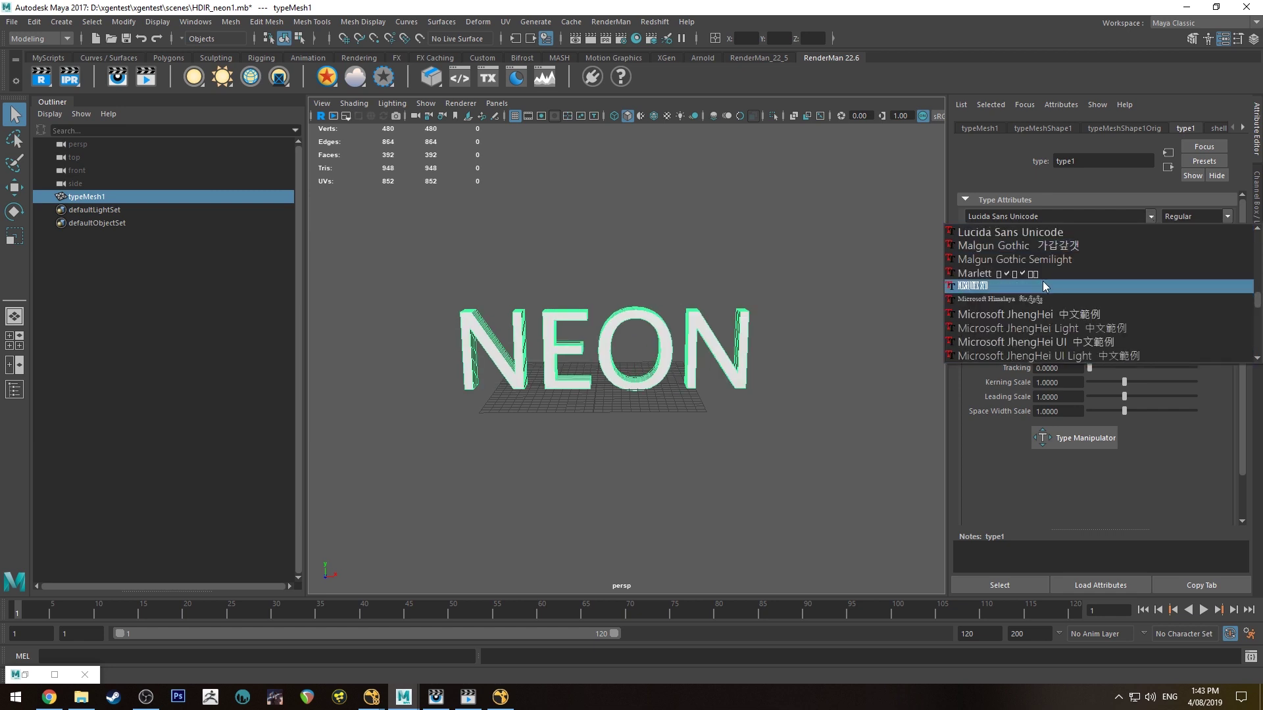
scroll(1024, 288, down, 8)
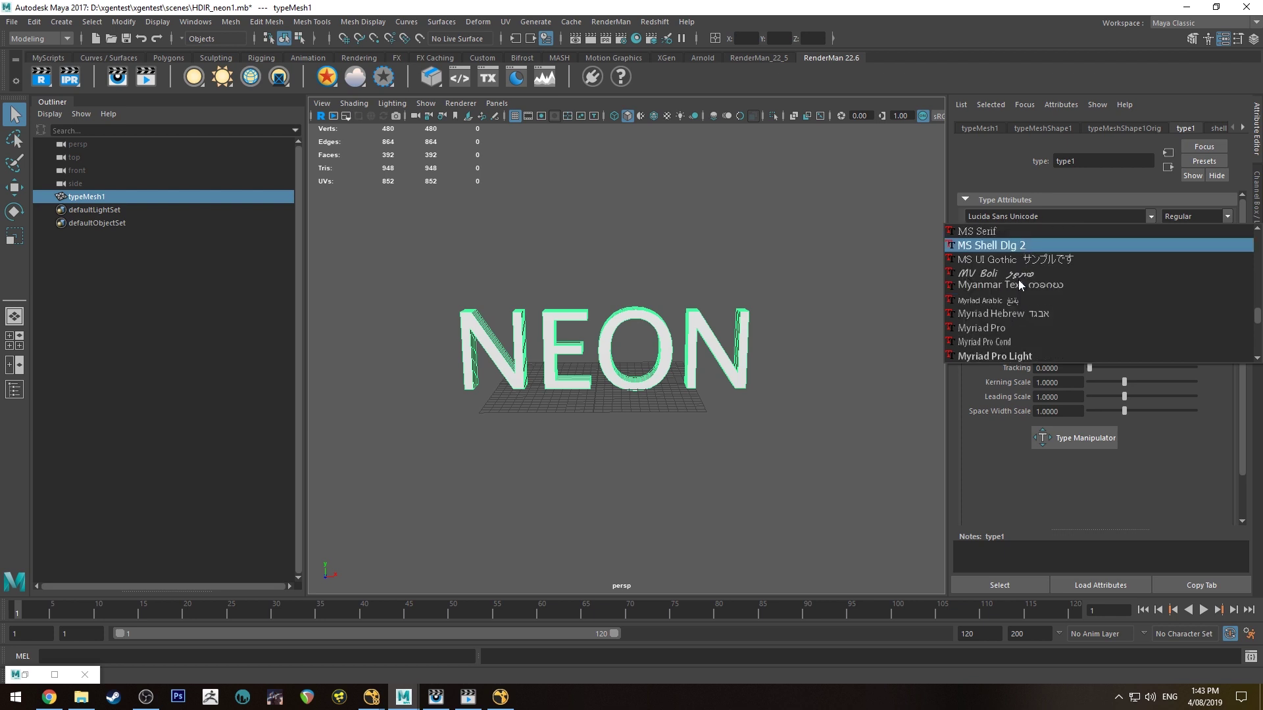
scroll(1018, 279, up, 1)
click(995, 245)
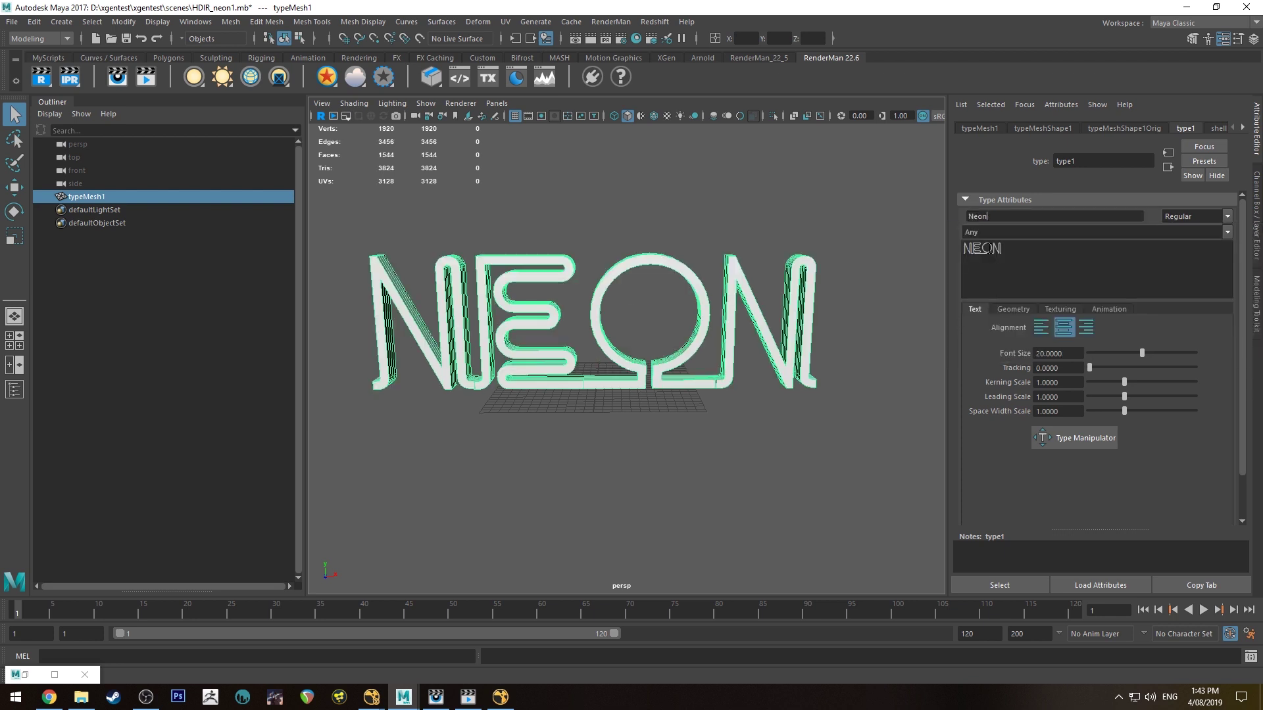
Step: Convert the NEON type mesh to curves
click(708, 211)
alt+drag(556, 197, 884, 229)
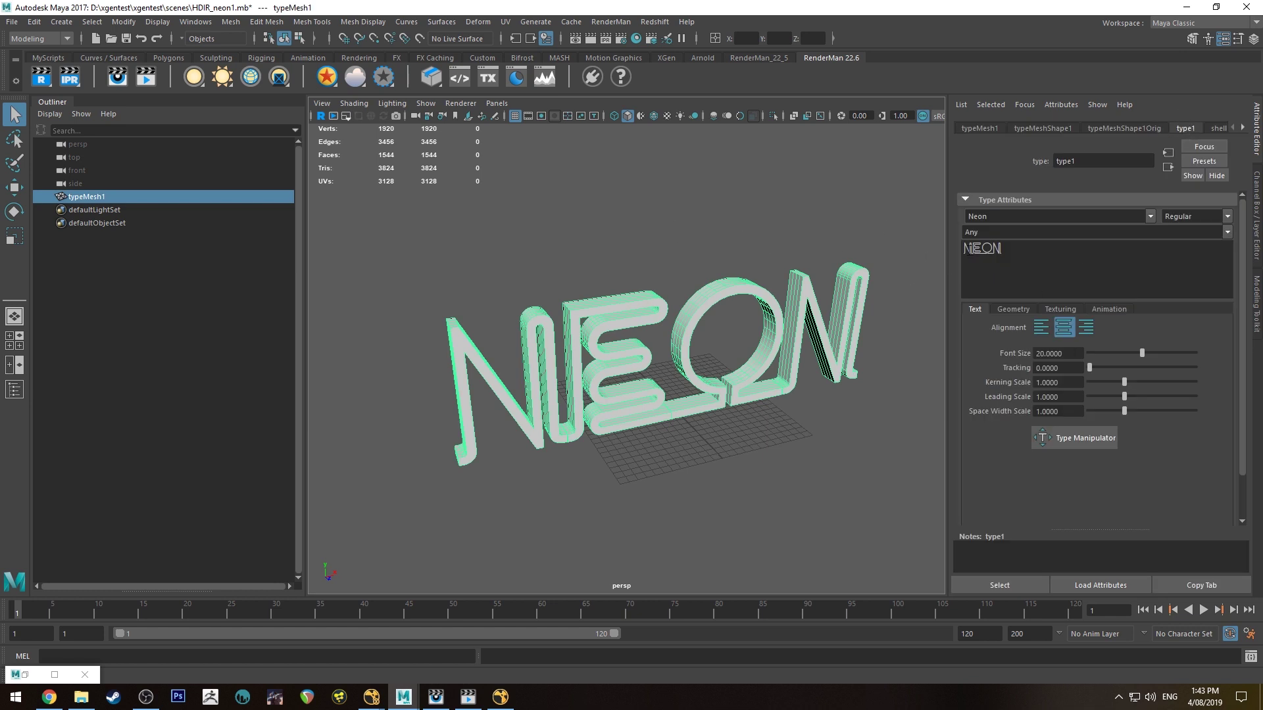
click(665, 241)
click(648, 299)
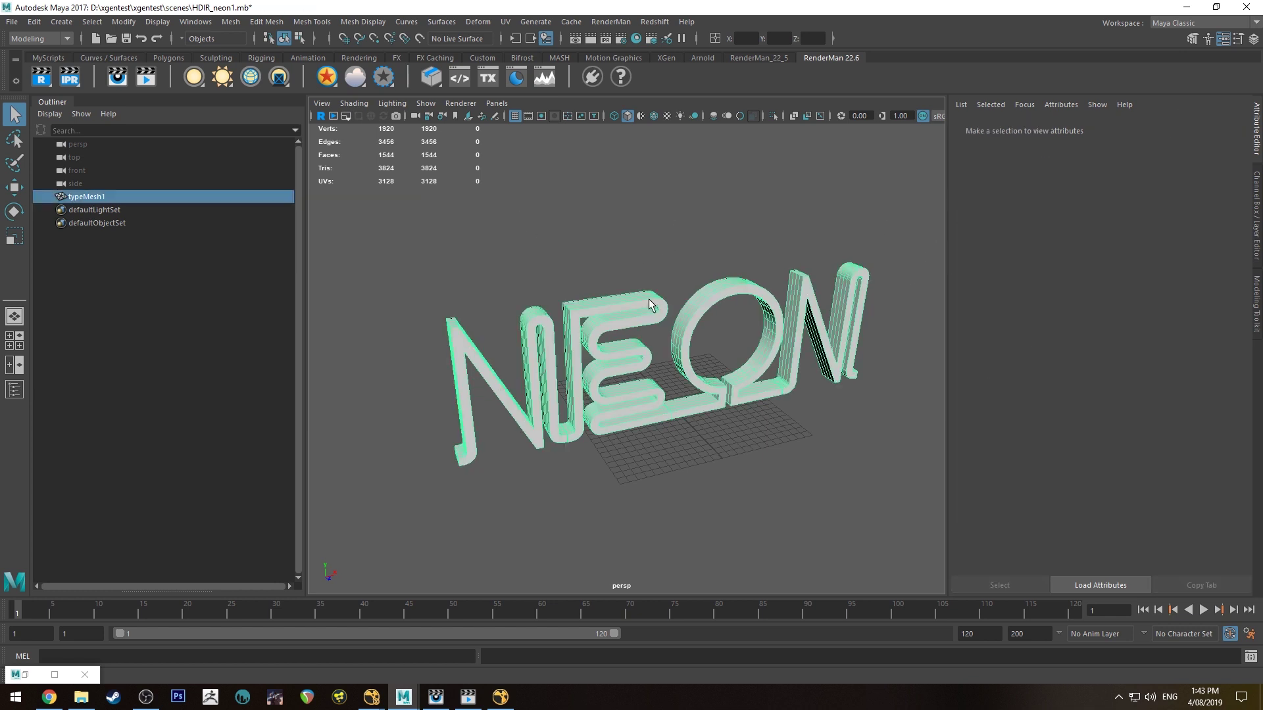
click(124, 22)
mouse_move(237, 343)
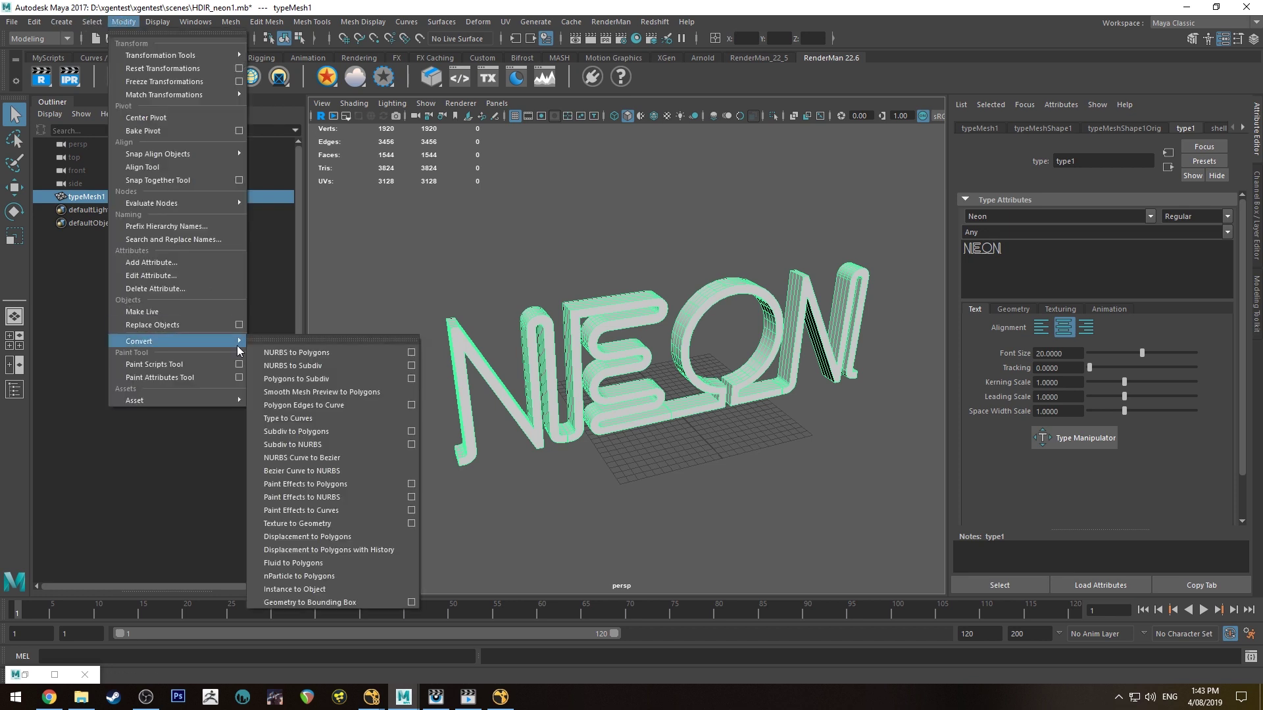
click(380, 417)
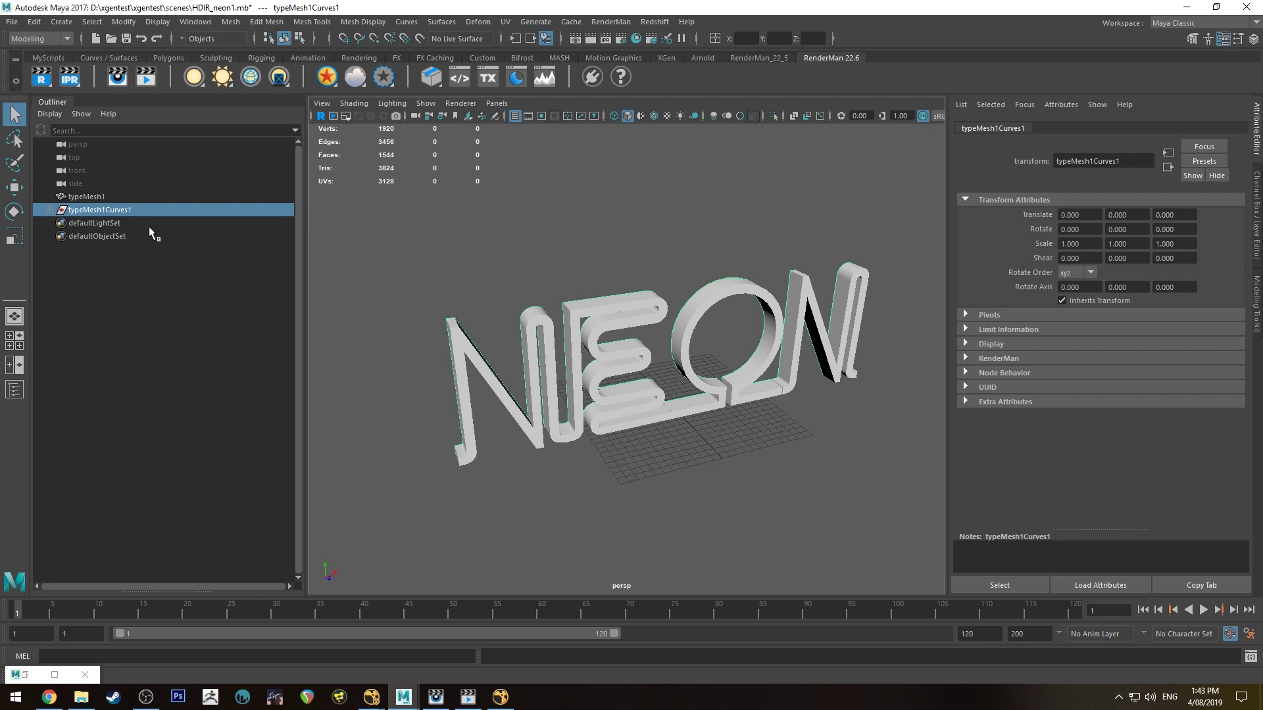
Step: Delete the original NEON type mesh, keeping only the converted curves
click(607, 306)
alt+drag(503, 305, 493, 282)
alt+right_drag(494, 282, 753, 451)
alt+middle_drag(752, 452, 799, 478)
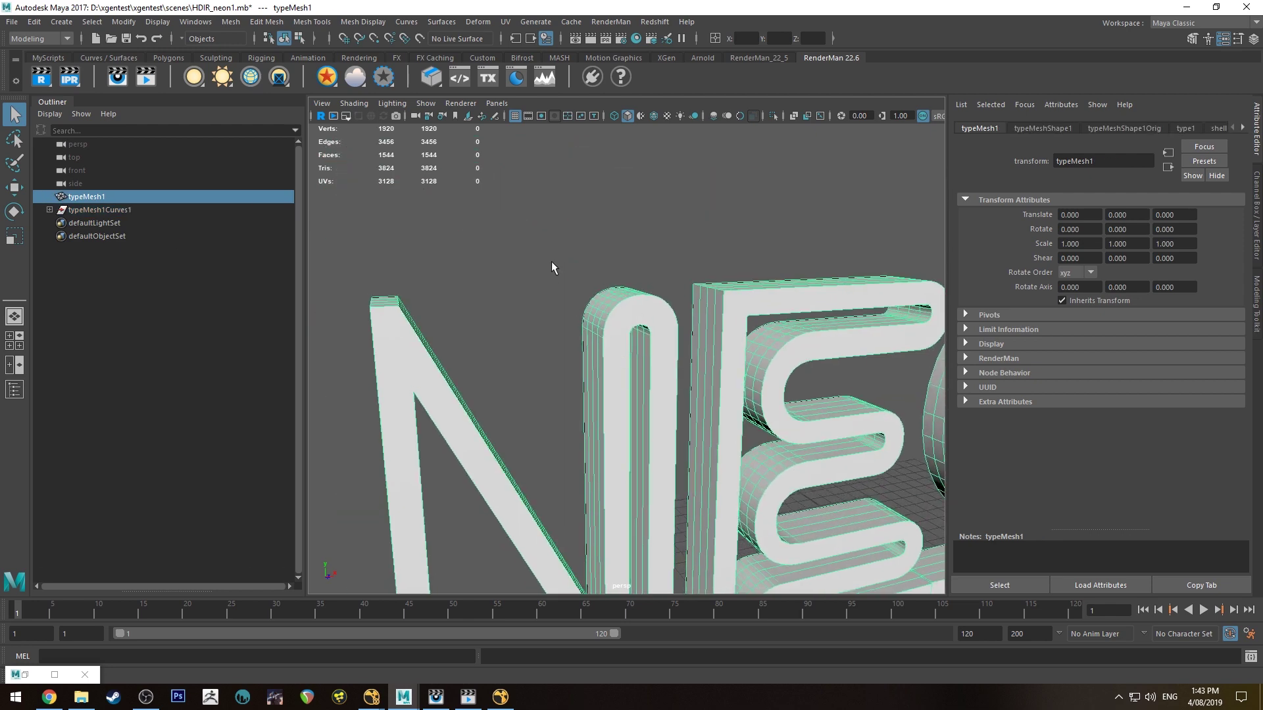
alt+drag(551, 267, 612, 264)
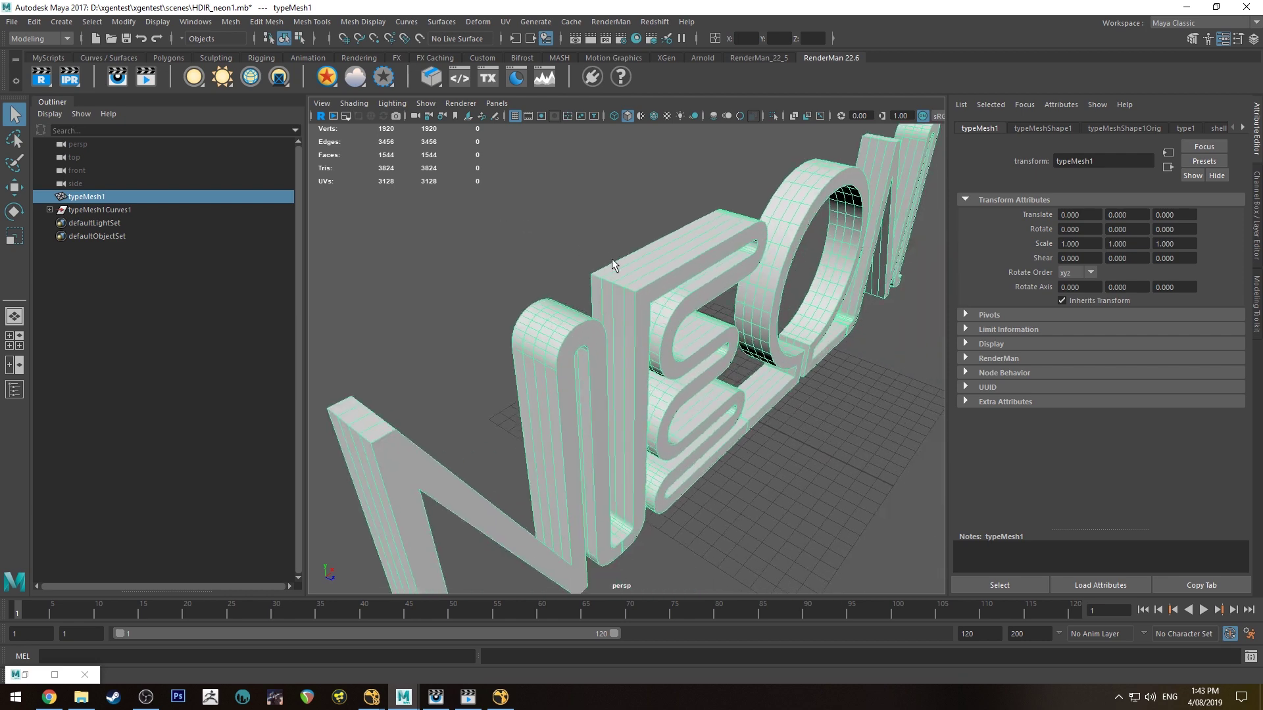
key(Delete)
Step: Examine the converted NEON outline curves by selecting their group and viewing the whole word
click(115, 196)
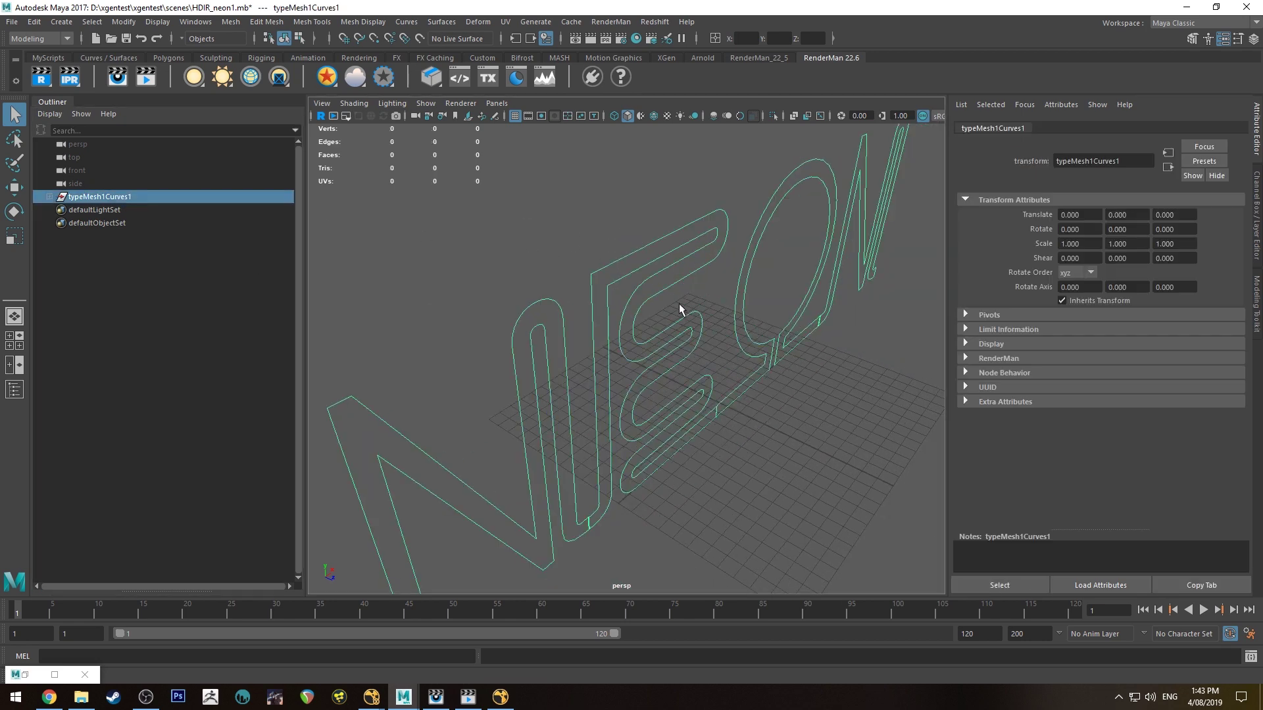
alt+drag(679, 303, 603, 238)
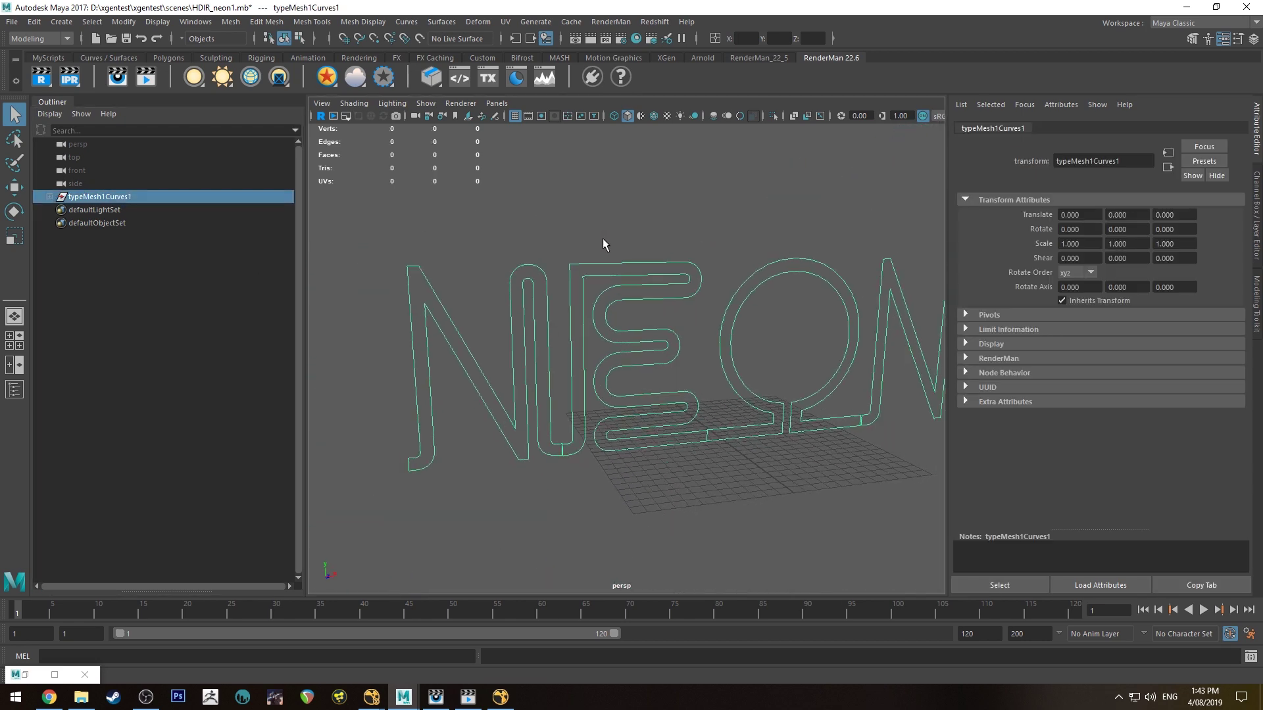
click(630, 192)
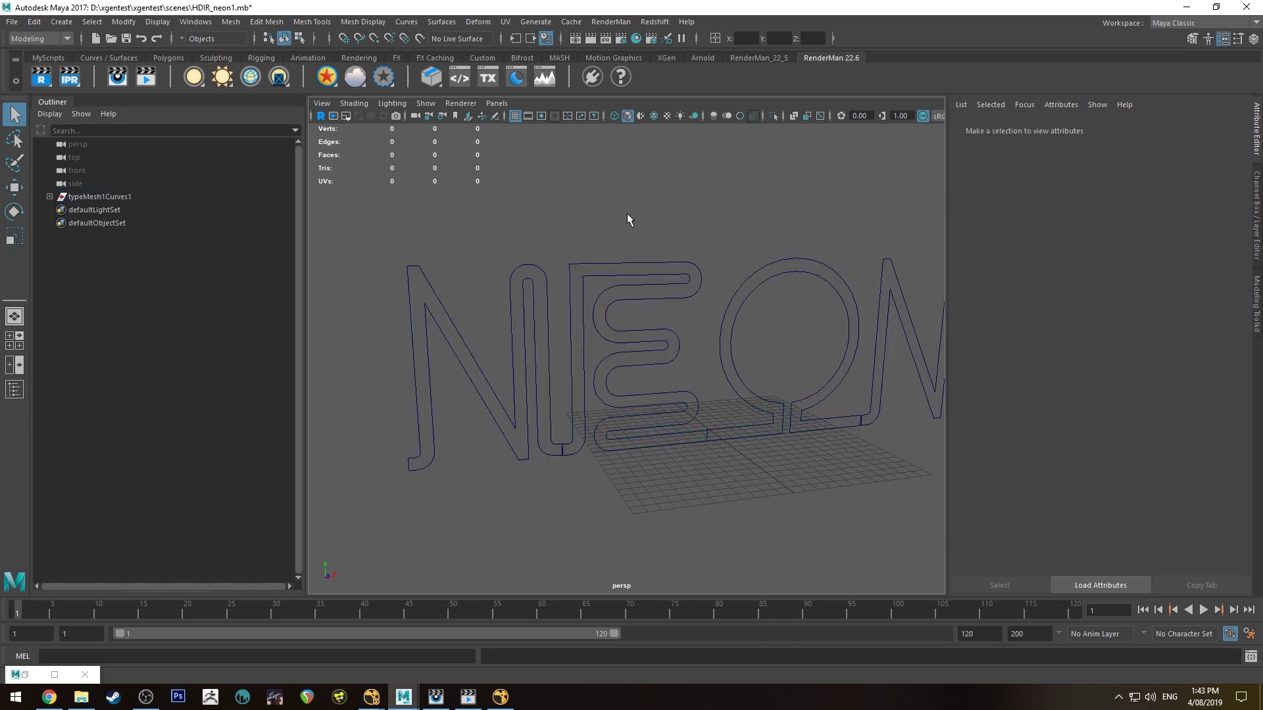
click(630, 263)
click(647, 220)
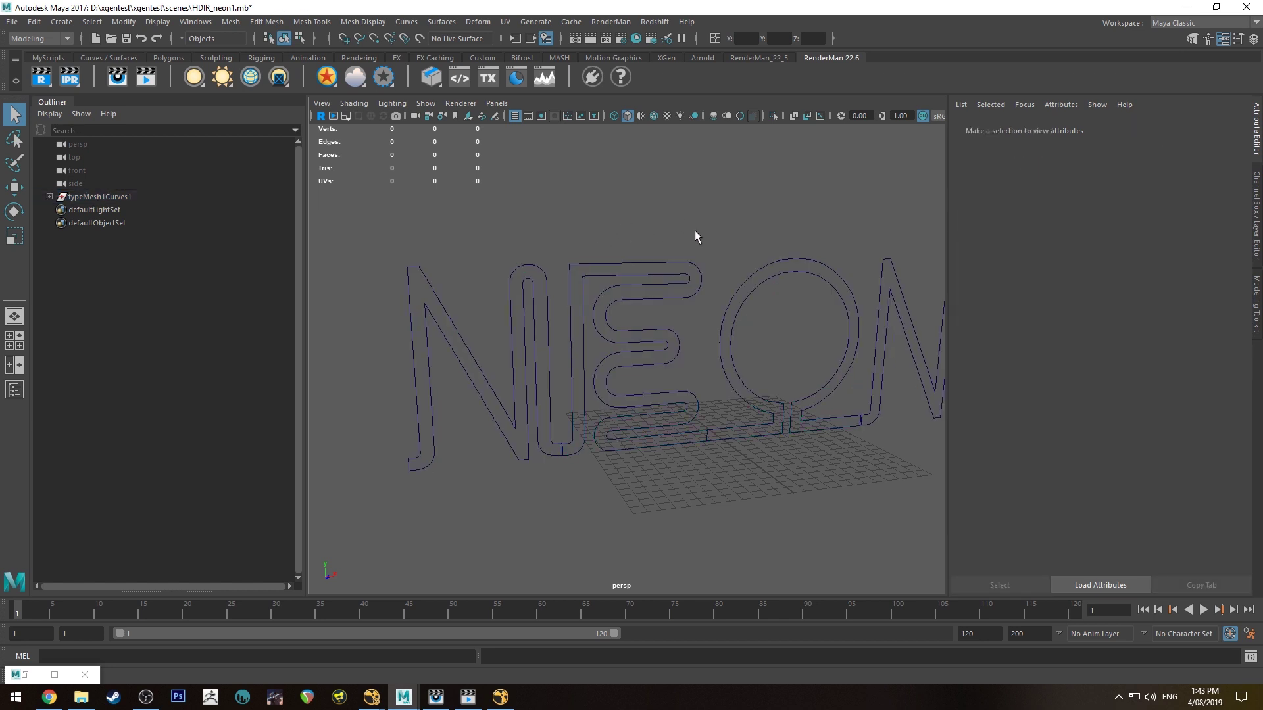
click(110, 196)
alt+drag(631, 262, 562, 219)
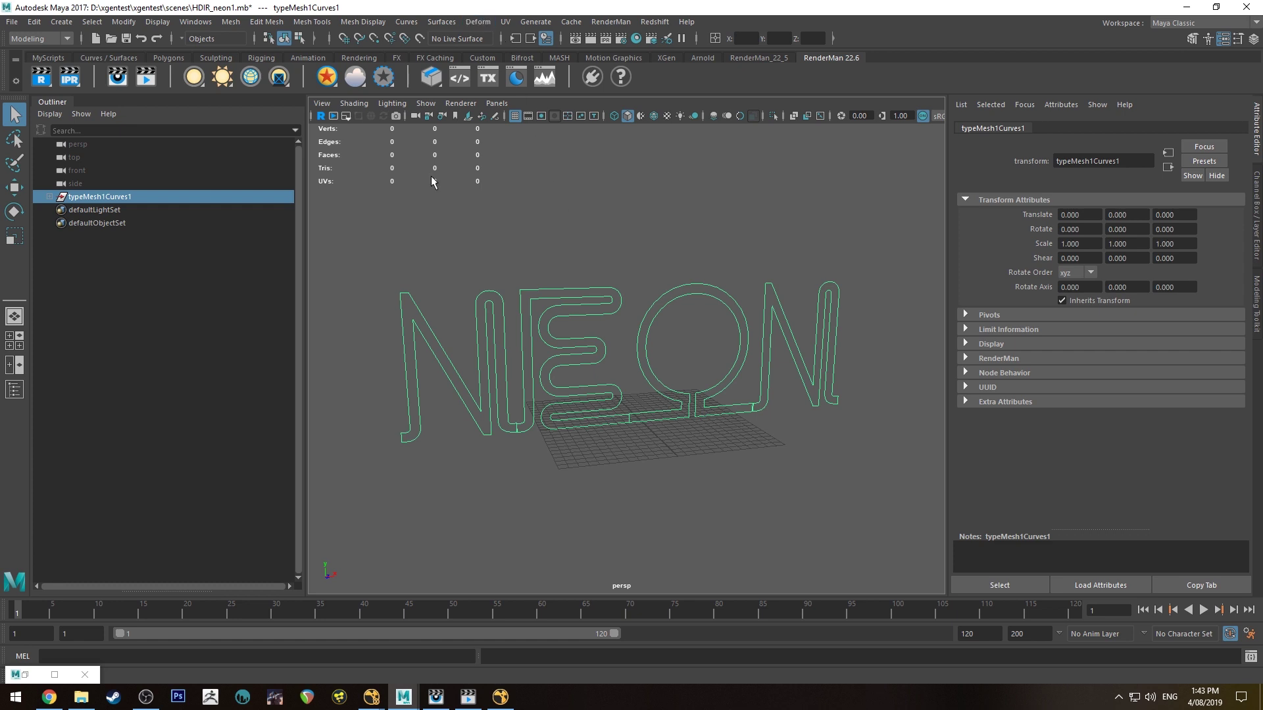
Step: Create a NURBS circle and move it along X to about -26.647, at the lower end of the first N's outline
click(109, 58)
click(39, 77)
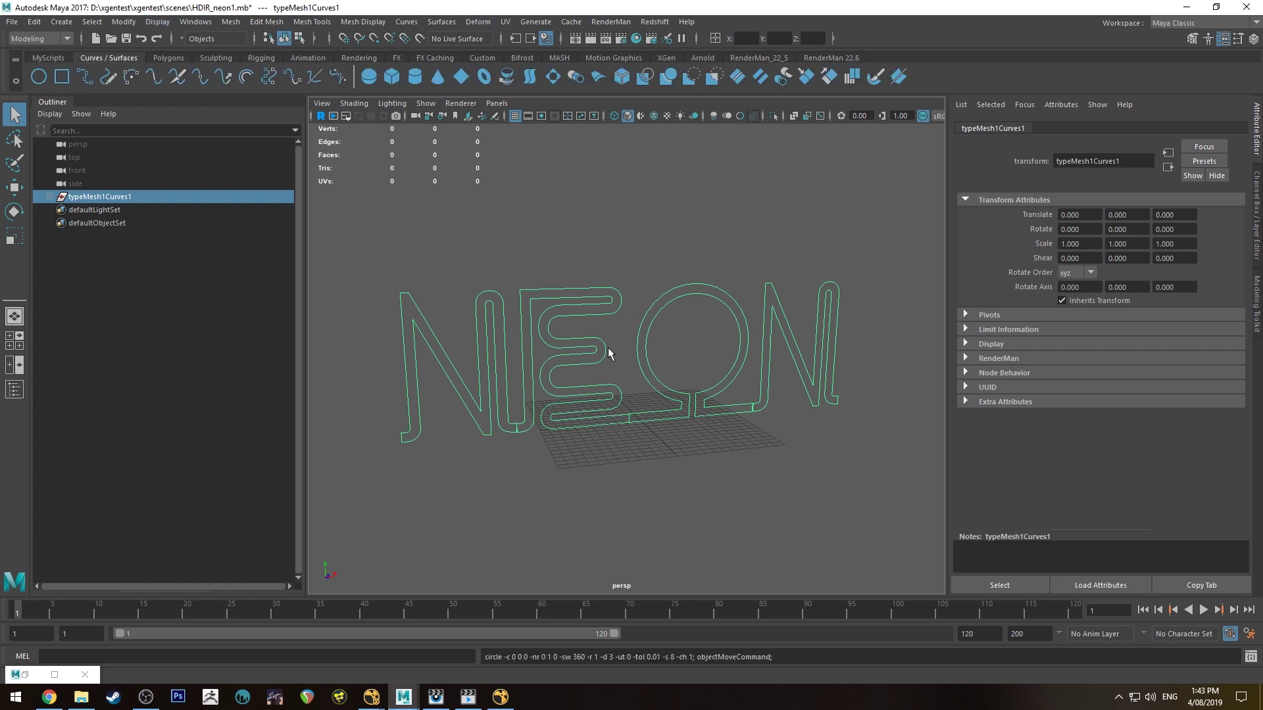
alt+drag(651, 392, 677, 420)
key(w)
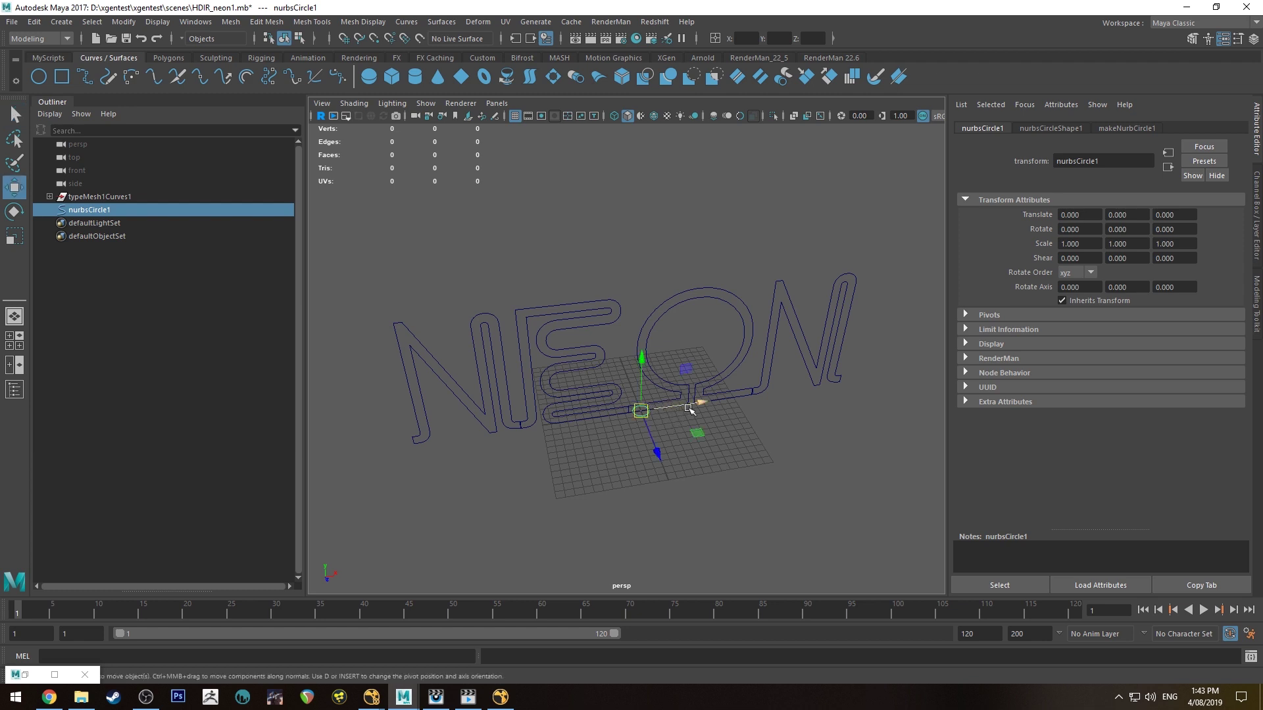
middle_drag(592, 415, 388, 448)
alt+drag(388, 448, 699, 442)
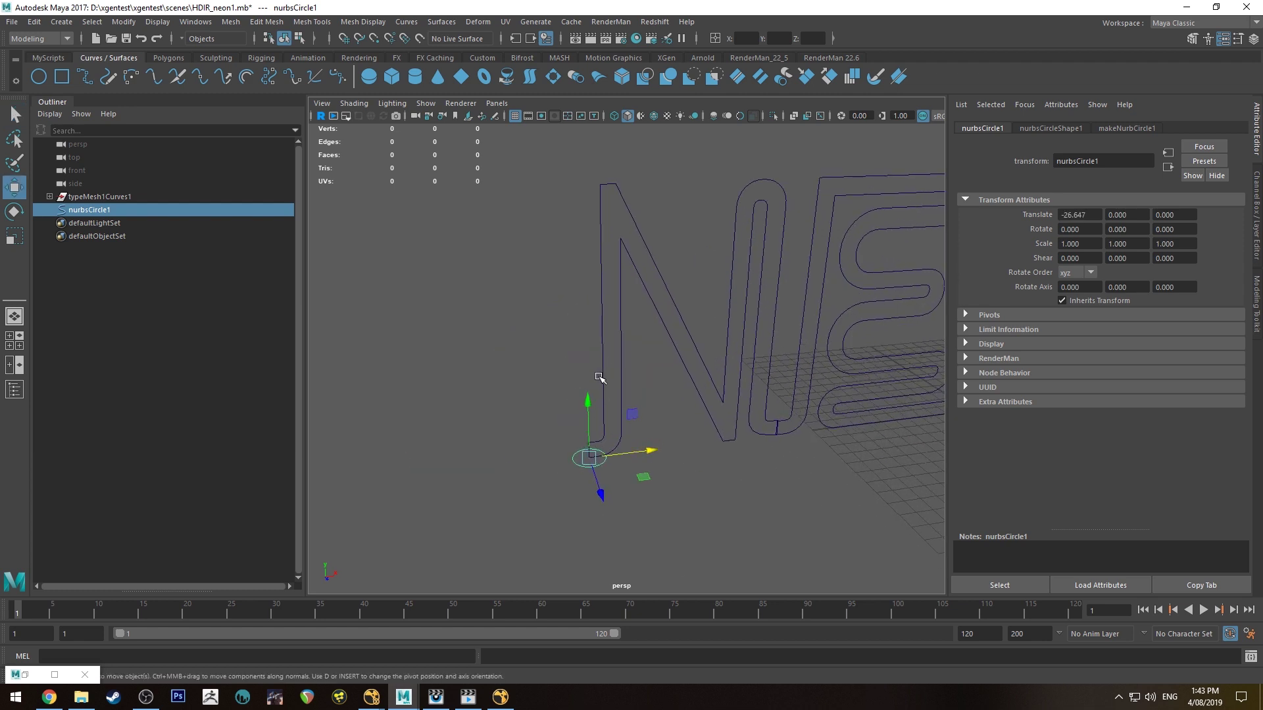
Step: Extrude the NURBS circle as a surface along the first N's outline curve
shift+click(602, 338)
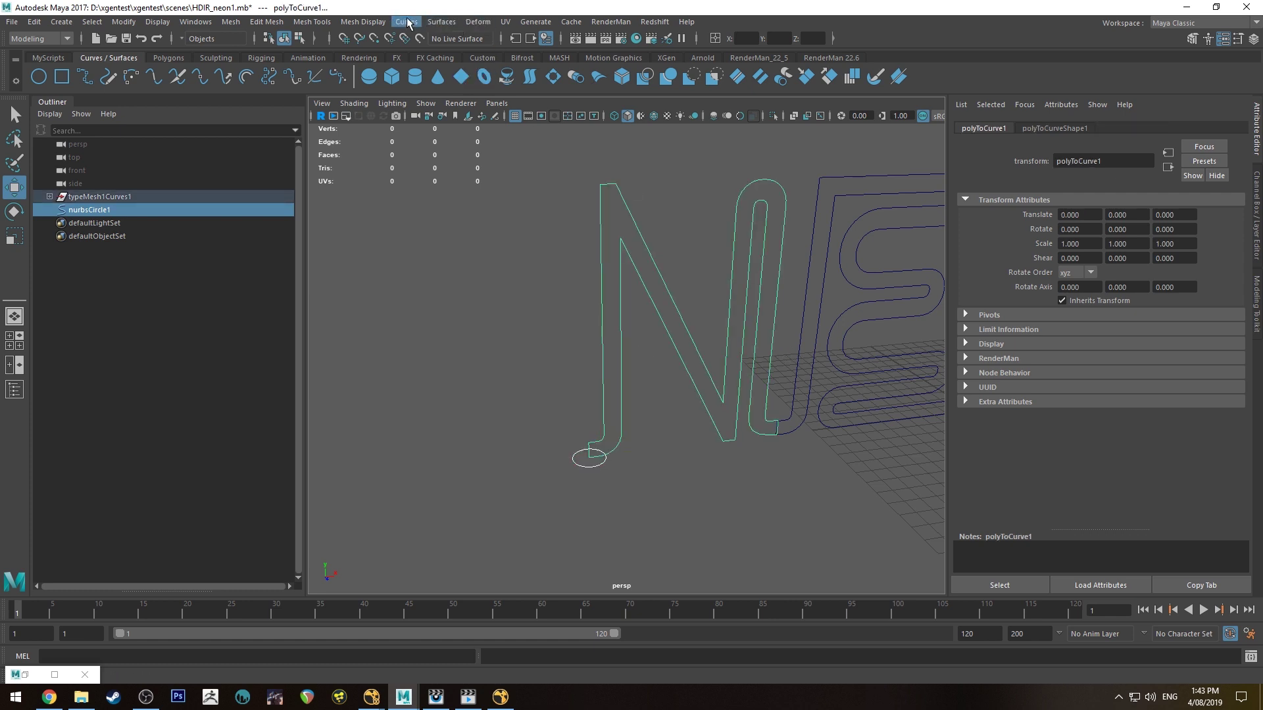
click(454, 27)
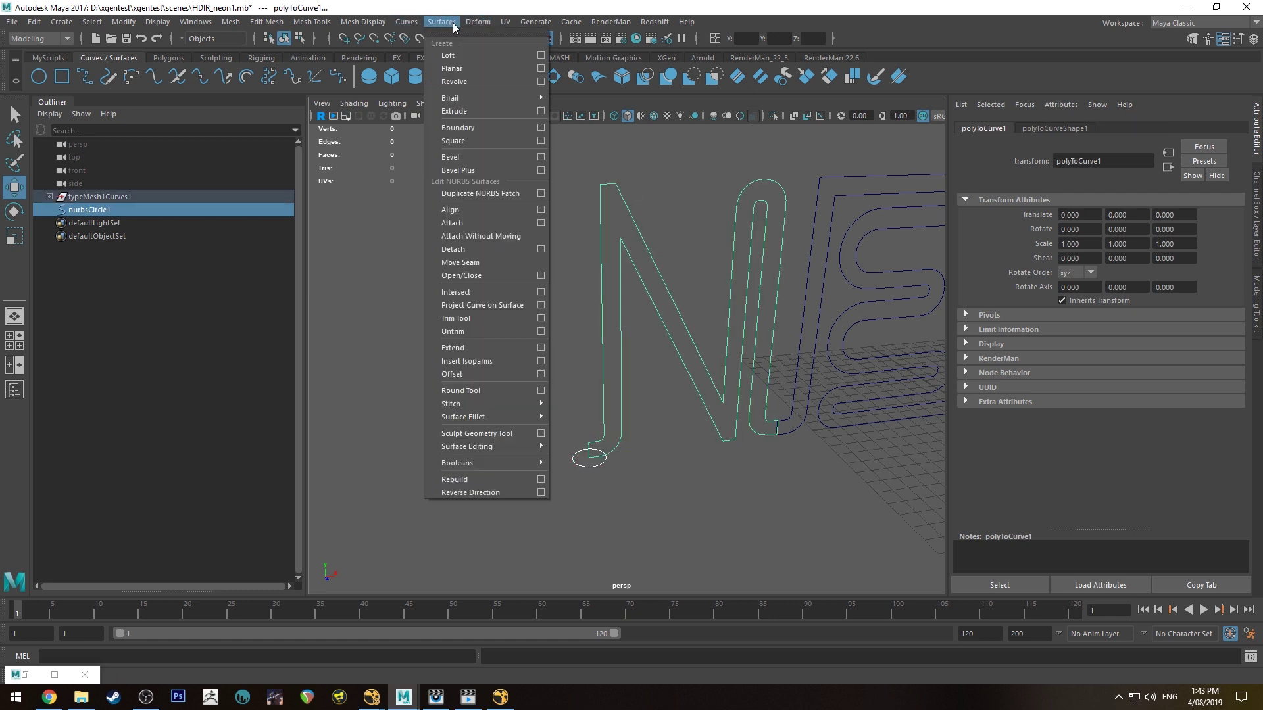
click(515, 112)
scroll(669, 300, down, 10)
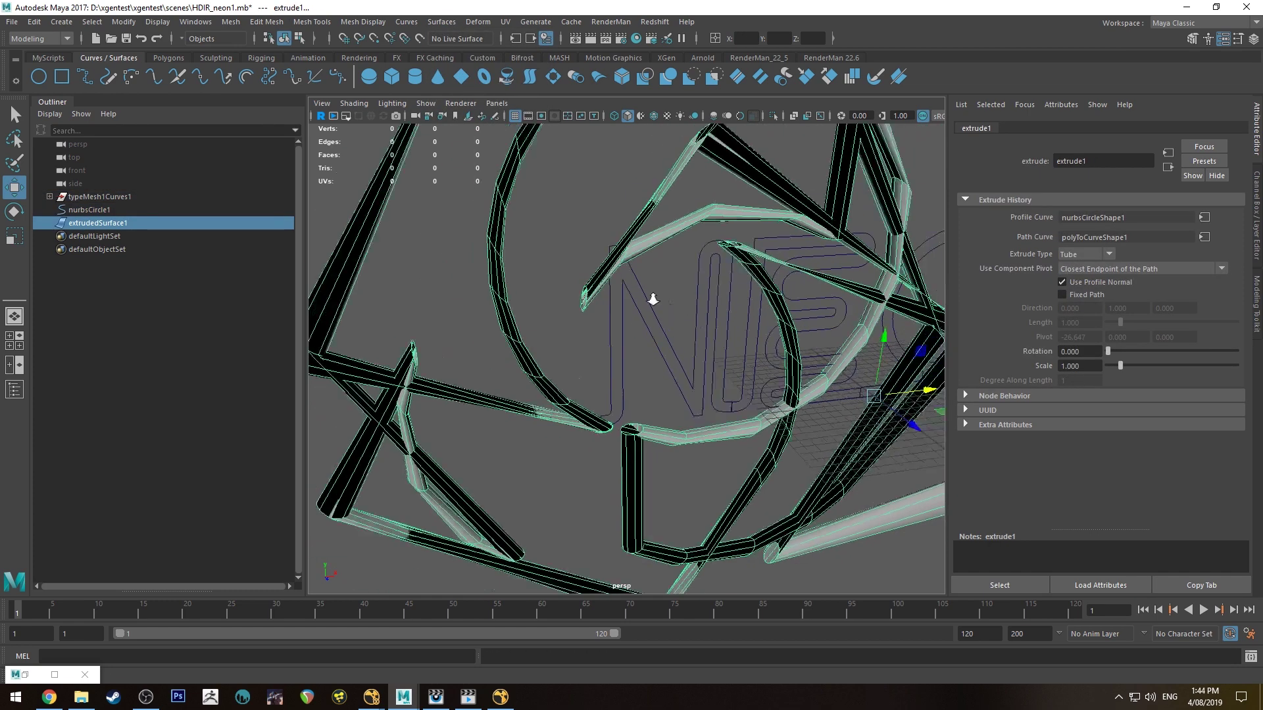
Step: Set the extrusion to use Component Pivot and enable Fixed Path so the tube follows the N outline
click(1110, 269)
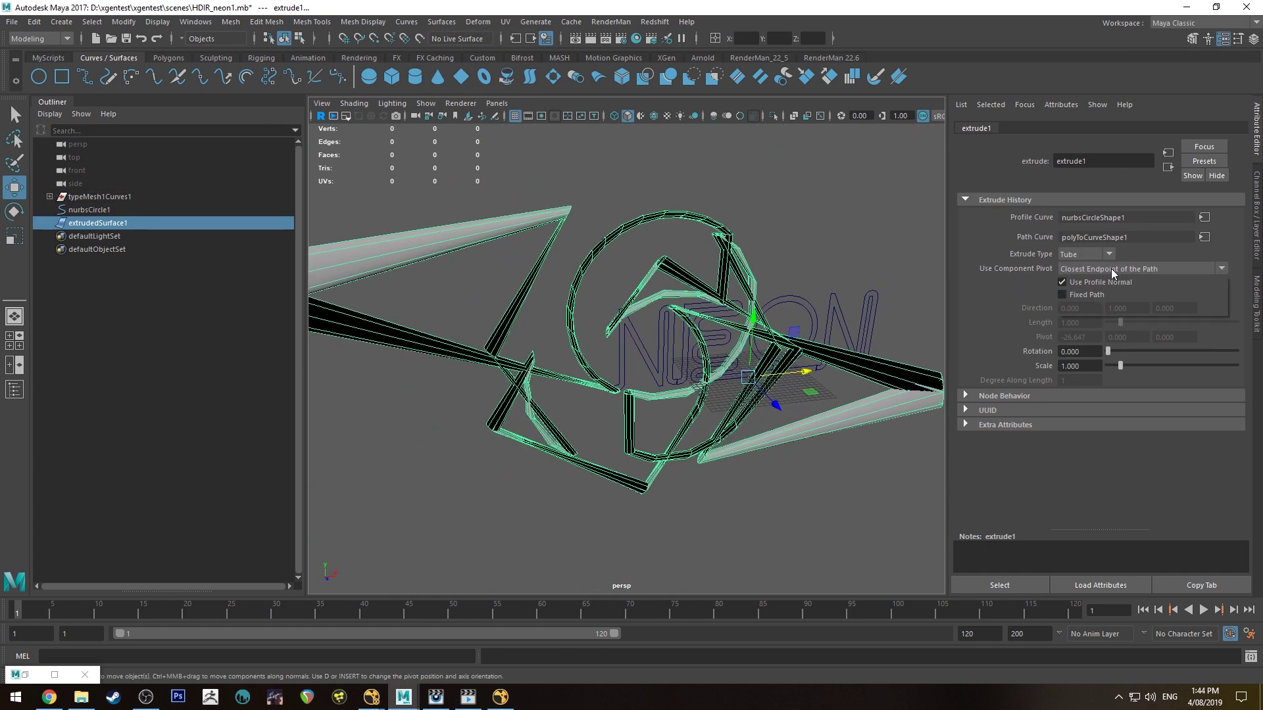
click(1097, 297)
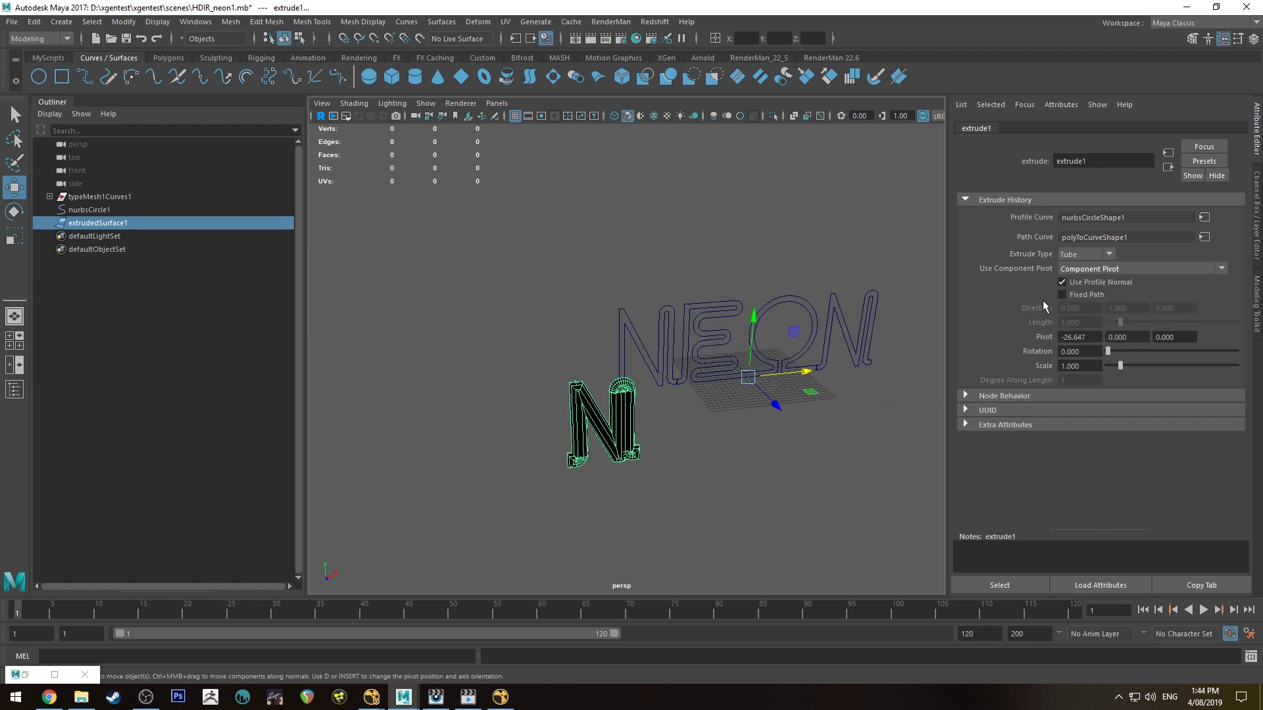
click(1098, 296)
scroll(632, 276, up, 10)
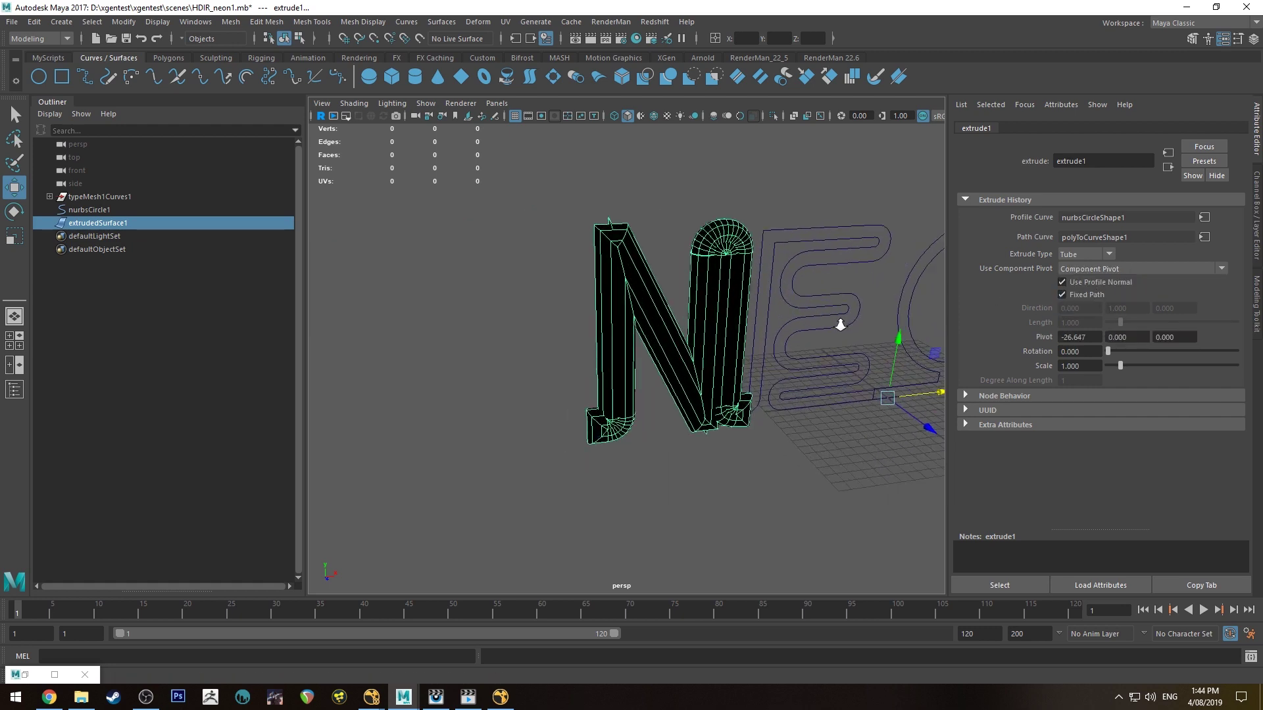
scroll(617, 309, down, 3)
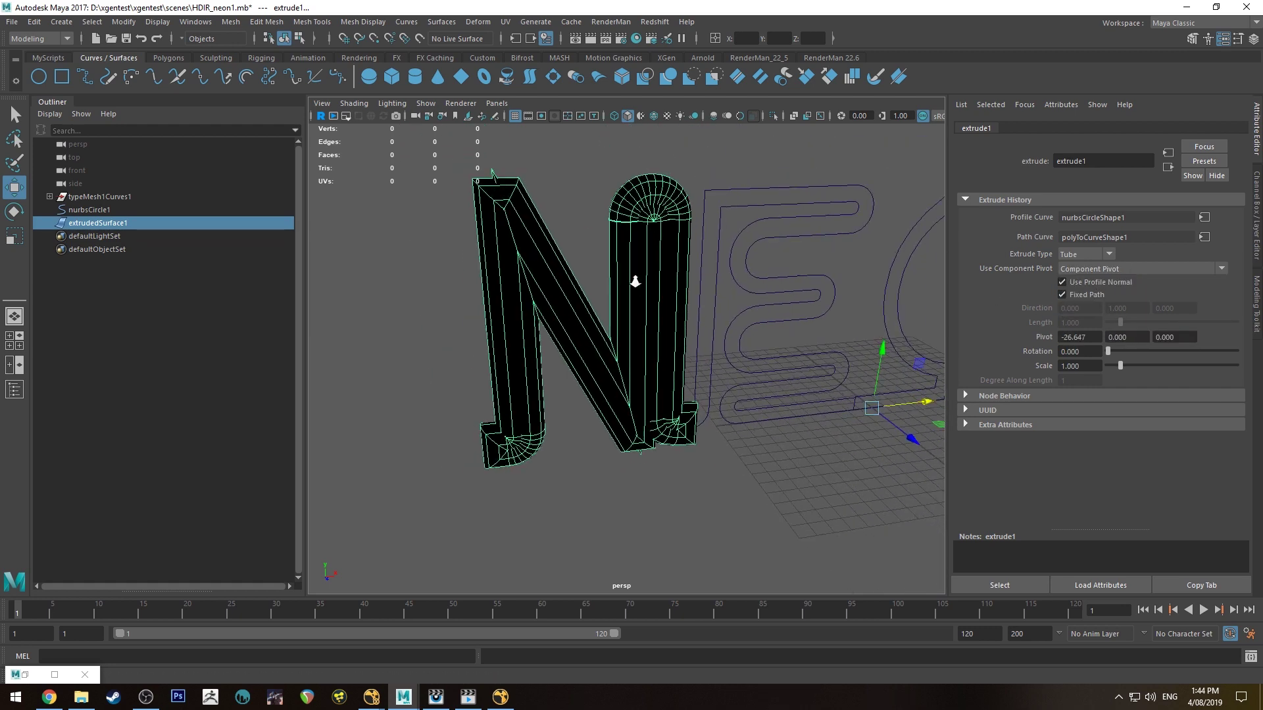
Step: Scale the profile circle uniformly to about 0.170 to thin the extruded N tube
click(88, 209)
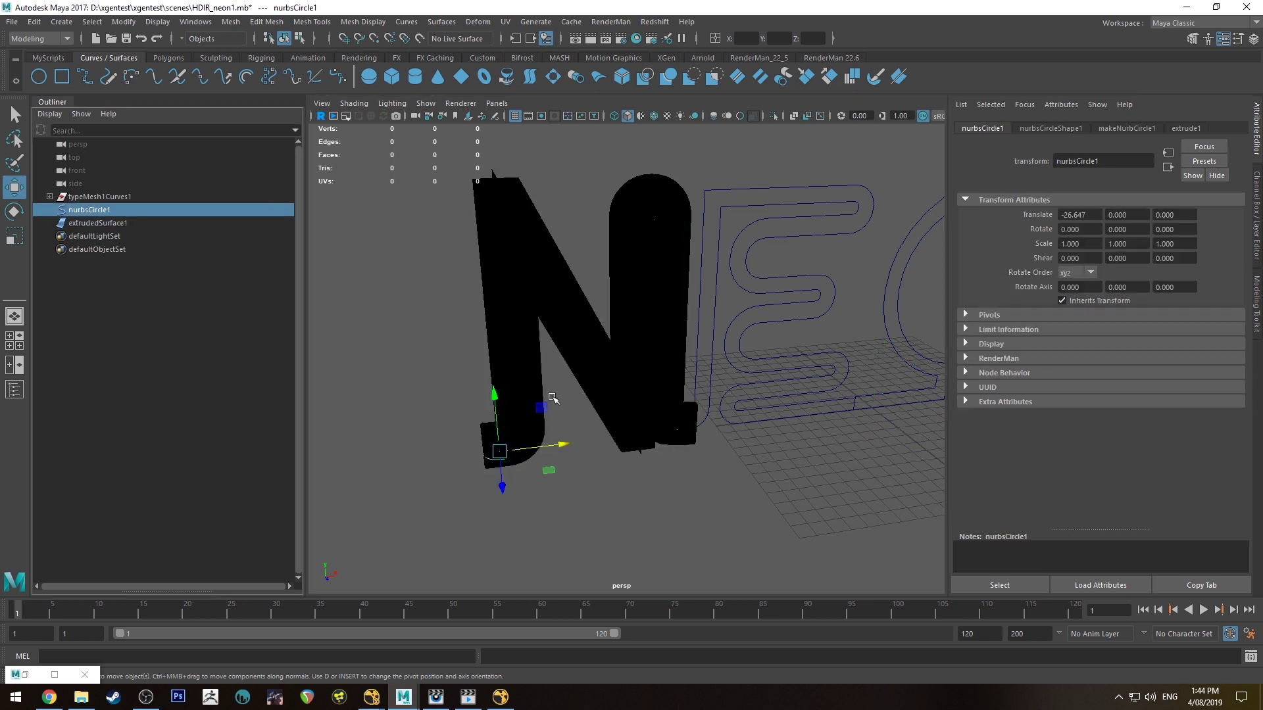
key(r)
drag(500, 452, 490, 451)
scroll(548, 342, up, 3)
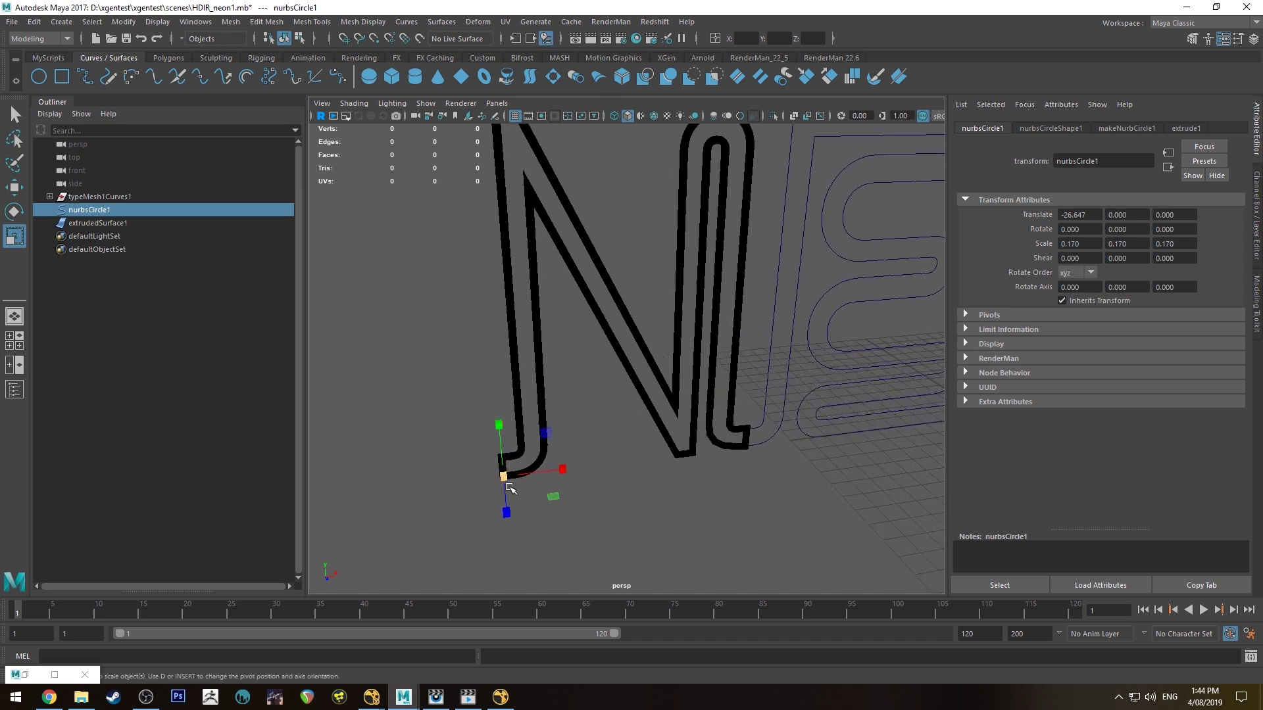
click(505, 477)
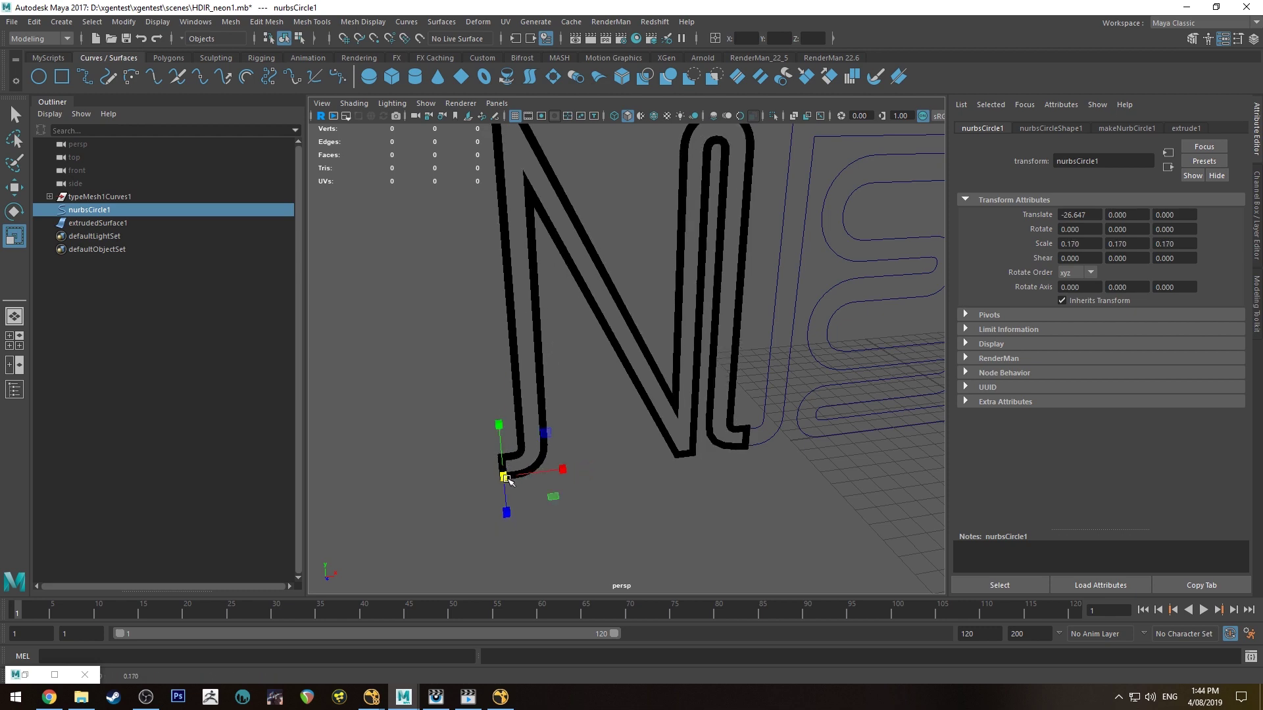
alt+drag(638, 260, 594, 221)
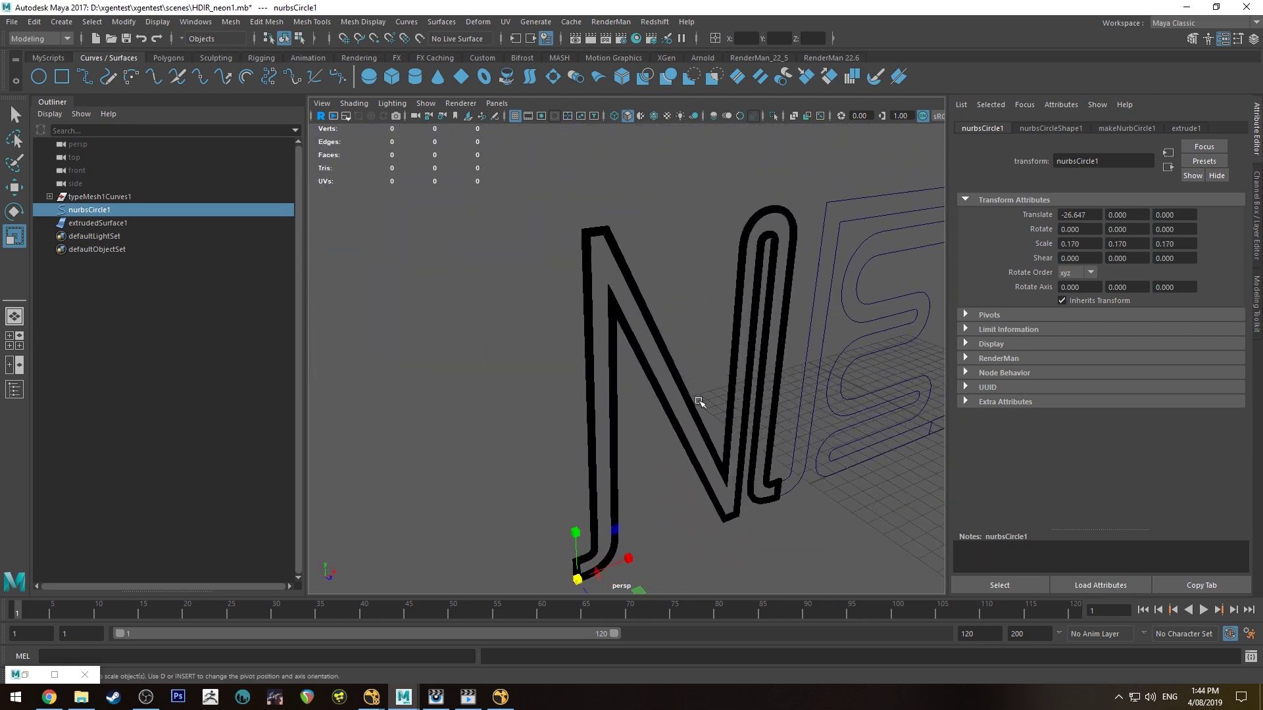
alt+drag(674, 370, 657, 348)
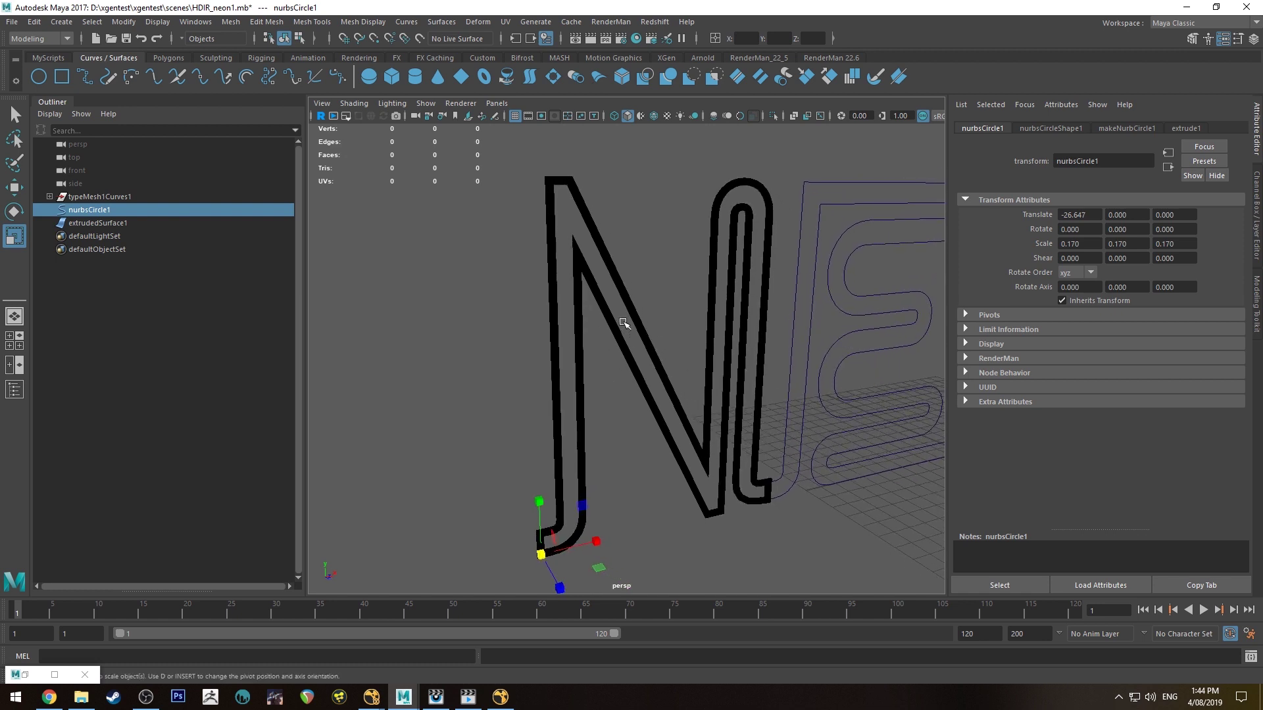
Step: Convert the extruded N tube from NURBS to polygons
key(q)
click(611, 260)
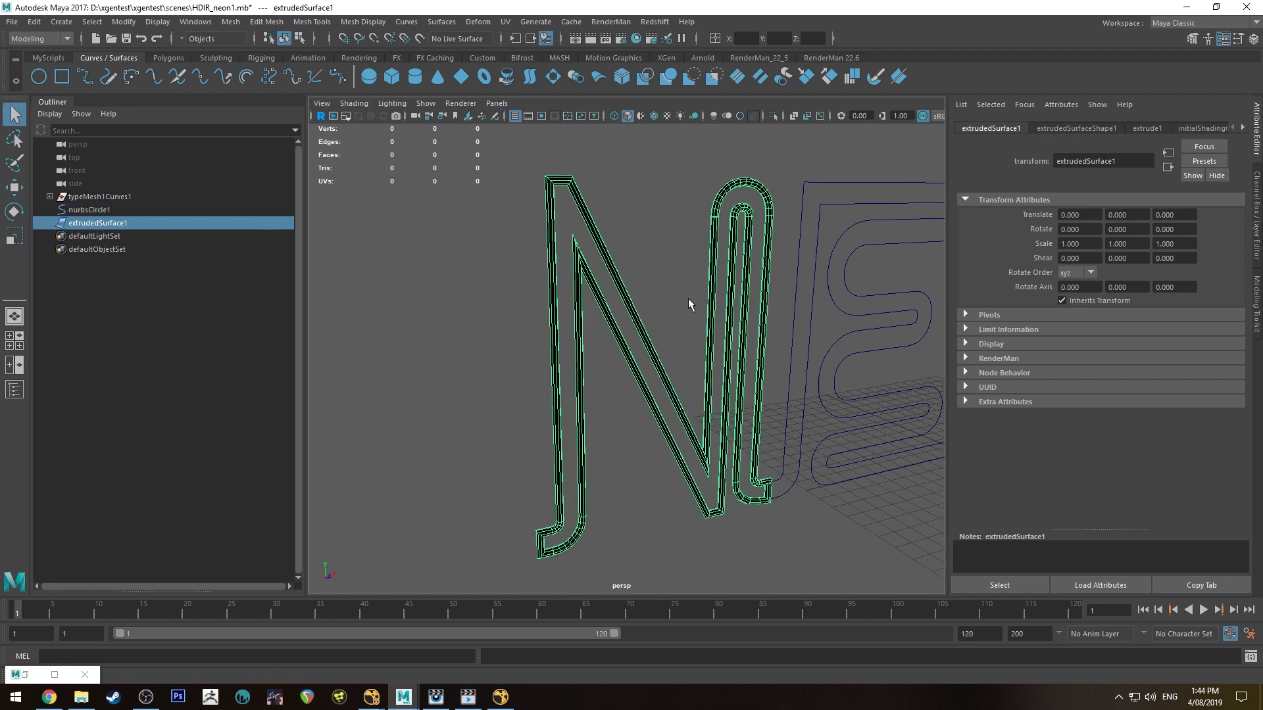
alt+drag(551, 265, 581, 219)
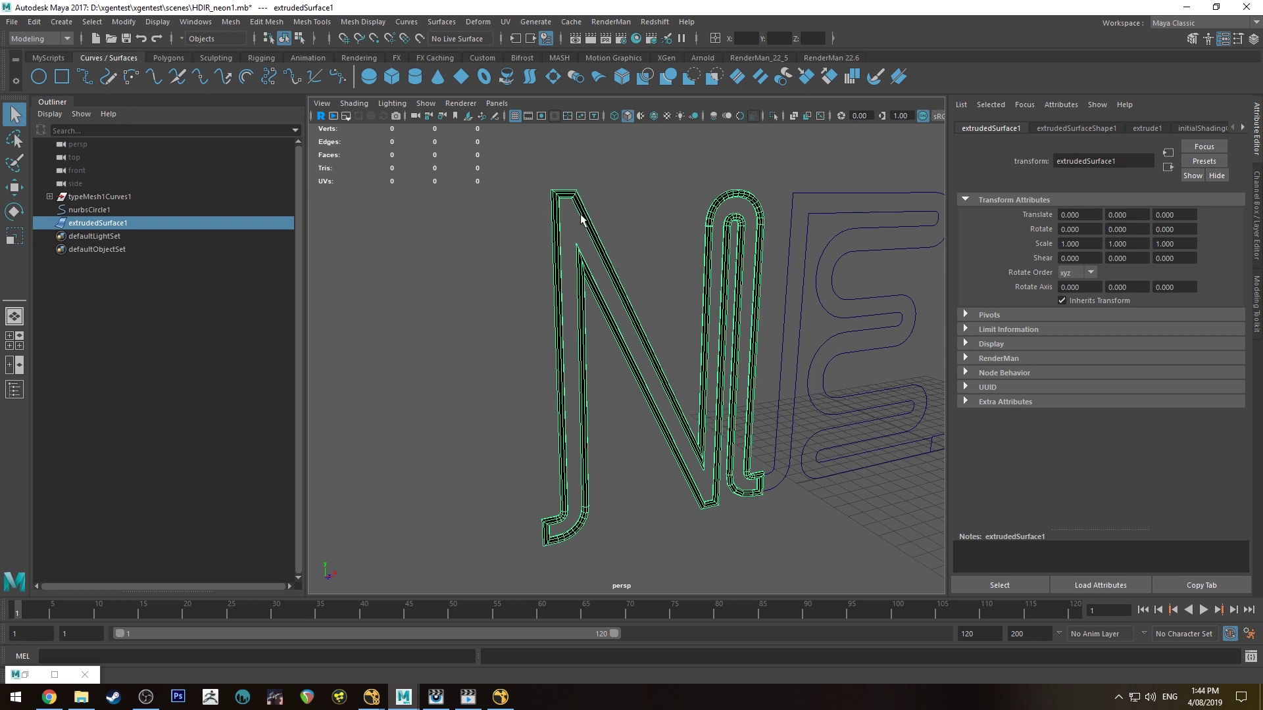
click(125, 25)
mouse_move(202, 341)
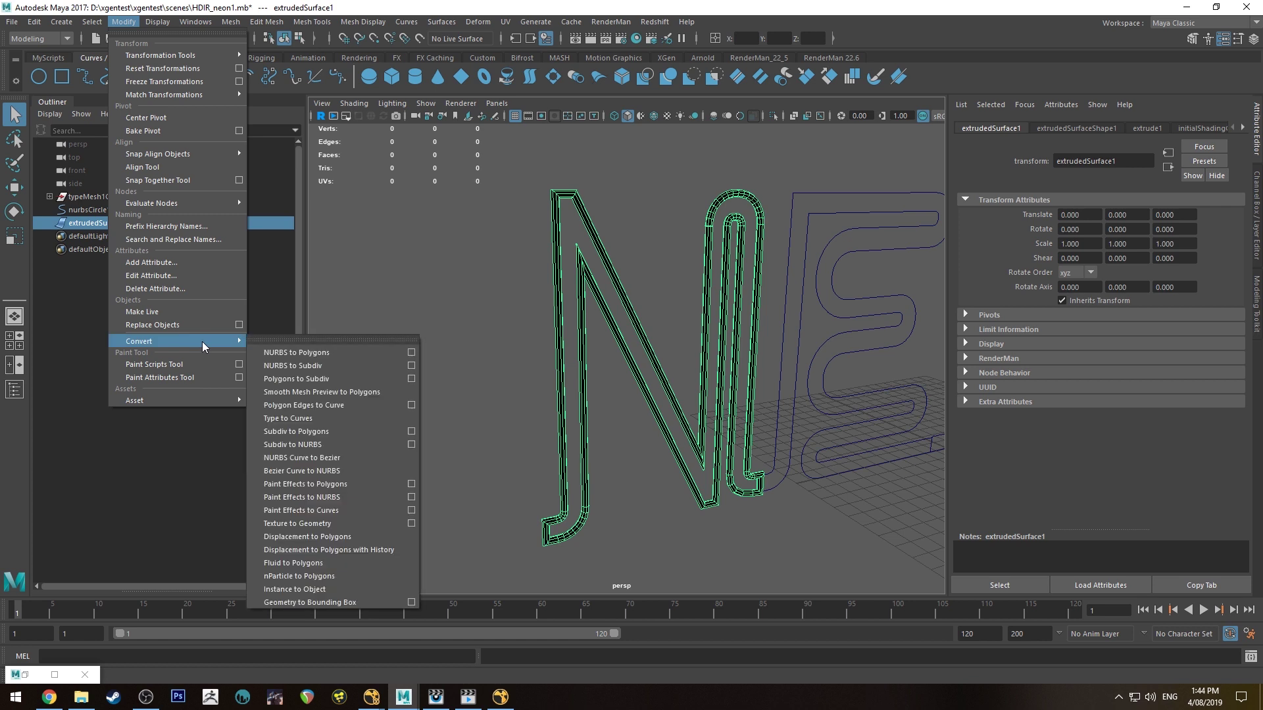
click(340, 354)
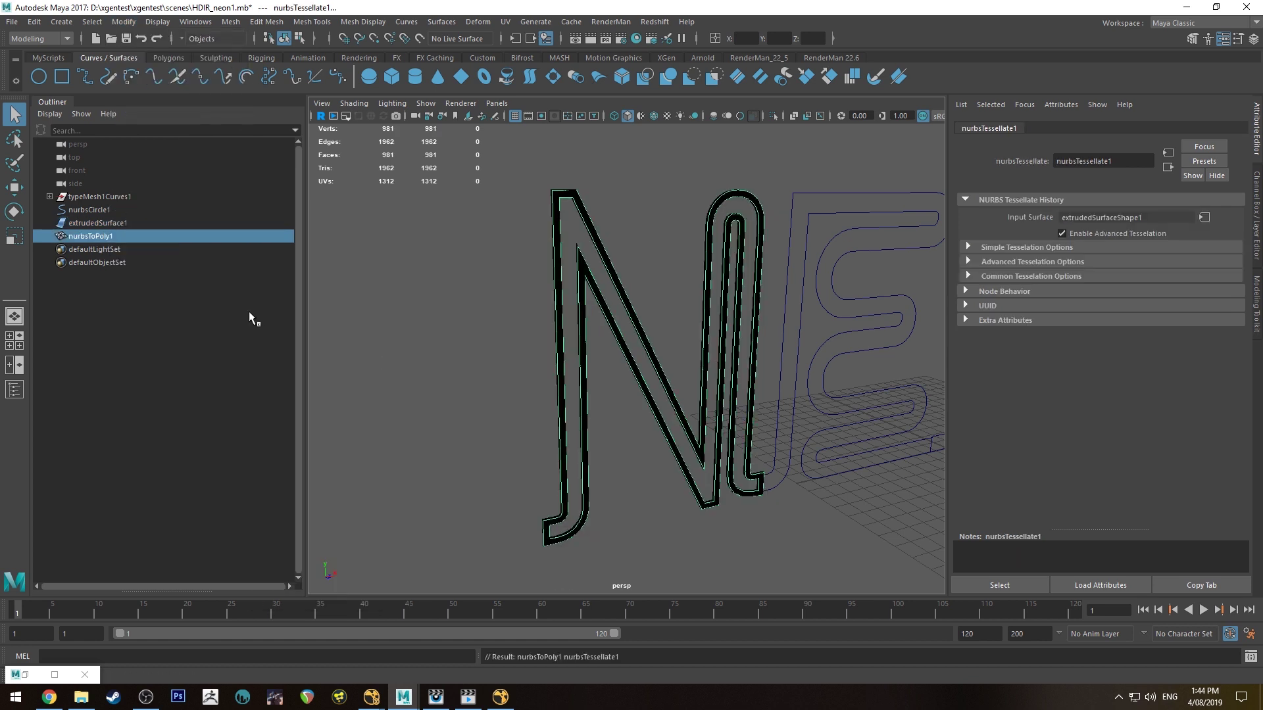
Step: Hide the original NURBS surface extrudedSurface1 and turn on smooth mesh preview for the polygon N
click(109, 223)
key(ctrl+h)
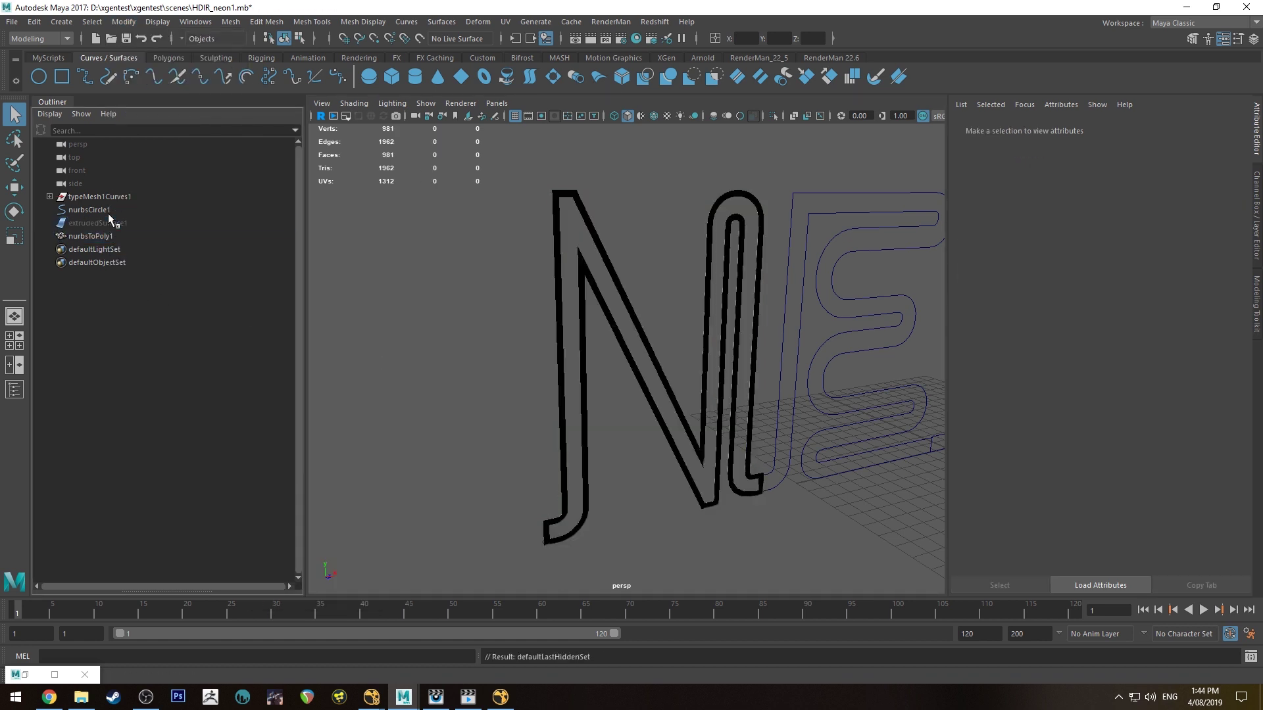
click(100, 234)
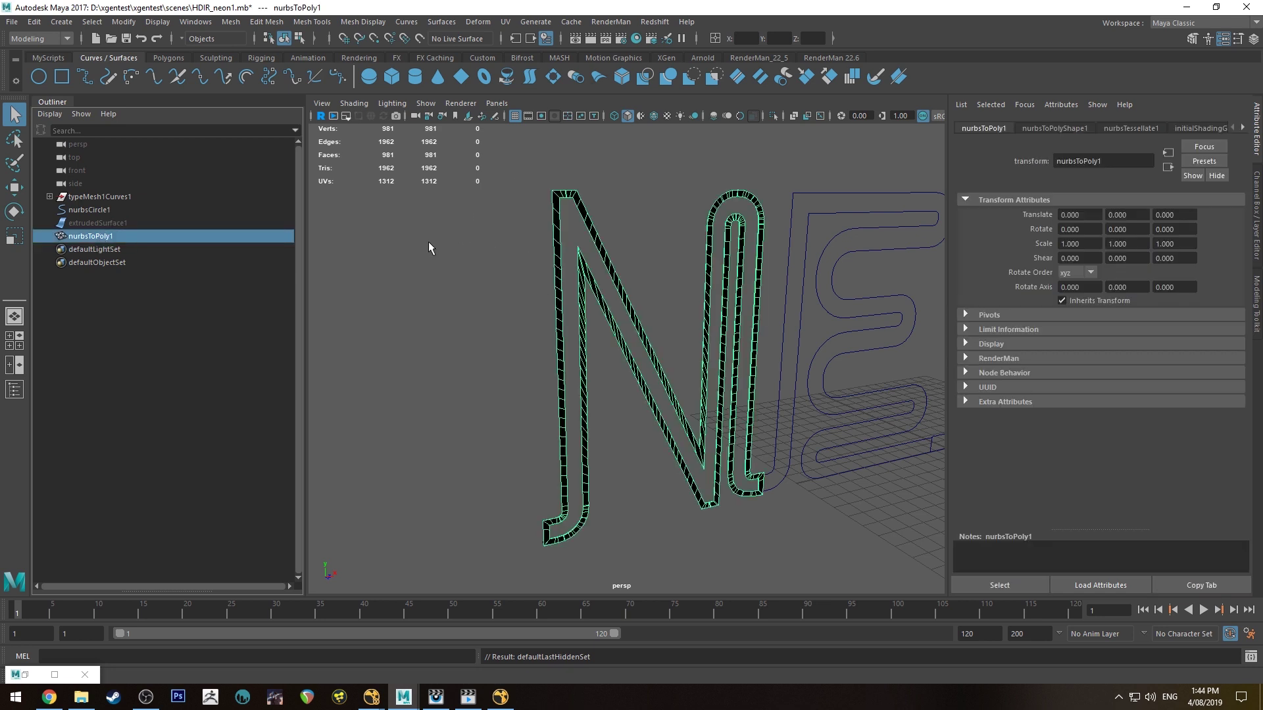
click(120, 223)
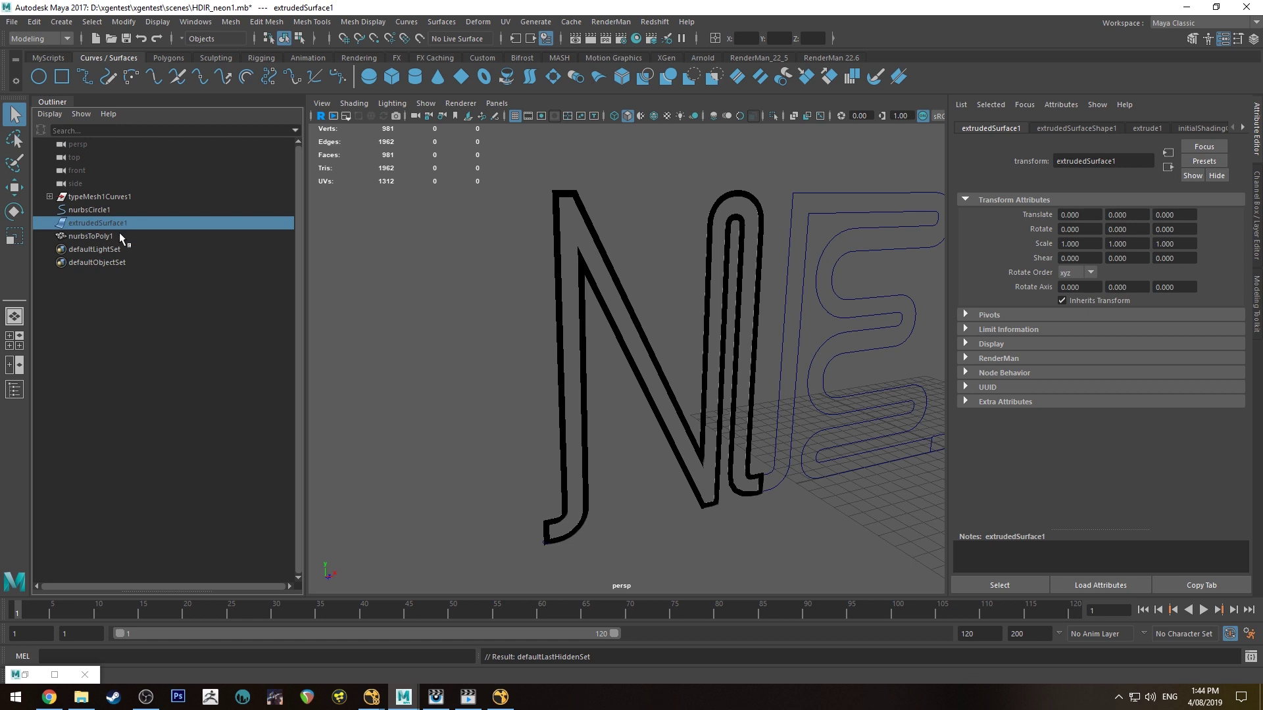
click(120, 233)
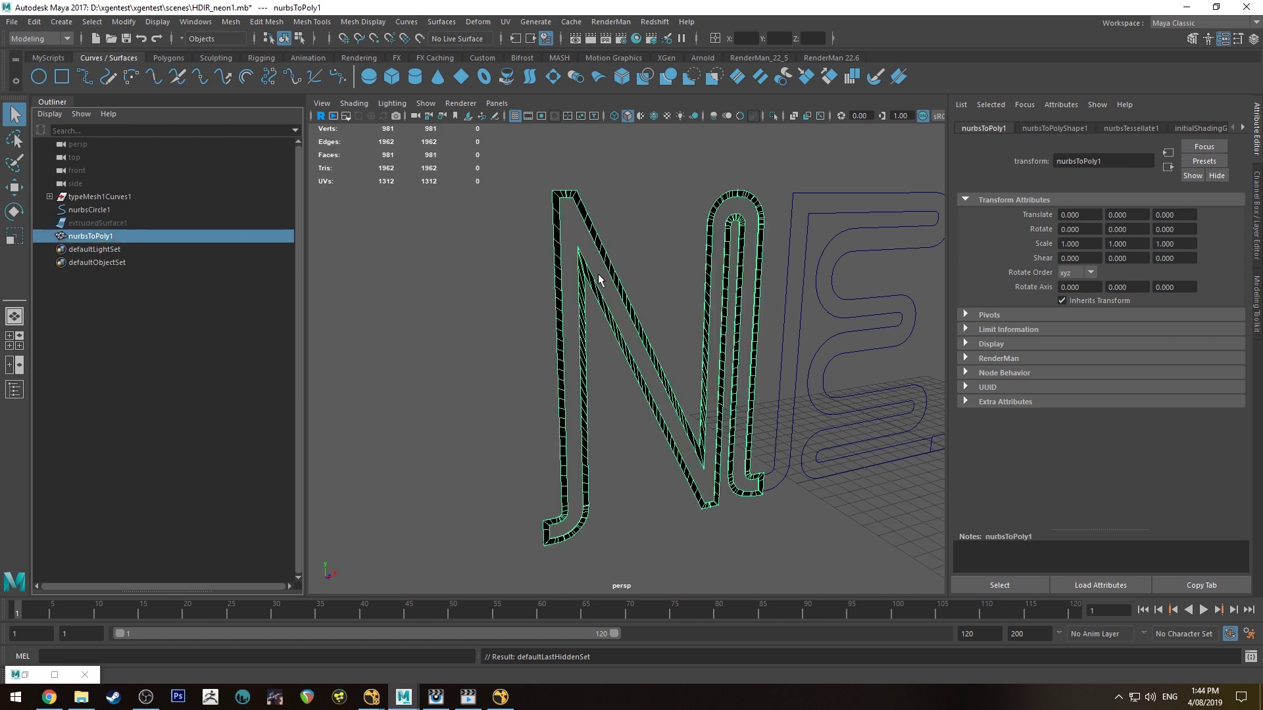
key(3)
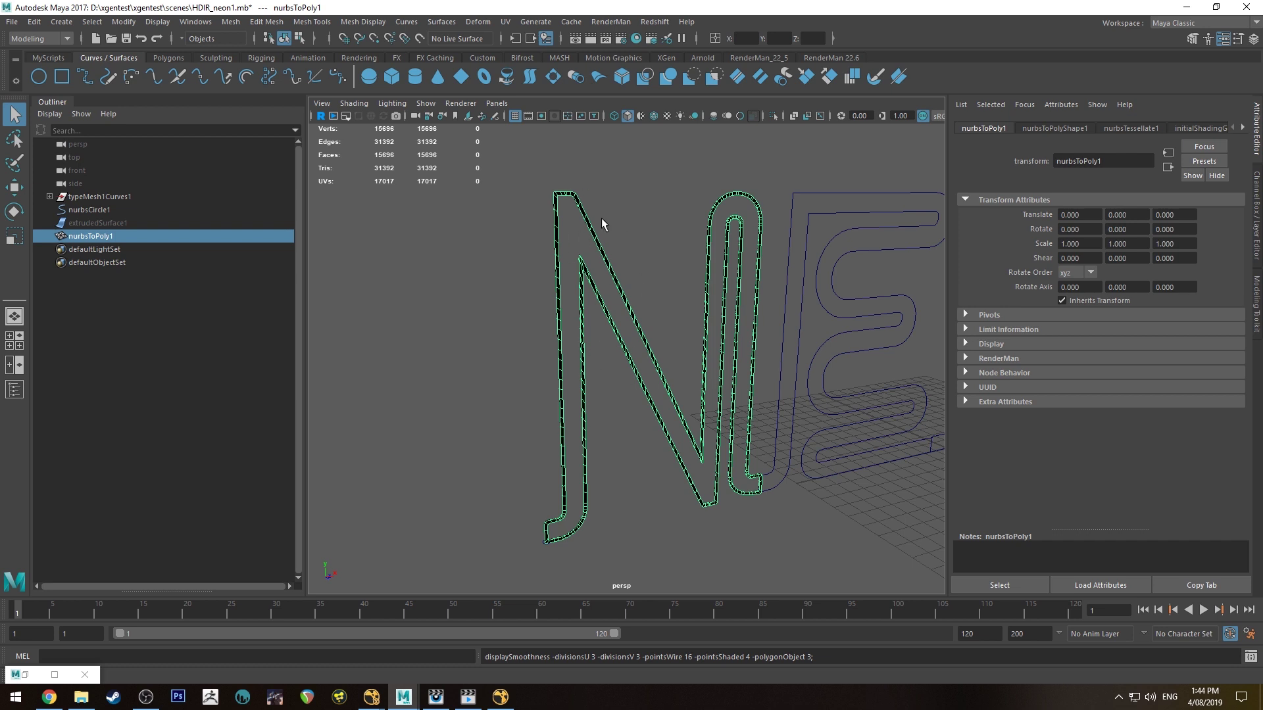
Step: Scale the profile circle nurbsCircle1 uniformly to about 0.328 to thicken the N tube
click(90, 210)
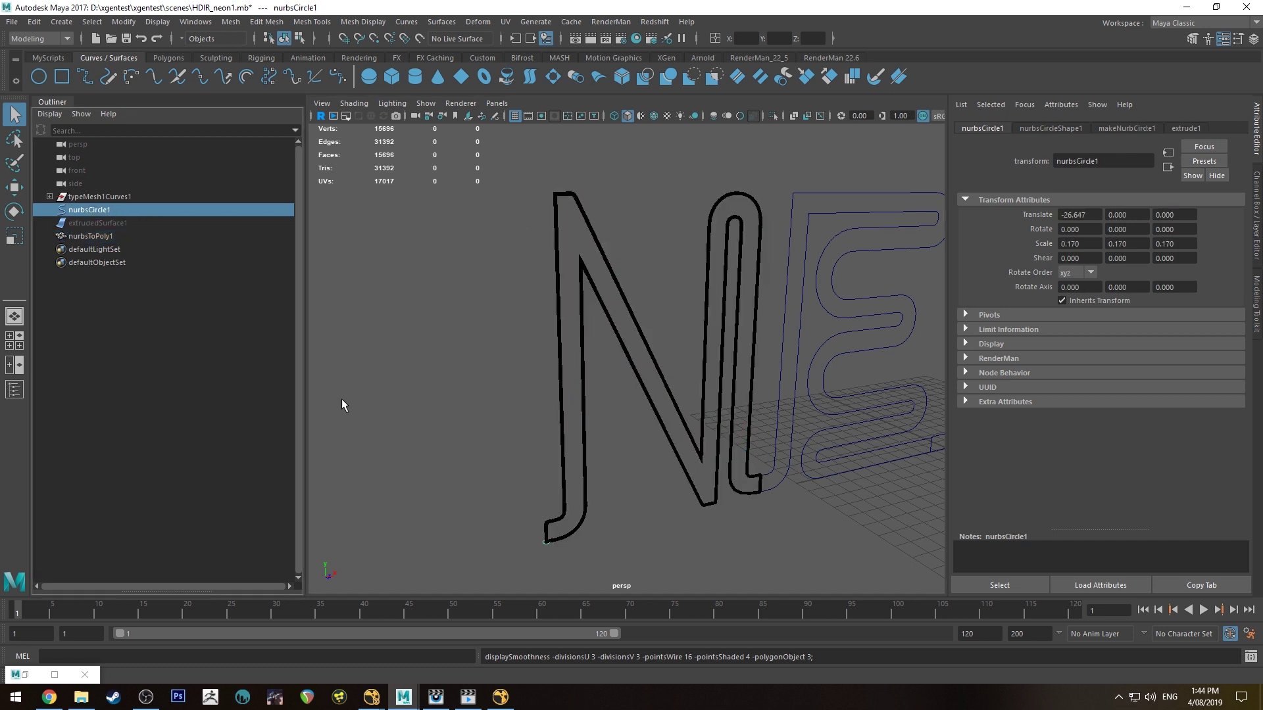
key(r)
drag(550, 539, 553, 543)
Step: Reverse the normals of the polygon N tube so it shades correctly, and clear the selection
click(601, 249)
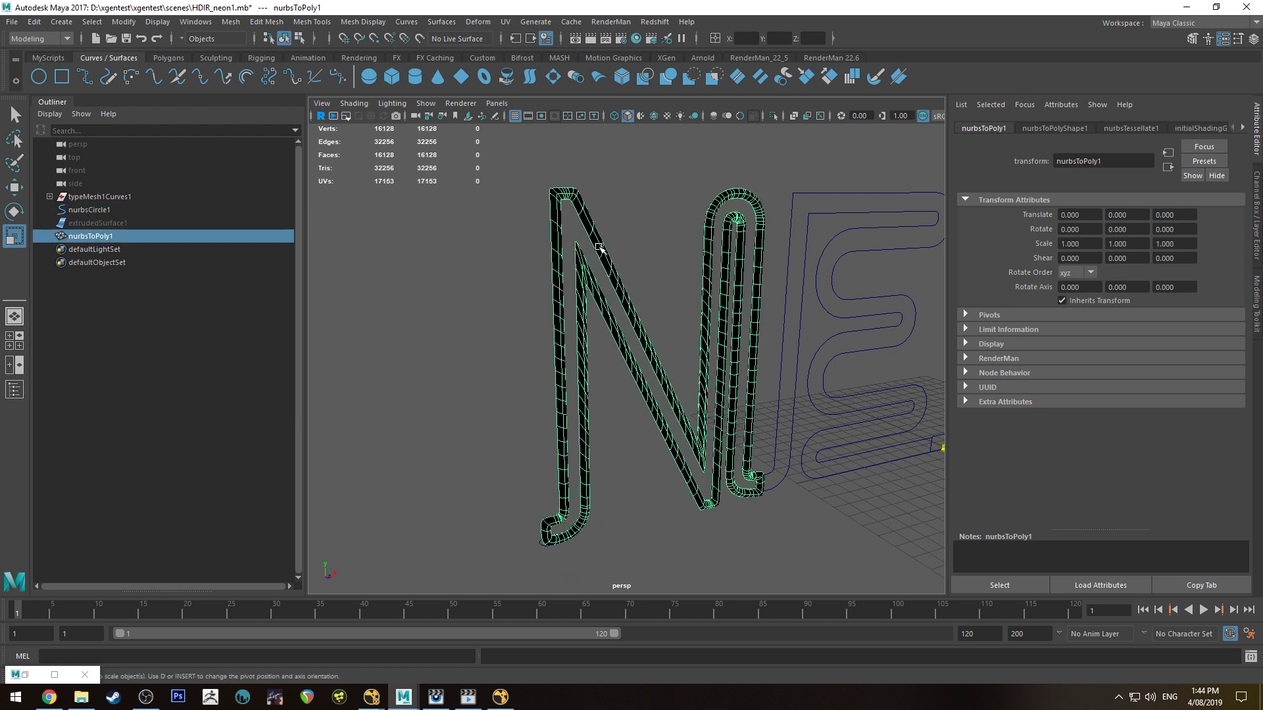
click(441, 21)
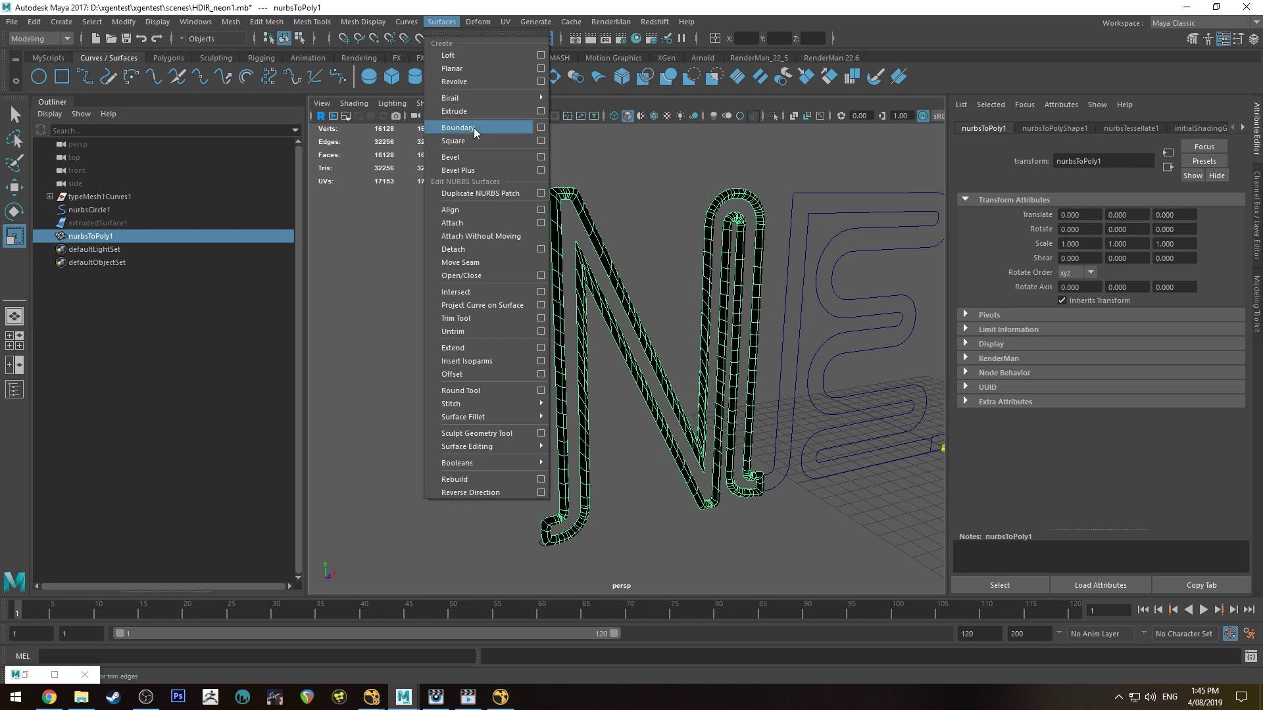
mouse_move(363, 21)
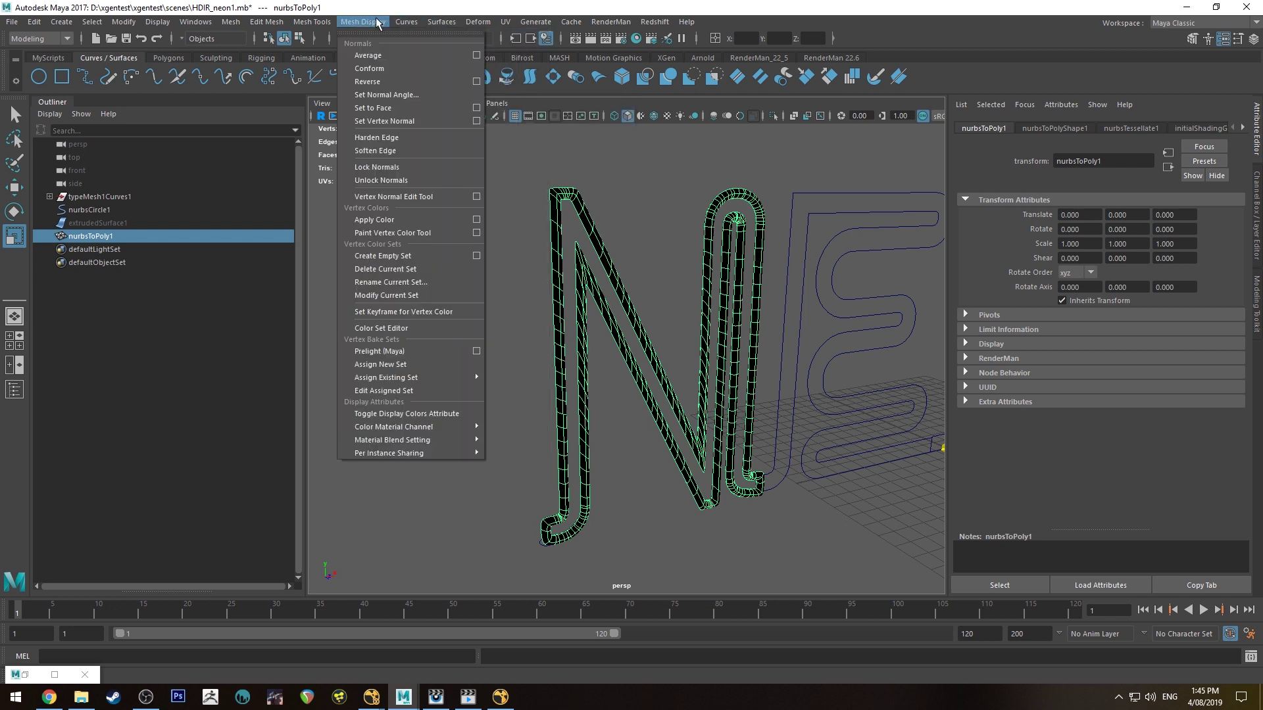
click(388, 83)
click(644, 208)
click(710, 217)
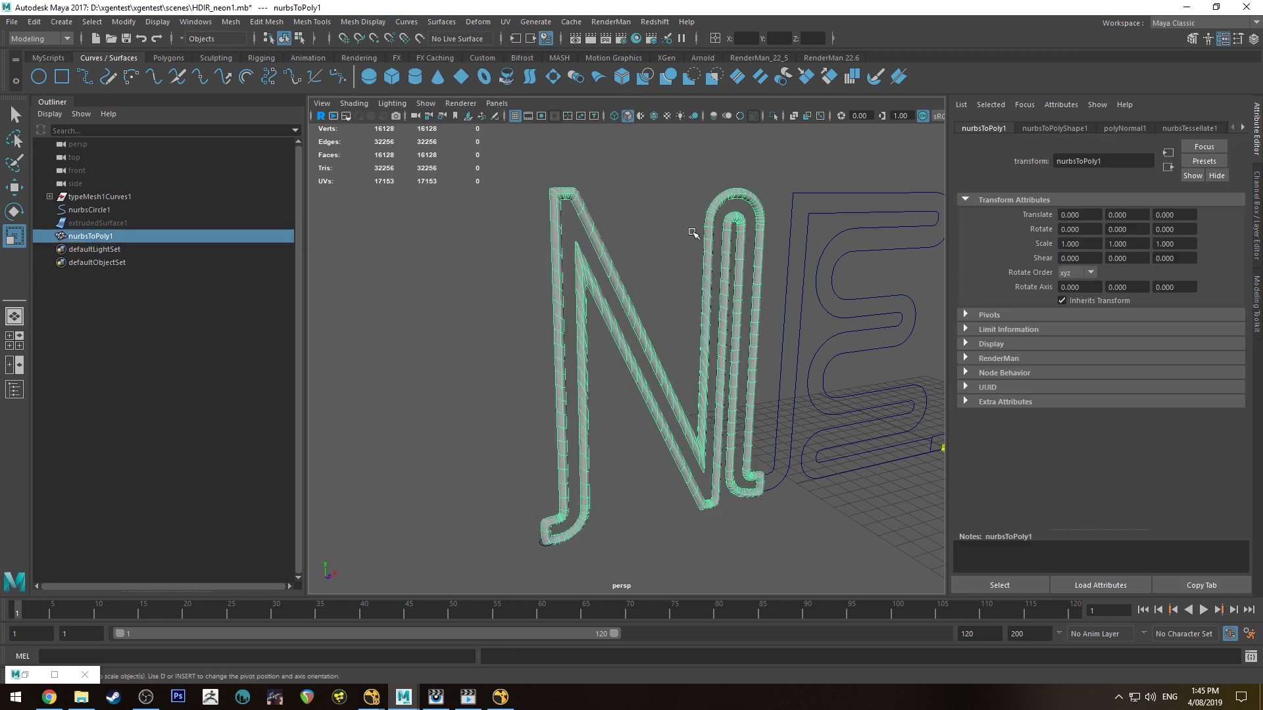
click(645, 208)
Step: Duplicate the profile circle and move the copy along X to about -14.634, at the start of the E outline
alt+drag(644, 208, 510, 349)
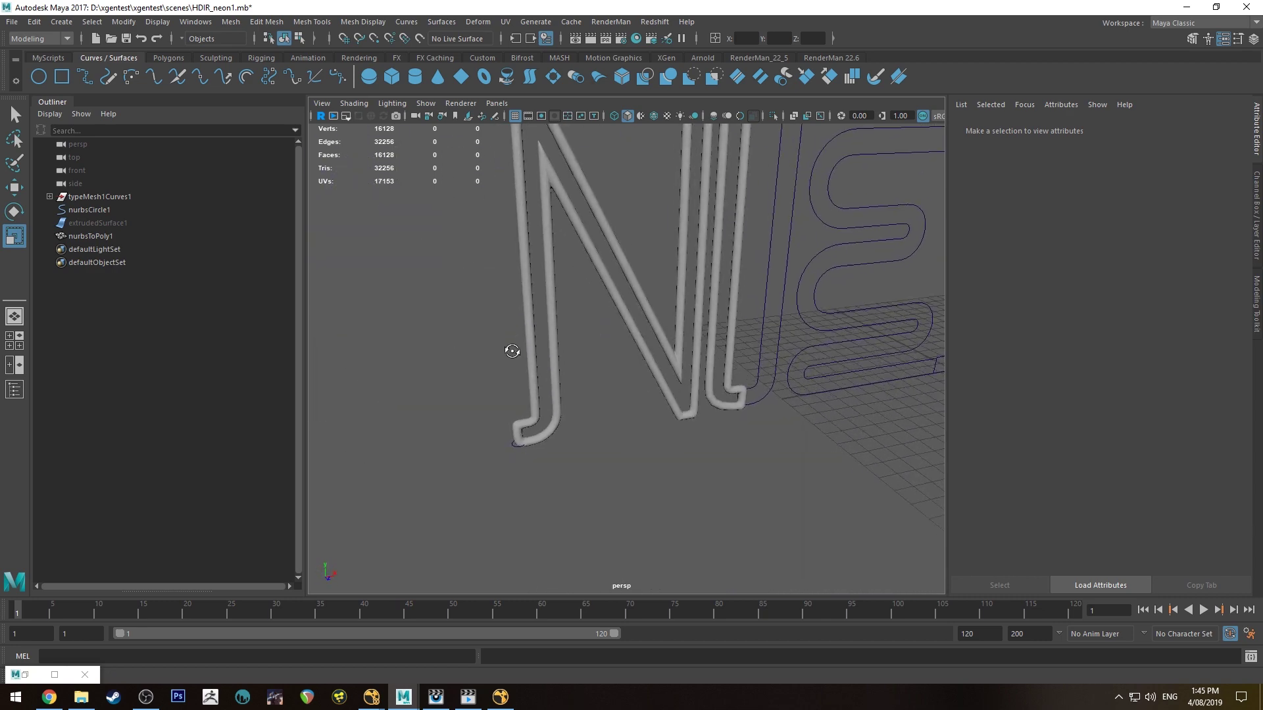
click(517, 442)
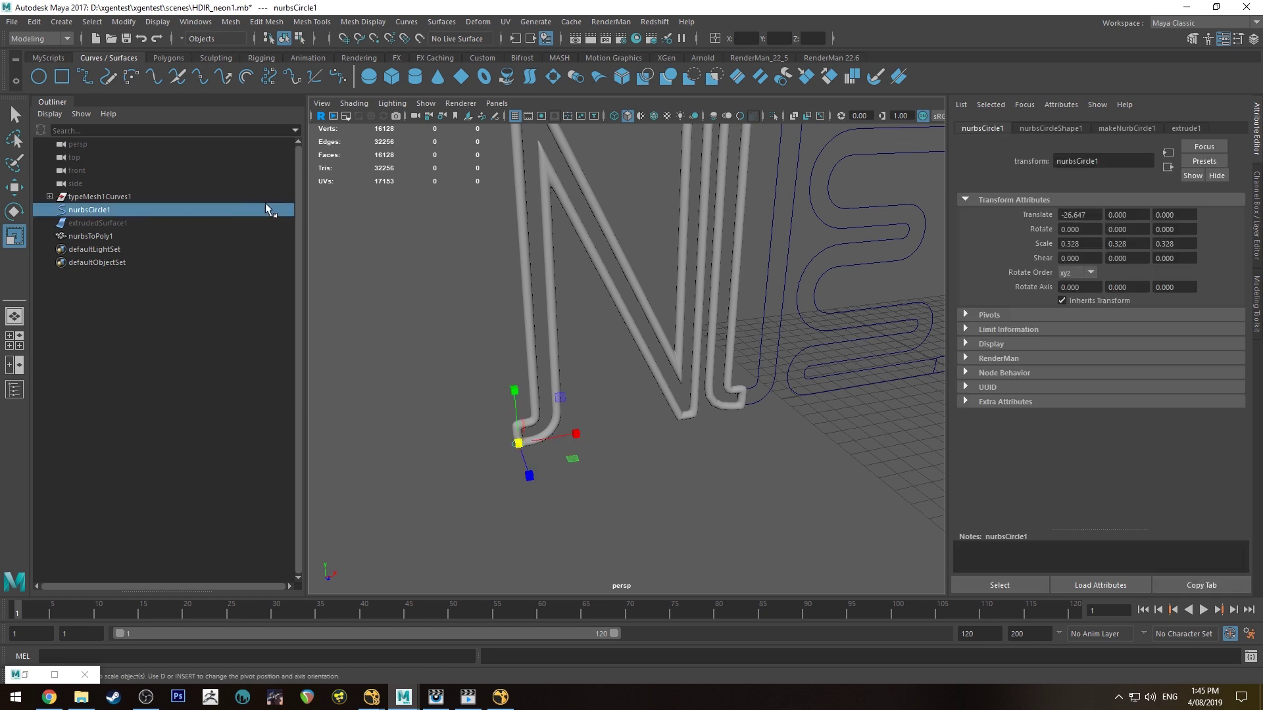
key(ctrl+d)
key(w)
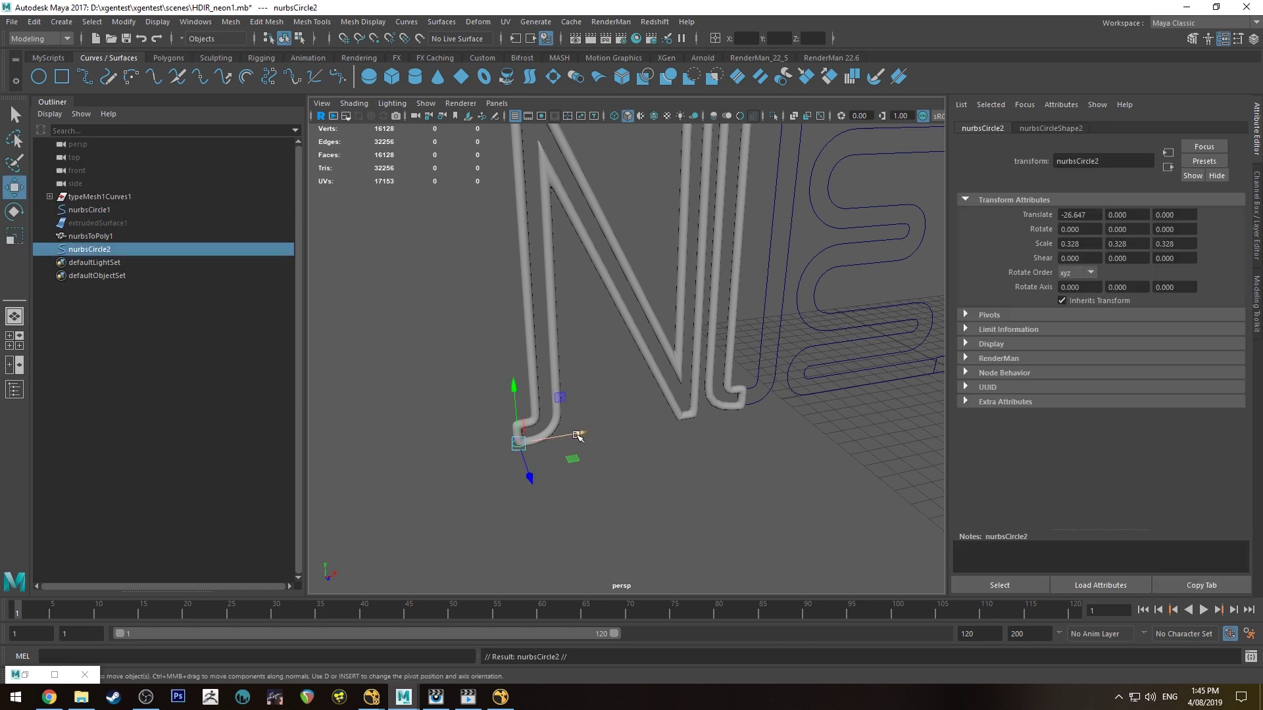
drag(574, 435, 793, 417)
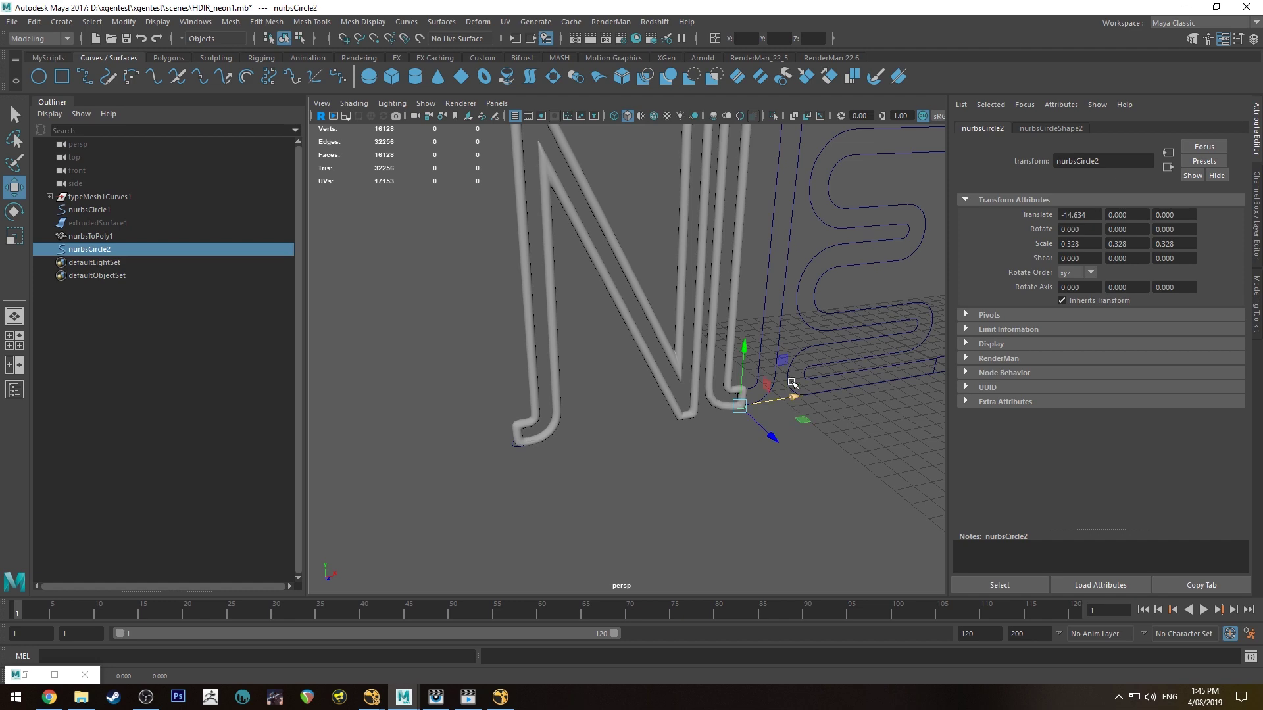
scroll(792, 375, up, 4)
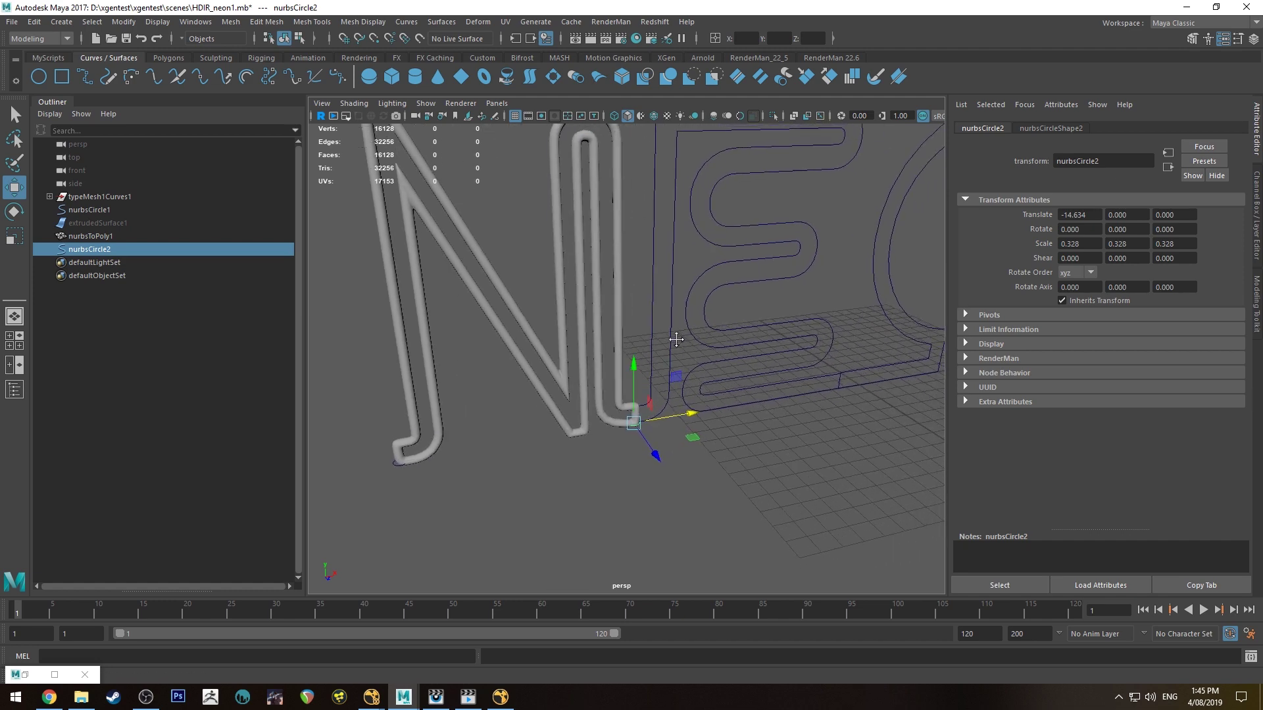
scroll(770, 420, down, 8)
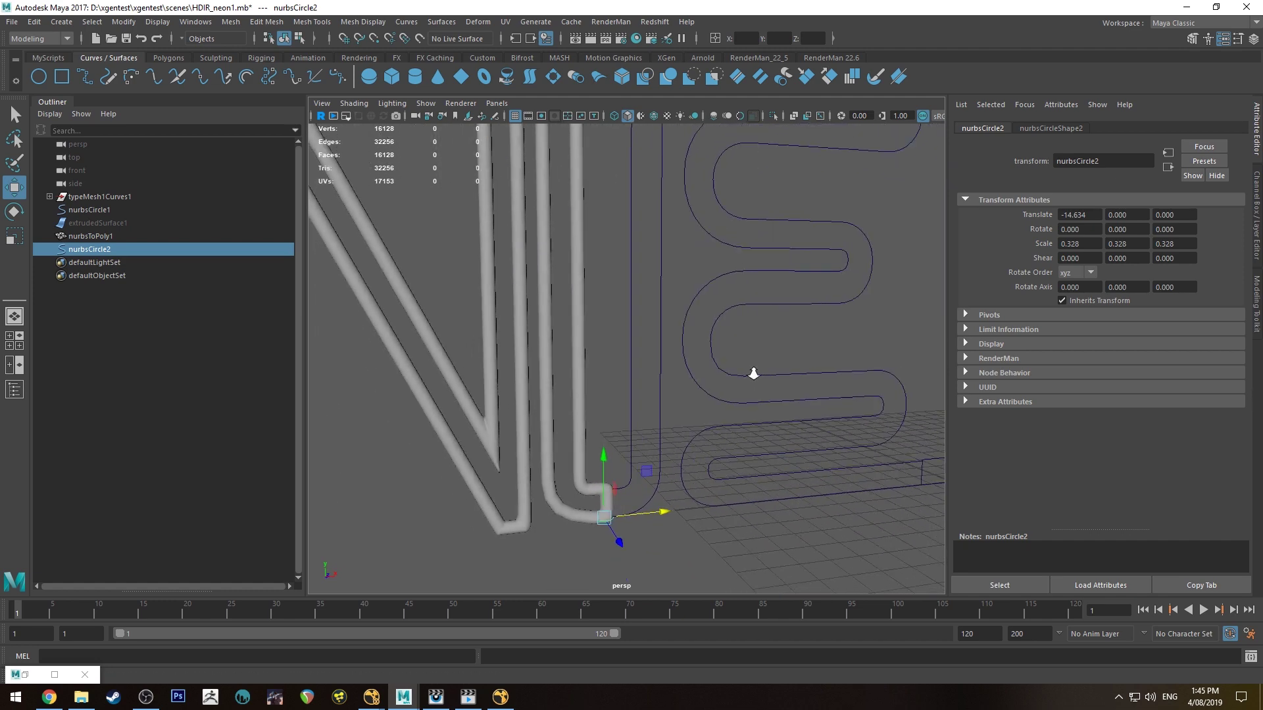
Step: Extrude the duplicated circle as a surface along the E's outline curve
click(593, 288)
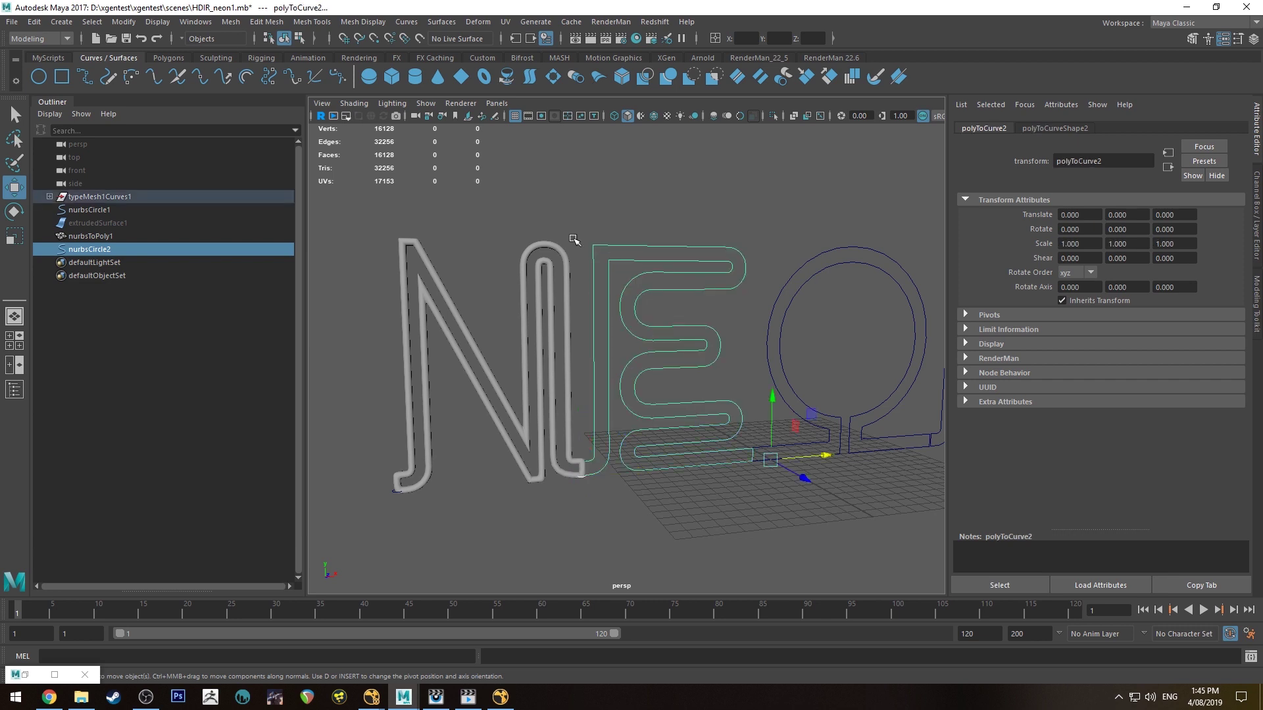
click(456, 23)
mouse_move(375, 25)
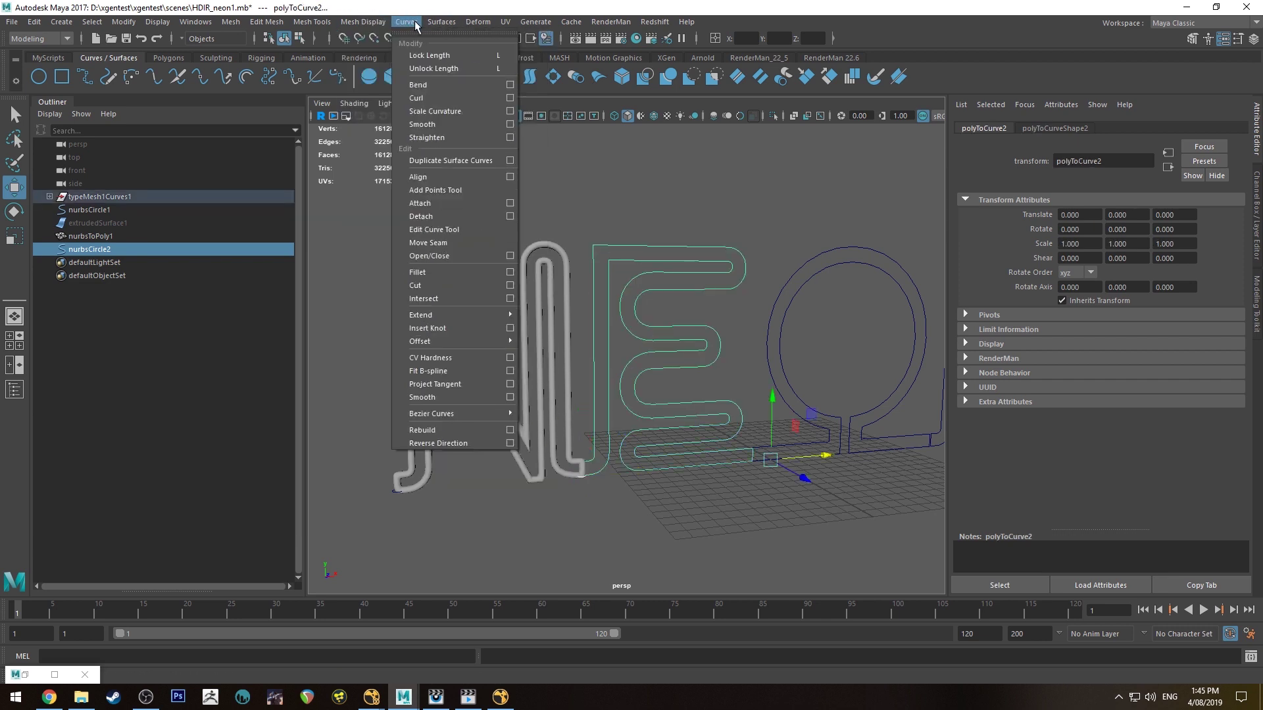
mouse_move(441, 21)
click(477, 111)
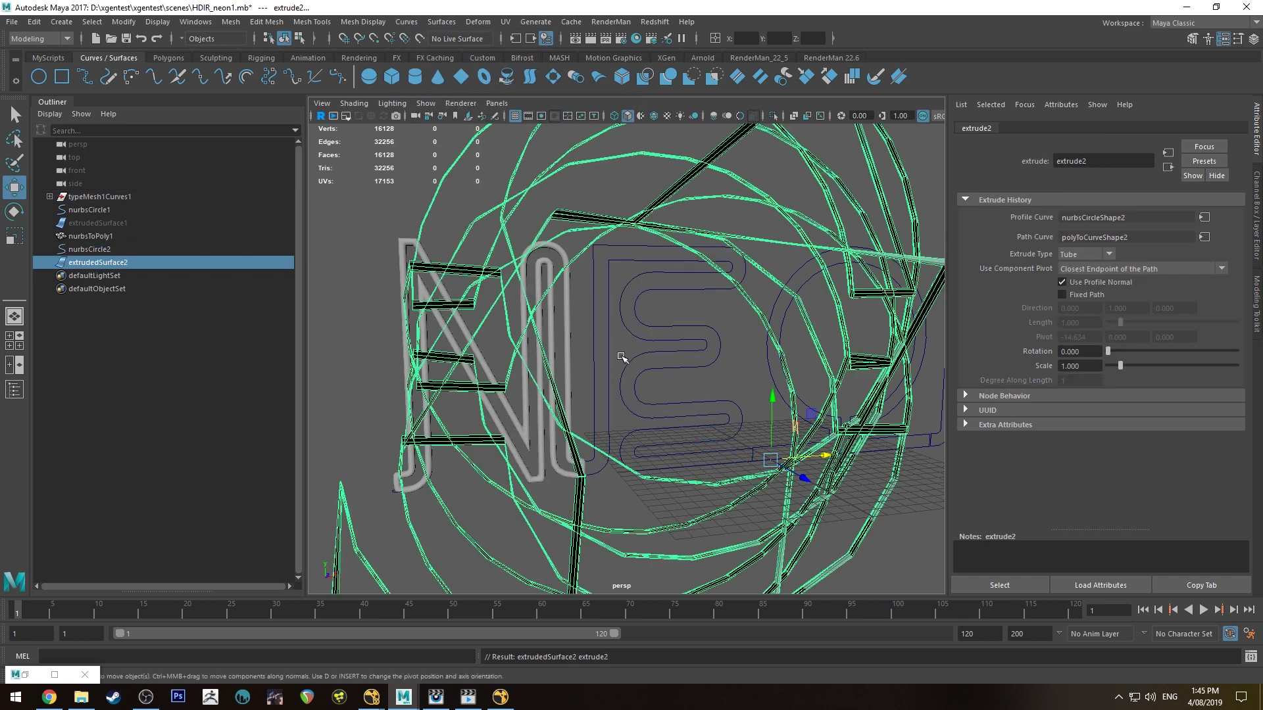
Step: Enable Fixed Path and set the E extrusion to use Component Pivot so the tube follows the outline
click(1062, 294)
click(1082, 269)
click(1089, 298)
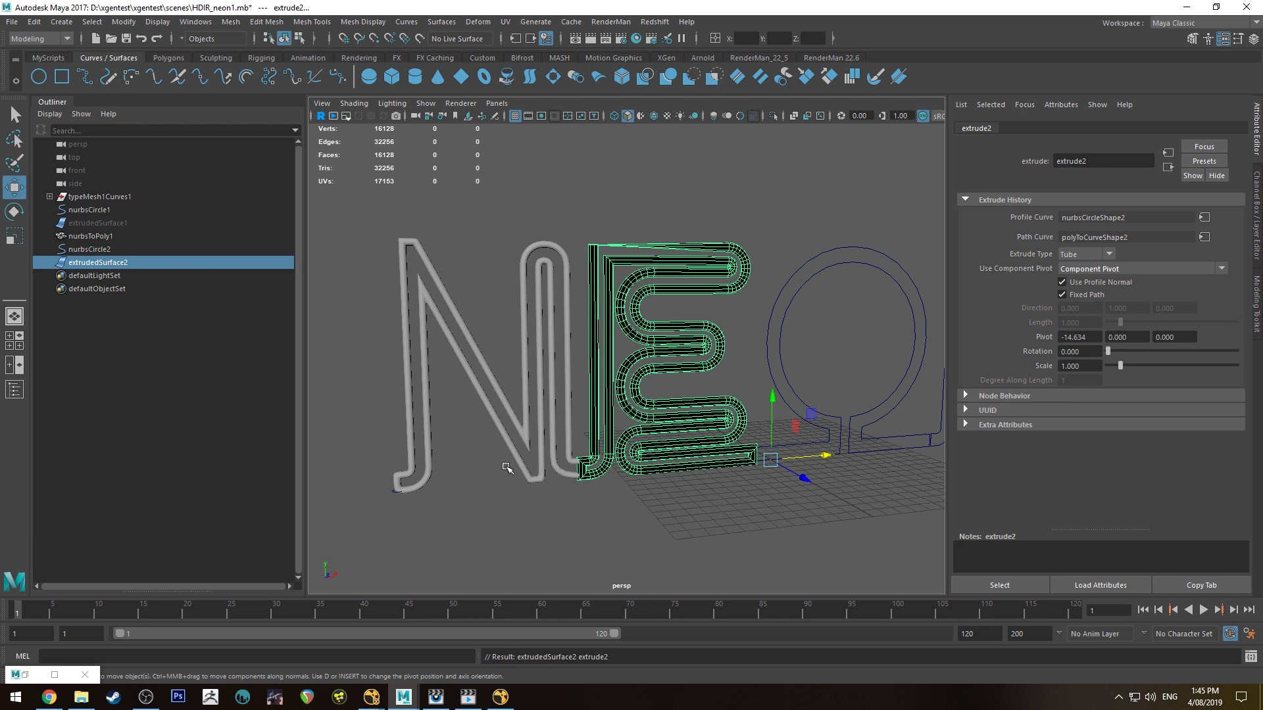
alt+drag(796, 257, 662, 226)
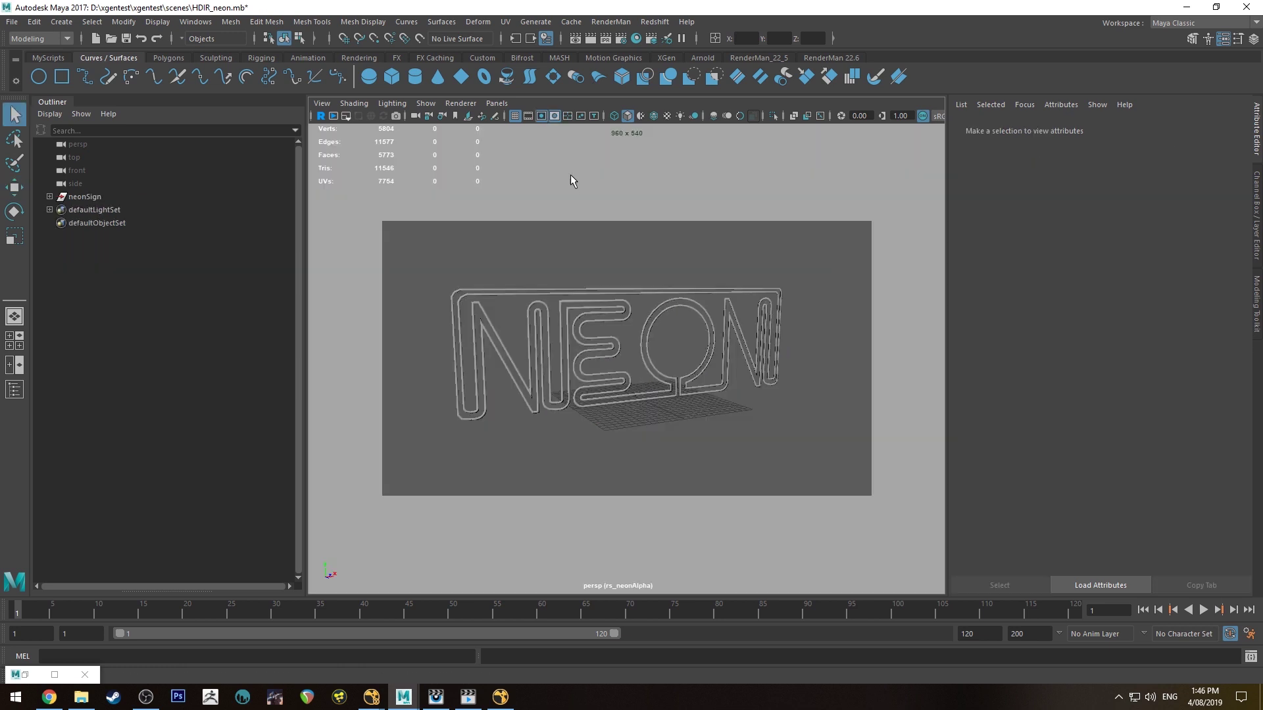
Step: Examine the completed NEON sign model, from the surrounding frame tube across all the letters
alt+right_drag(466, 317, 502, 360)
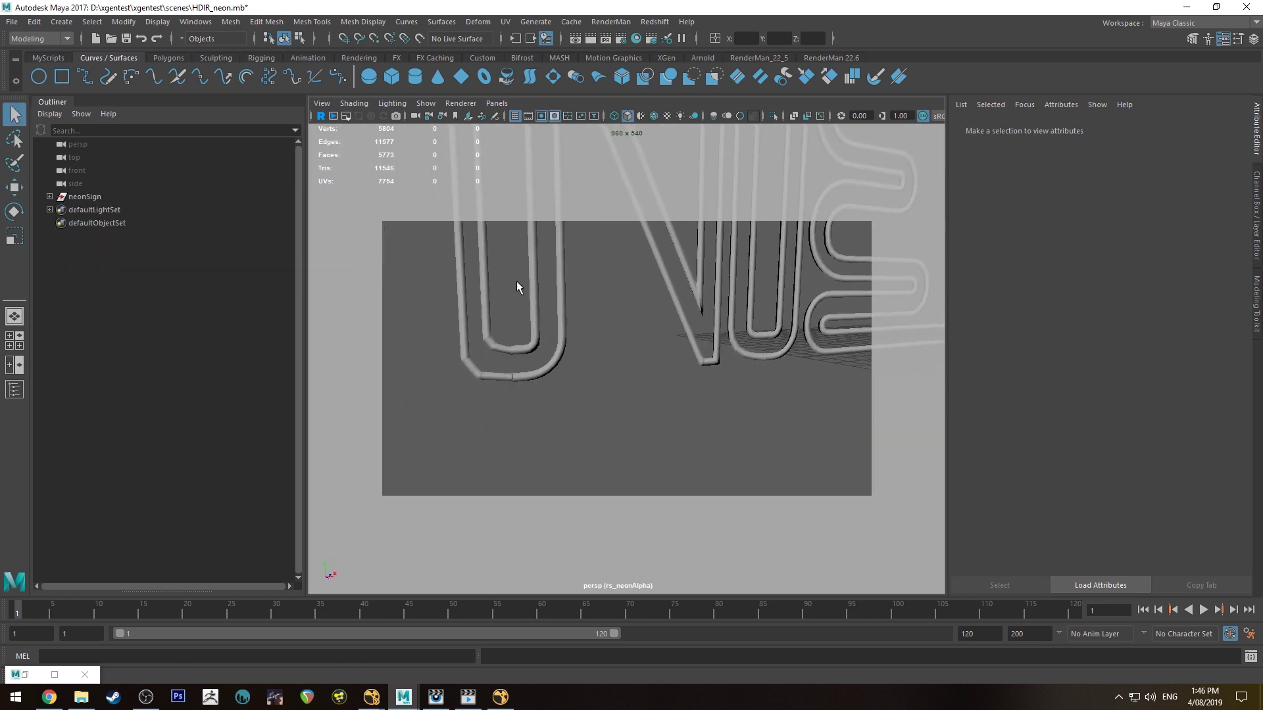
scroll(526, 299, down, 5)
alt+middle_drag(539, 310, 601, 369)
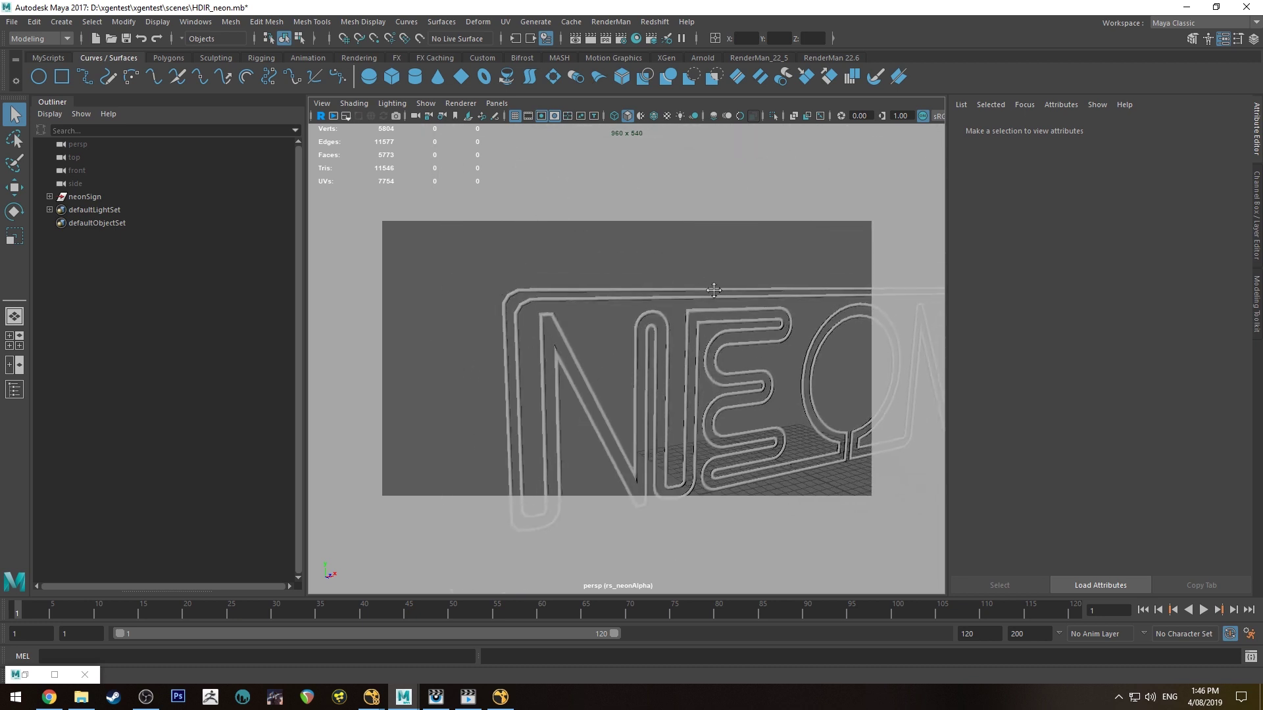
alt+middle_drag(713, 291, 402, 321)
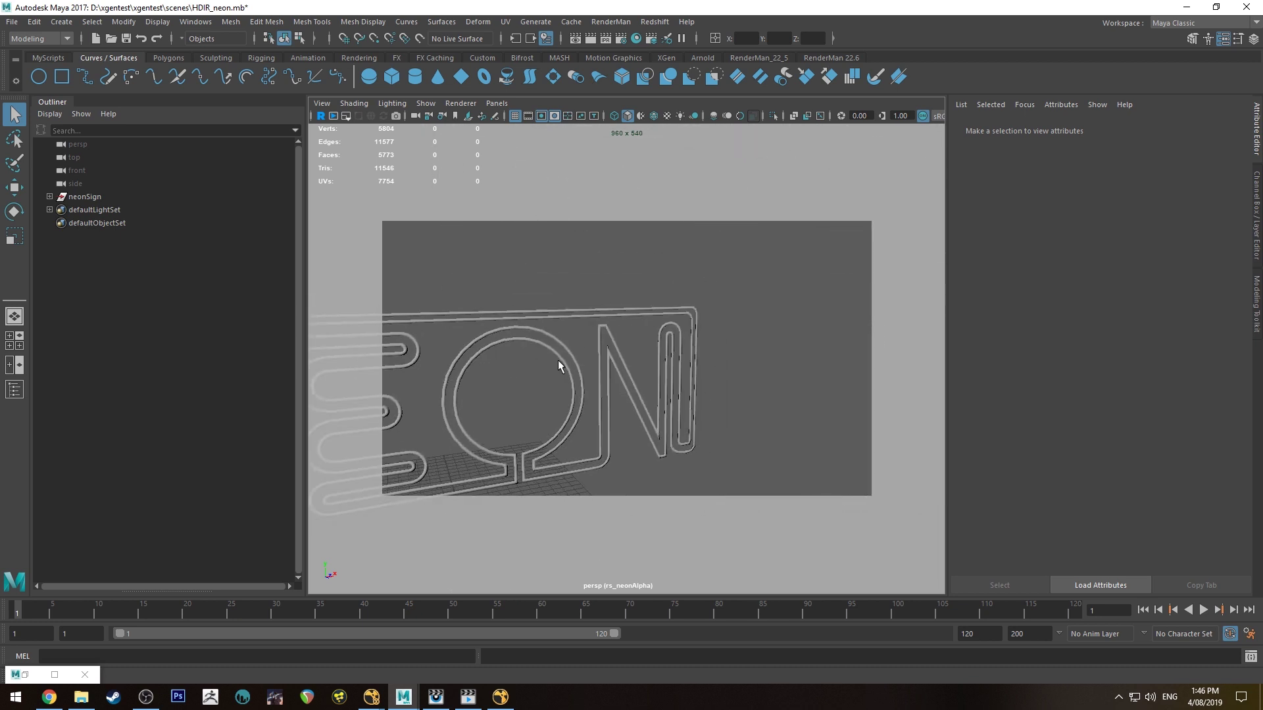
scroll(564, 361, down, 5)
scroll(631, 329, up, 5)
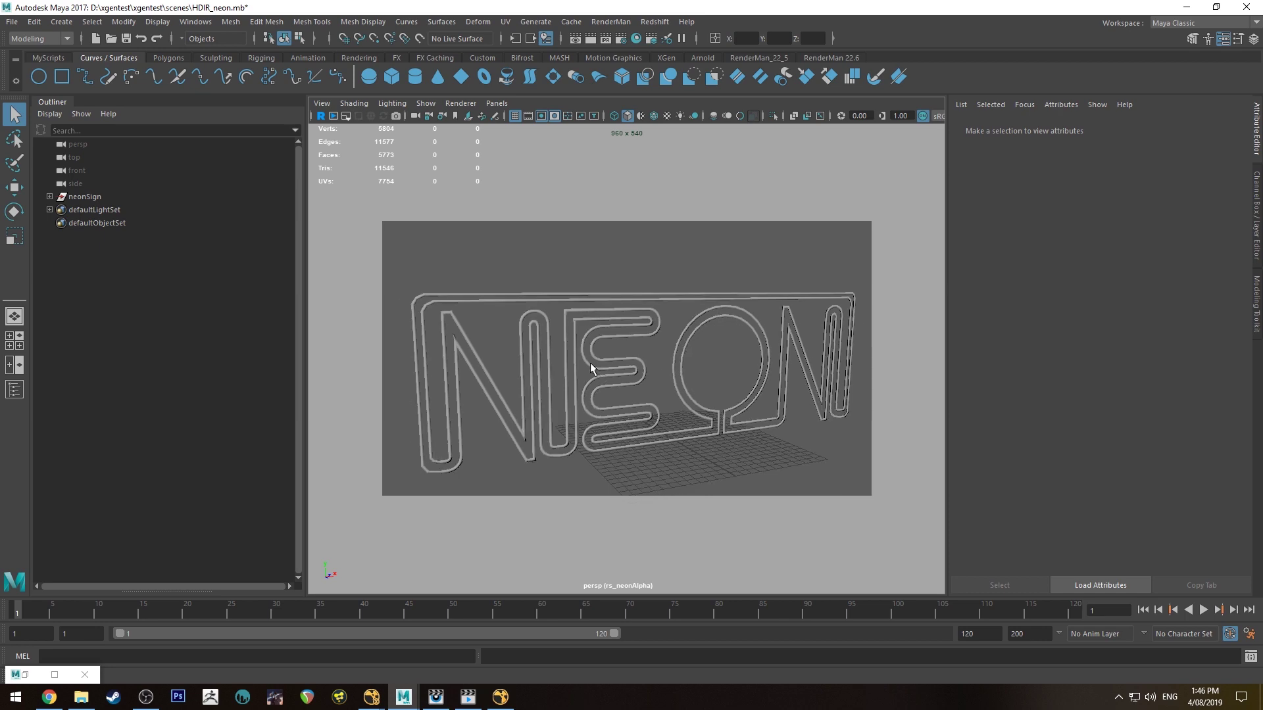
Step: Inspect the E tube's polygon mesh closely, including where its lower ends meet the O's tubes
click(671, 361)
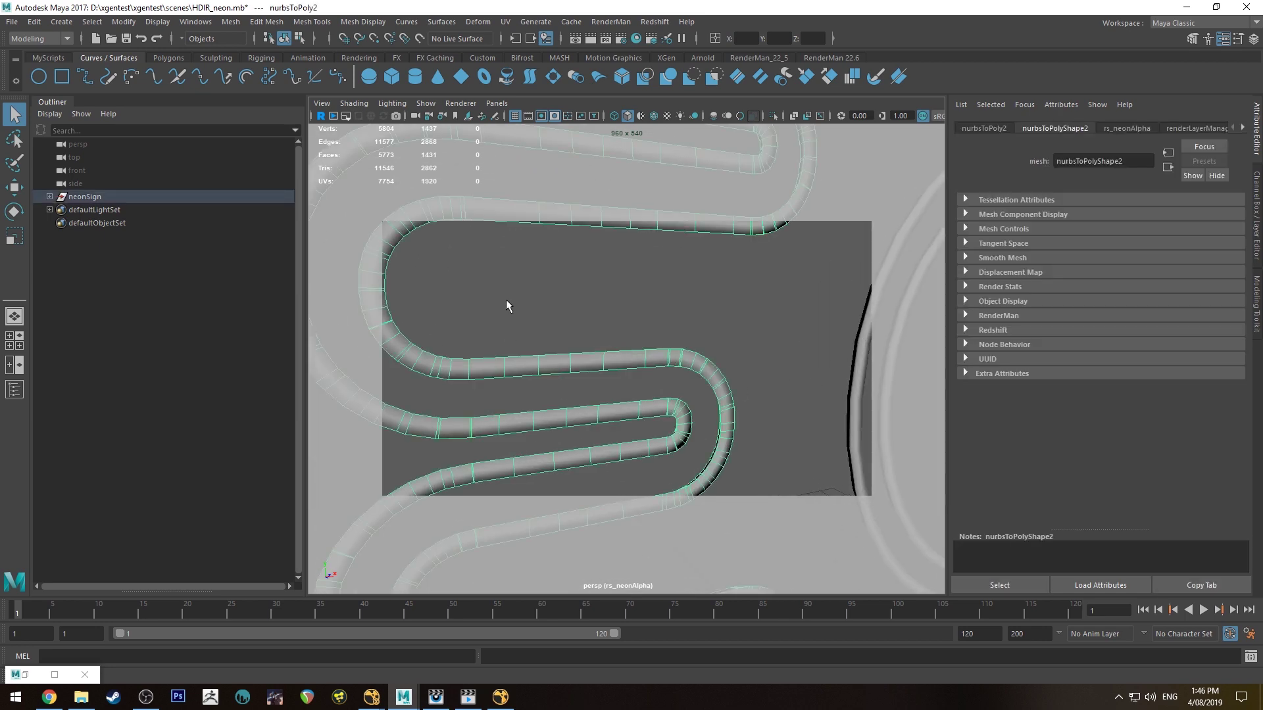
alt+drag(507, 298, 649, 365)
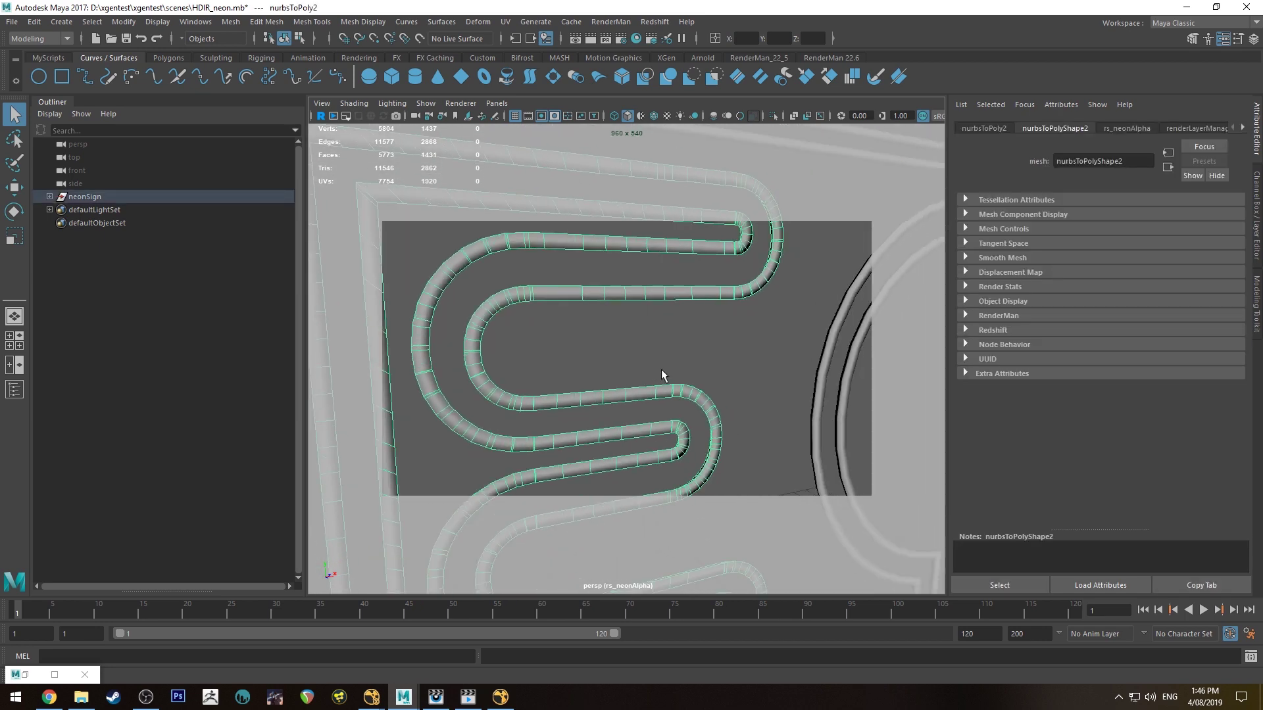
scroll(564, 316, down, 3)
alt+drag(564, 316, 449, 275)
alt+drag(731, 349, 622, 360)
alt+drag(788, 430, 740, 372)
click(740, 373)
click(668, 344)
click(635, 375)
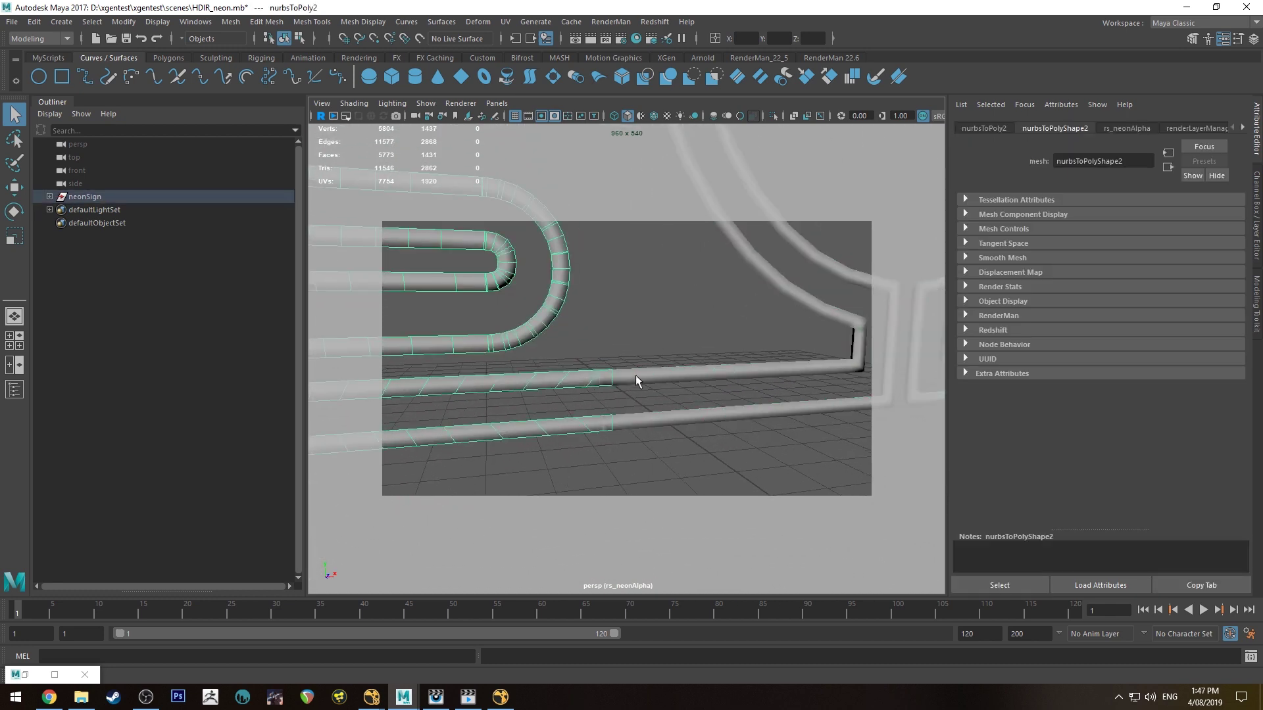
click(703, 313)
scroll(657, 393, down, 10)
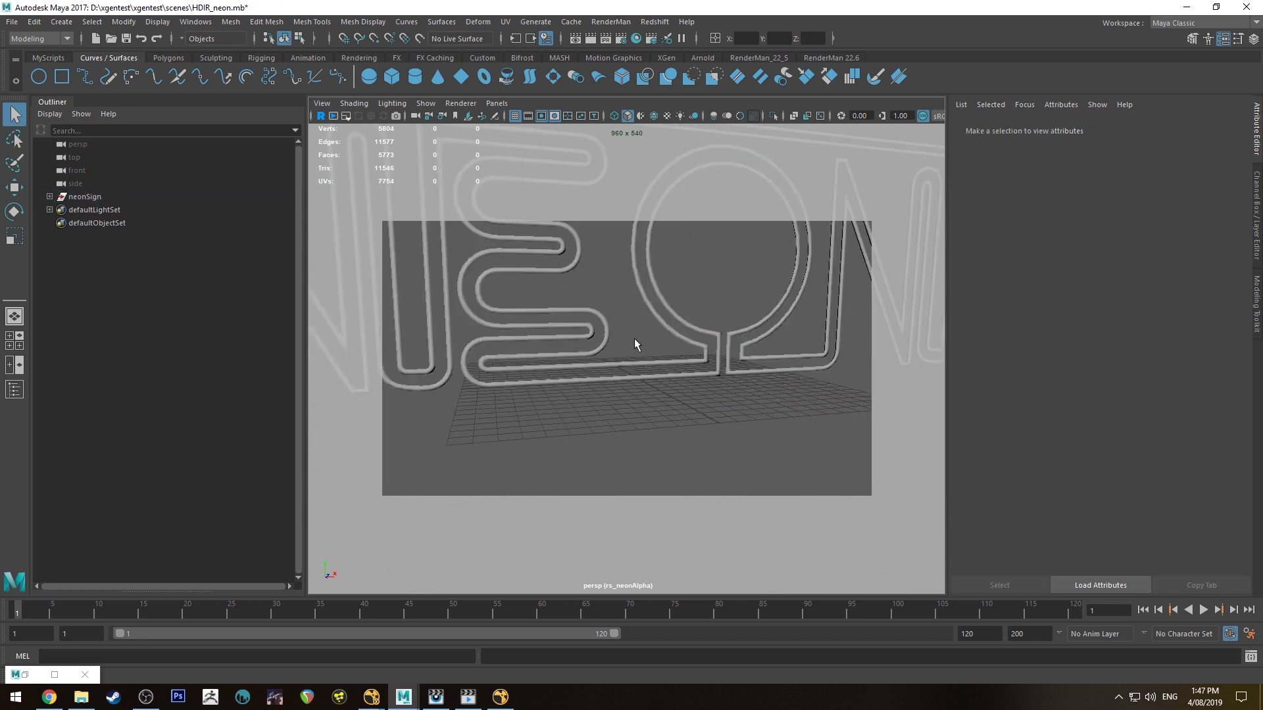
Step: Select the entire neonSign group
scroll(662, 353, down, 3)
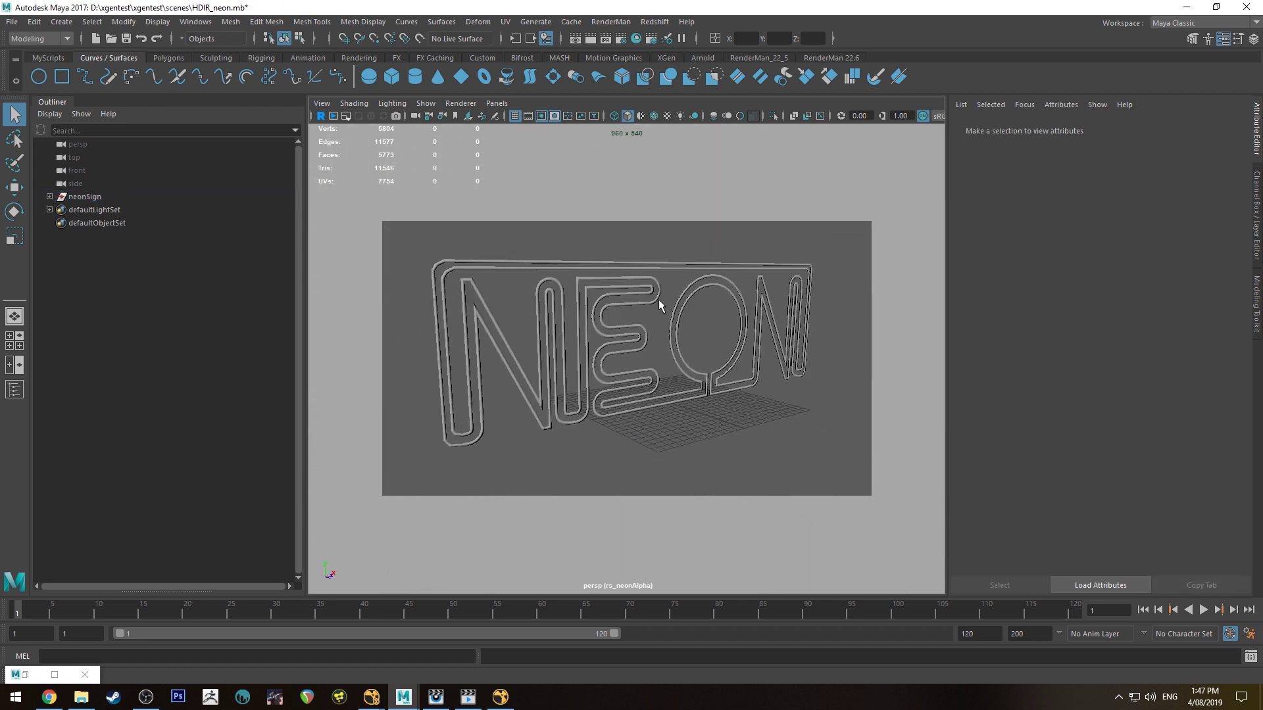
alt+drag(660, 306, 652, 302)
click(81, 193)
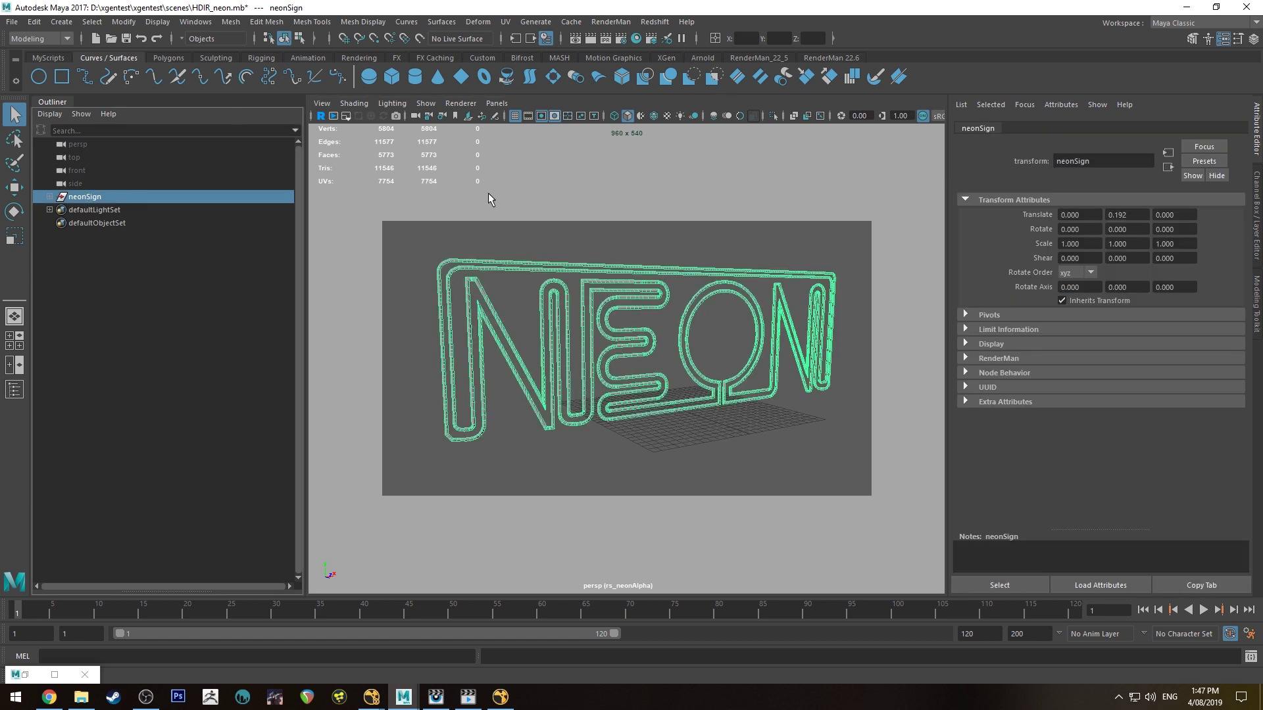
Step: Create a RenderMan PxrMeshLight from the neonSign geometry so the tubes emit light
click(830, 58)
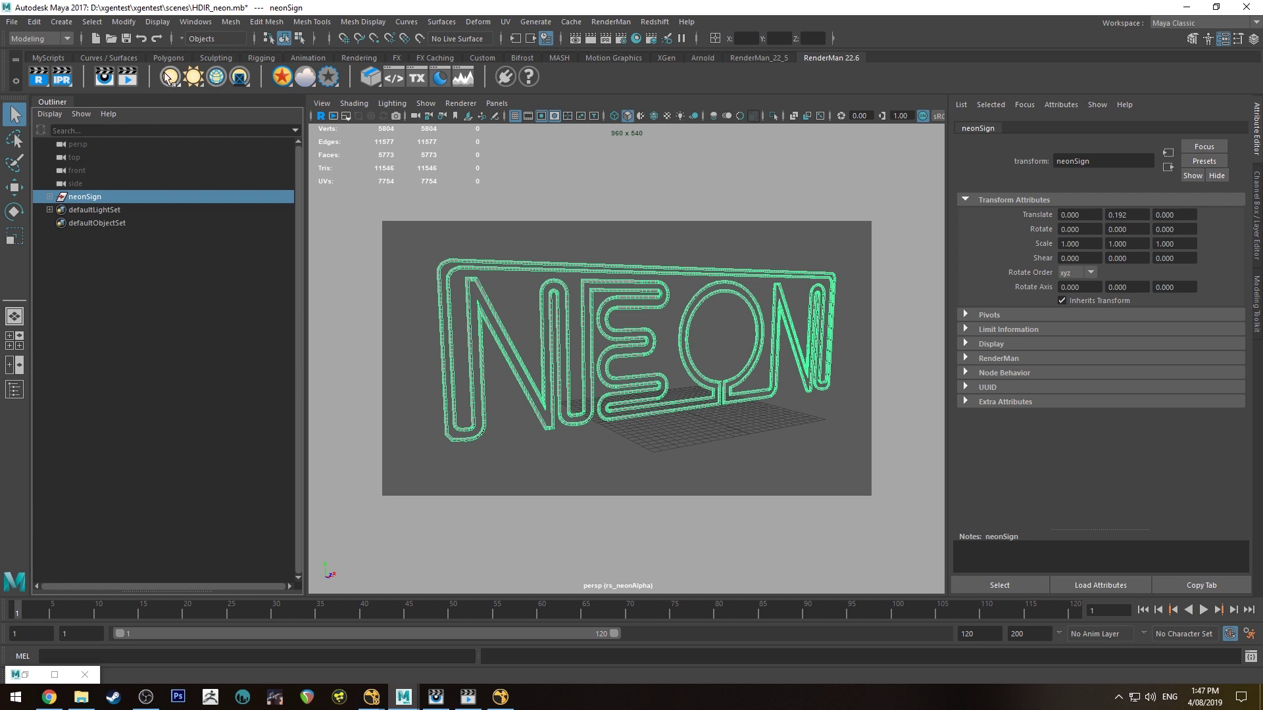
click(217, 77)
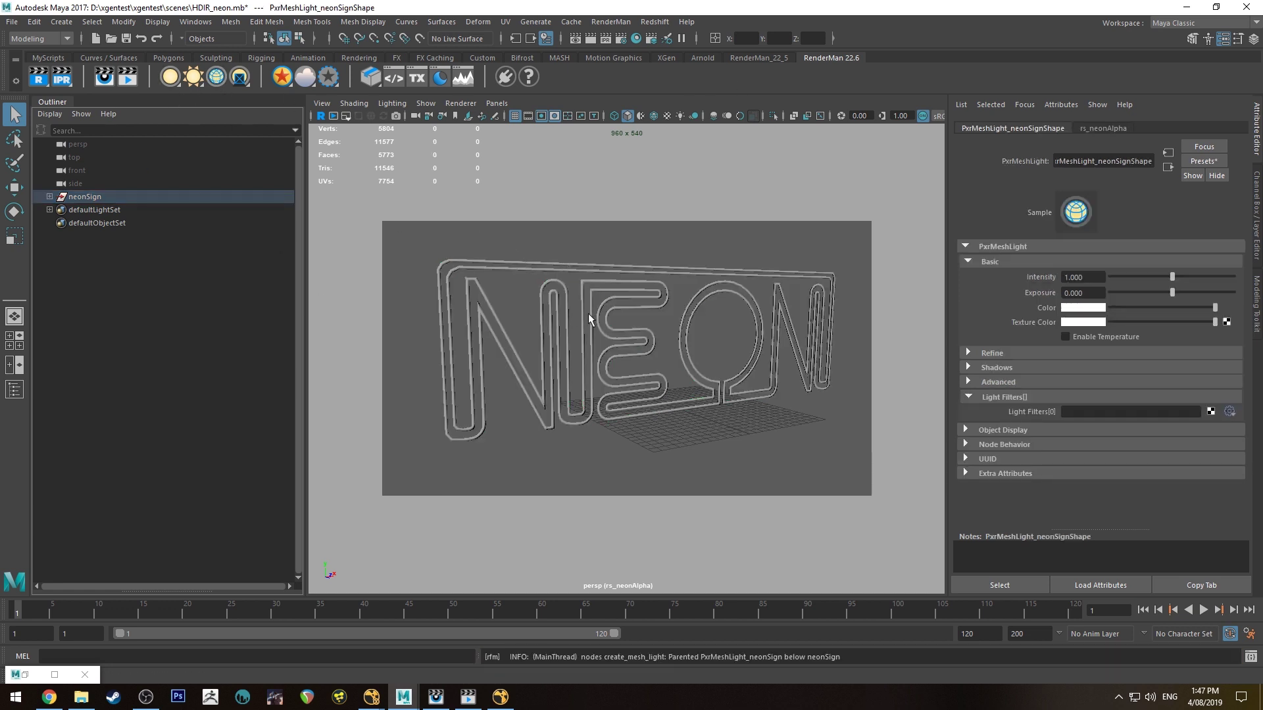
scroll(589, 319, down, 4)
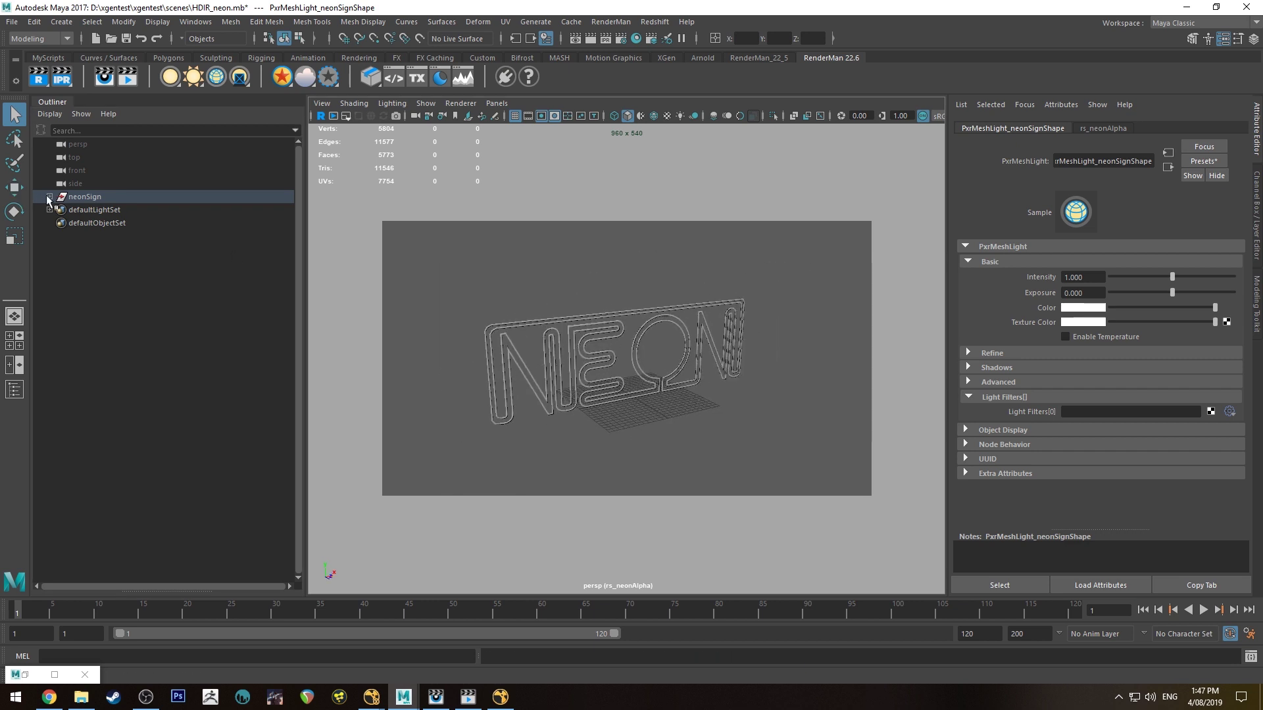
Step: Expand the neonSign group to check its tube meshes and mesh light, keeping the whole group selected and framed
click(50, 197)
click(93, 209)
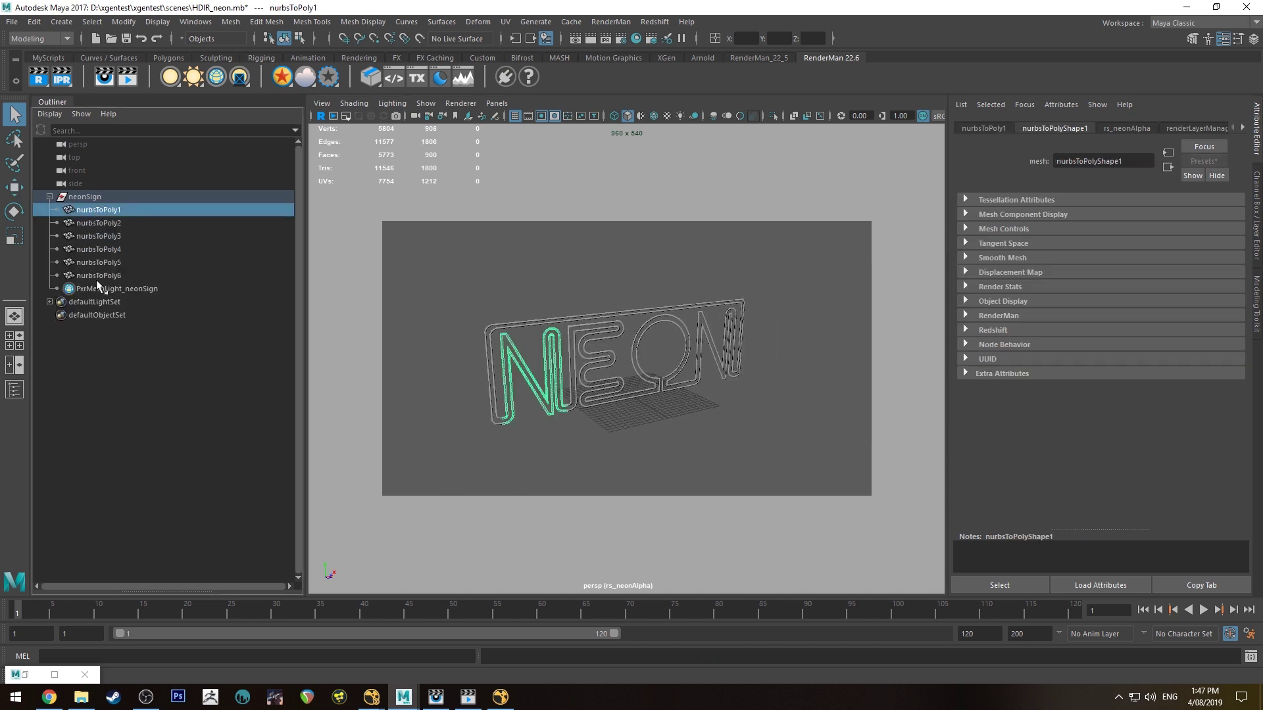
click(87, 197)
click(50, 197)
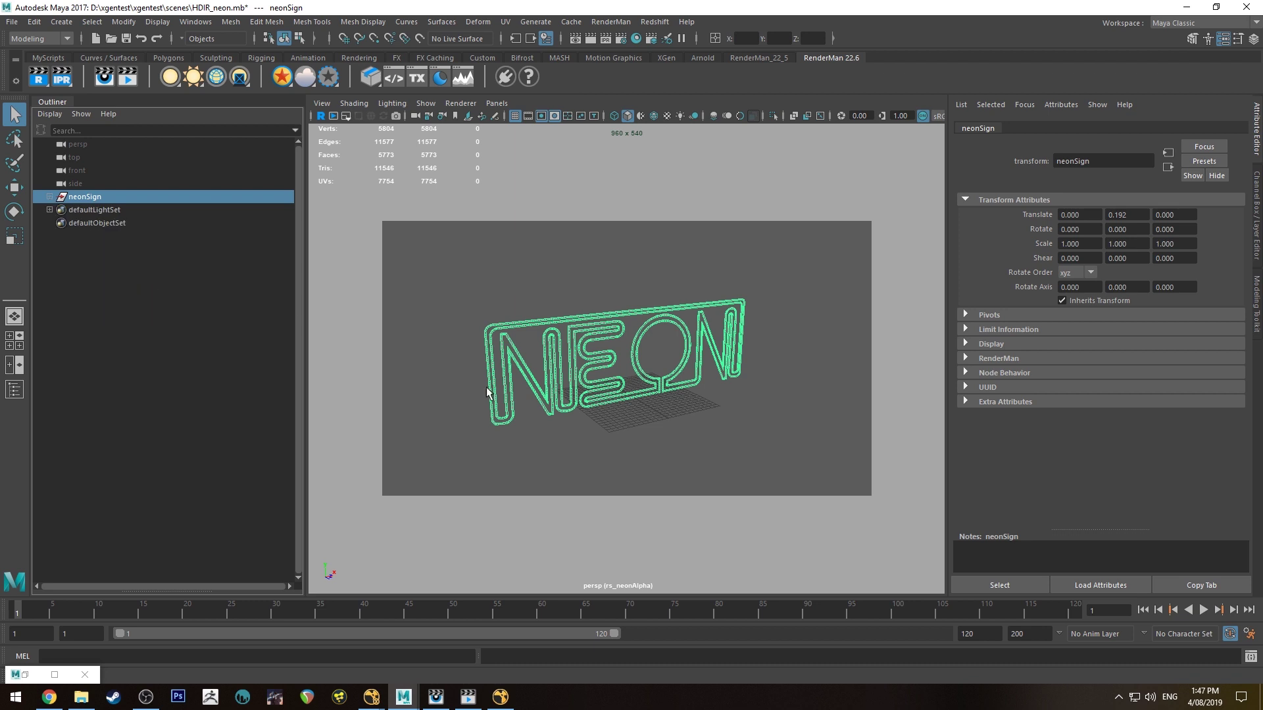
click(49, 197)
key(f)
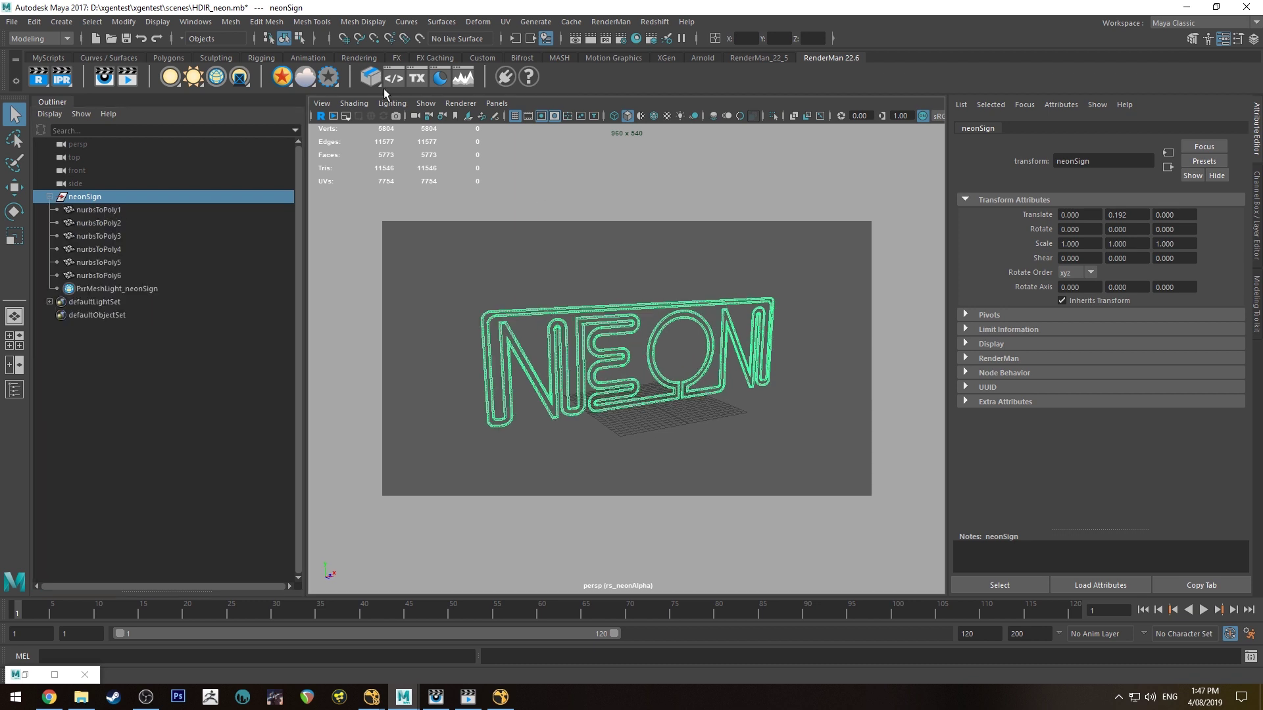
Step: Create a polygon plane and scale it up into a large floor beneath the neon sign
click(105, 58)
click(164, 59)
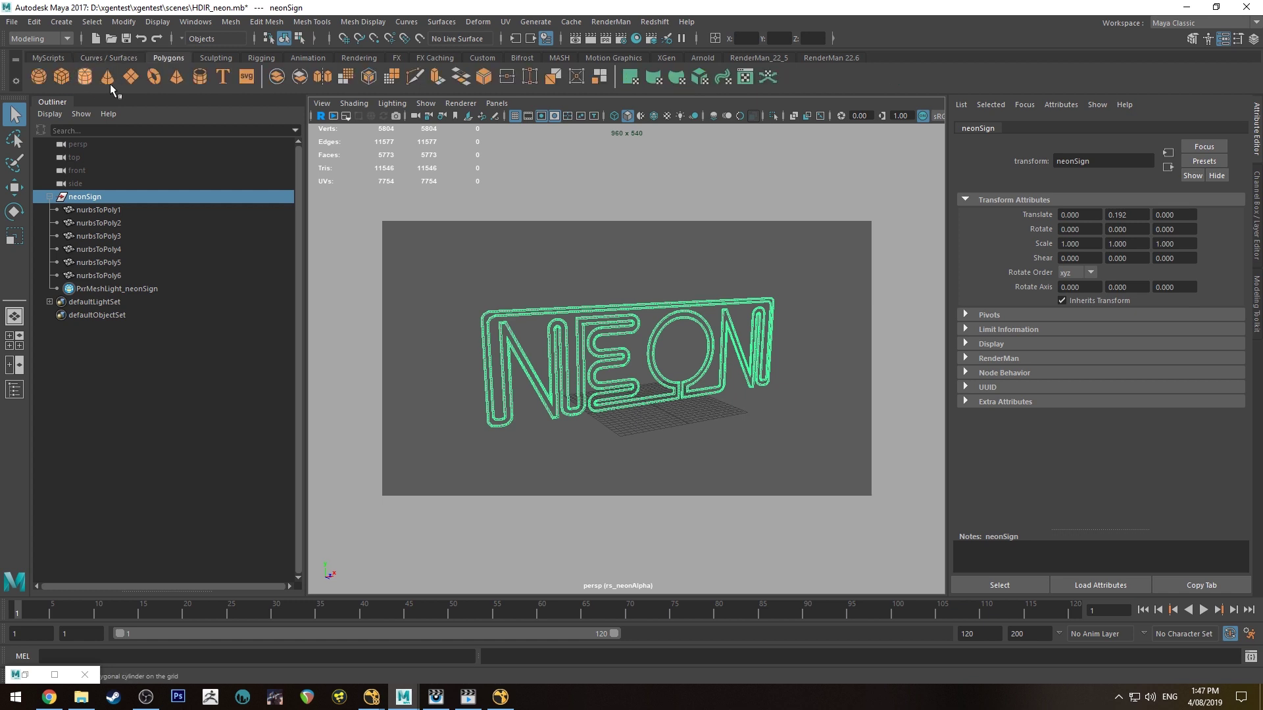
click(131, 77)
key(r)
drag(649, 403, 921, 376)
click(679, 255)
alt+drag(643, 265, 572, 259)
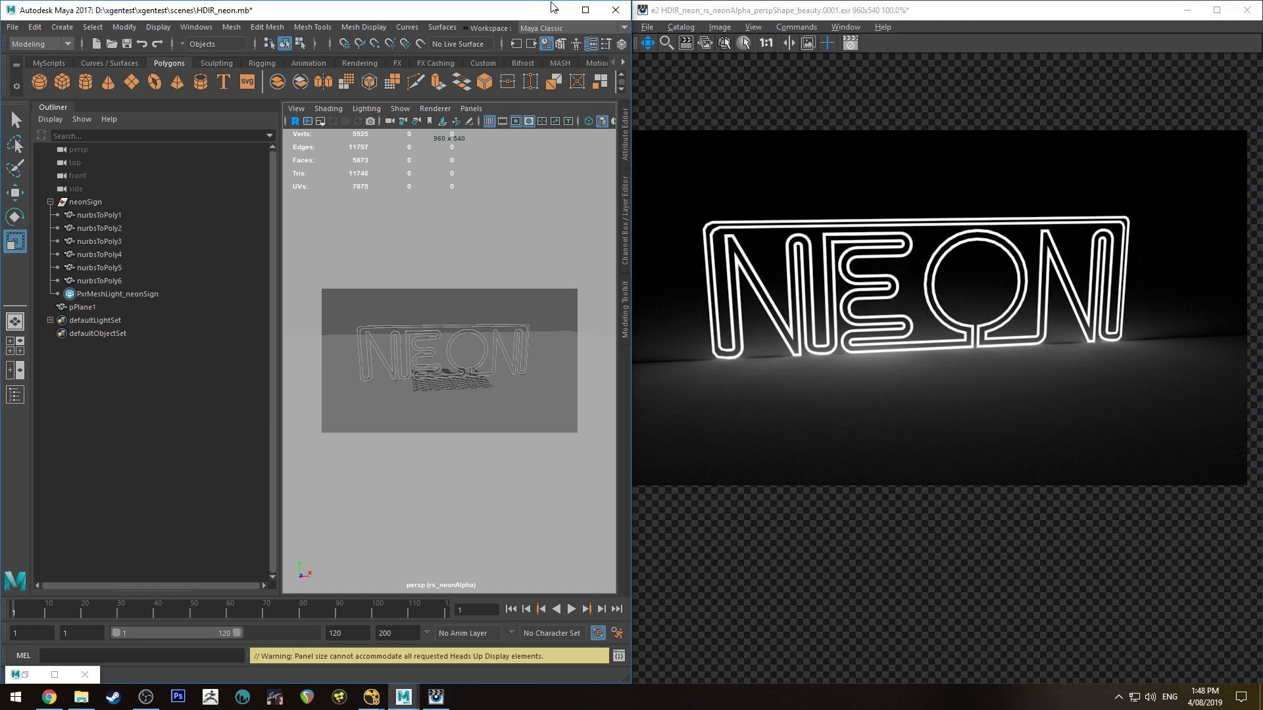
Step: Review the RenderMan sampling values and the AOV denoise options in the rs_neonAlpha render settings
click(584, 10)
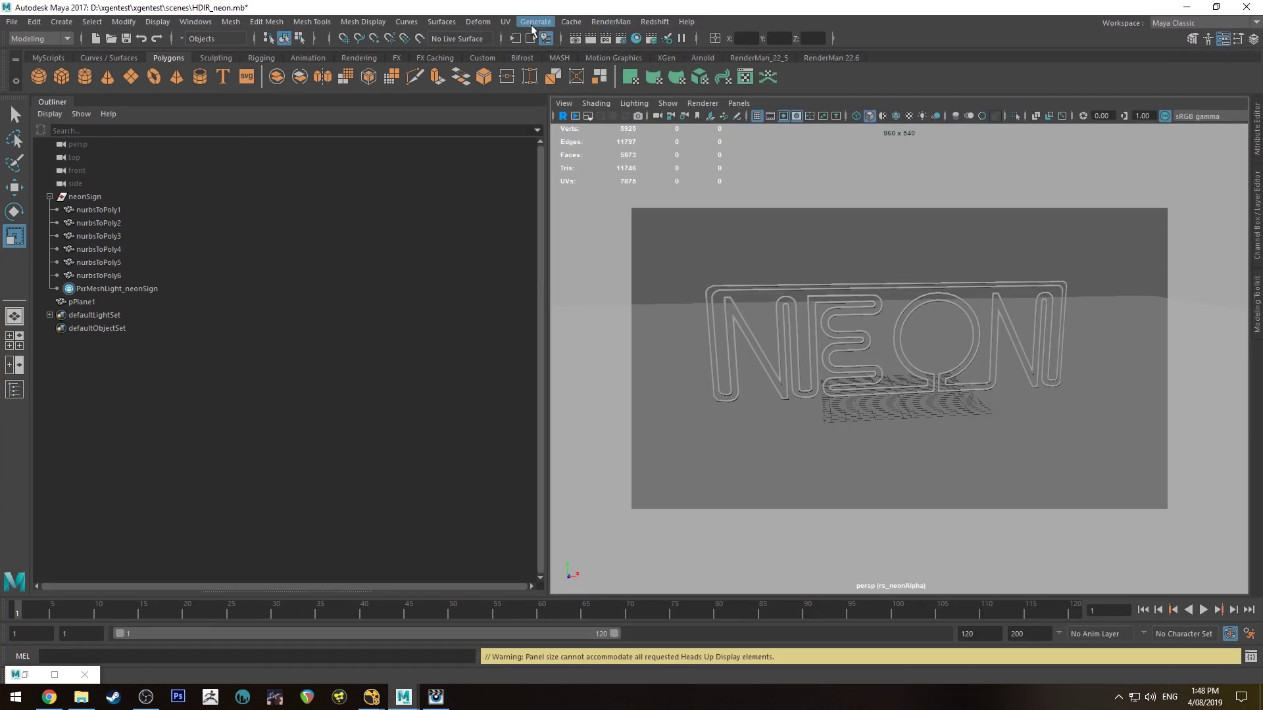
click(620, 38)
click(257, 257)
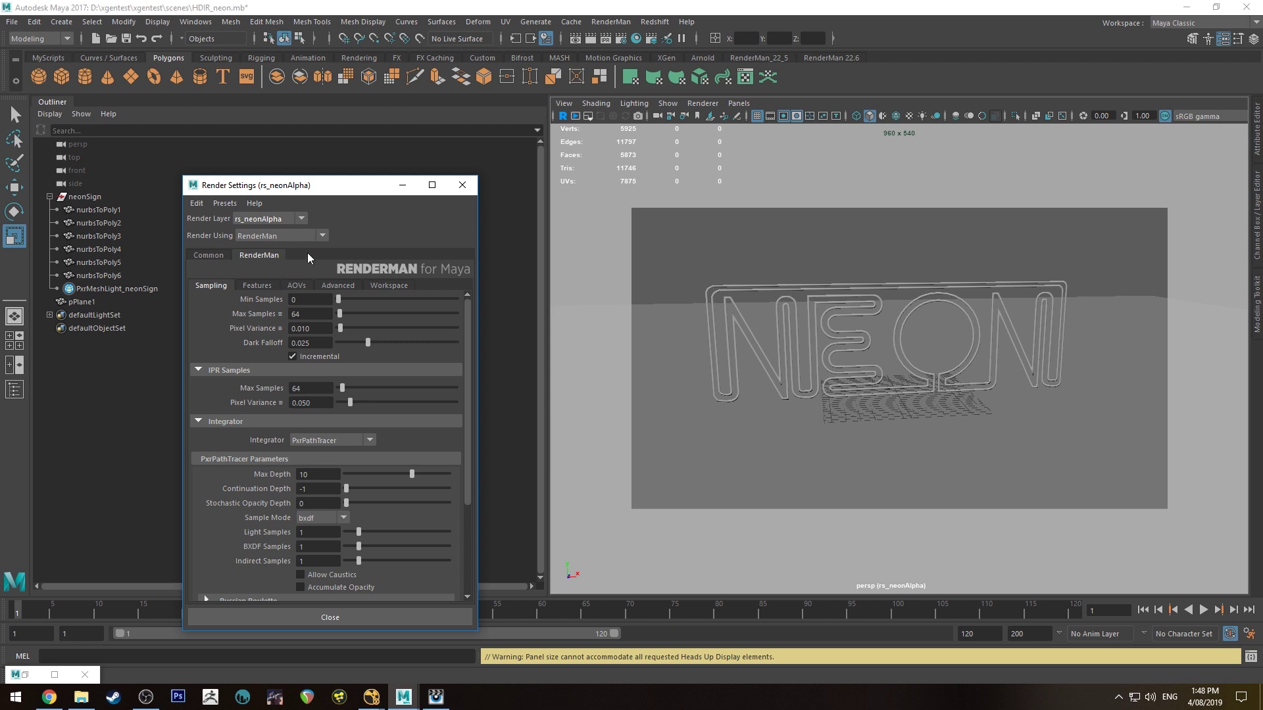
click(293, 280)
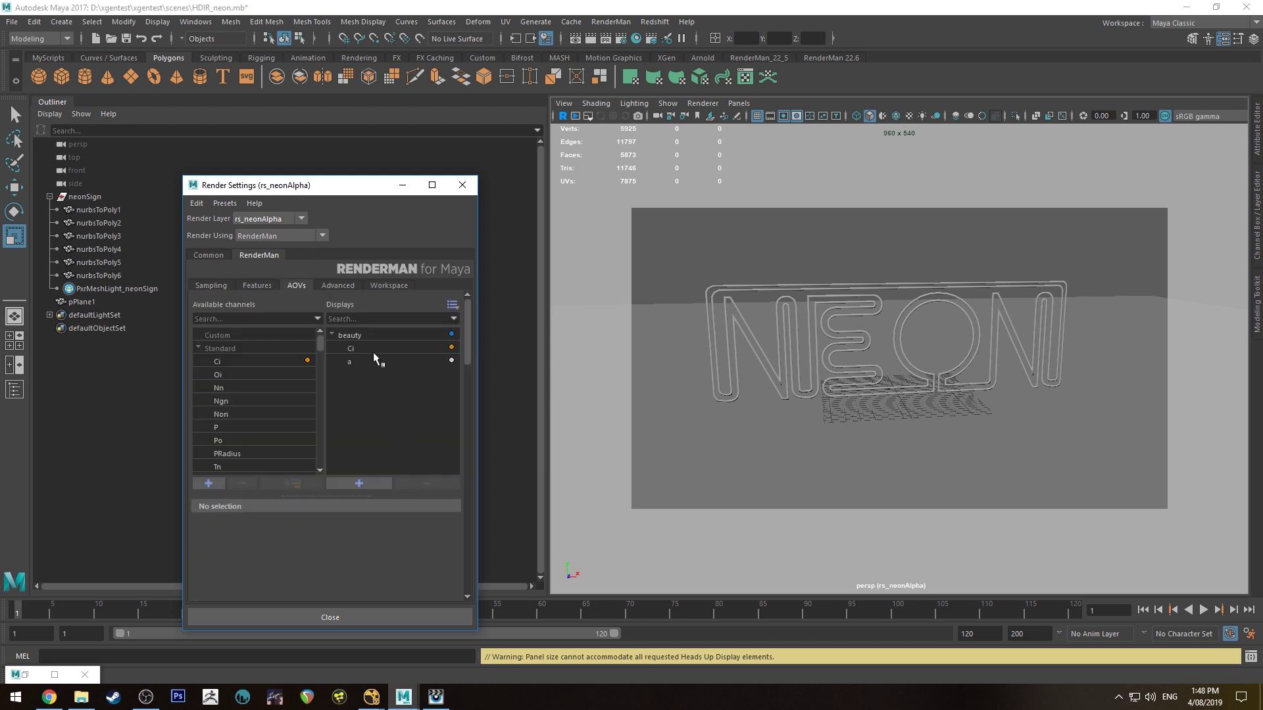
scroll(392, 522, down, 5)
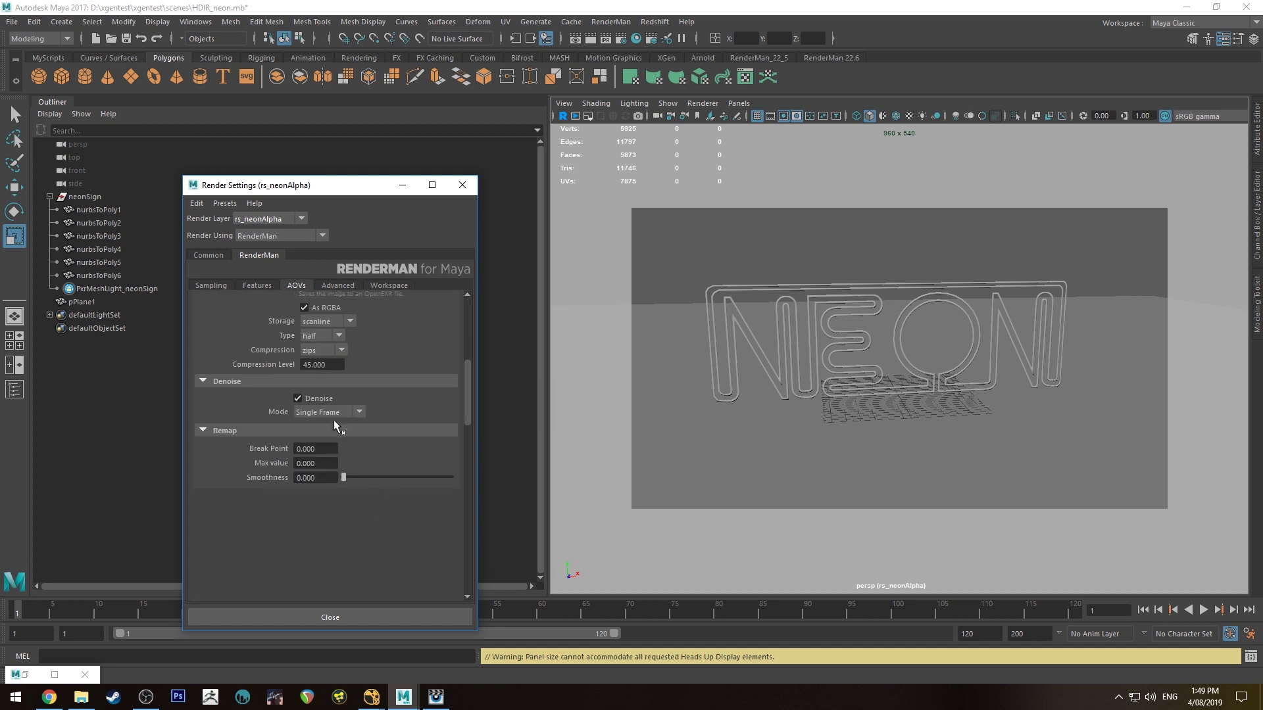
click(462, 185)
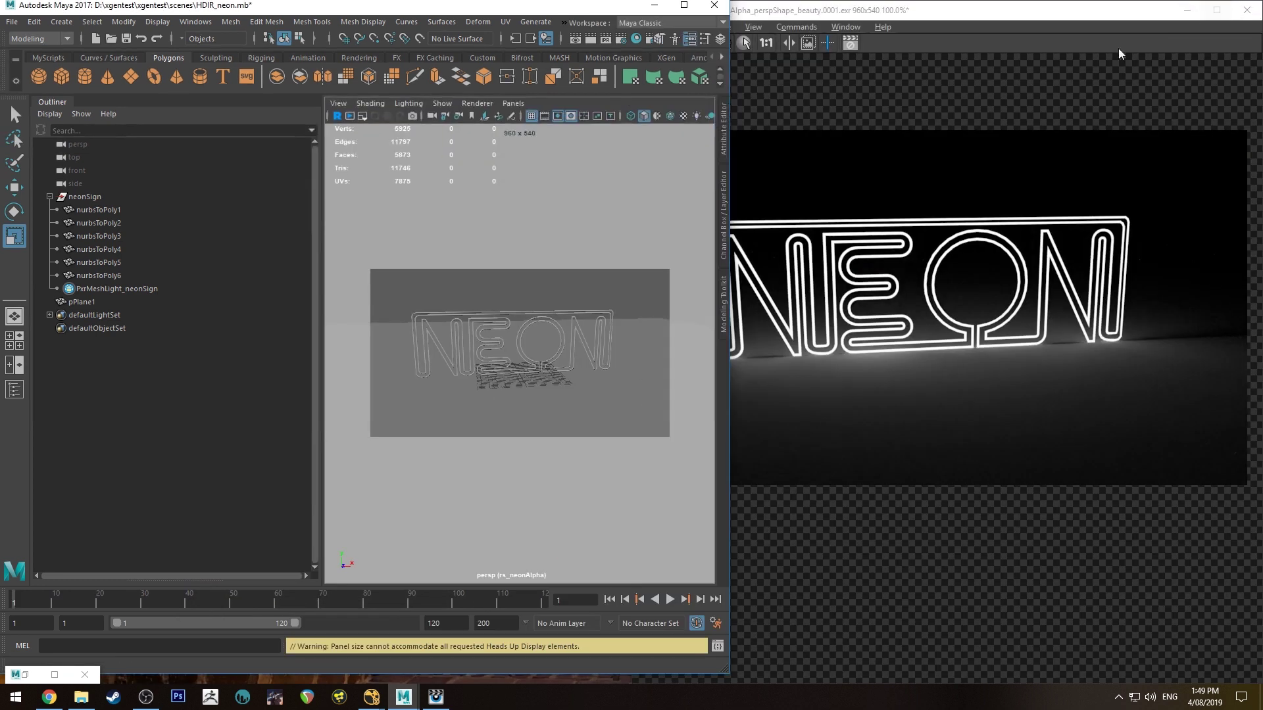
Step: Inspect the rendered beauty image of the glowing sign and its light on the floor, then return to the full-size scene
key(super+Left)
click(930, 147)
middle_drag(802, 215, 794, 238)
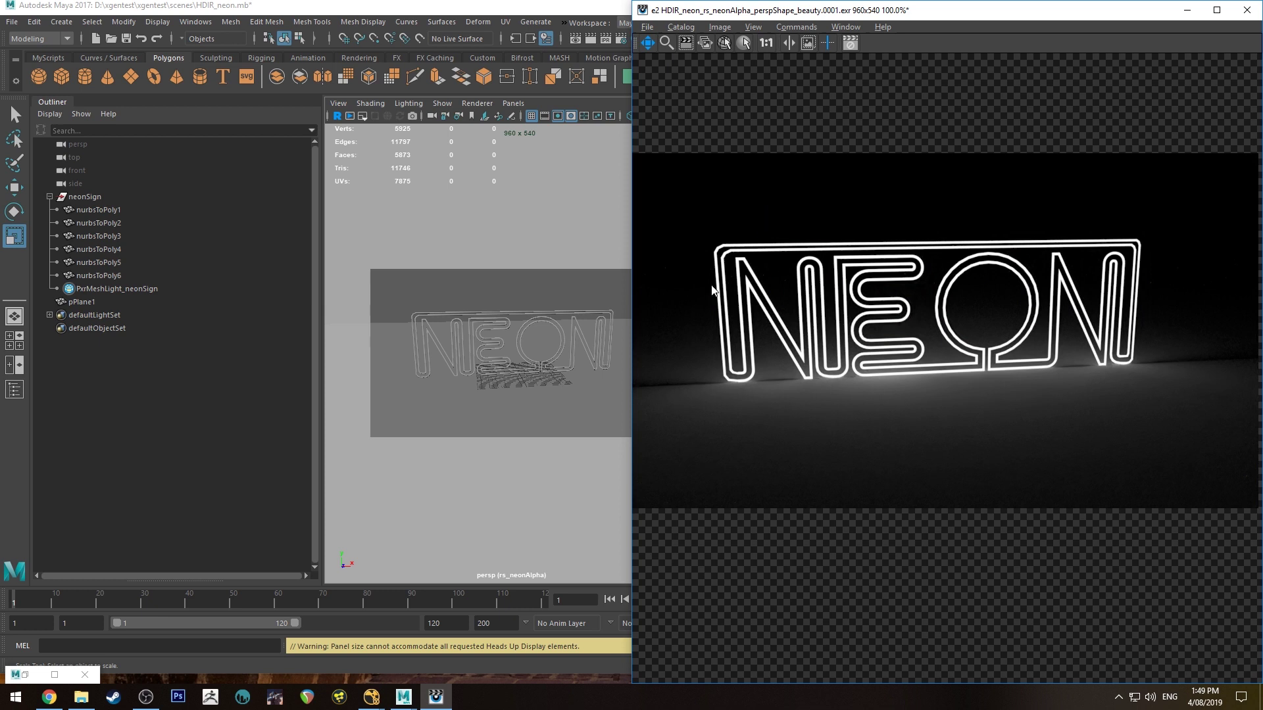
click(524, 7)
click(681, 8)
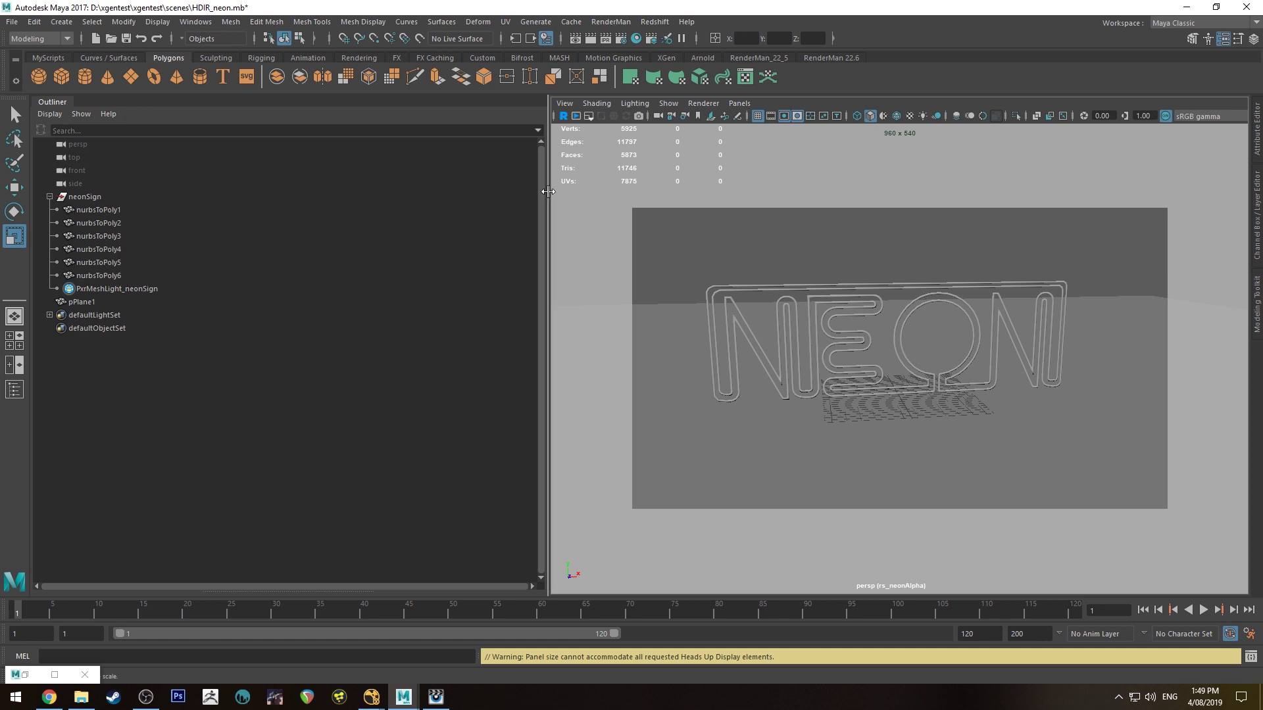
Step: Create a polygon cube and scale it uniformly to about 56.7 so that it encloses the neon sign
drag(555, 192, 224, 192)
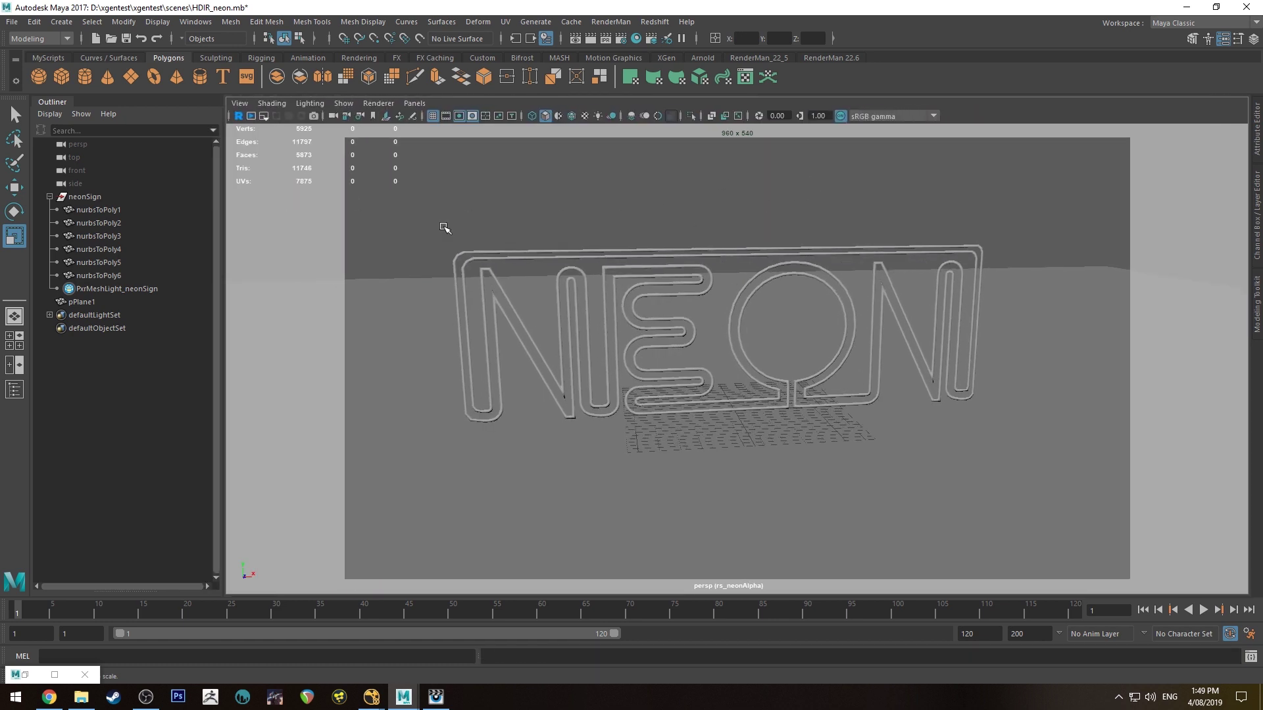
key(g)
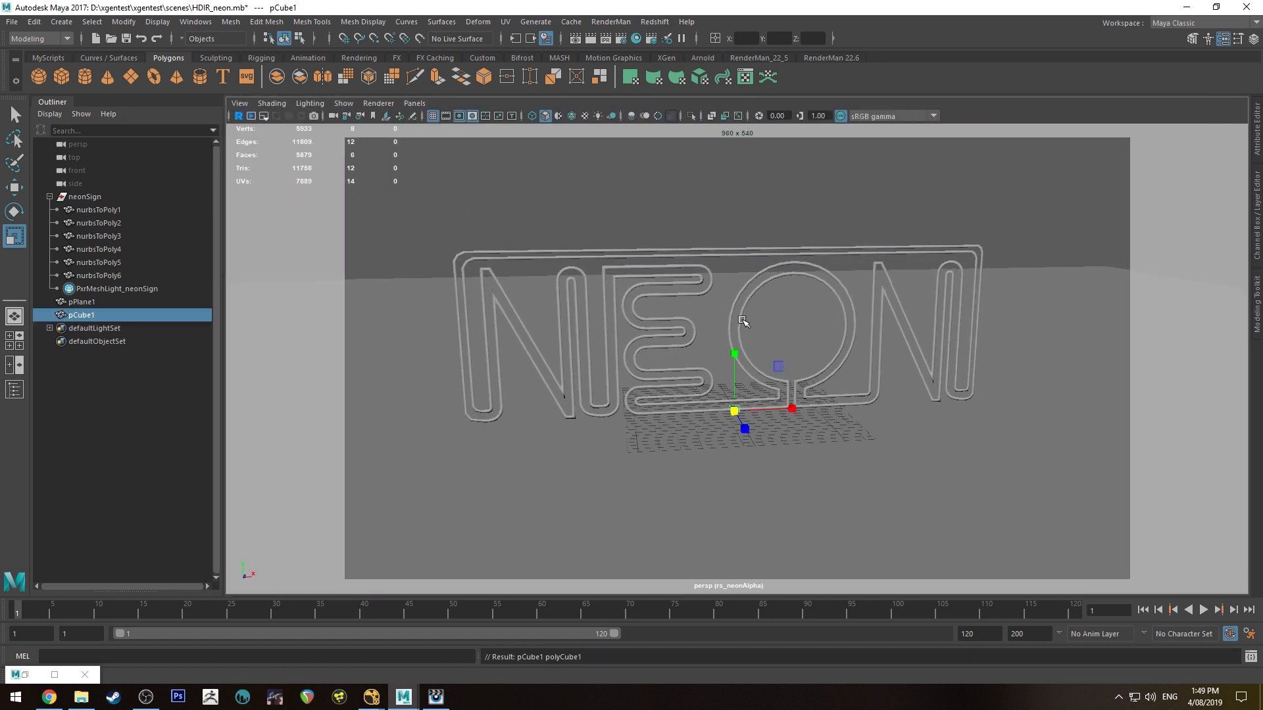
drag(736, 411, 1175, 498)
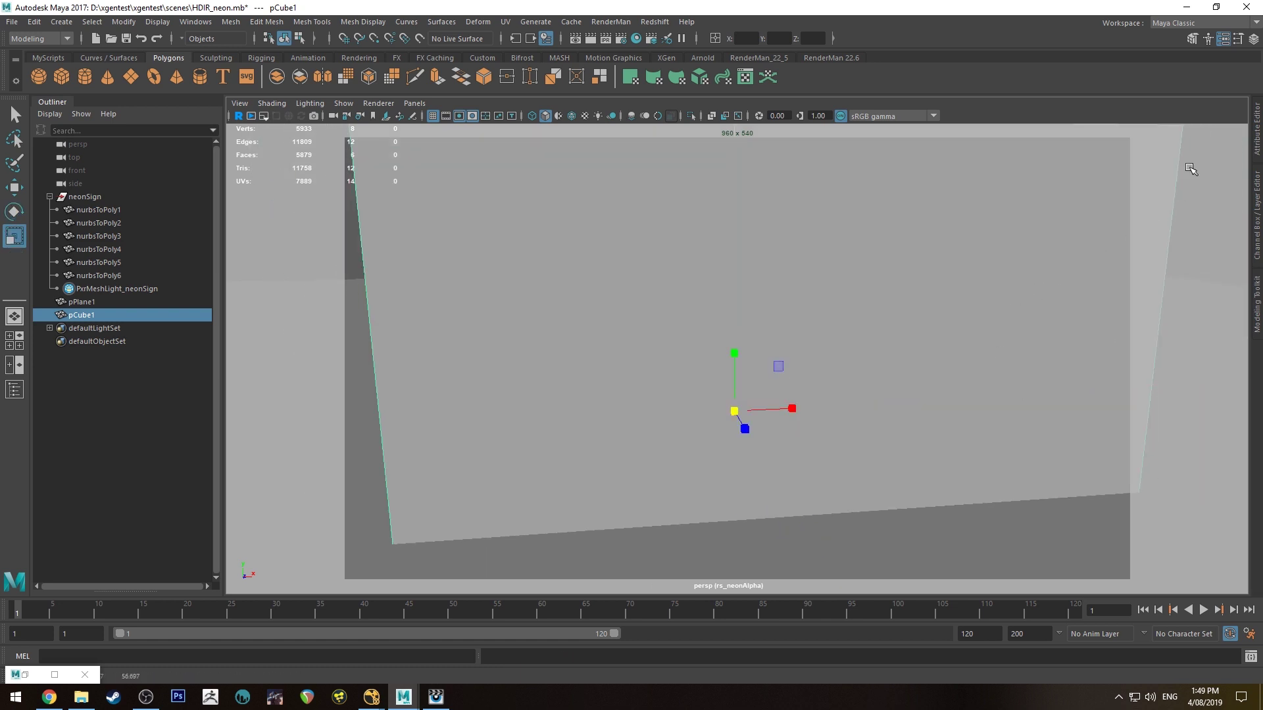
Step: Enable drawing overrides on the enclosing cube's shape and turn off Shading so the sign can be seen through it
click(1255, 132)
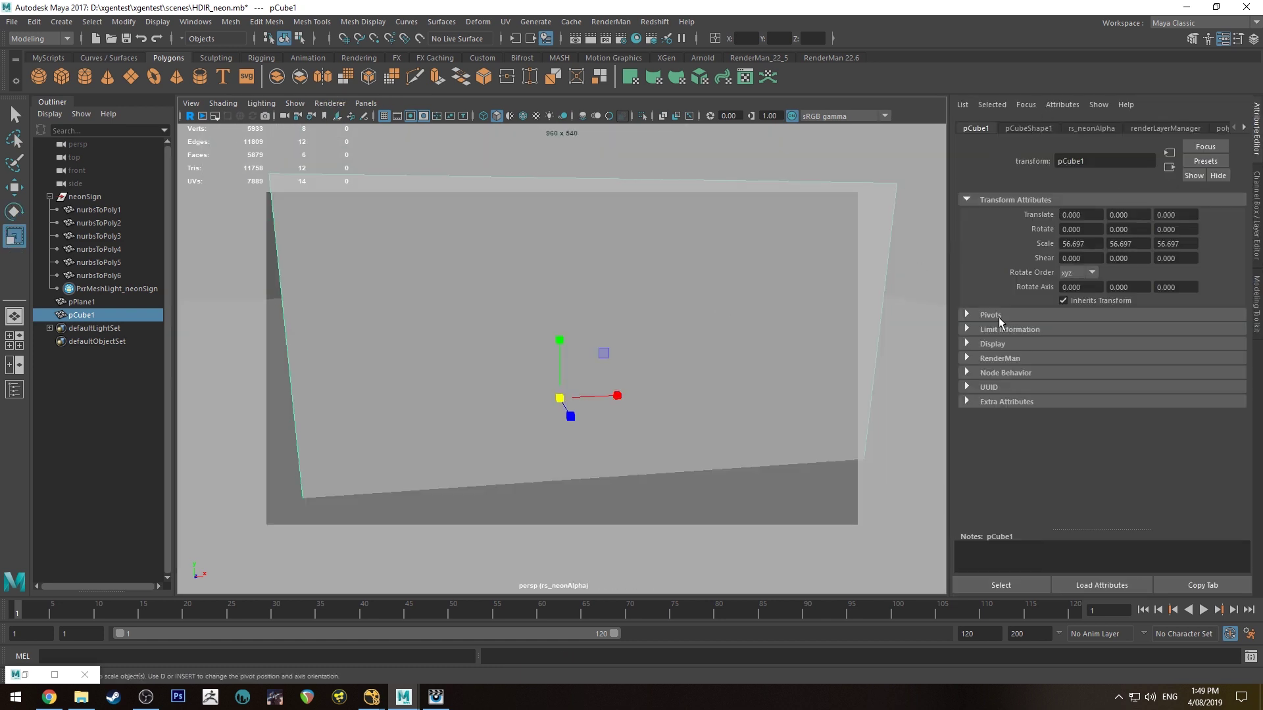
click(1030, 127)
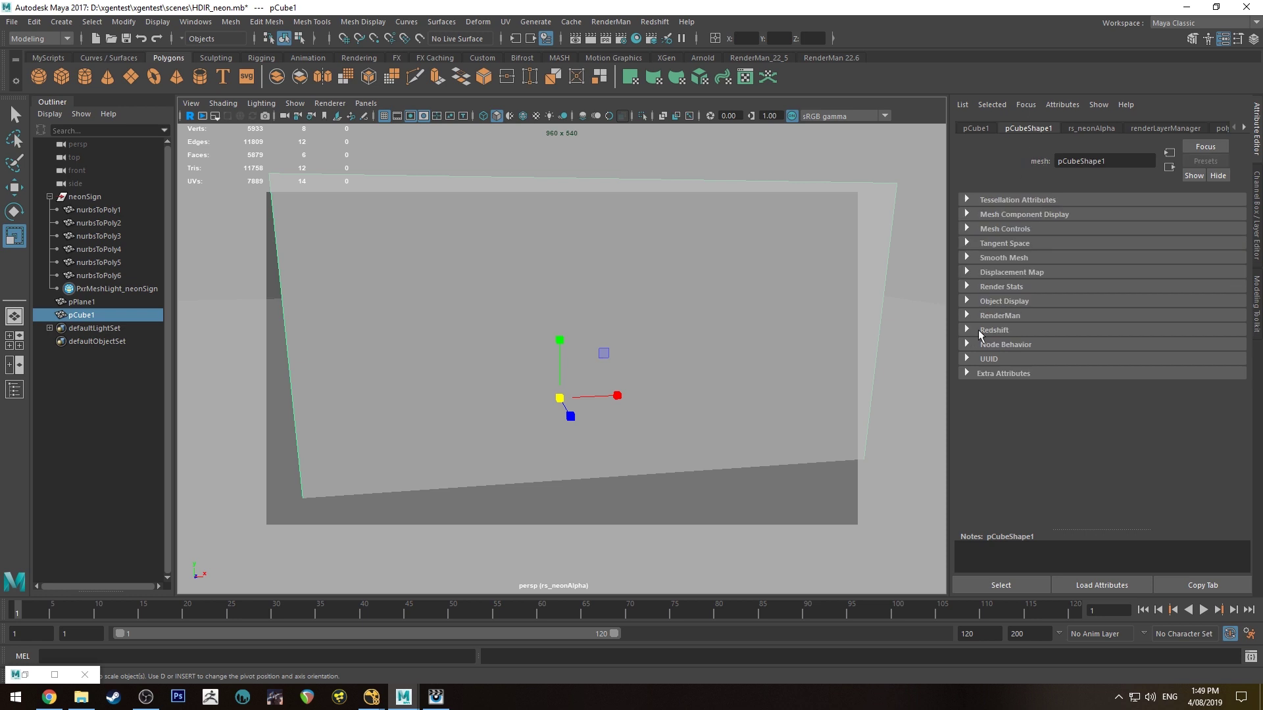
click(984, 302)
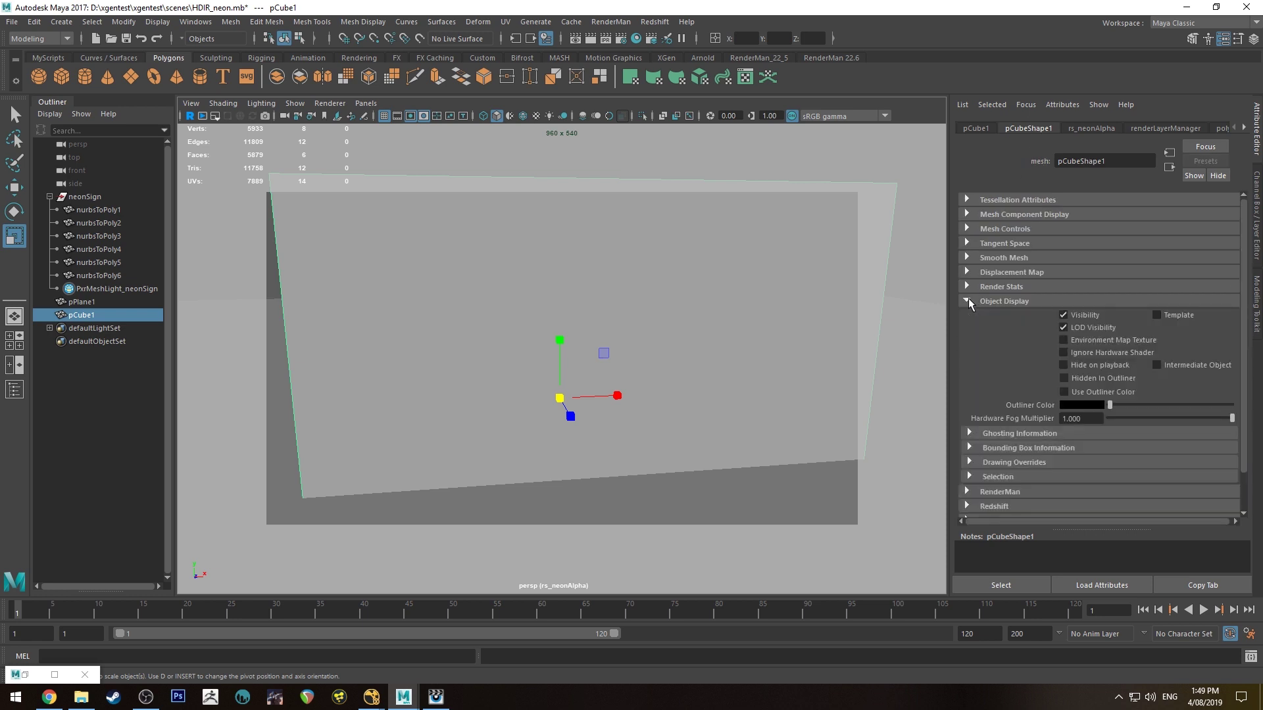
click(969, 462)
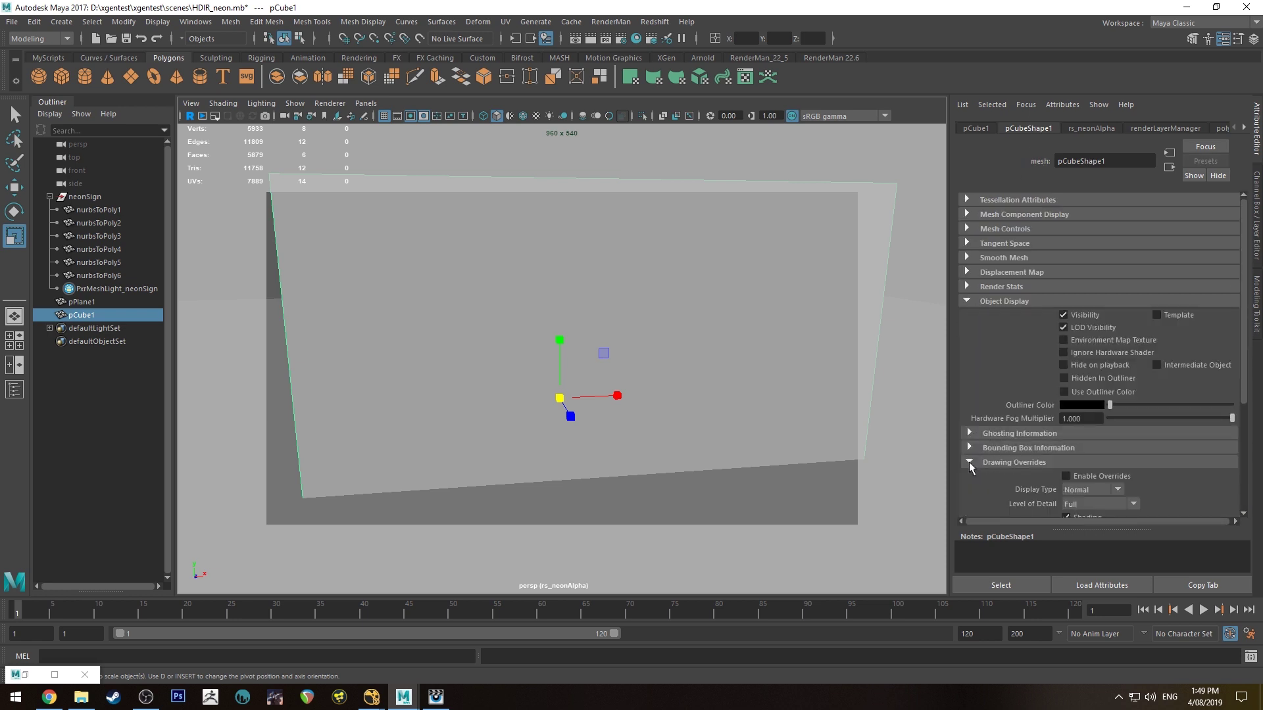
scroll(1014, 410, down, 3)
click(1066, 400)
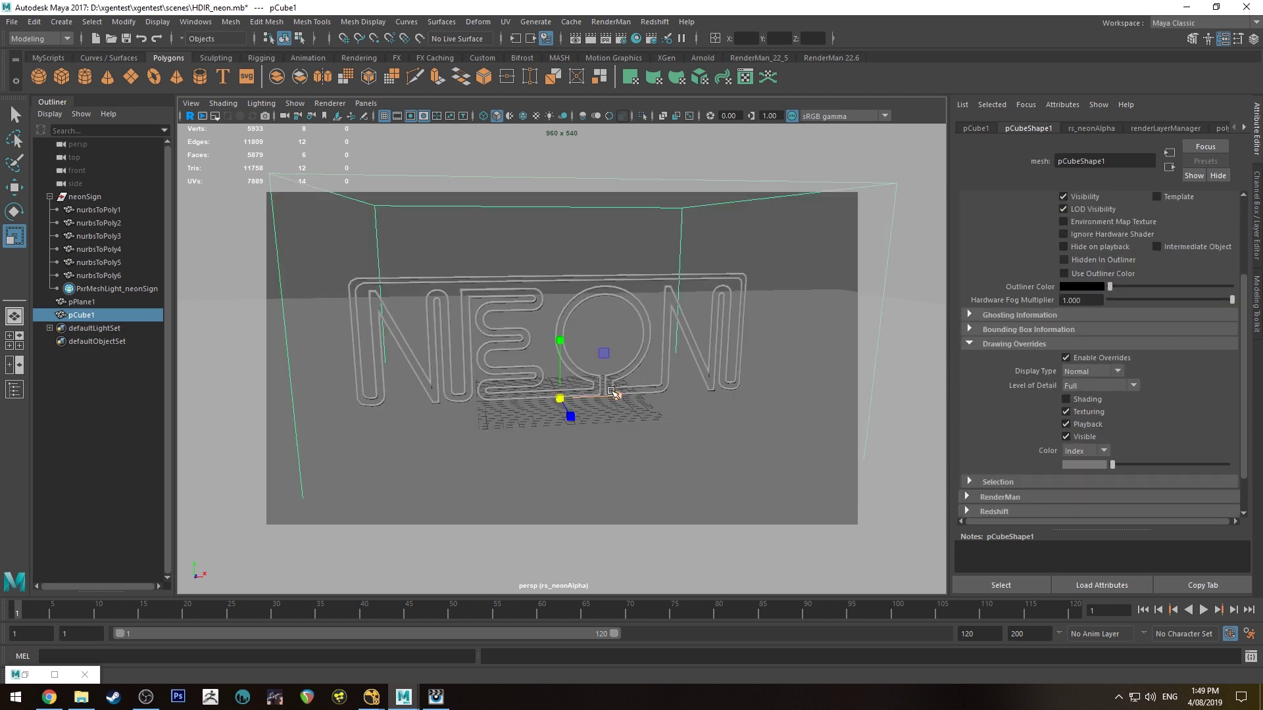
mouse_move(612, 397)
alt+mouse_down()
mouse_move(595, 388)
mouse_move(611, 377)
alt+mouse_up()
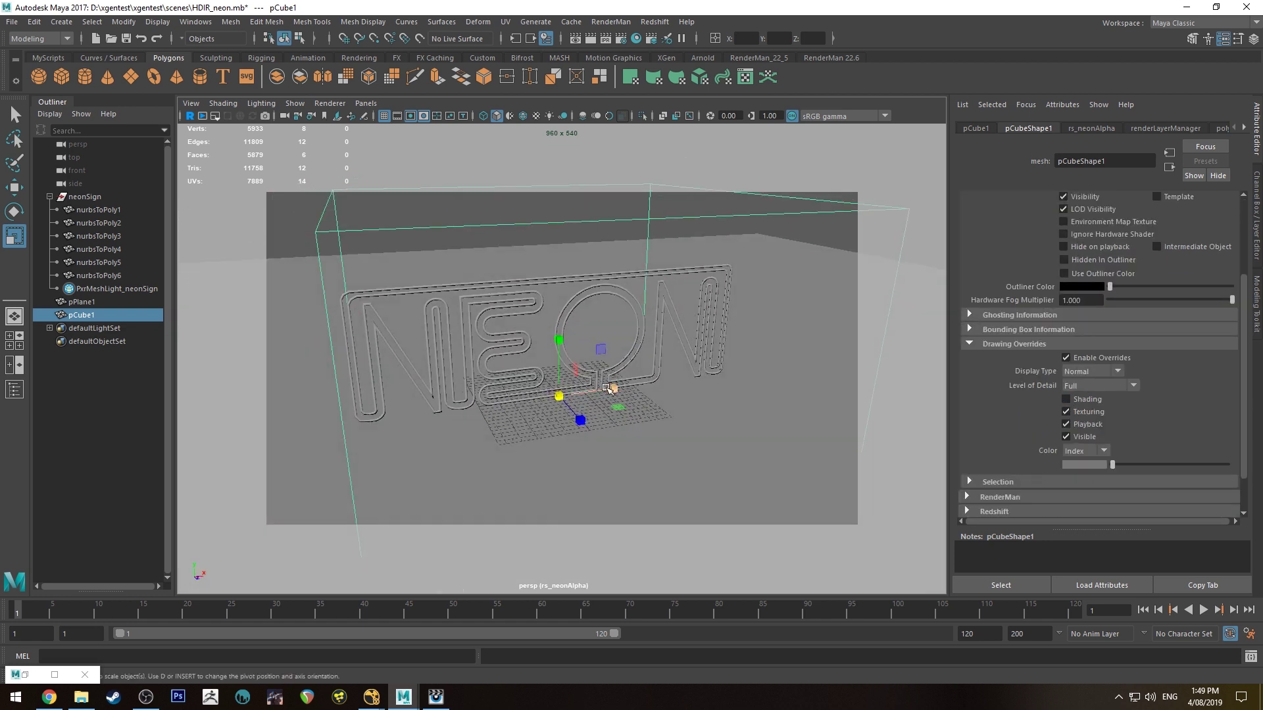
scroll(530, 303, down, 5)
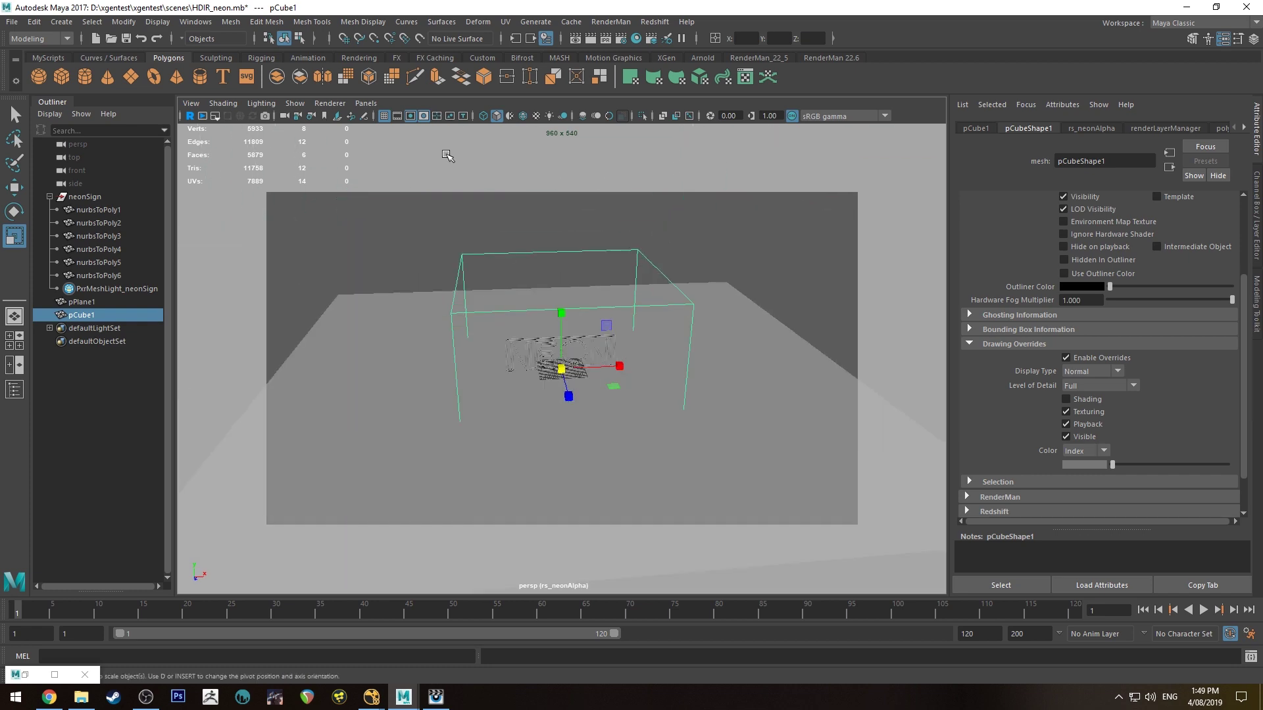
alt+drag(484, 305, 516, 290)
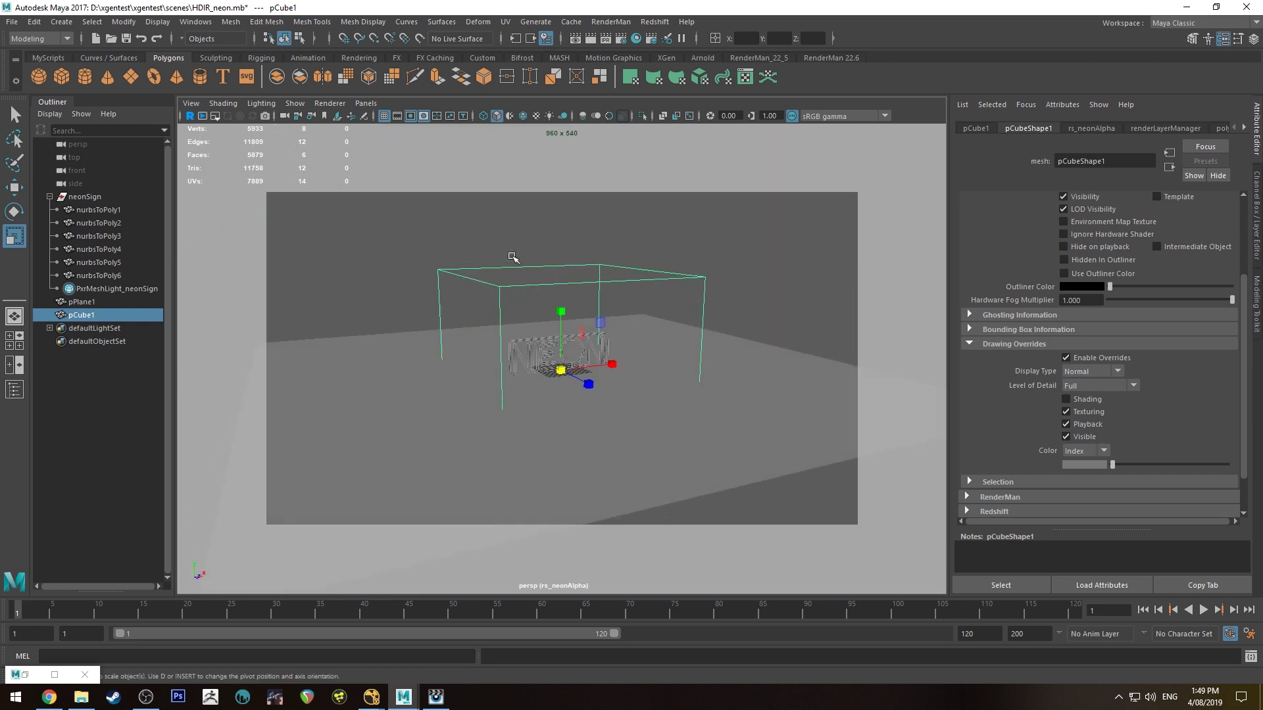
scroll(526, 295, up, 3)
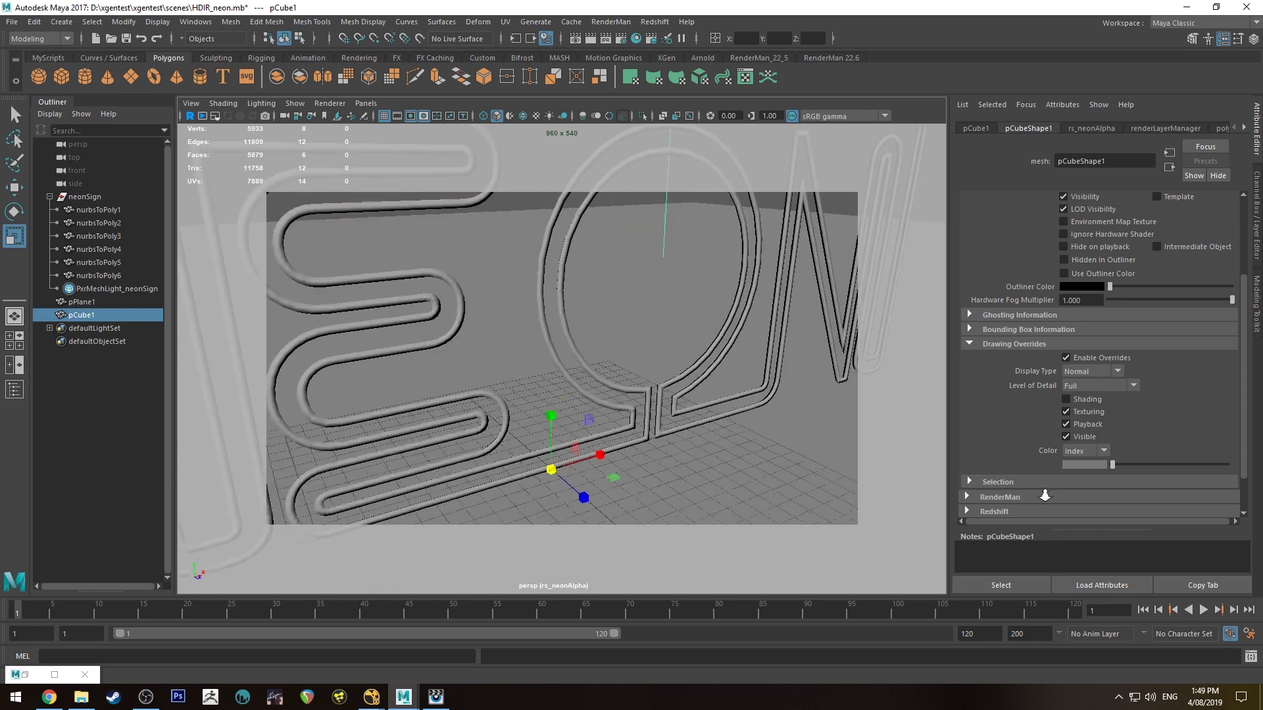
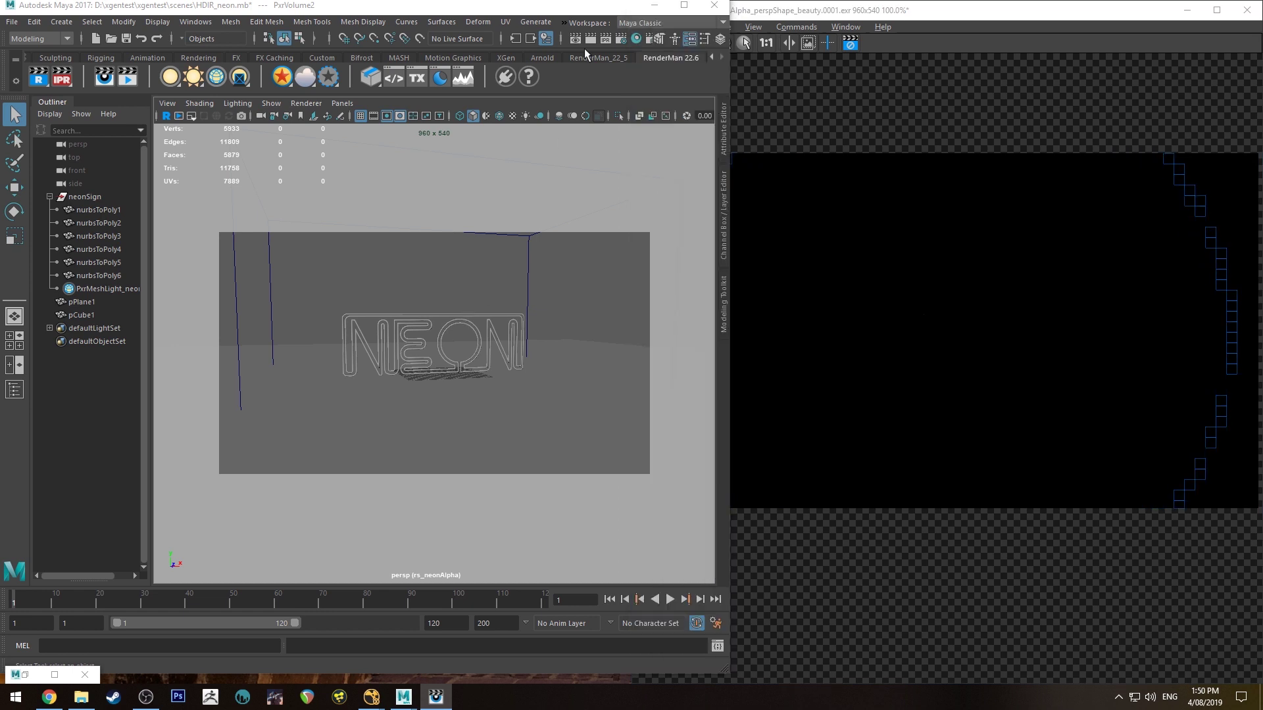
Step: Set the Density Float of the enclosing cube's PxrVolume2 material to 0.15
click(725, 132)
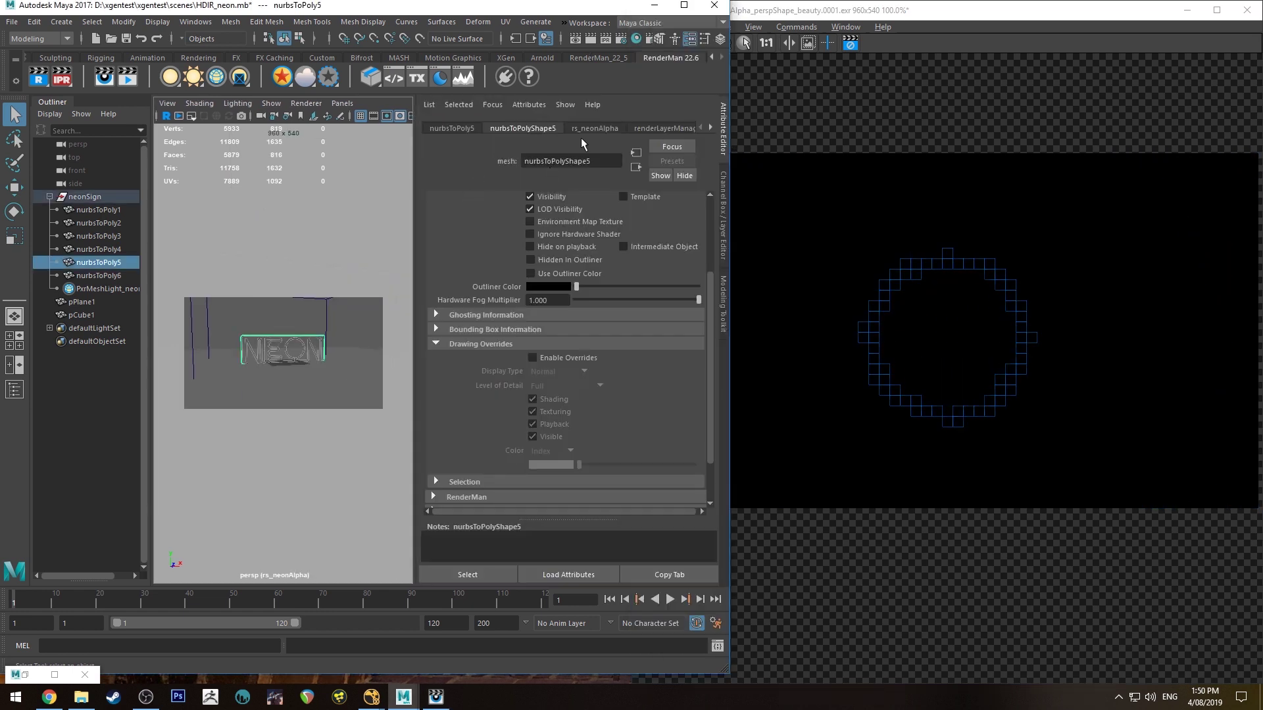
click(712, 127)
click(712, 127)
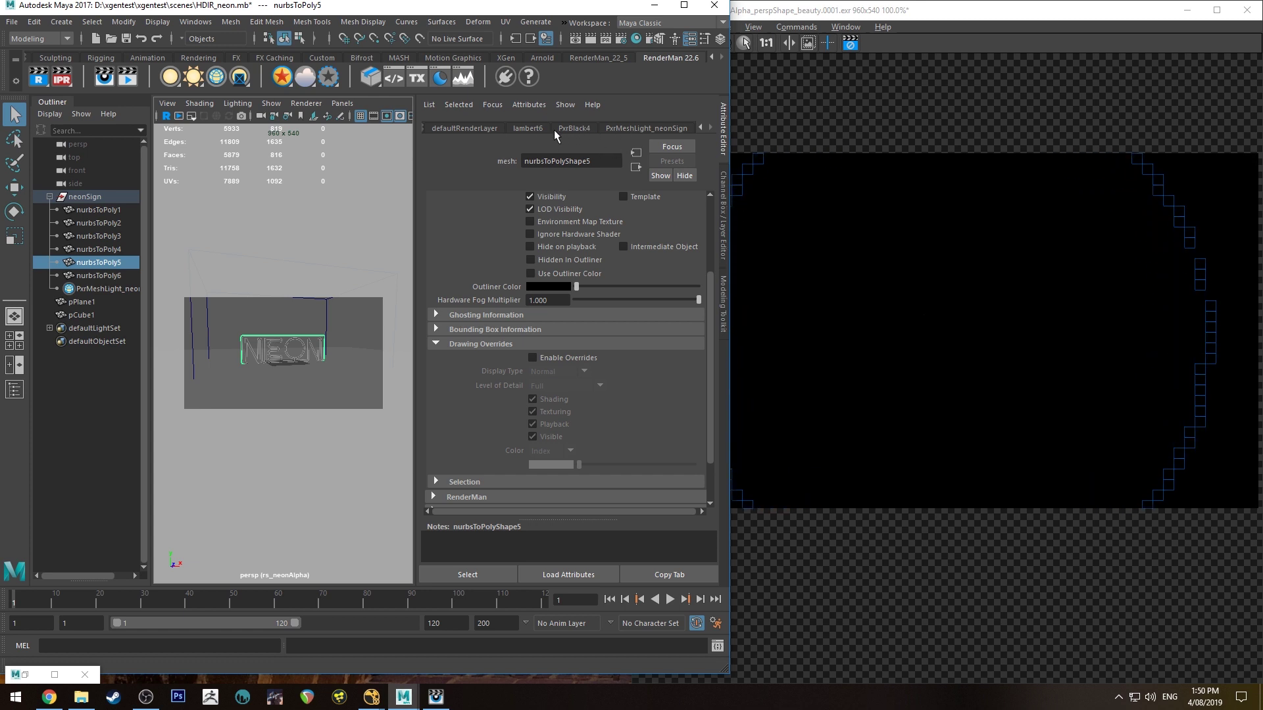
click(327, 320)
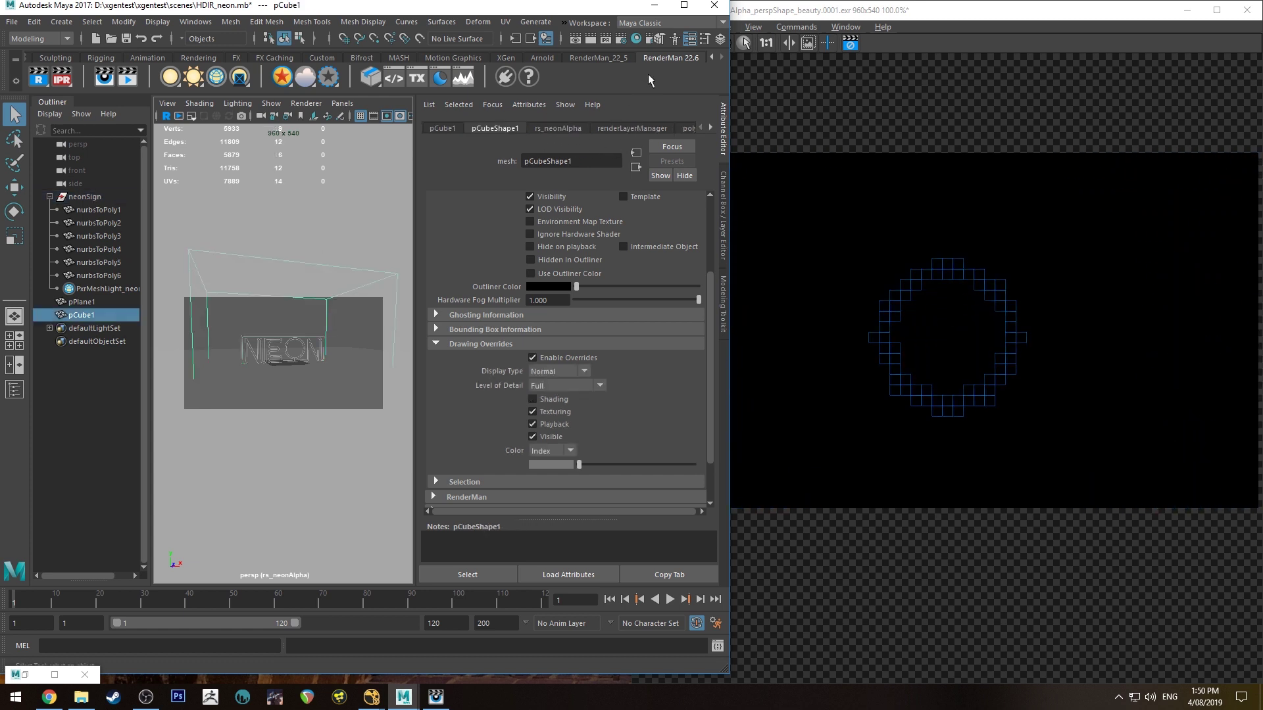
click(711, 126)
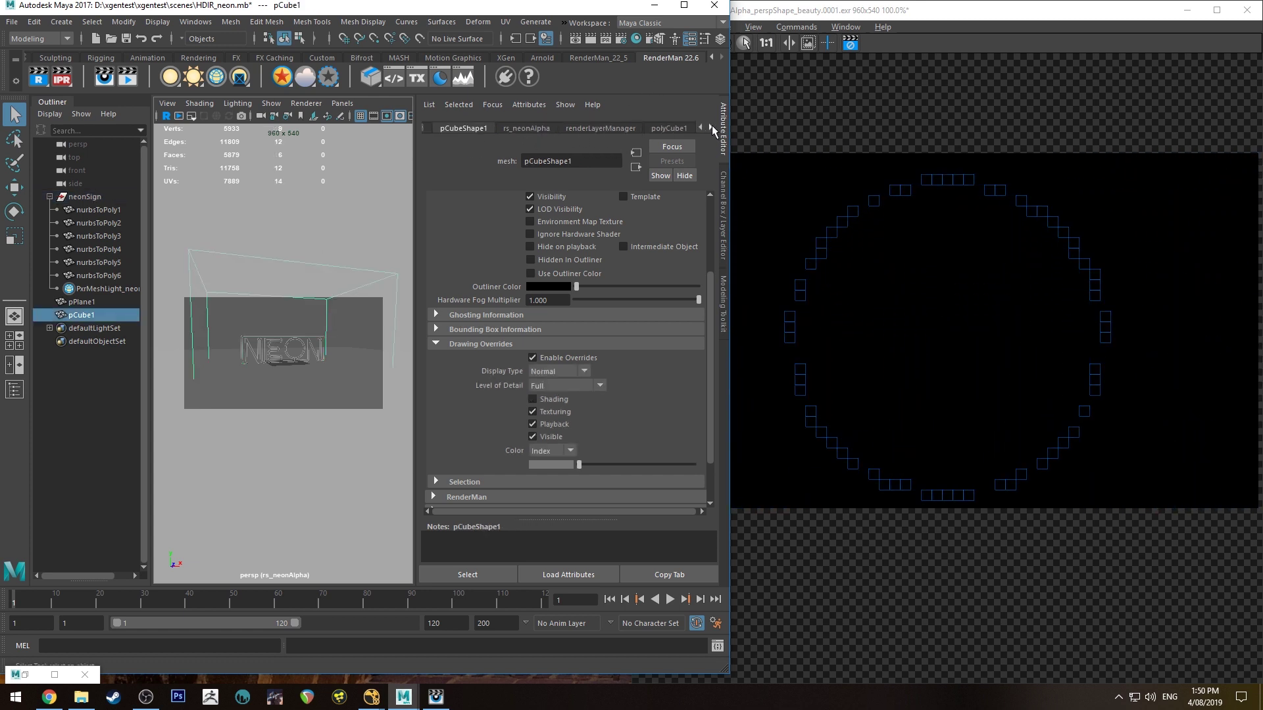
click(665, 128)
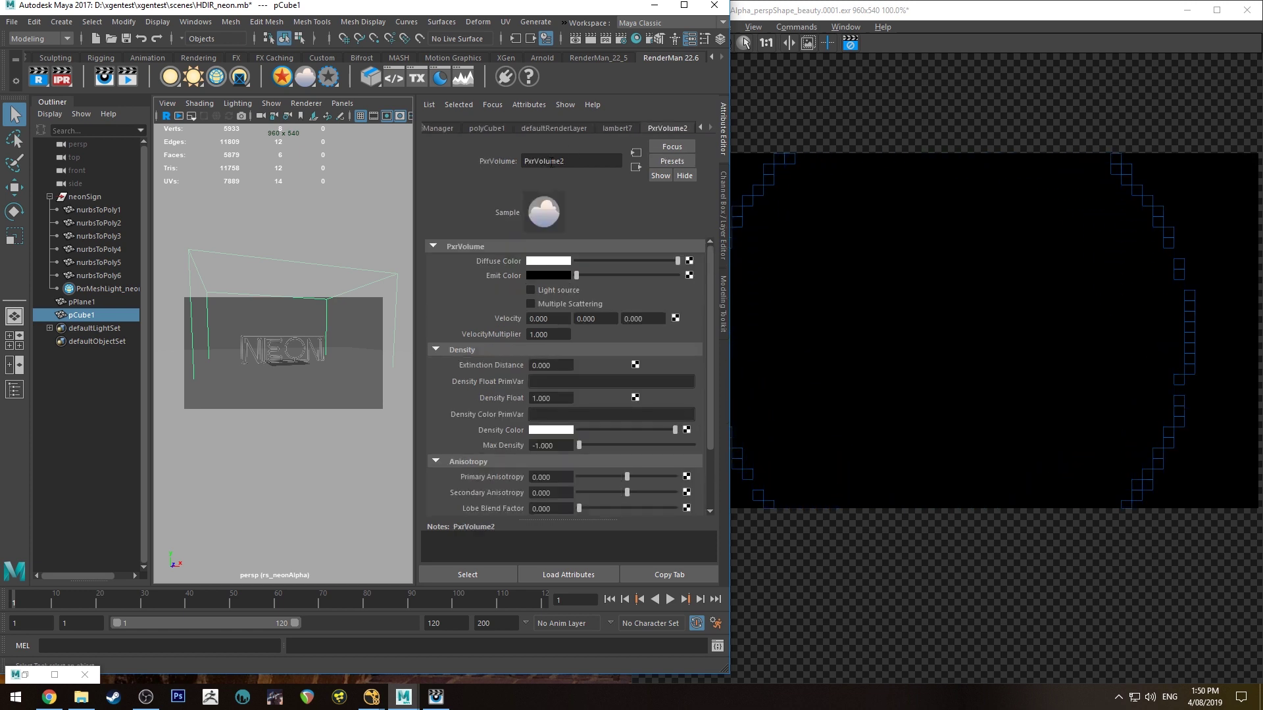
double_click(552, 398)
text(.05)
key(Return)
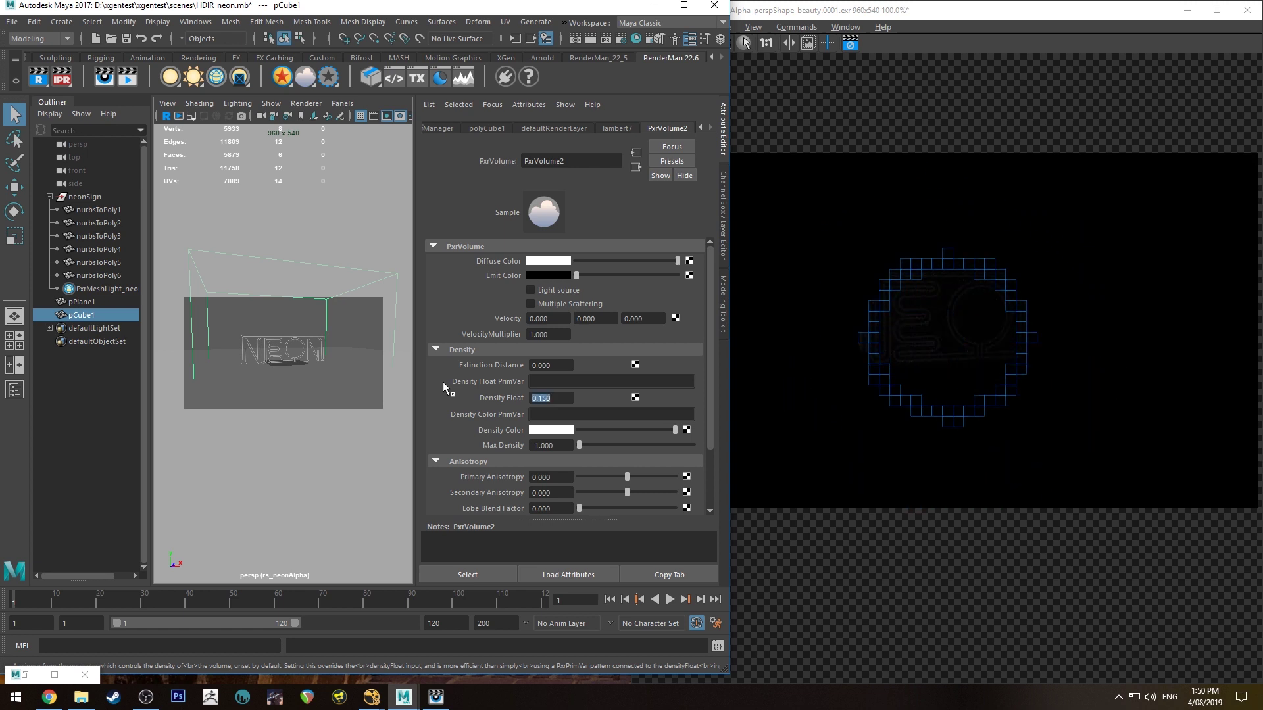
scroll(919, 231, up, 2)
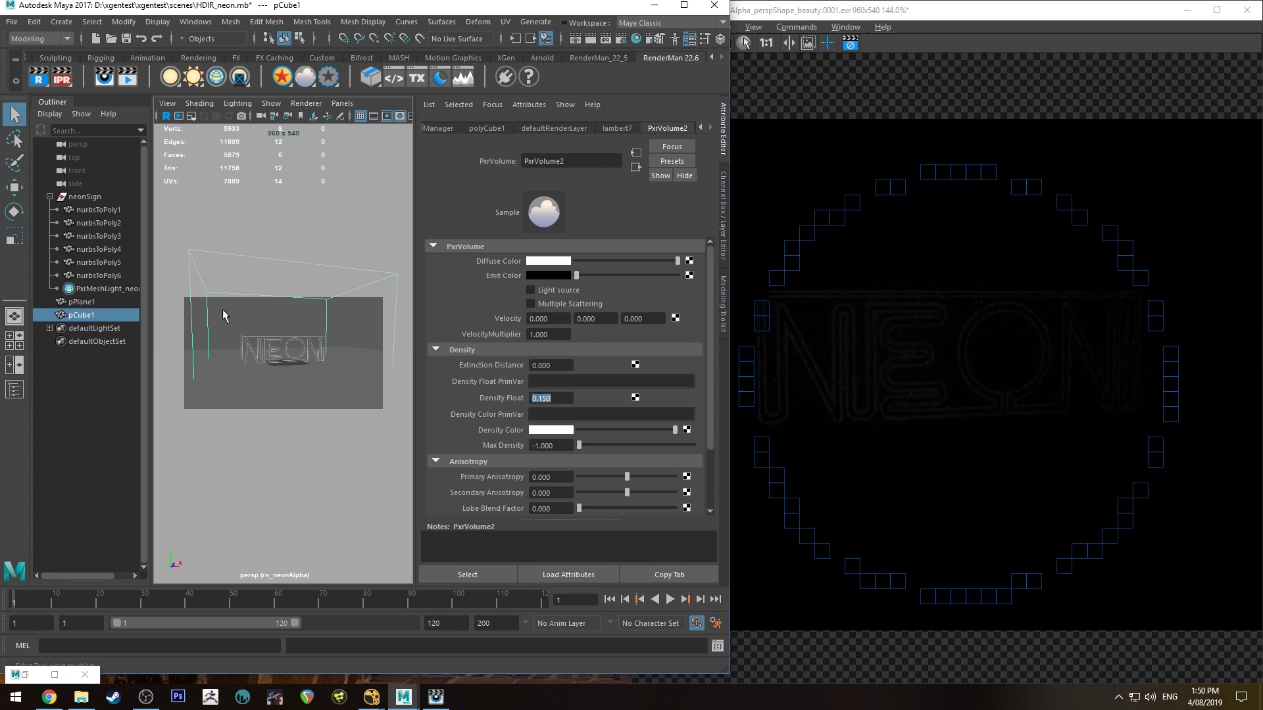
Step: Set the neon sign mesh light's Intensity to 100 and check the sign in the live render
click(99, 288)
click(550, 277)
text(100)
key(Return)
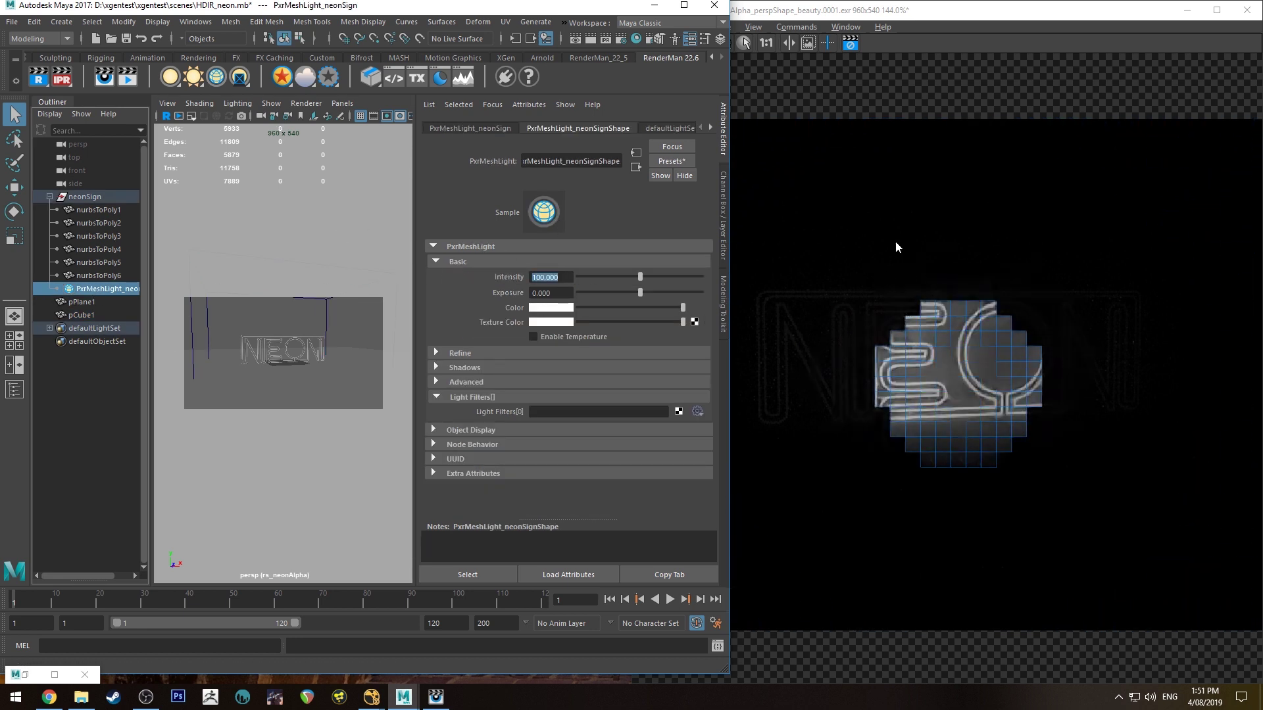
click(913, 253)
scroll(911, 256, down, 1)
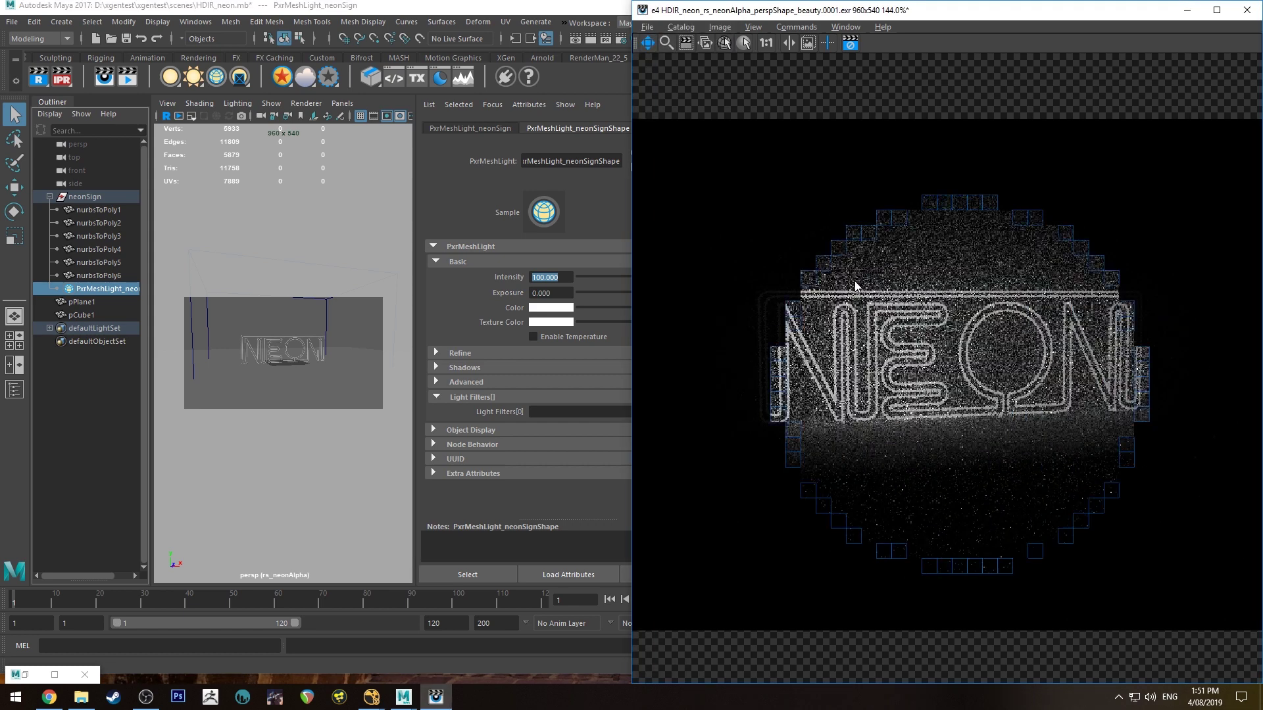
scroll(896, 277, up, 2)
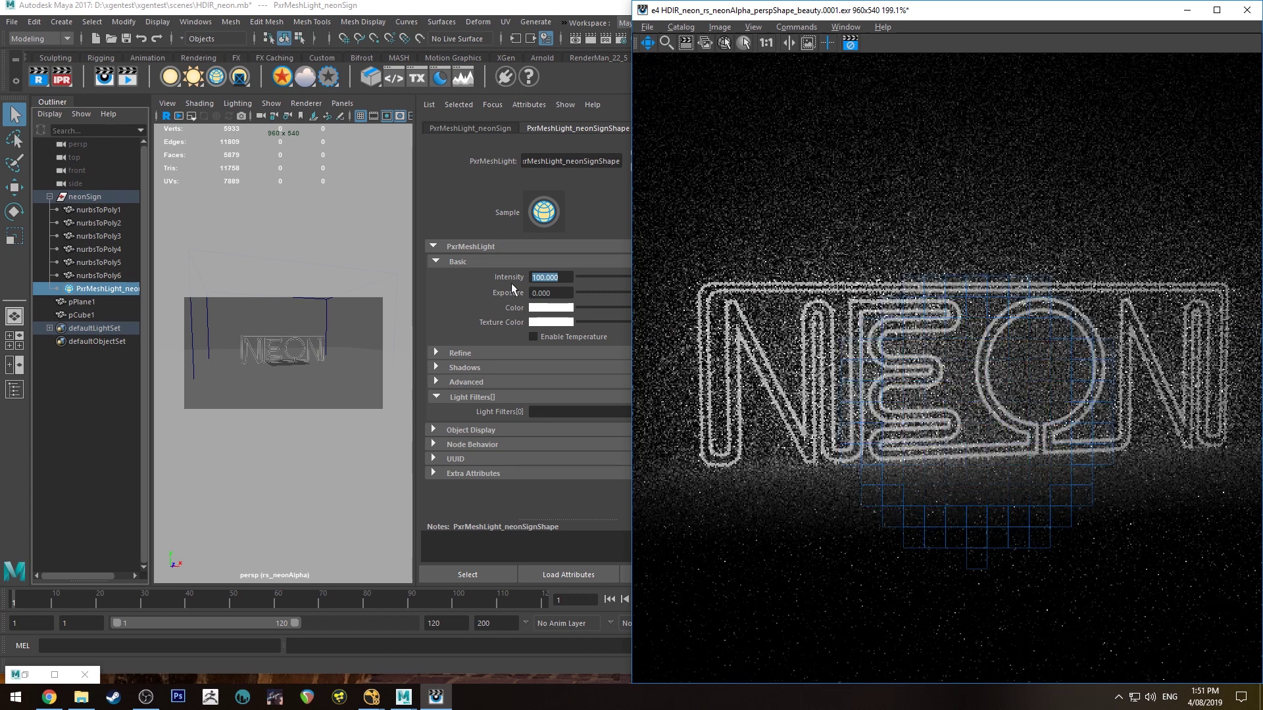
Step: Raise the neon sign mesh light's Exposure to 1 and its Intensity to 200
click(409, 283)
text(1)
key(Return)
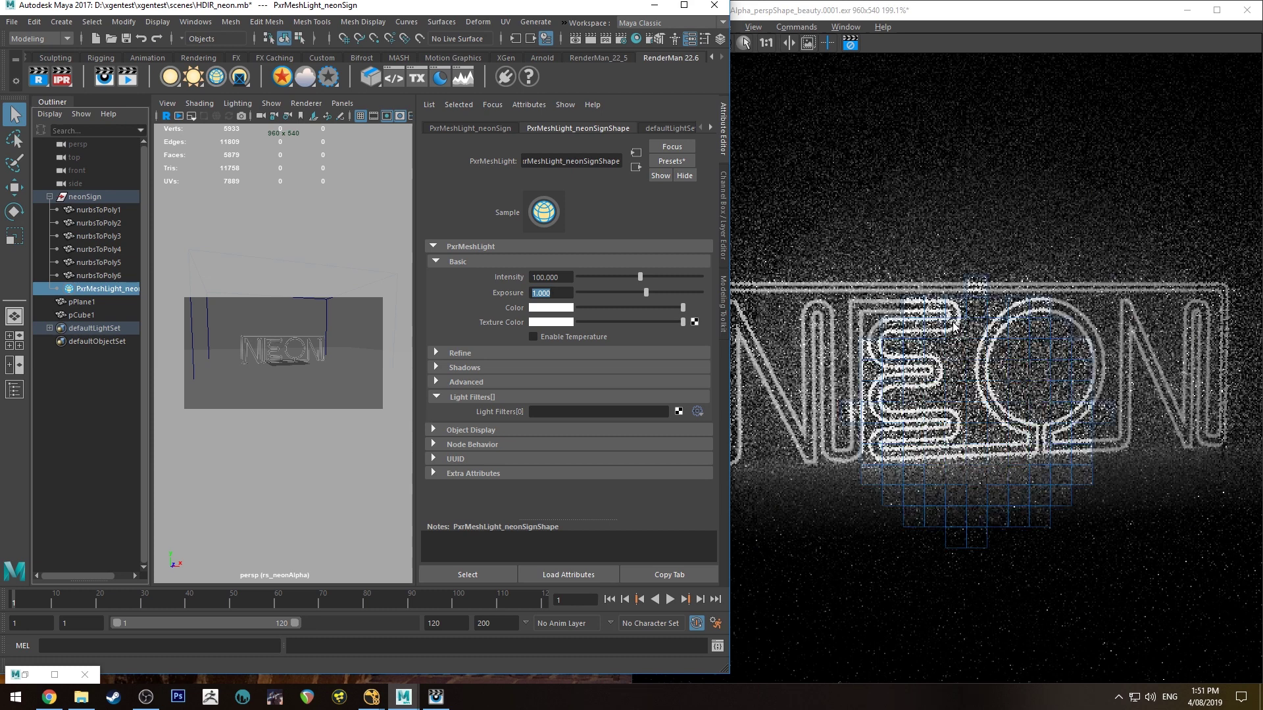
click(562, 277)
double_click(562, 277)
text(200)
key(Return)
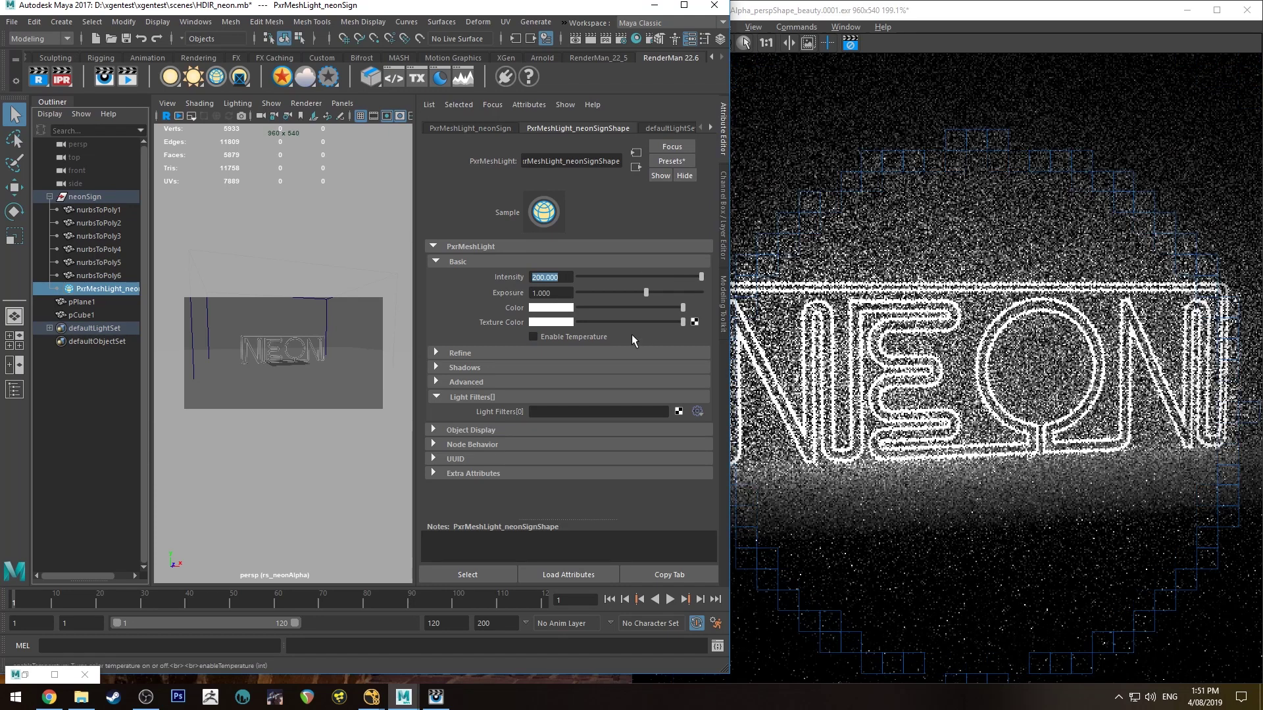
Step: Enable color temperature on the neon sign mesh light and set it to 10000
click(553, 337)
double_click(549, 351)
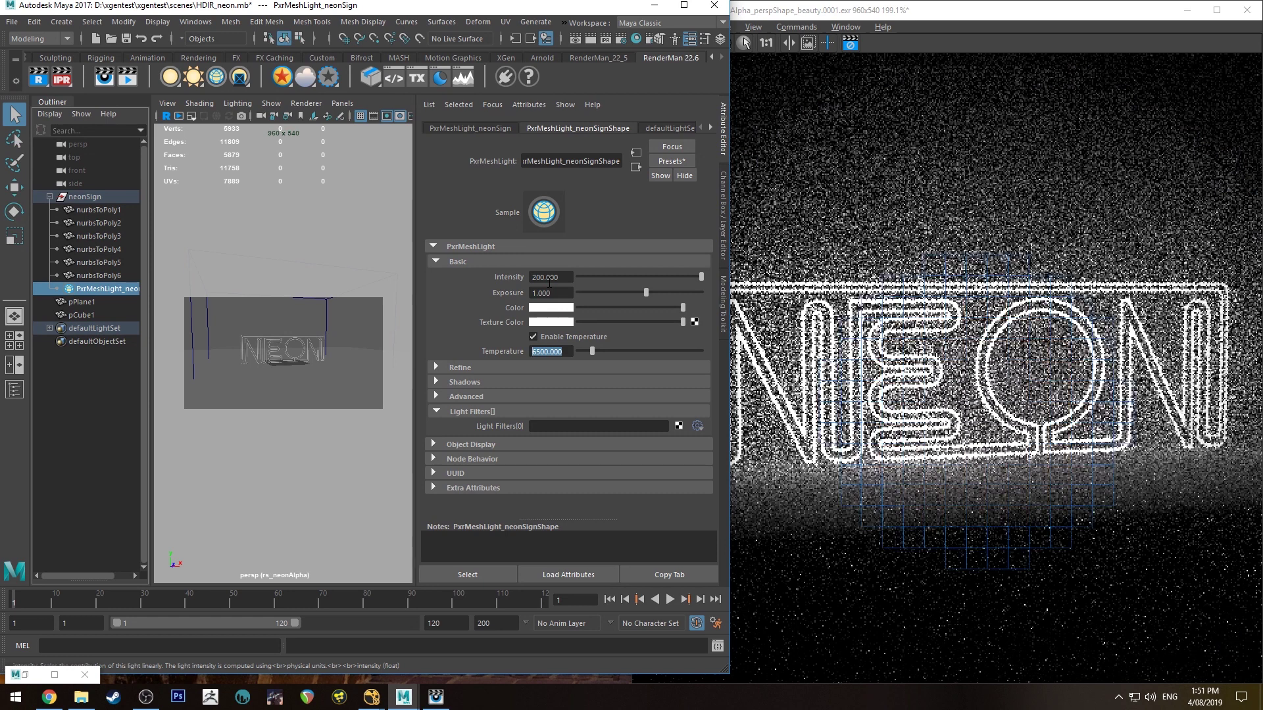
text(10000)
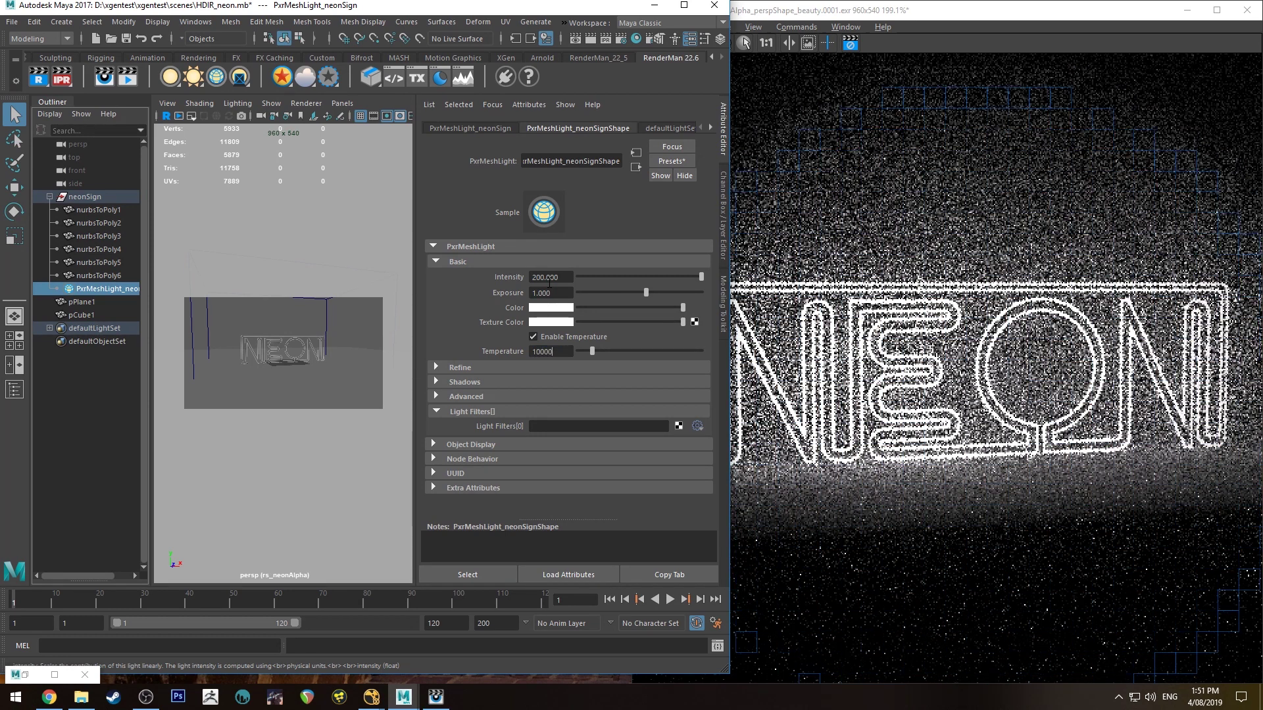
key(Return)
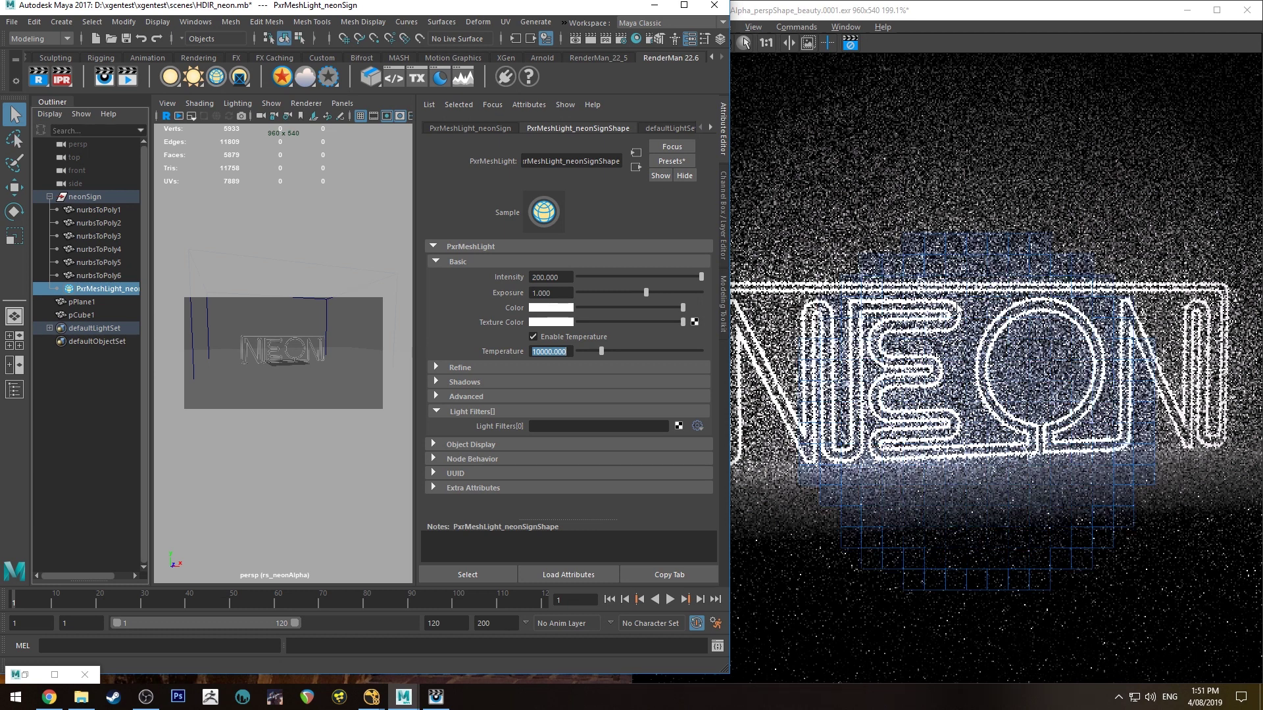
Step: Tint the mesh light's color light blue, about RGB 0.392, 0.496, 1.000, and switch the color values to HSV
click(564, 307)
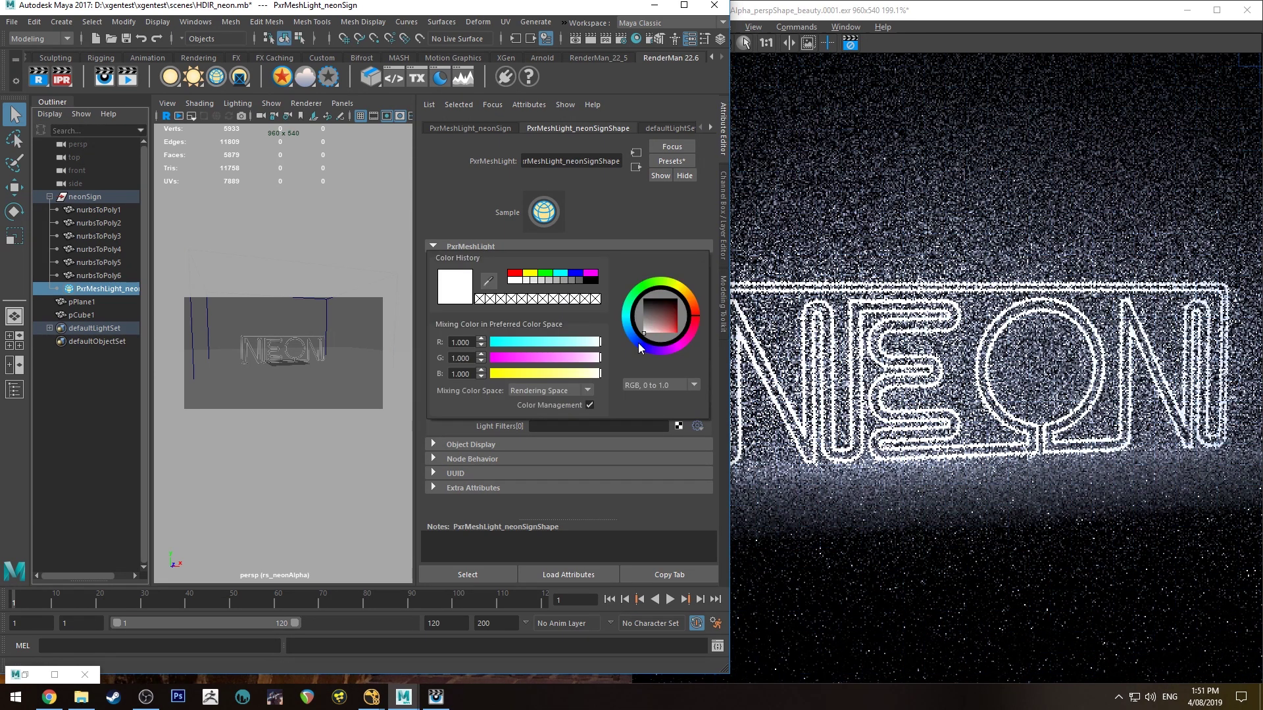
drag(655, 336, 675, 336)
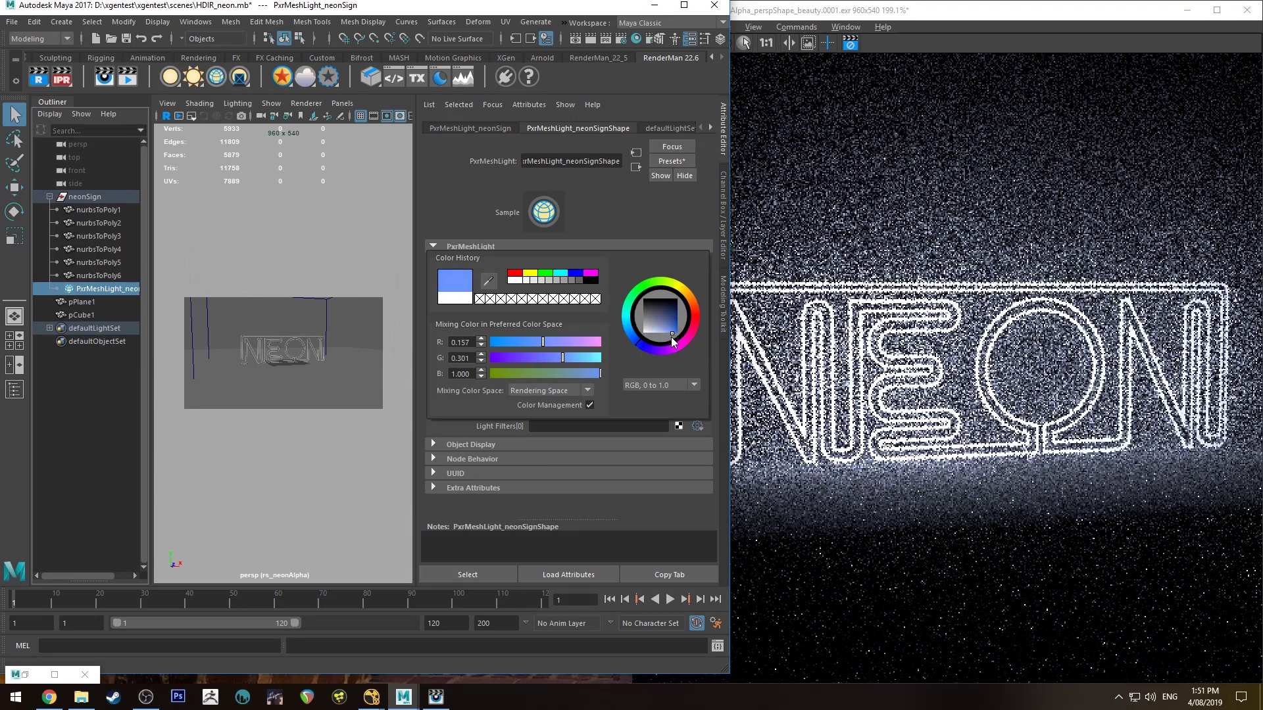
click(661, 384)
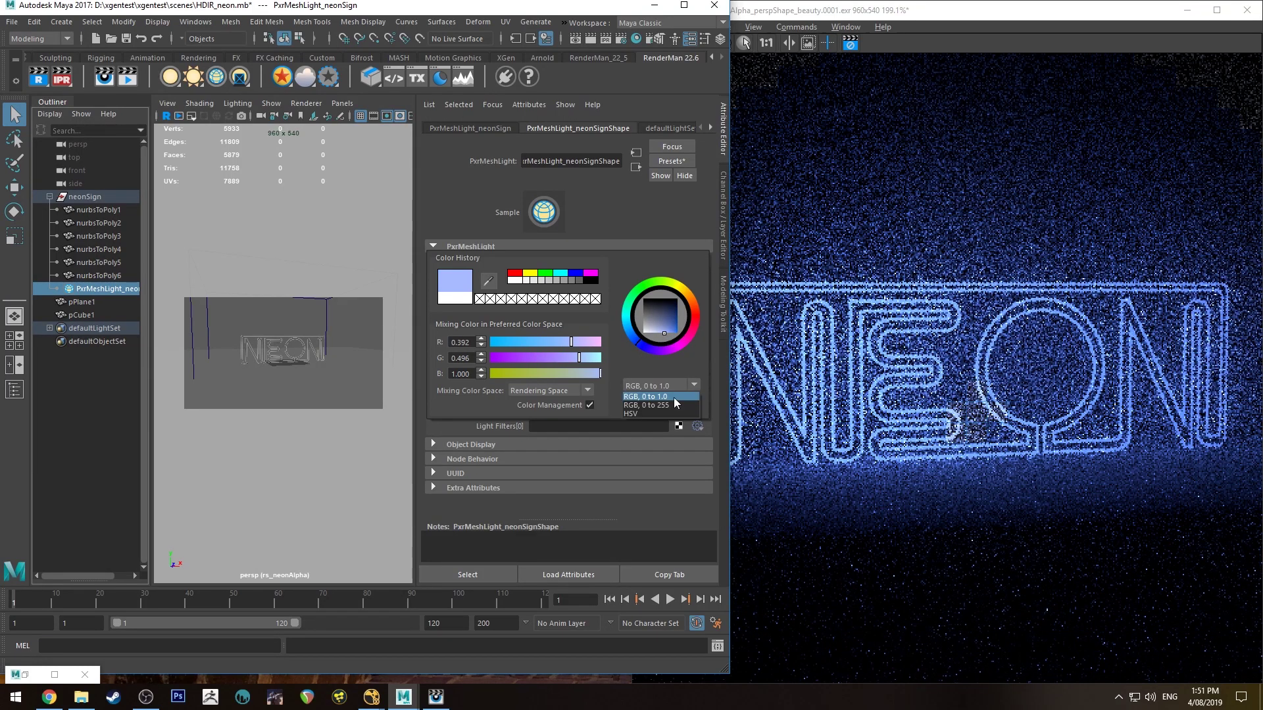
click(658, 414)
double_click(540, 293)
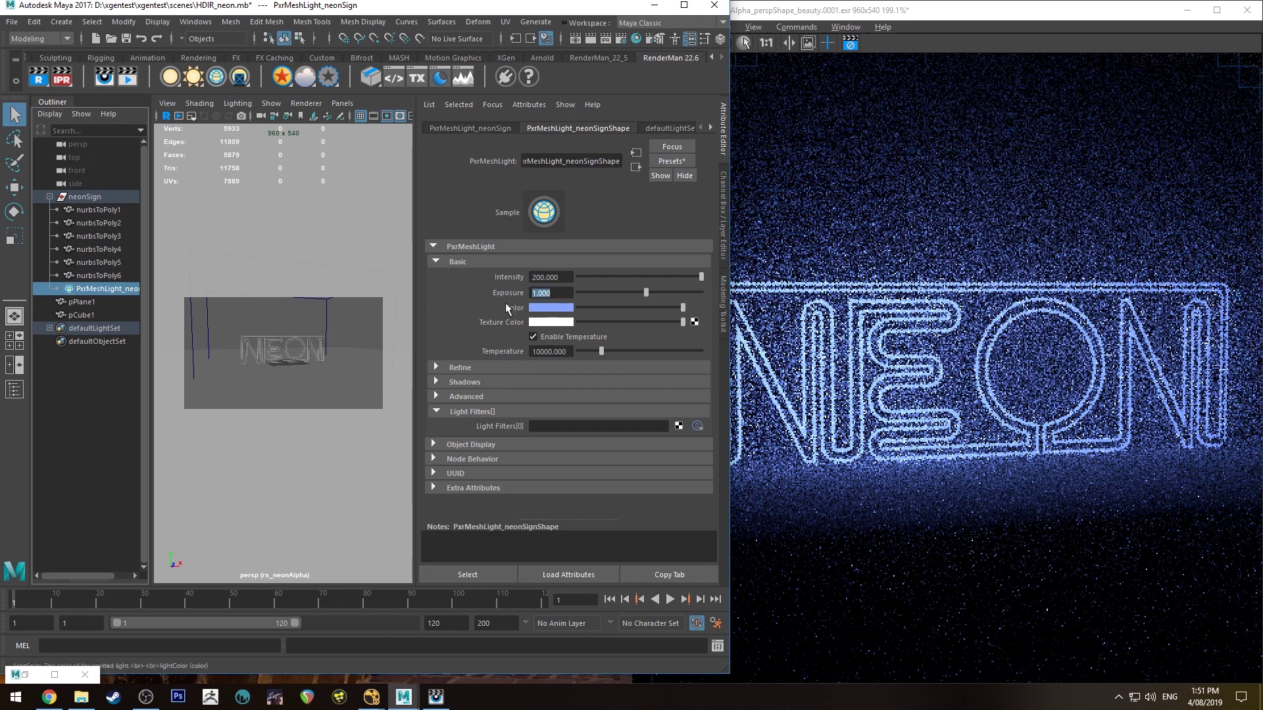
Step: Set the Density Float of the enclosing cube's PxrVolume2 material to 0.1 and check the fog in the render
click(325, 304)
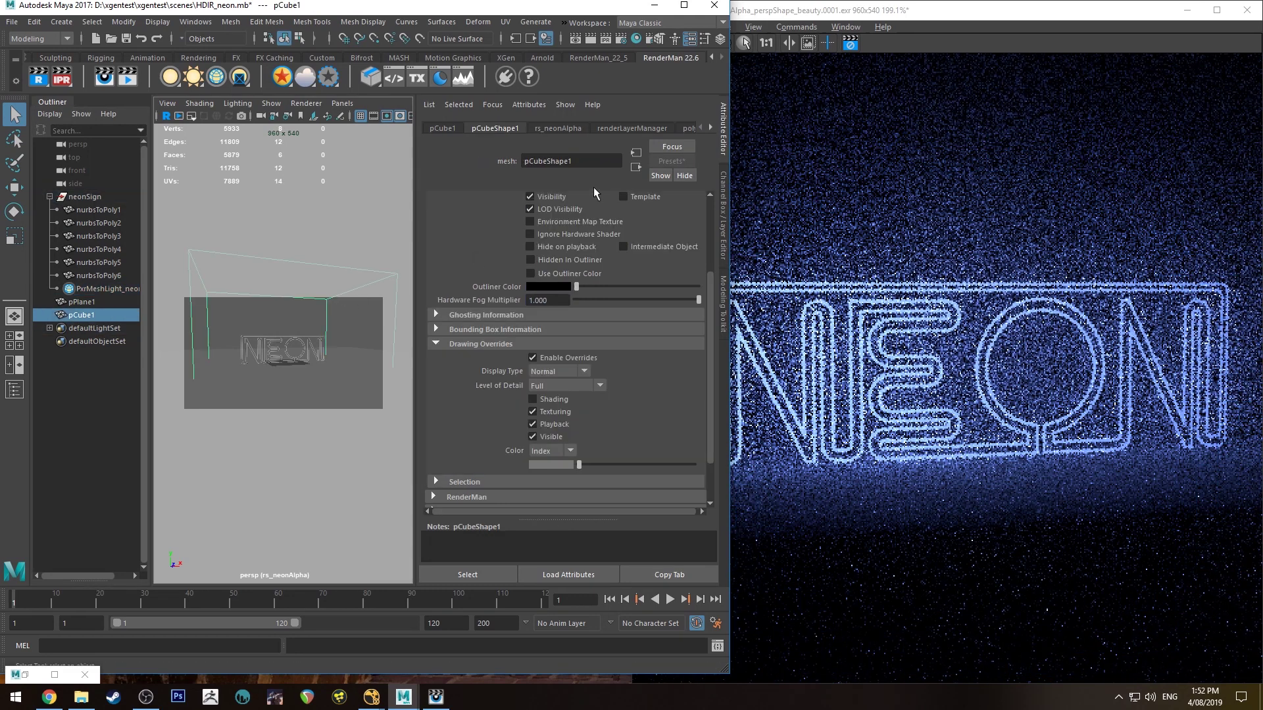
click(710, 127)
click(665, 128)
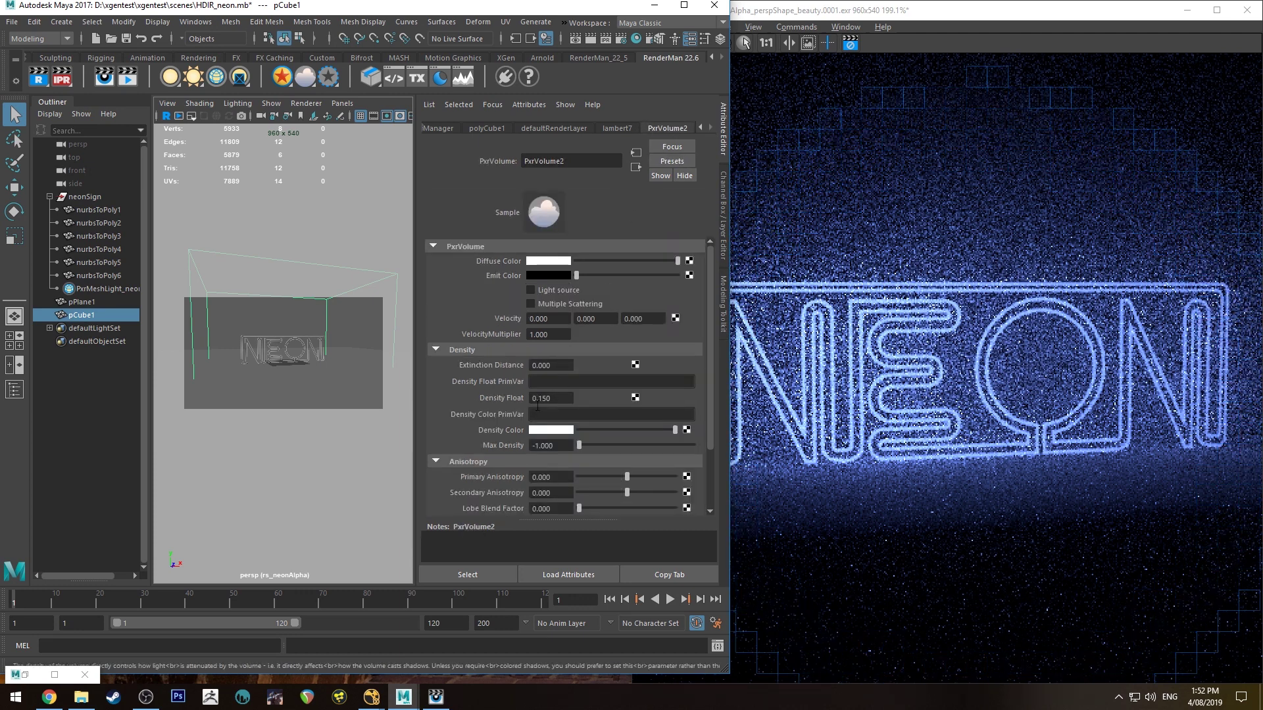
text(0.1)
key(Return)
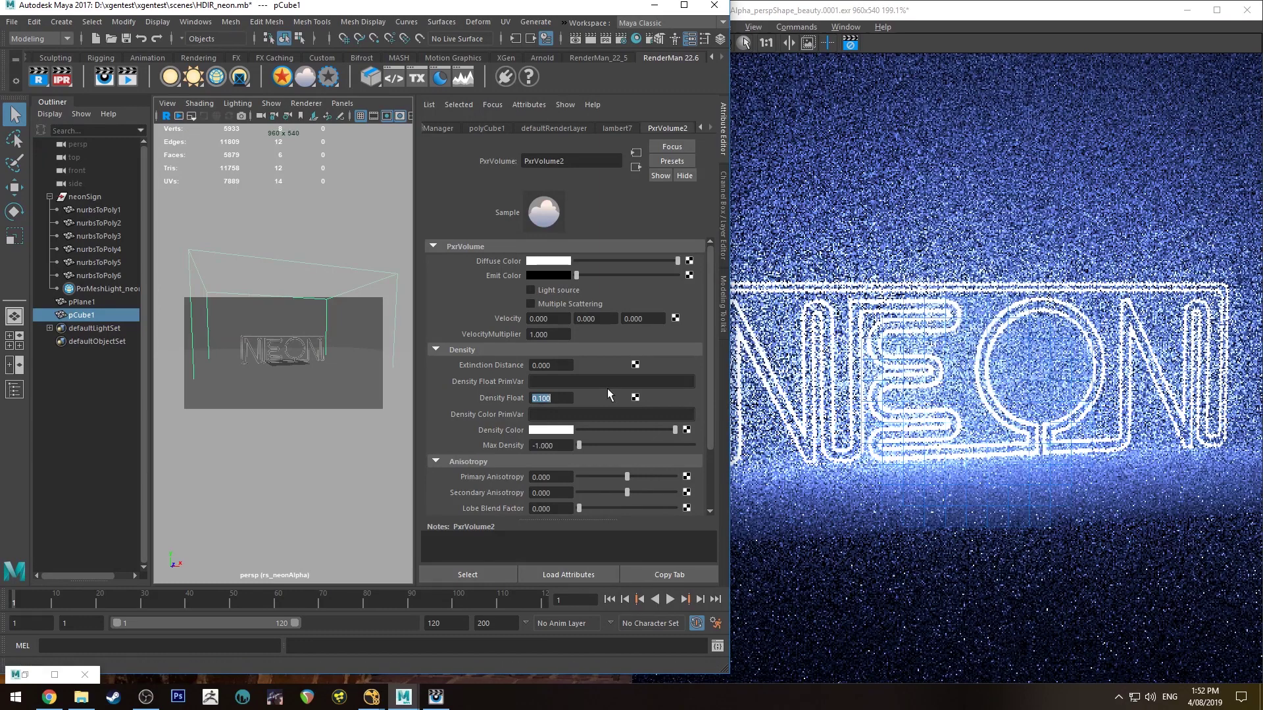
scroll(1003, 350, down, 3)
click(1003, 350)
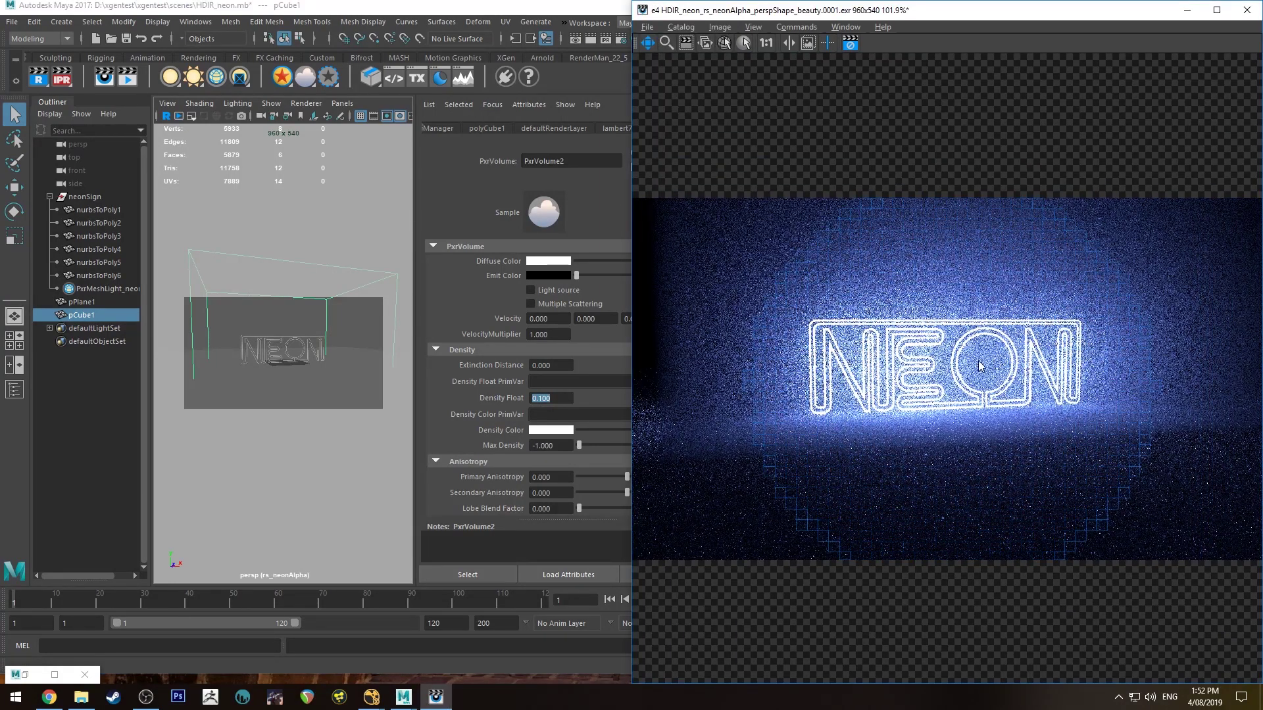
scroll(938, 355, up, 3)
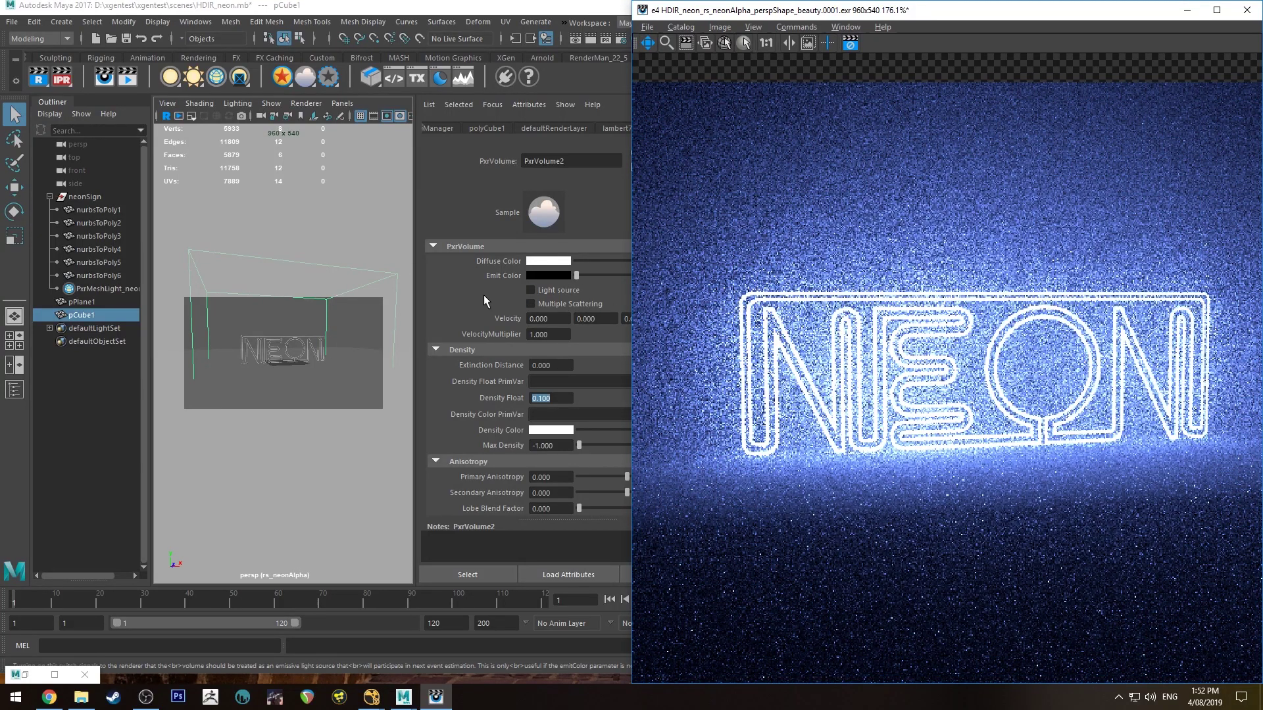
Step: Reduce the neon sign mesh light's Intensity to 100
click(459, 282)
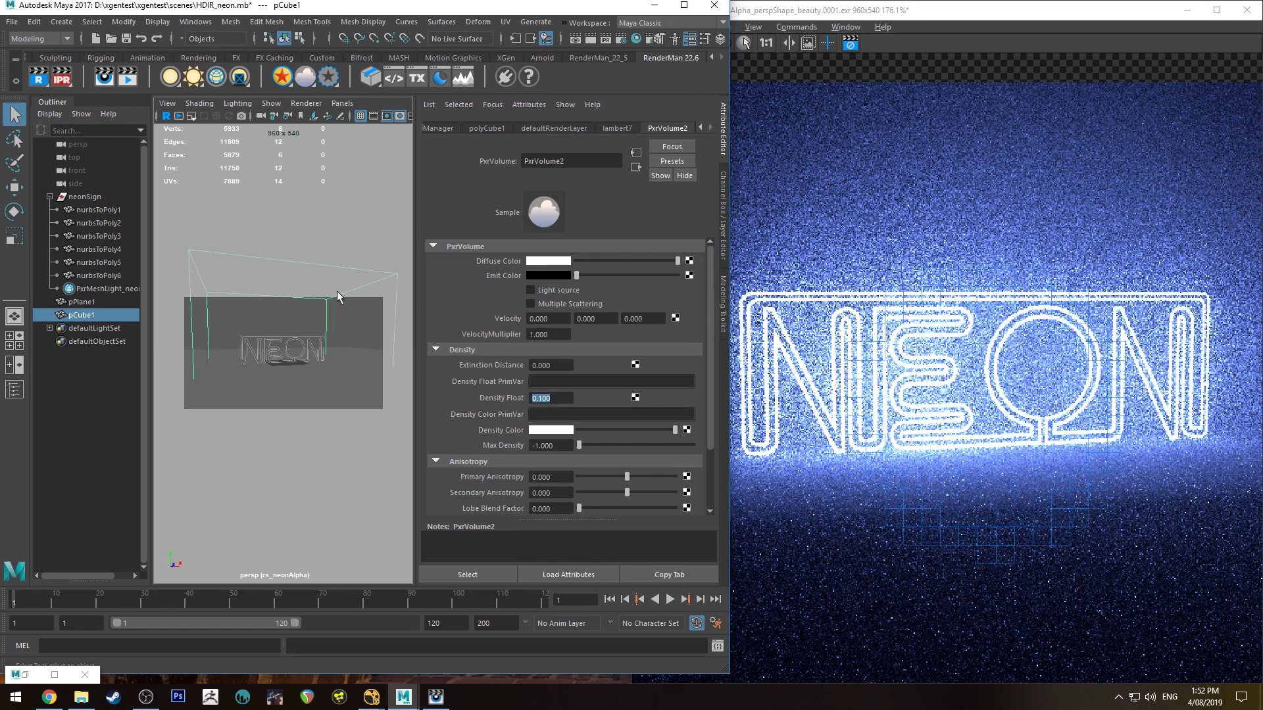
click(102, 289)
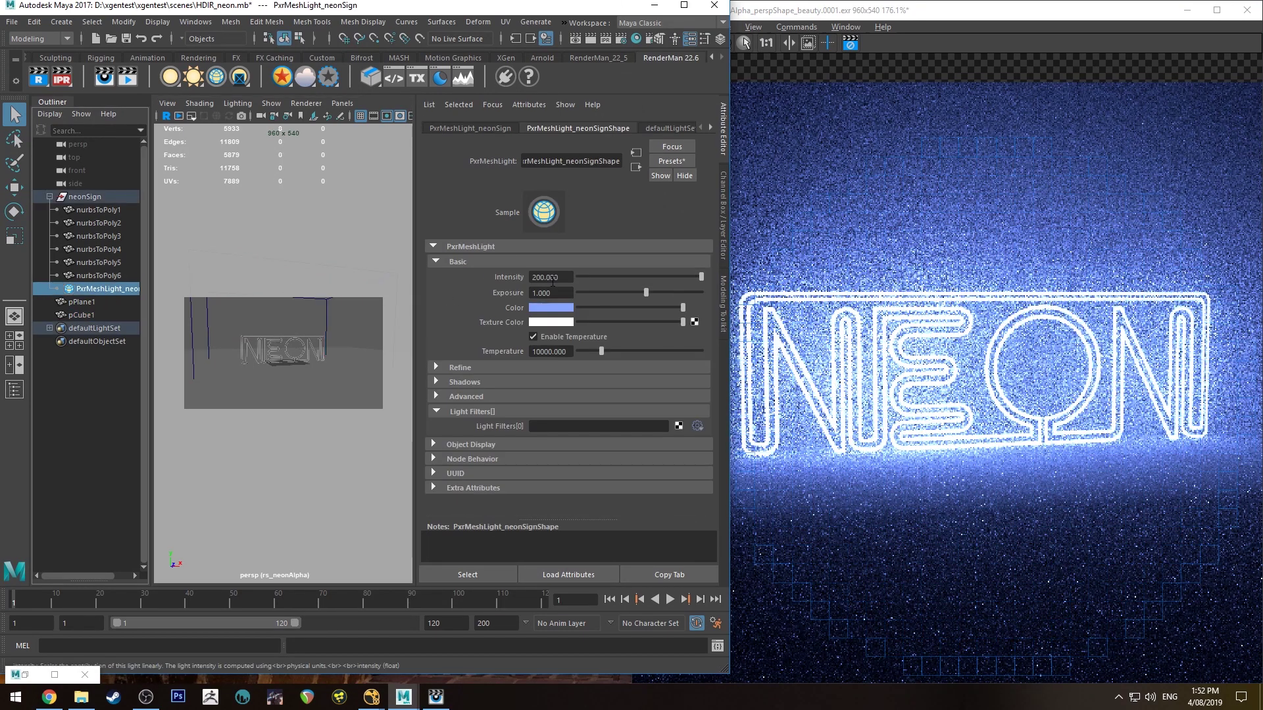
double_click(549, 277)
text(100)
key(Return)
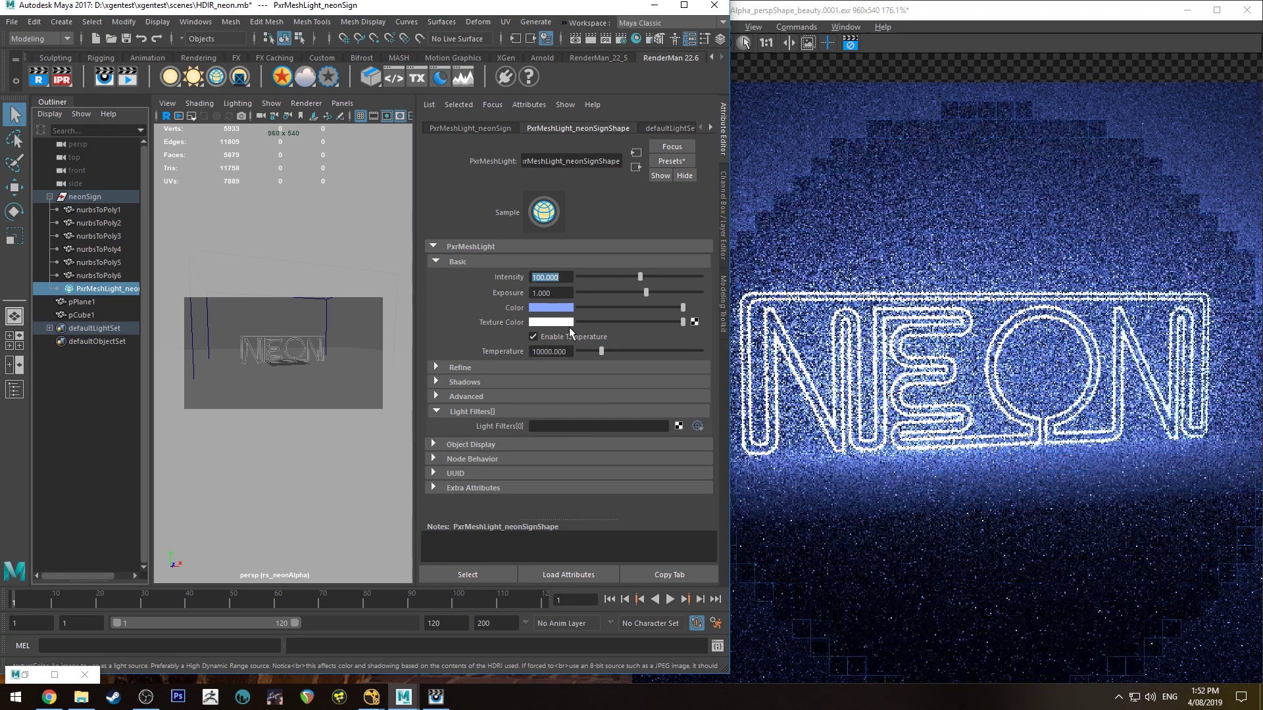
Step: Deepen the mesh light's color to a saturated blue (H 229.76, S 0.923, V 1.0), set its Intensity to 150, and review the render
click(551, 307)
drag(534, 357, 586, 359)
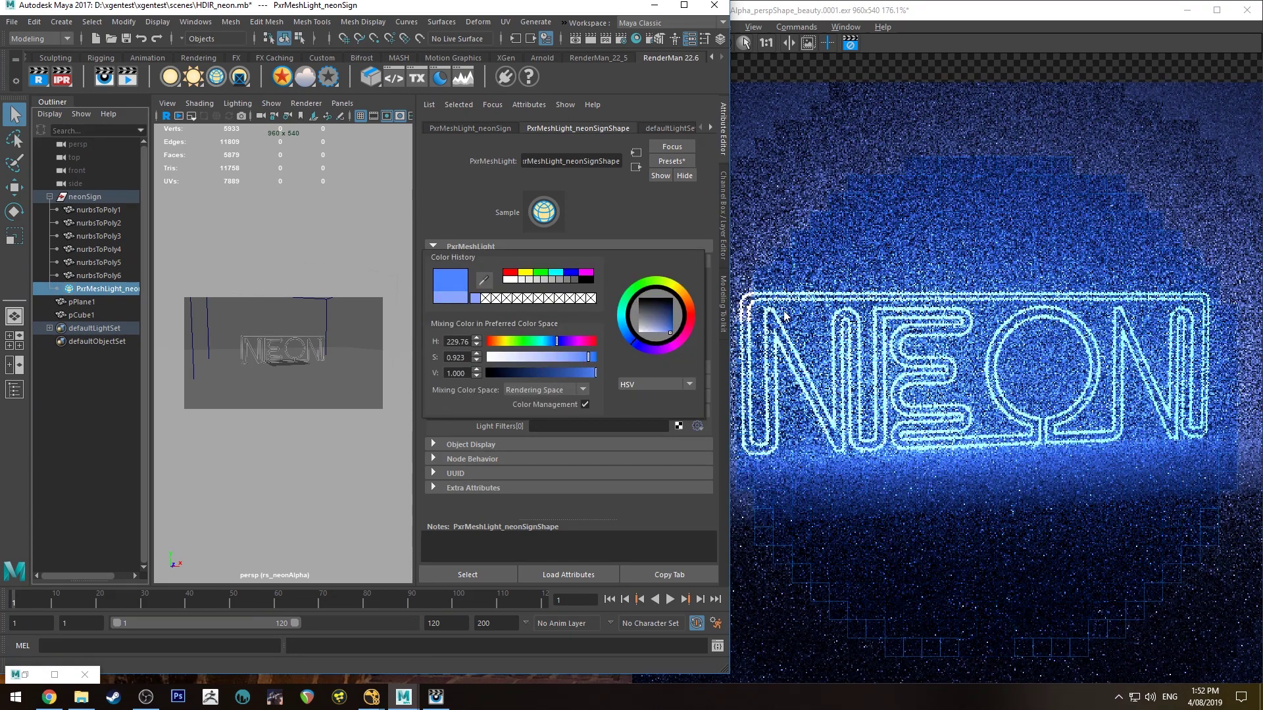
scroll(849, 313, down, 2)
click(848, 315)
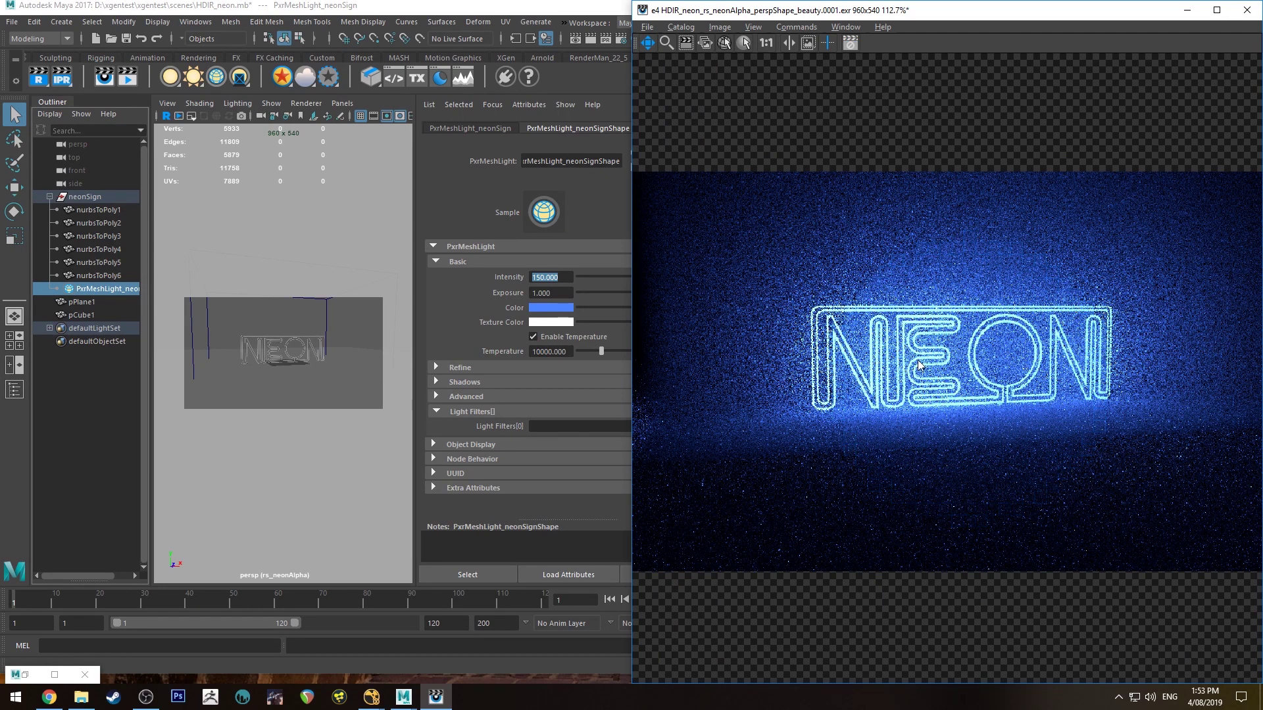
drag(945, 352, 916, 347)
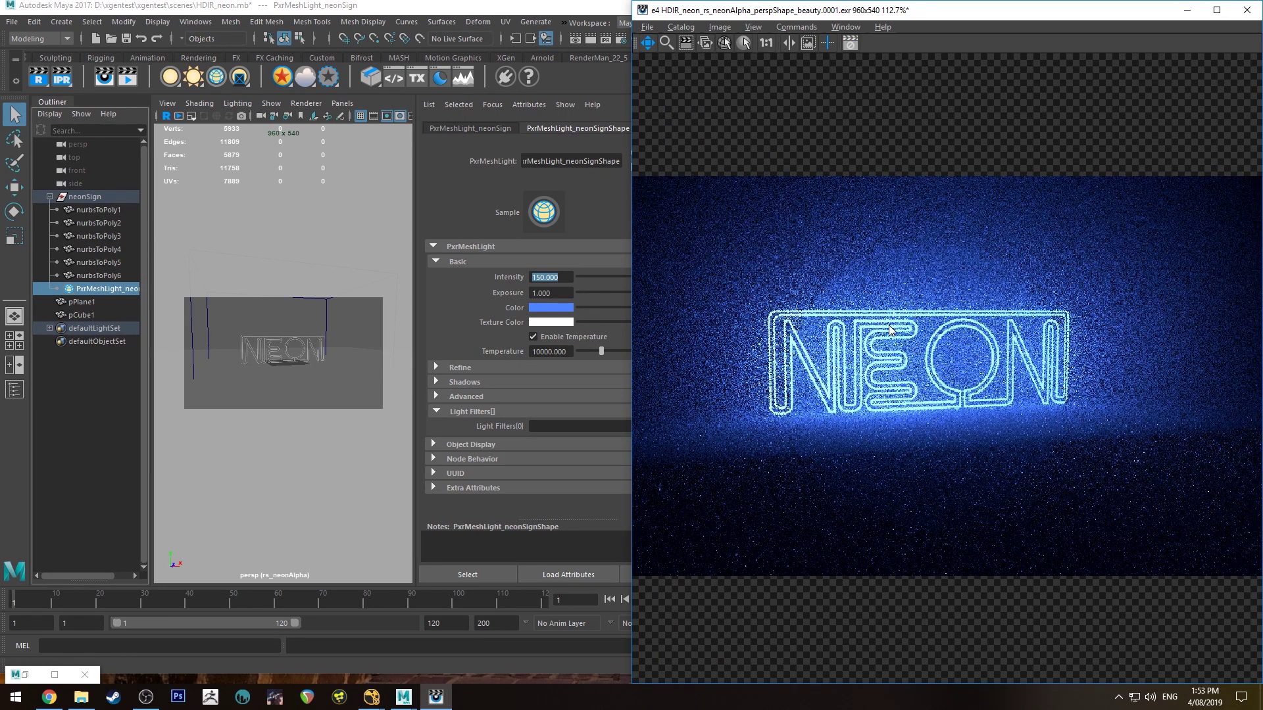
scroll(921, 353, up, 2)
scroll(920, 352, down, 2)
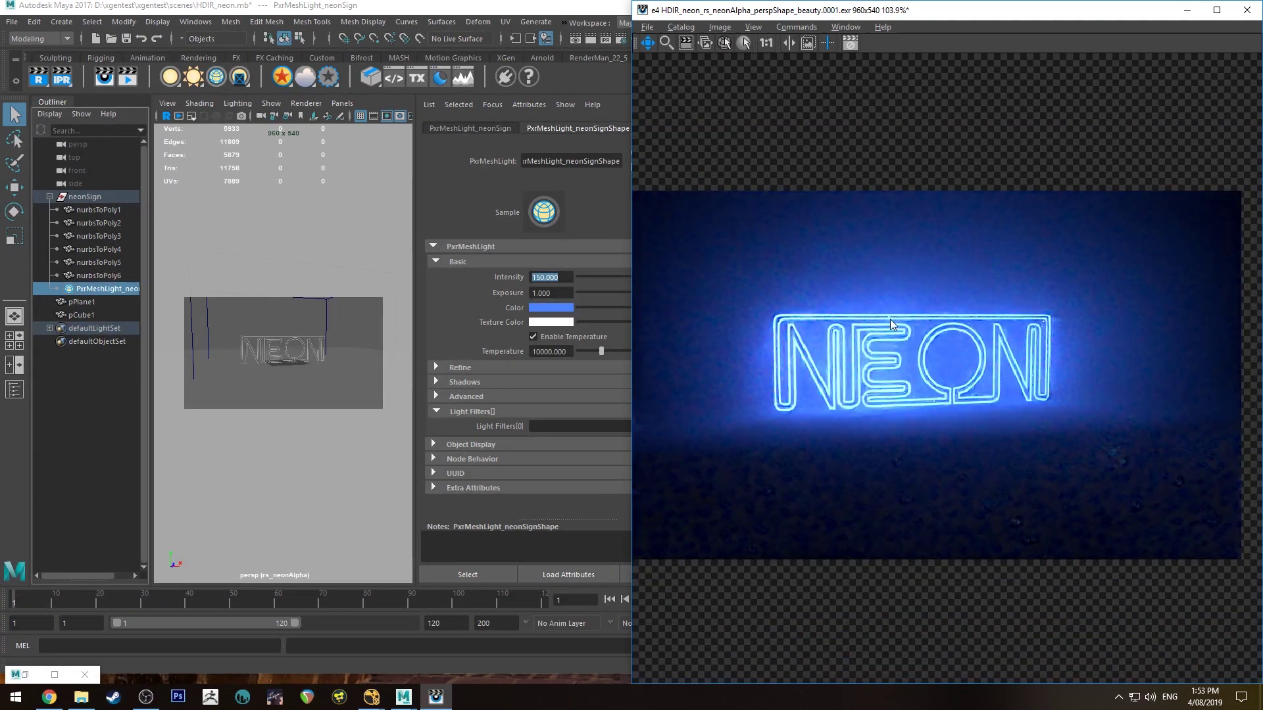
Step: Narrow the floor plane and raise its back edge into a smoothly curved backdrop behind the neon sign
click(451, 8)
click(681, 5)
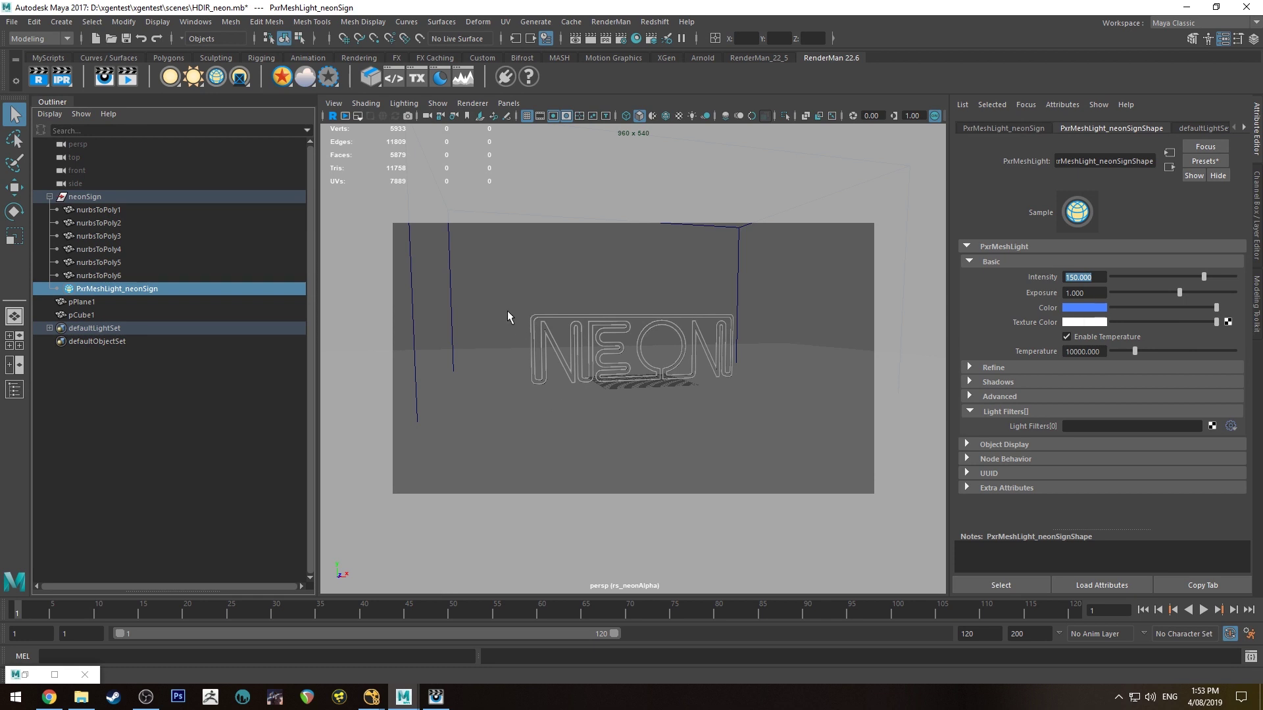
mouse_move(536, 348)
alt+mouse_down()
mouse_move(595, 334)
mouse_move(531, 316)
mouse_move(513, 358)
alt+mouse_up()
click(527, 359)
alt+right_drag(536, 356, 559, 324)
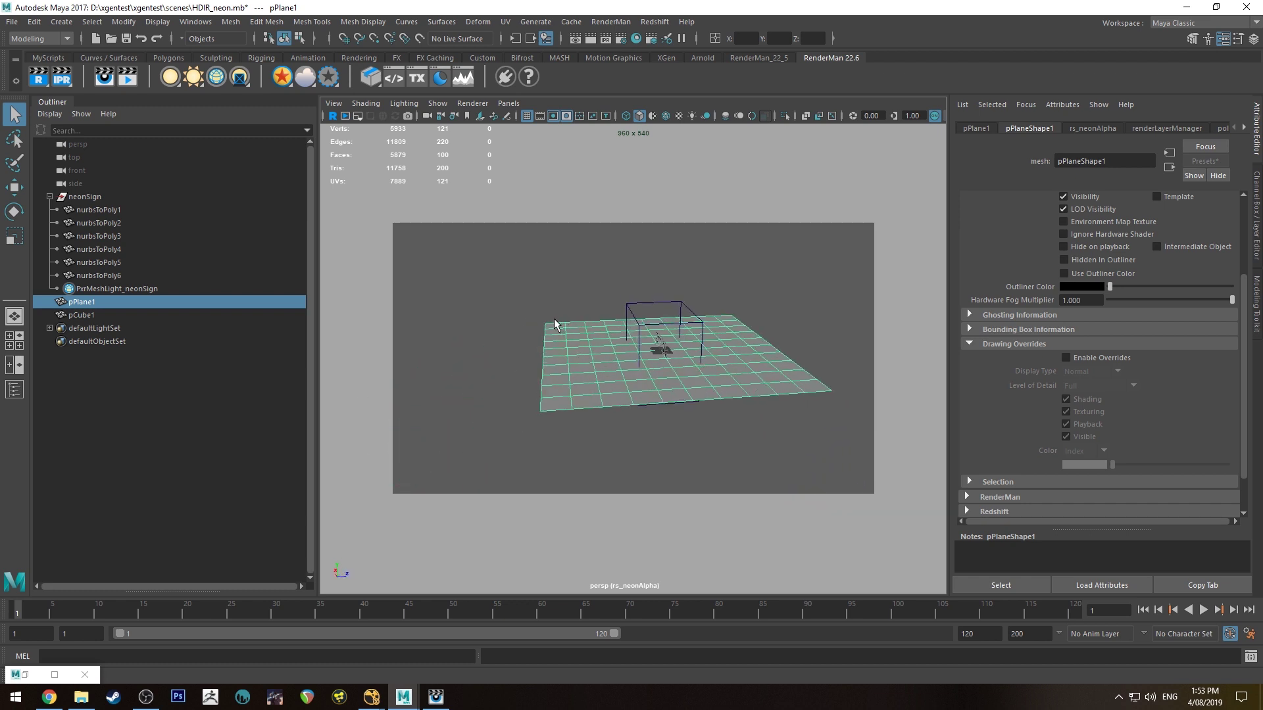
key(r)
alt+drag(653, 334, 590, 317)
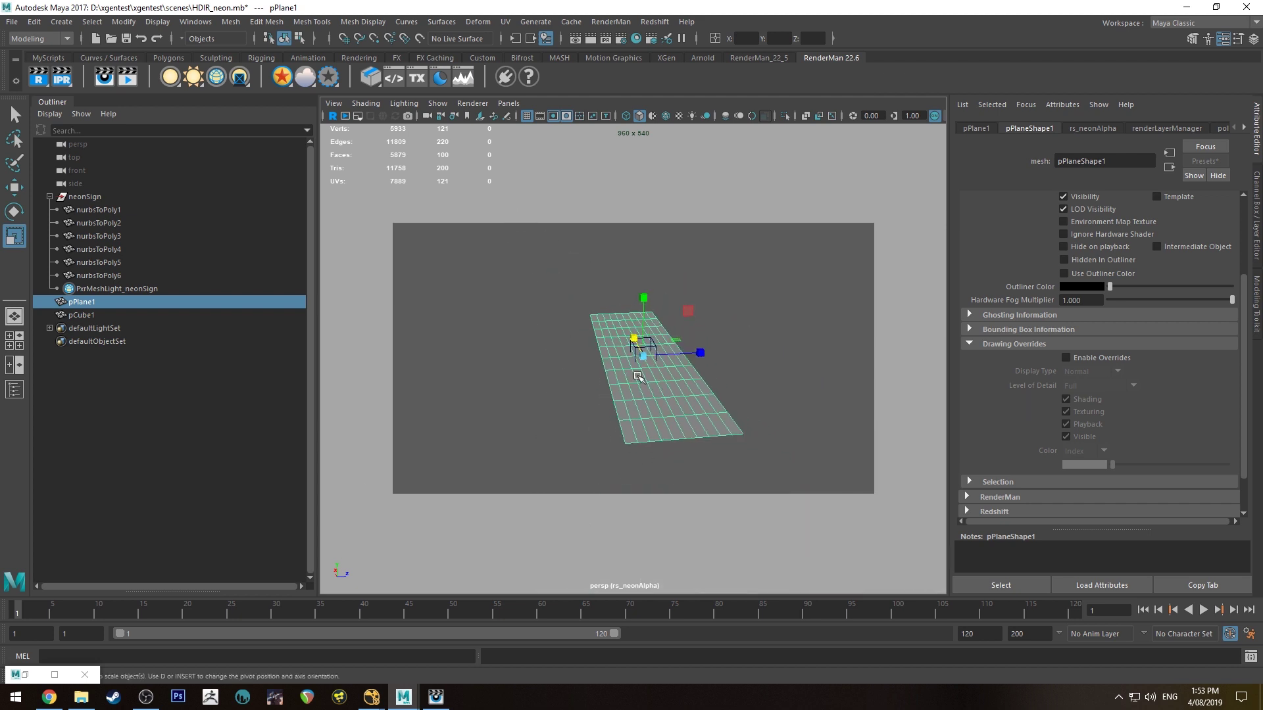
alt+drag(649, 385, 622, 362)
right_drag(613, 319, 581, 329)
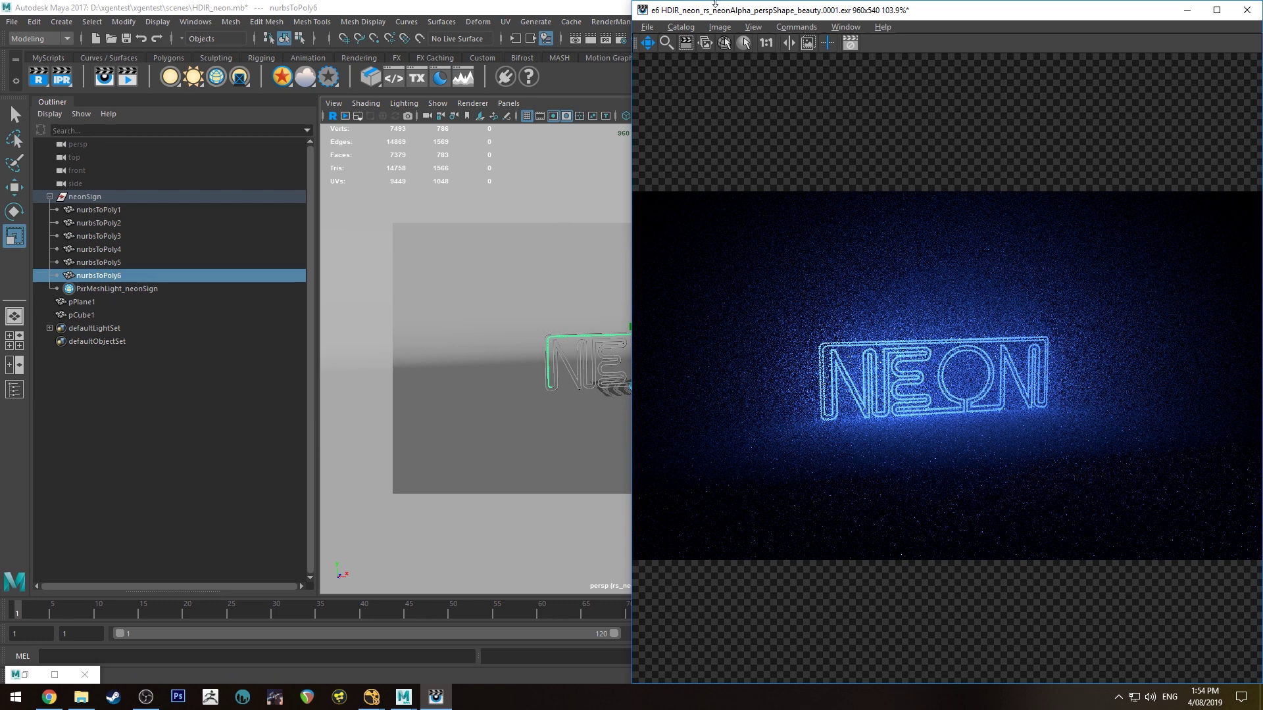
Step: Check the curved backdrop around the sign and rename the enclosing fog cube as atmoBox
click(493, 5)
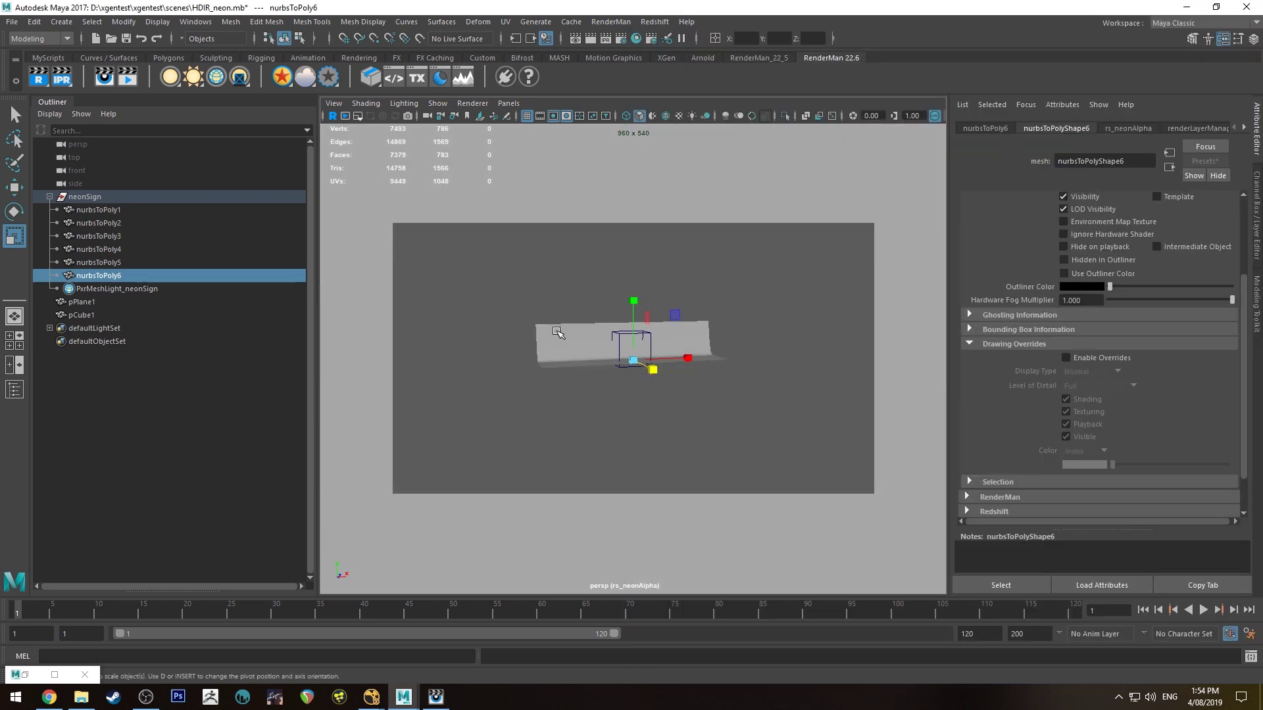
click(504, 342)
alt+drag(505, 342, 504, 319)
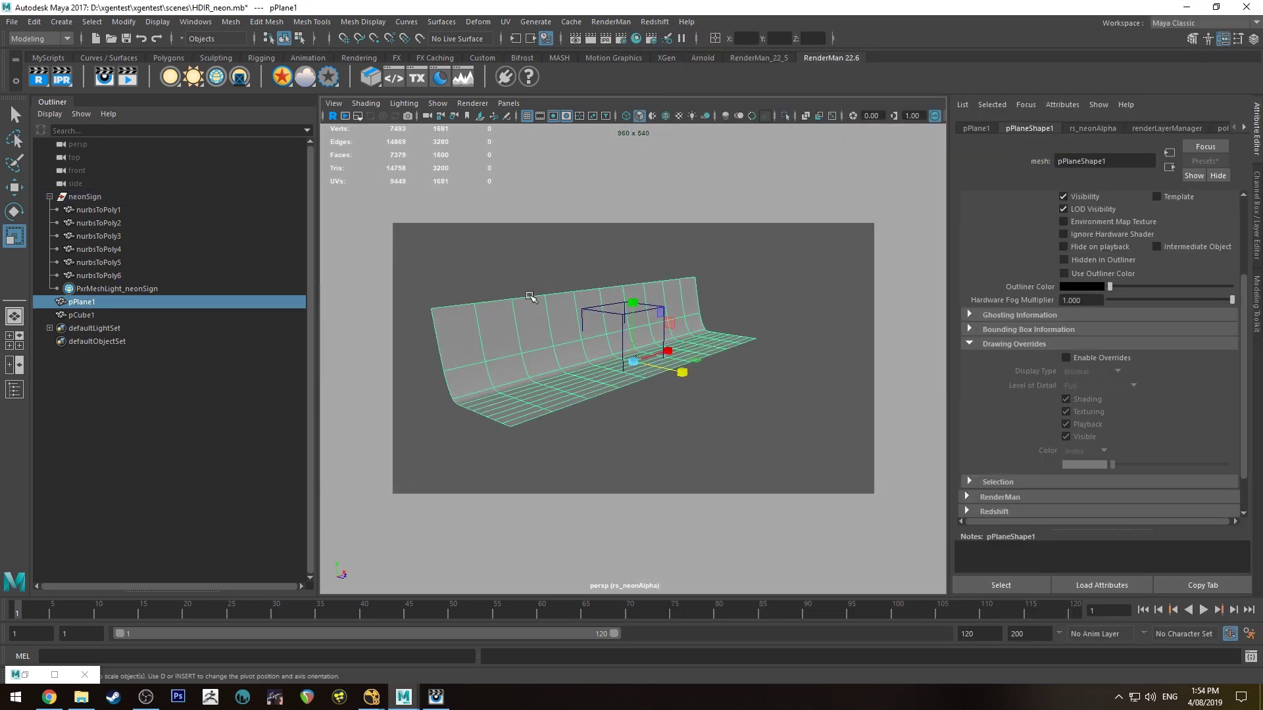
alt+drag(603, 381, 690, 355)
click(620, 316)
double_click(135, 315)
text(atm)
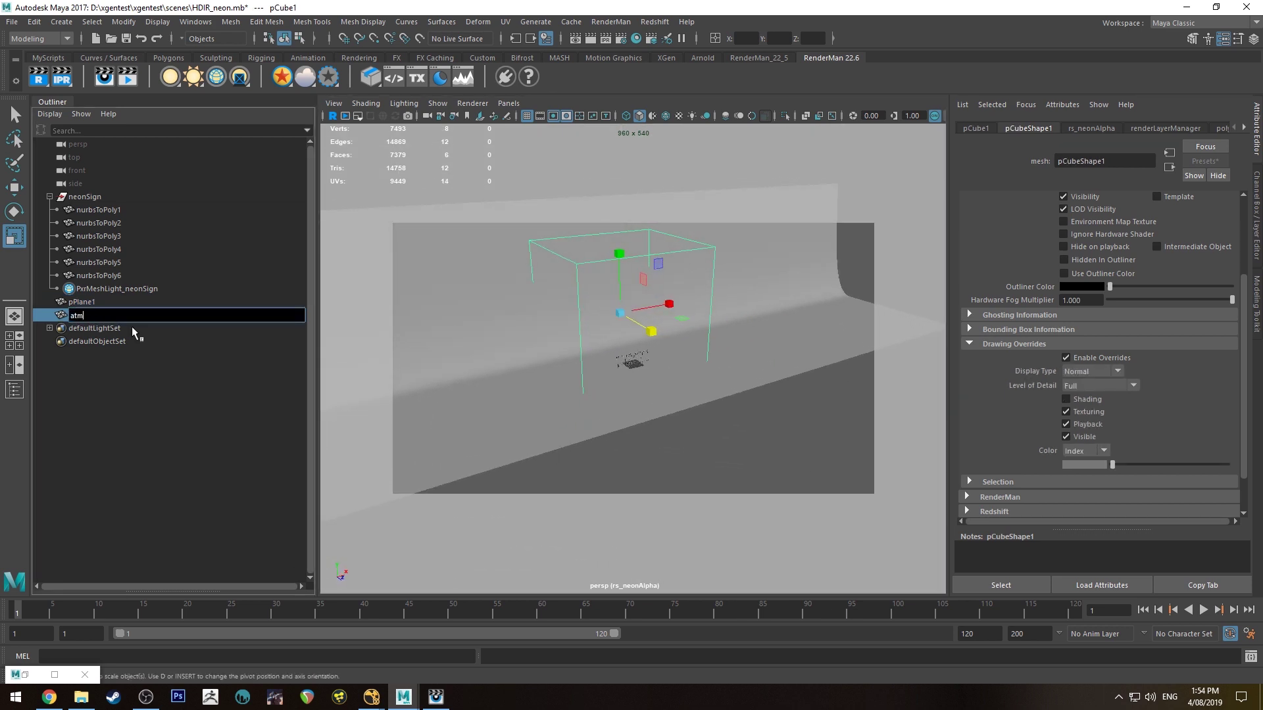
text(oBox)
key(Return)
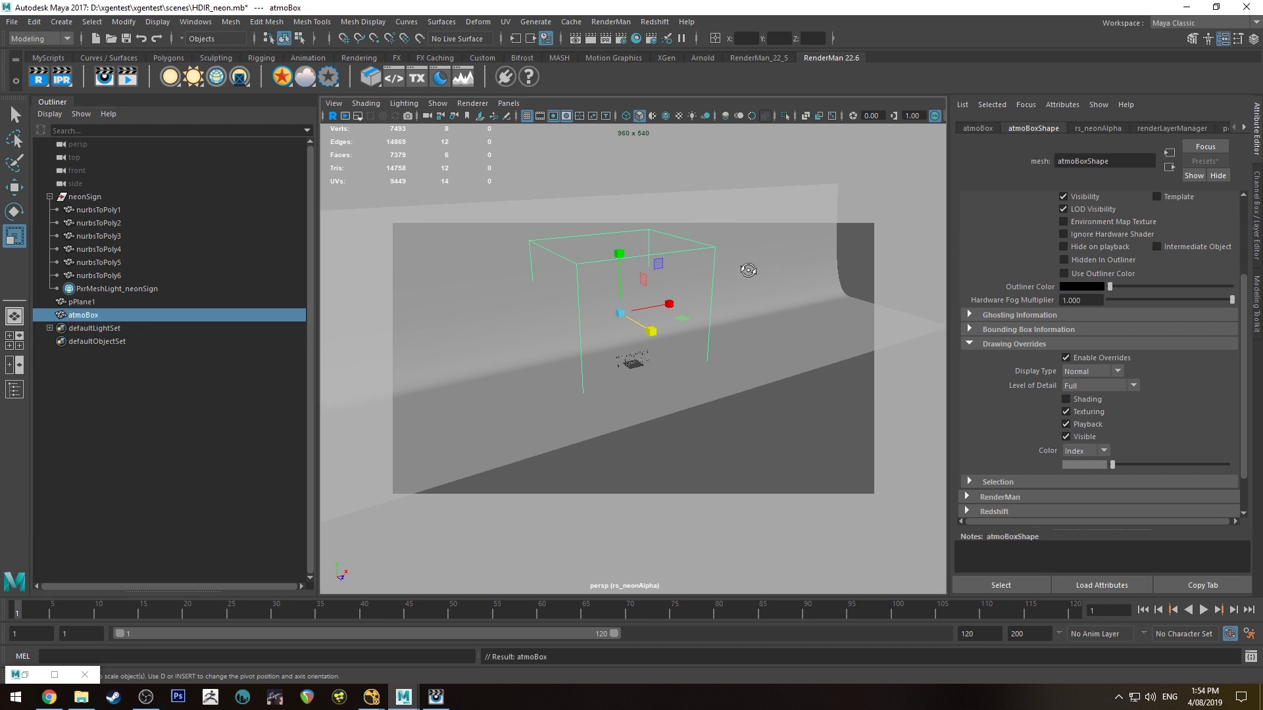
Step: Clear the selection and examine how the neon sign sits in front of the curved backdrop
alt+drag(755, 272, 740, 372)
click(740, 372)
alt+drag(535, 266, 725, 323)
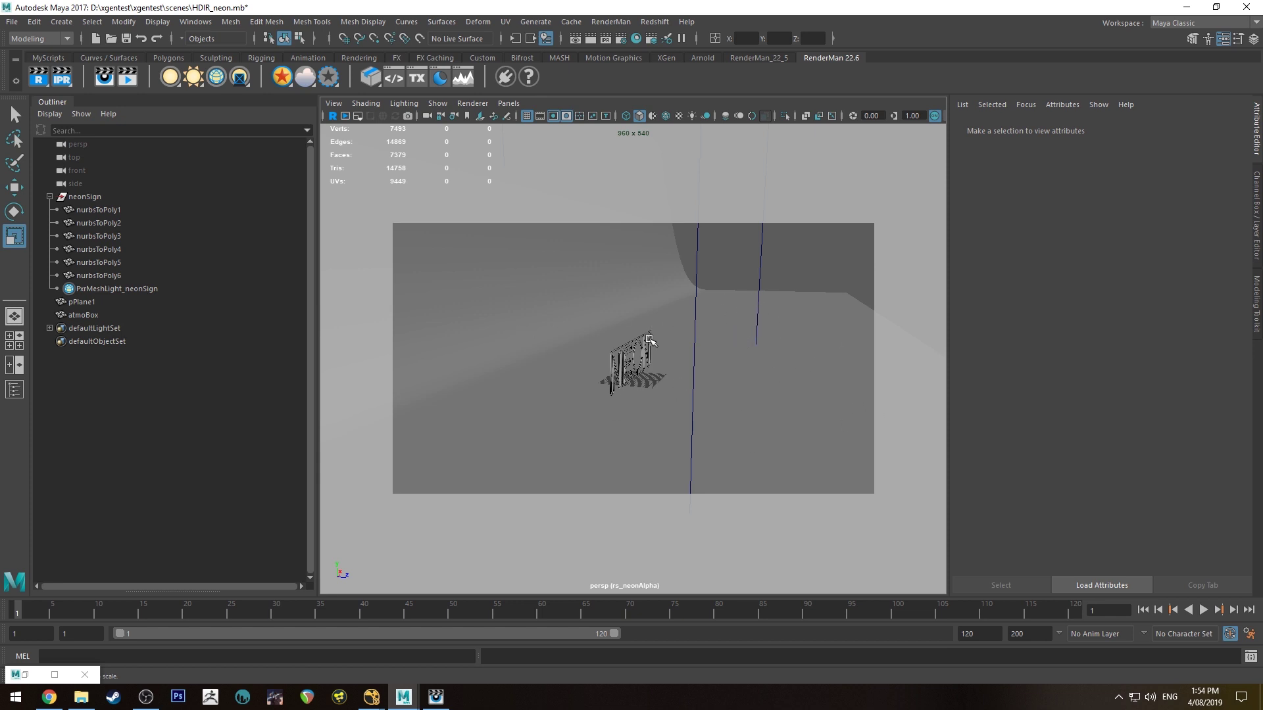
alt+drag(721, 344, 667, 354)
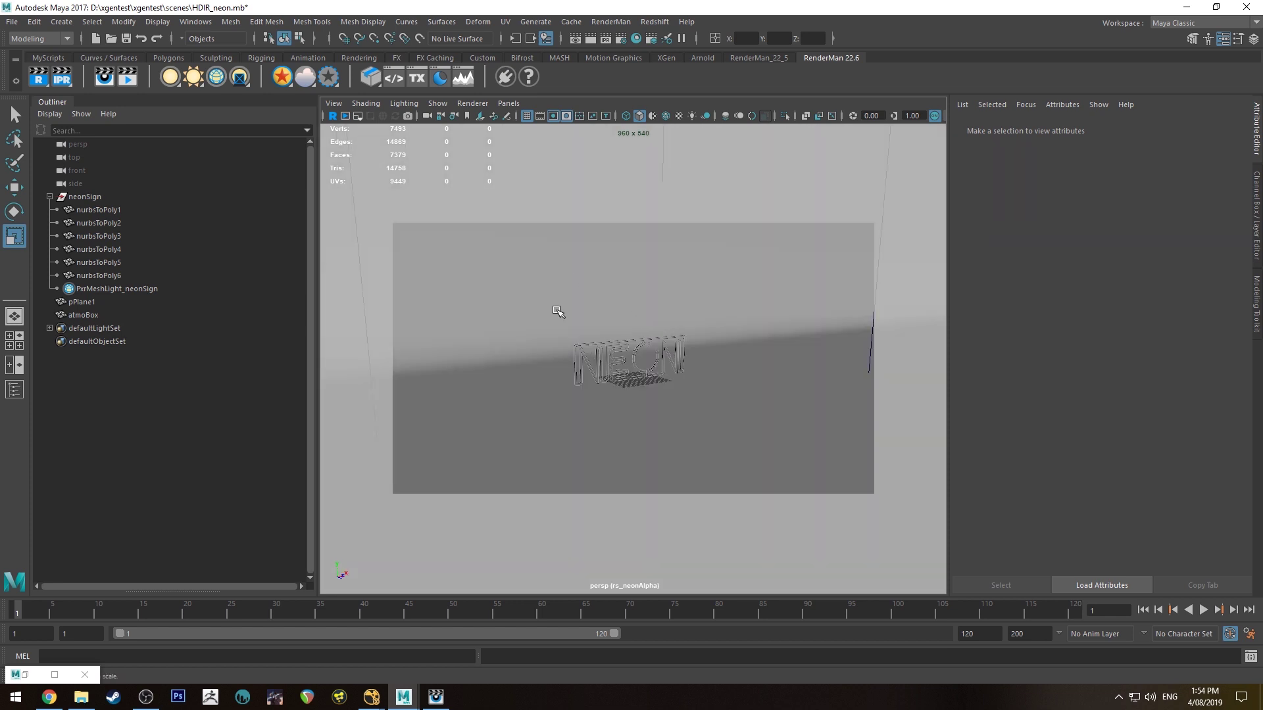
alt+drag(566, 315, 558, 333)
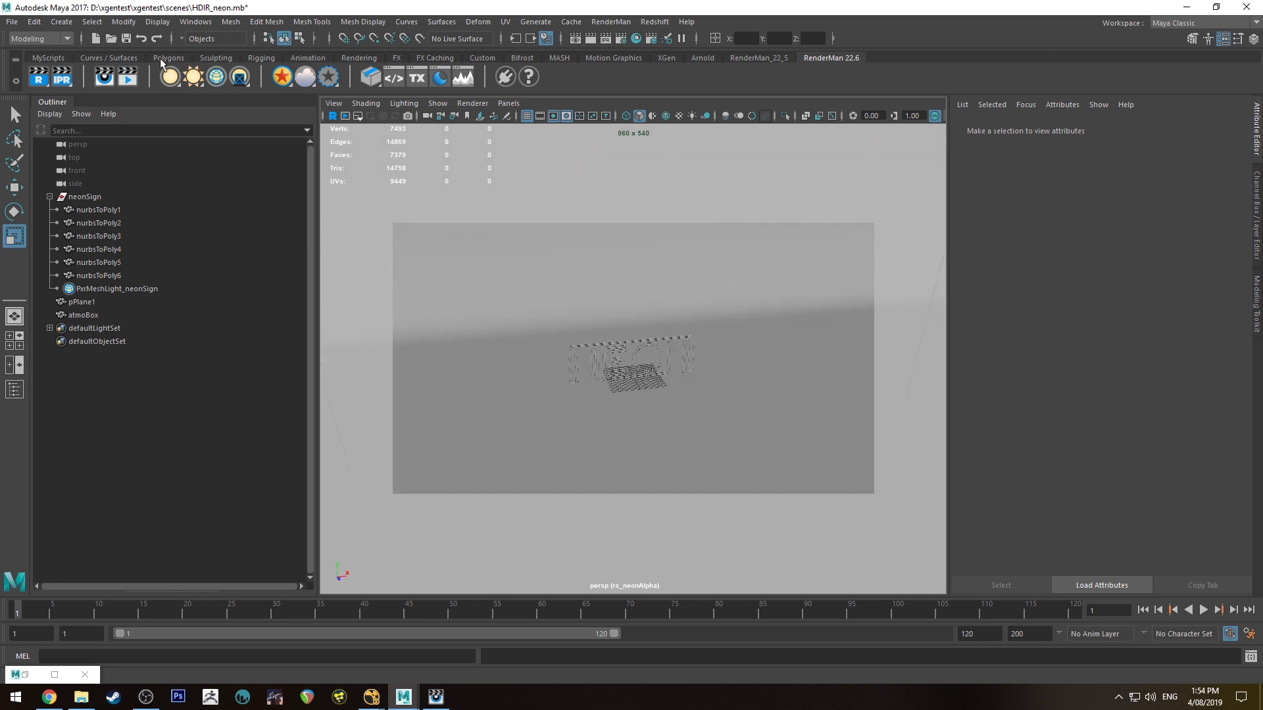
Step: Add two tall cylinders and a cube behind the neon sign and give them a PxrSurface material
click(162, 59)
click(85, 77)
key(e)
key(r)
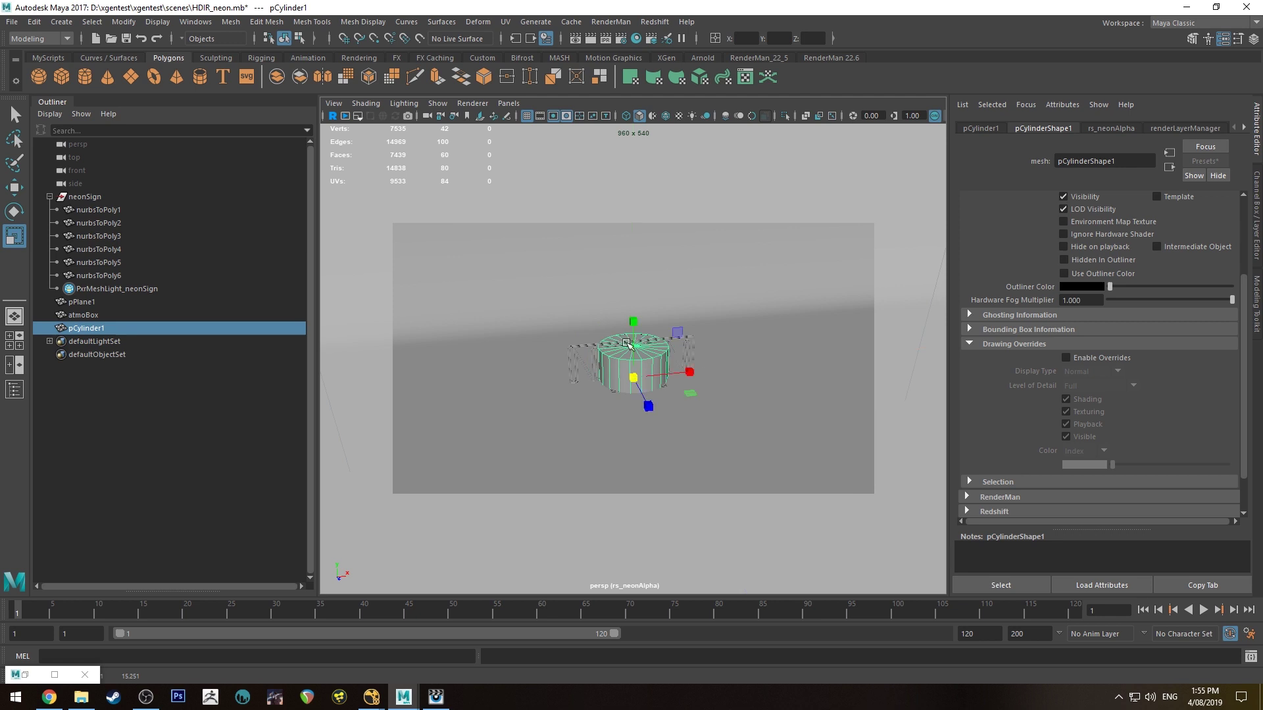
drag(638, 318, 635, 226)
key(w)
alt+drag(633, 331, 515, 357)
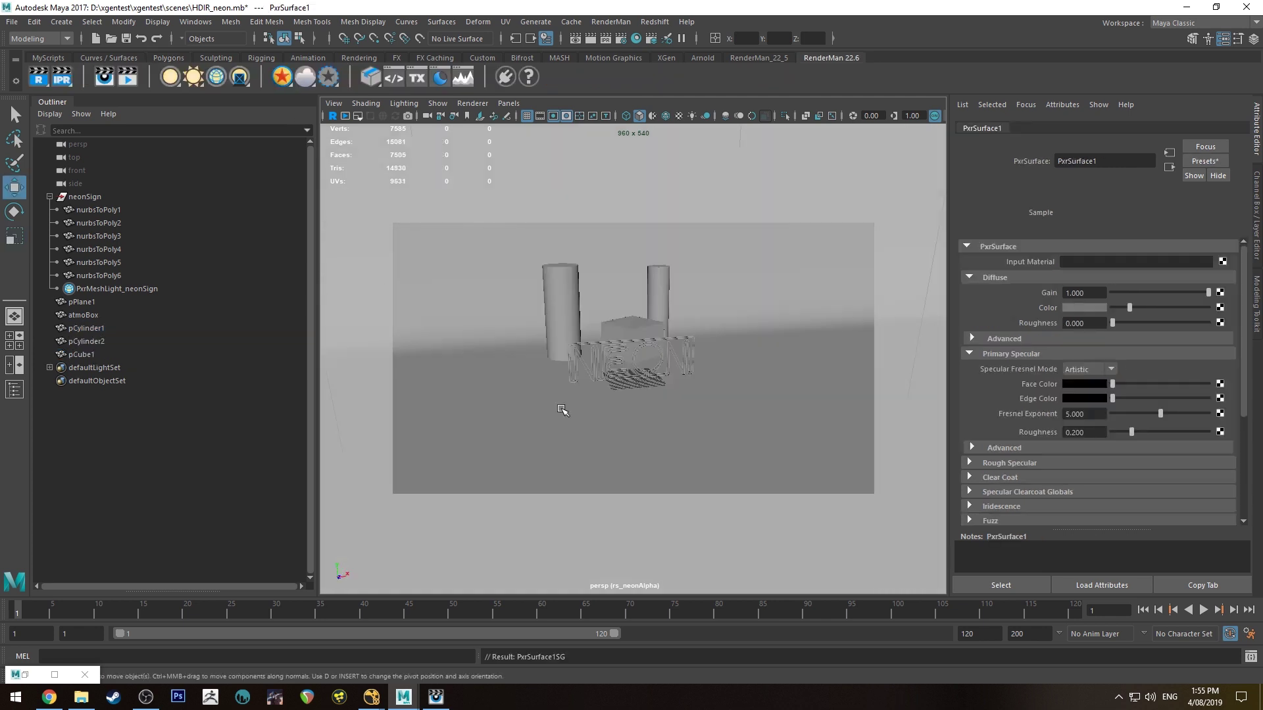
alt+drag(550, 319, 588, 335)
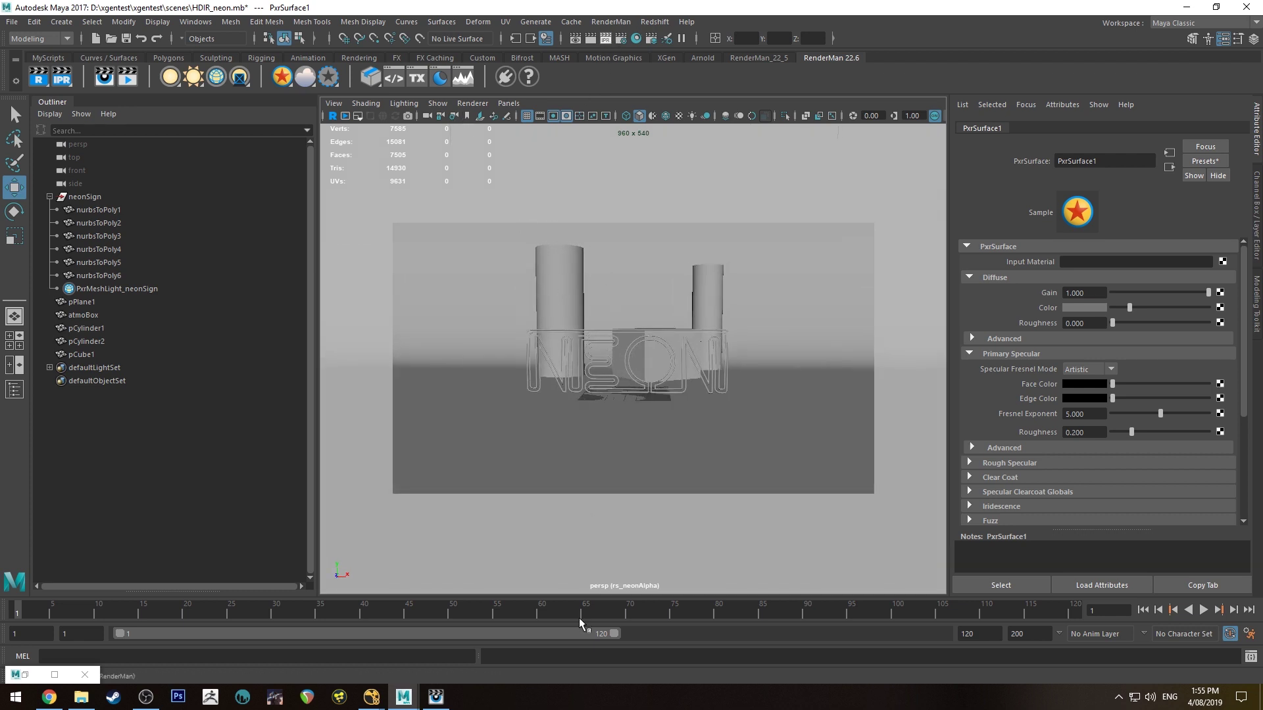
Step: Reframe the camera closer to and farther from the sign and examine the background shapes in the live render
click(435, 697)
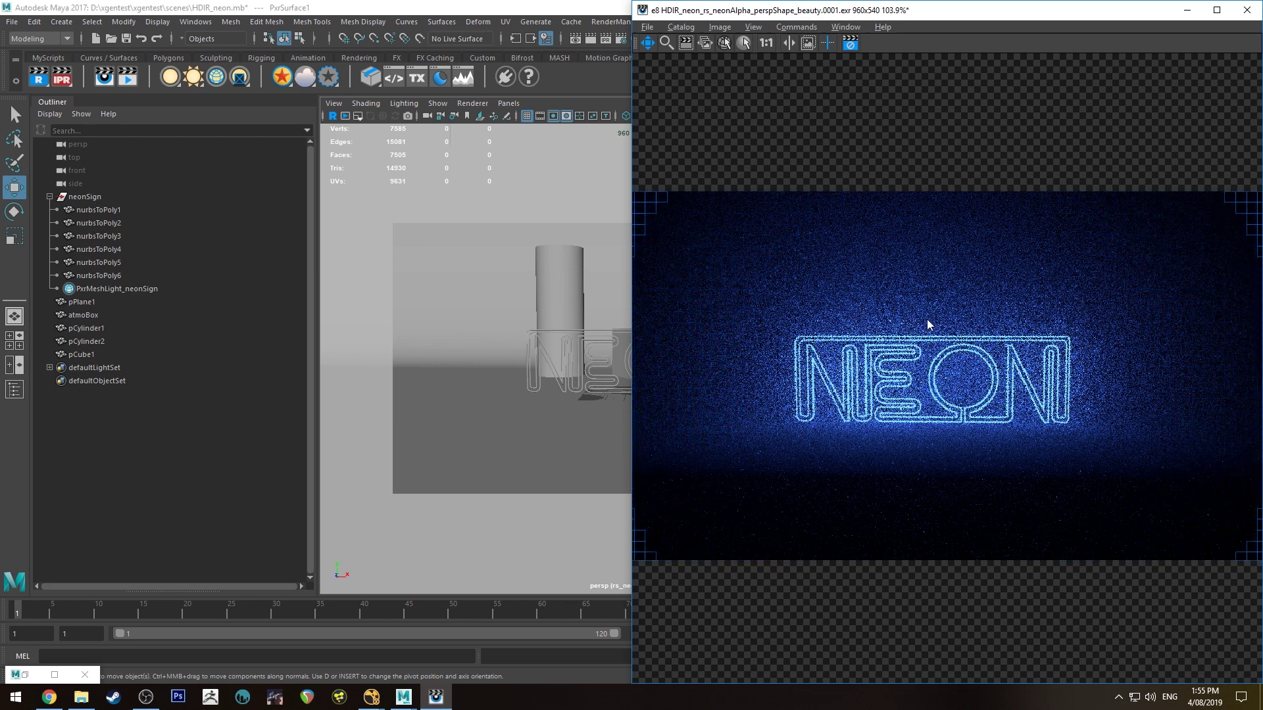
alt+drag(584, 334, 681, 364)
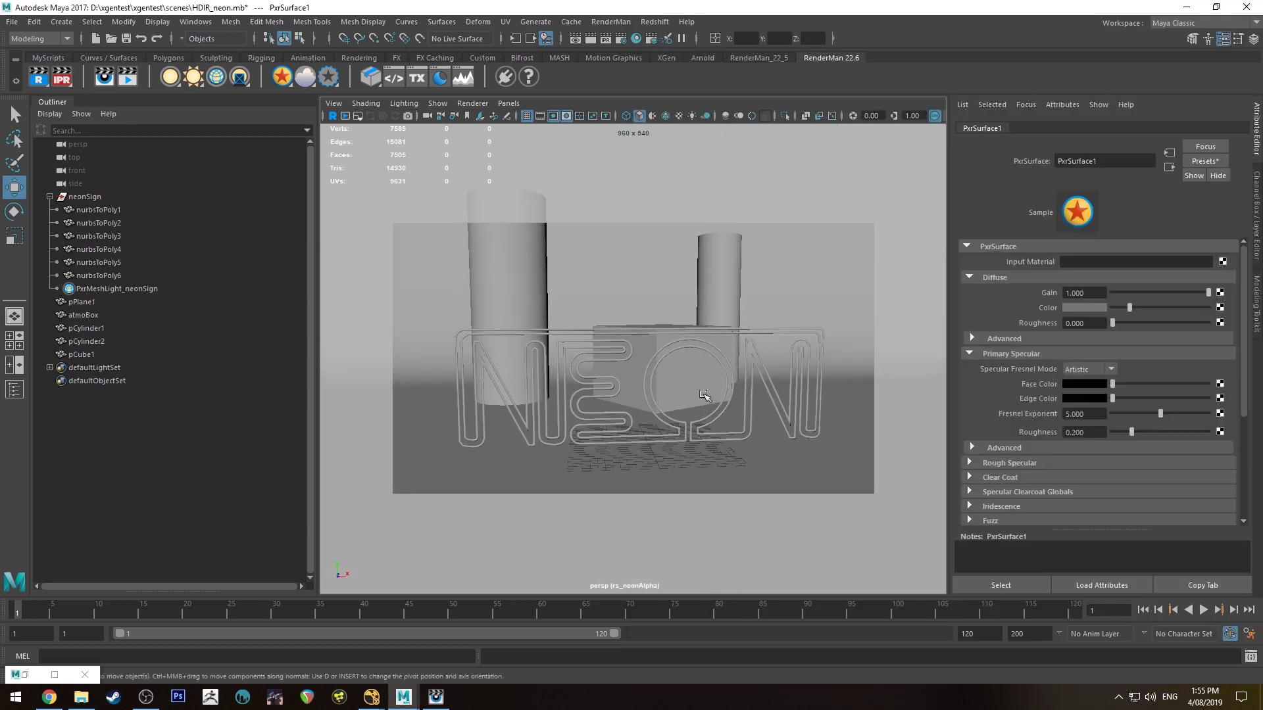
click(436, 697)
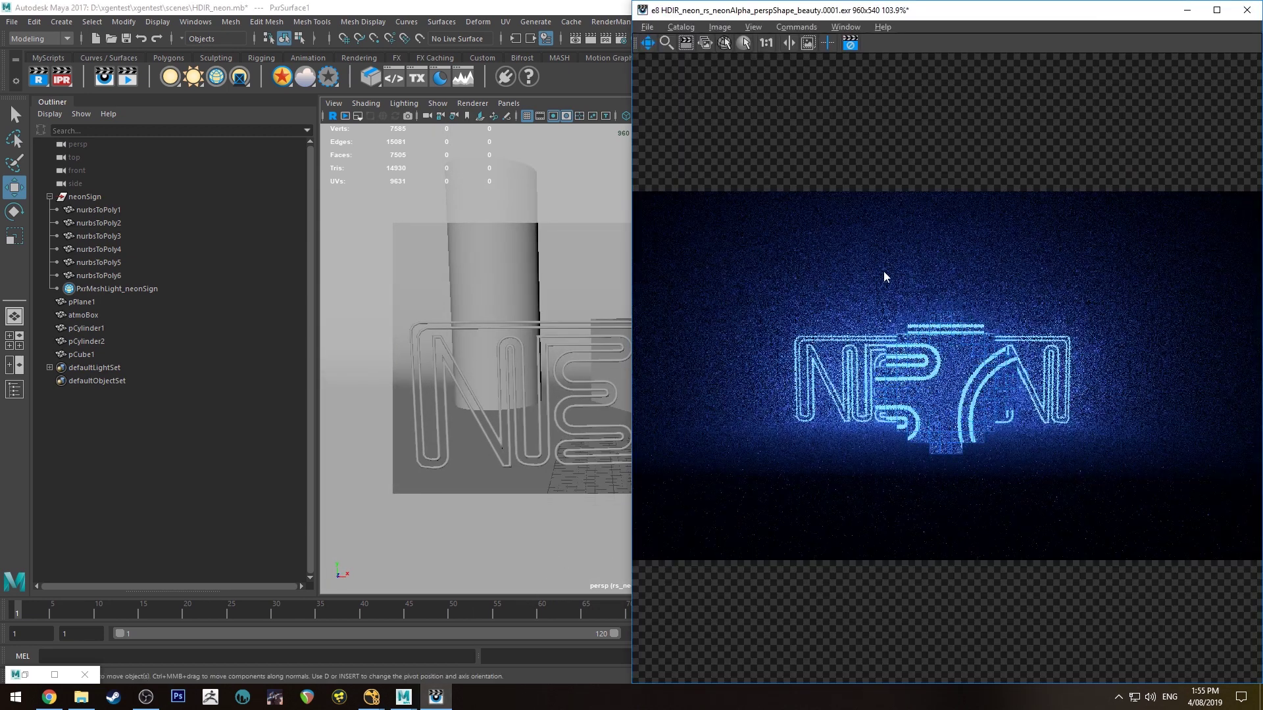
click(502, 285)
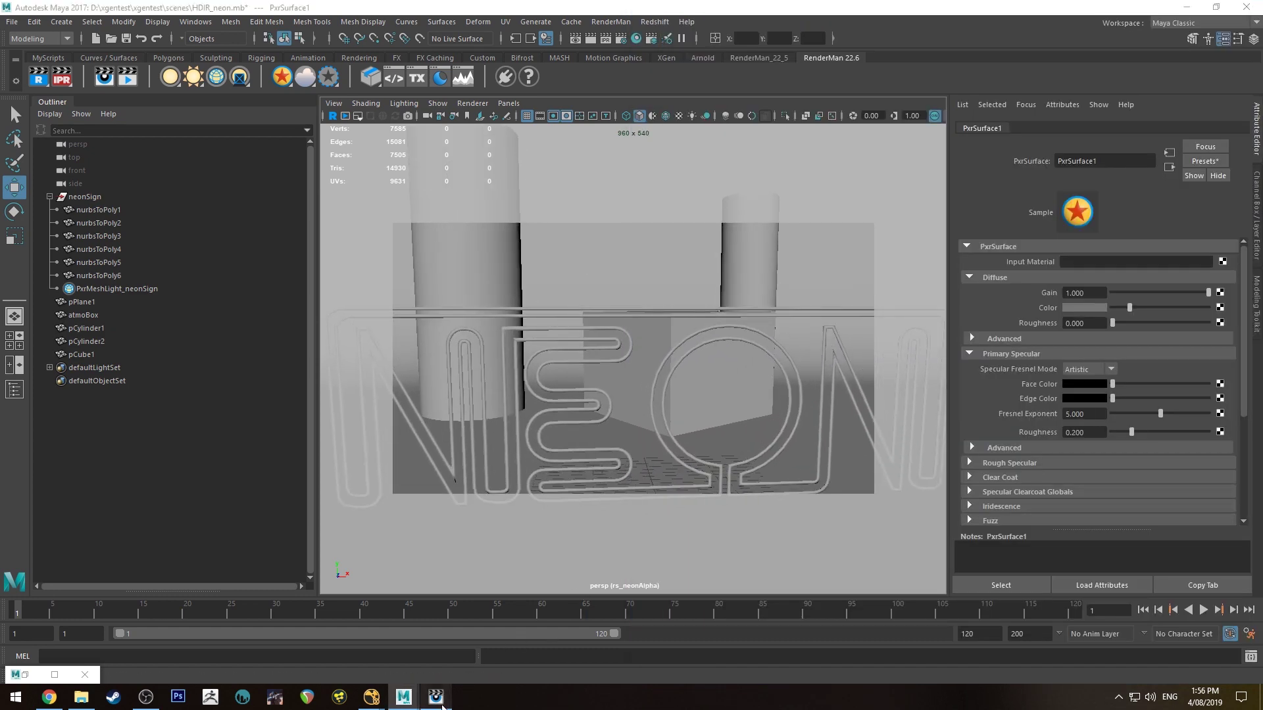
click(436, 697)
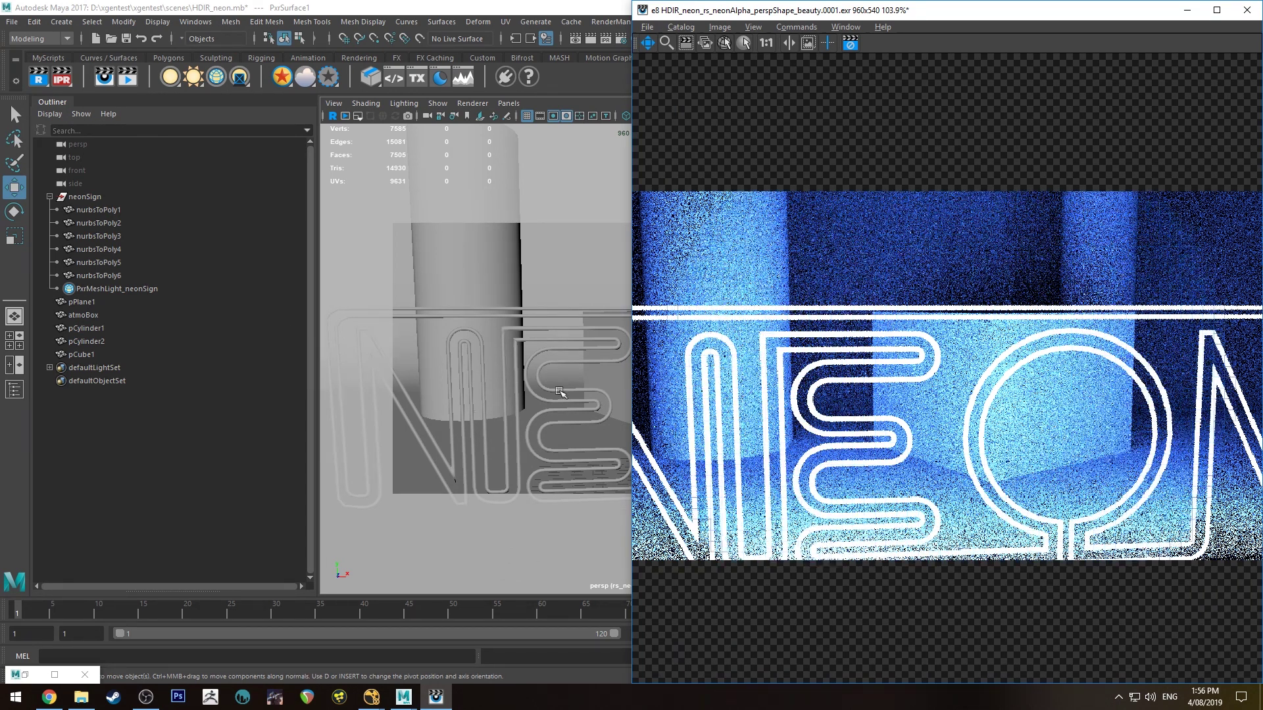
scroll(485, 511, down, 5)
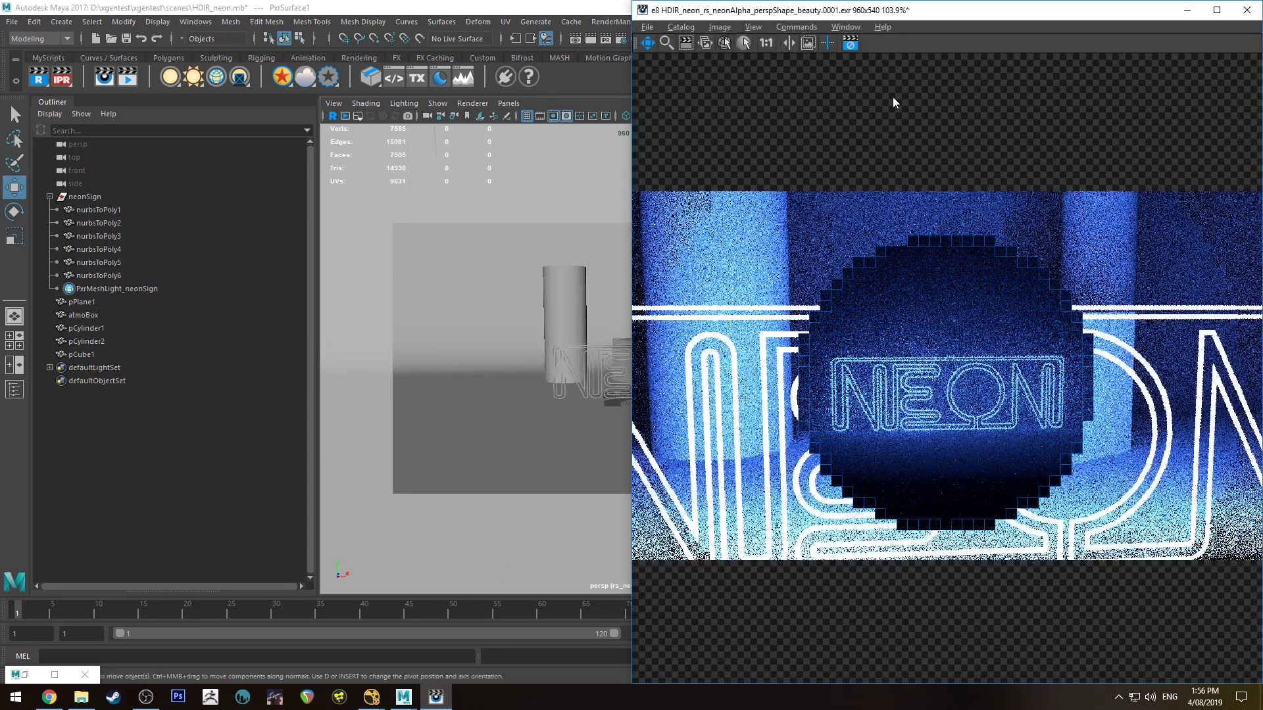
click(1187, 10)
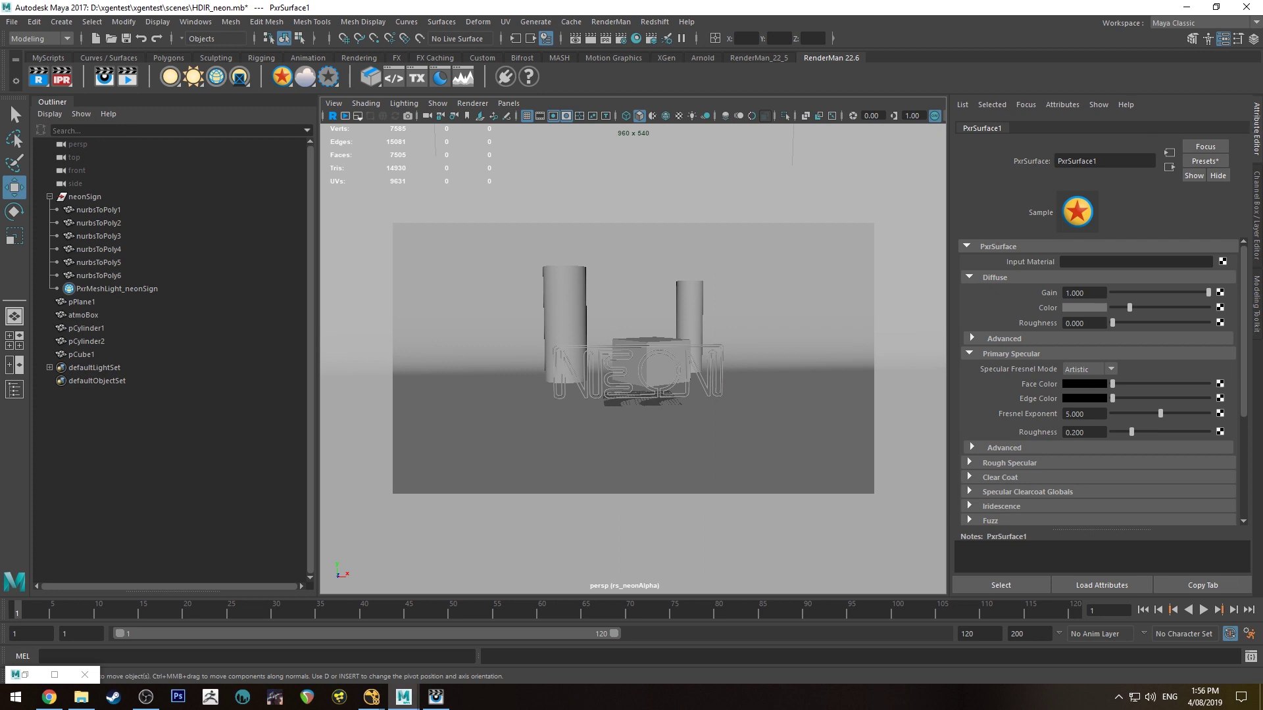
Step: Show the PxrVolume2 shader settings of atmoBox and examine its Density Float alongside the fog render
click(88, 315)
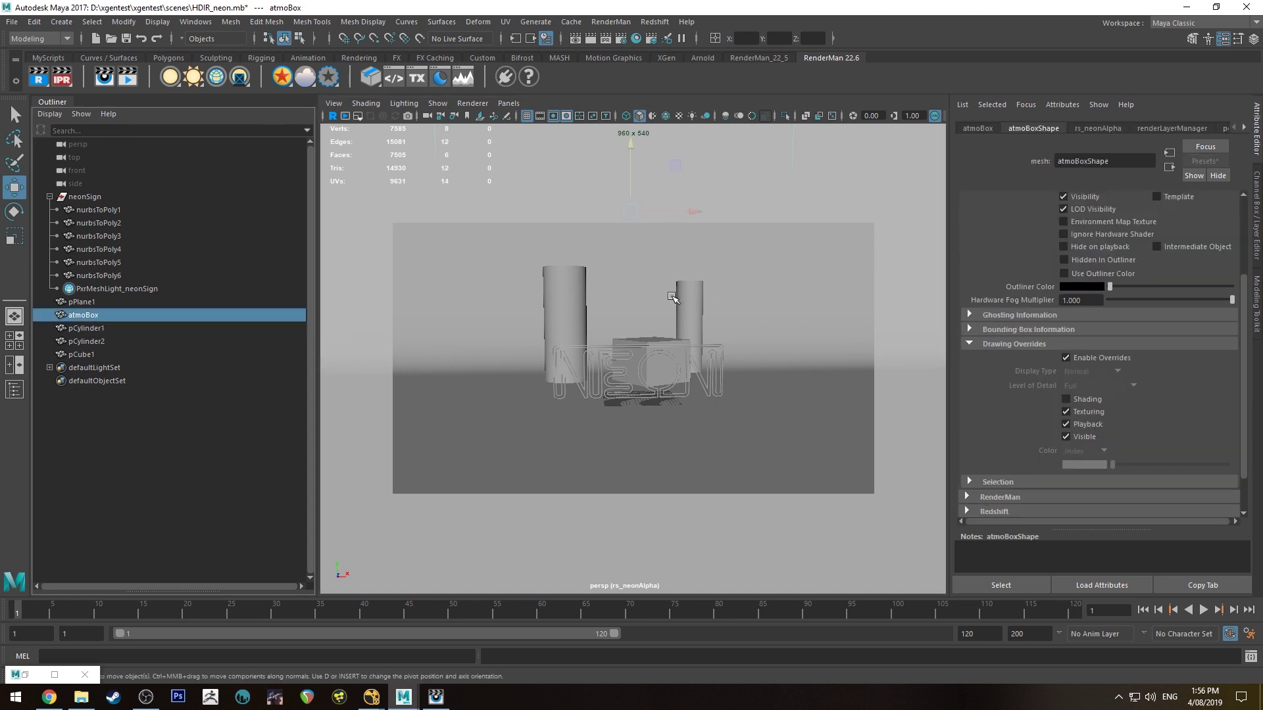
click(1243, 128)
click(1243, 129)
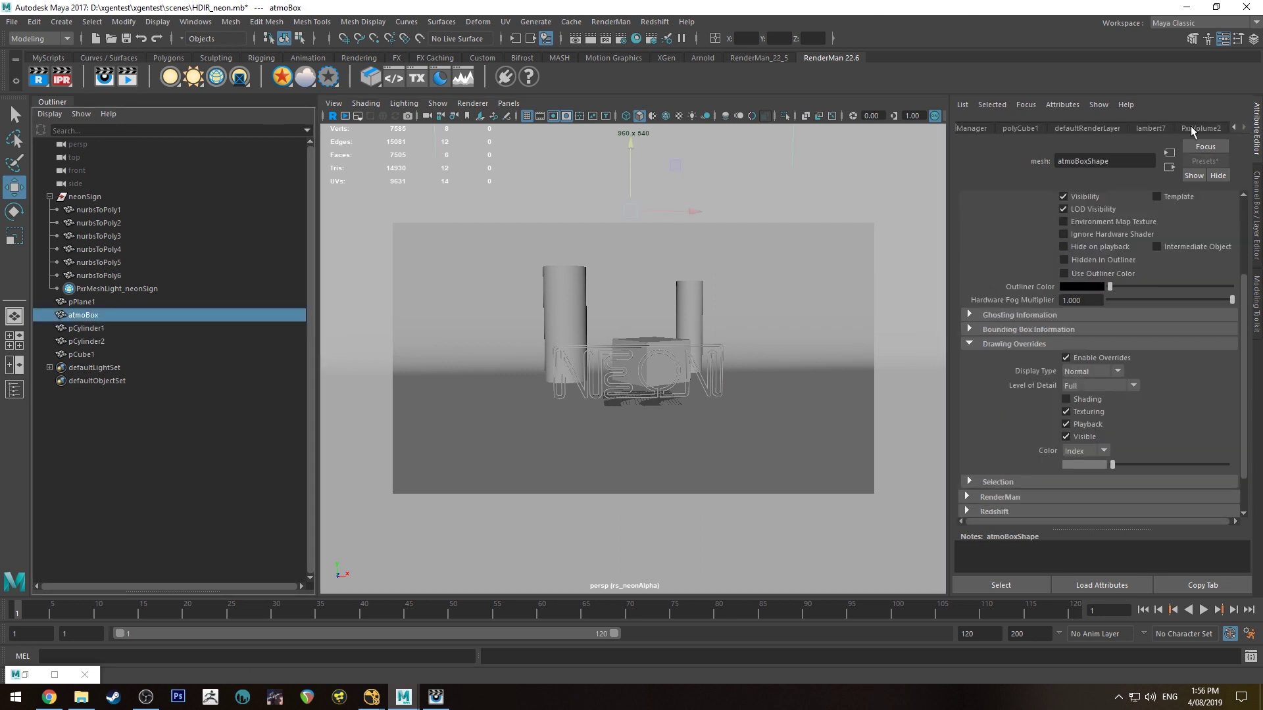
click(1194, 129)
click(1094, 381)
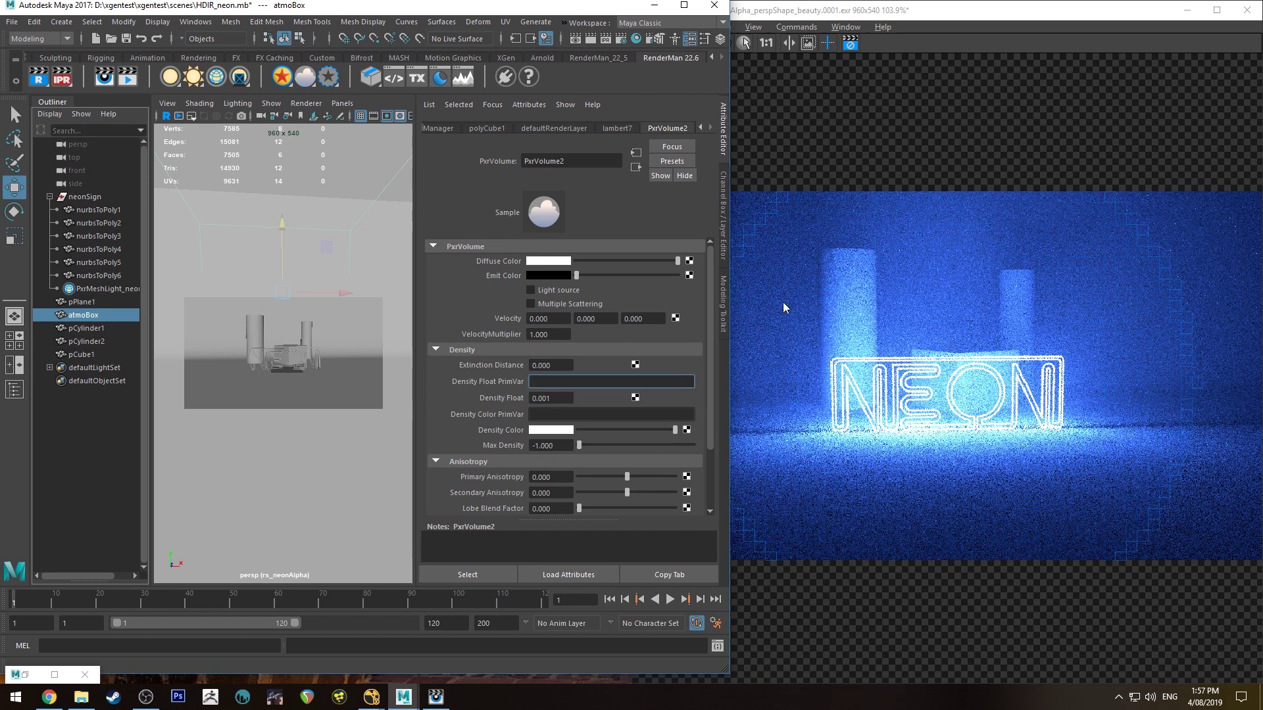
key(Tab)
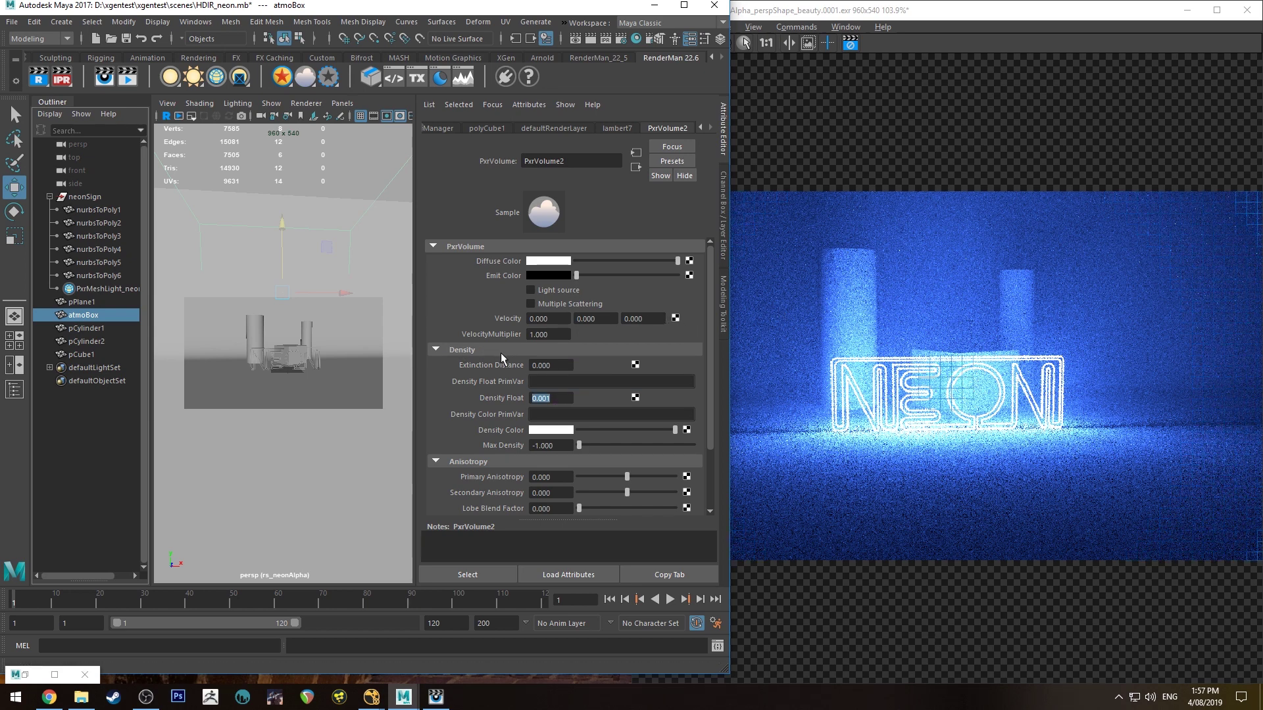
click(908, 228)
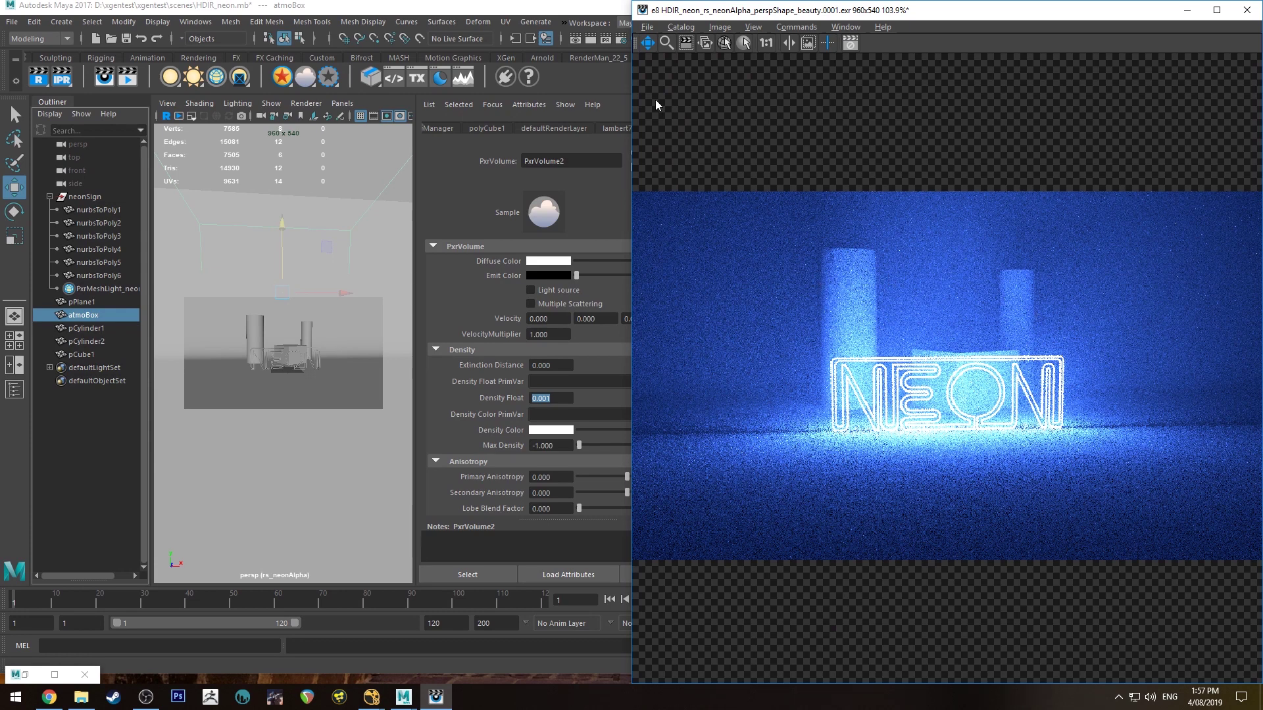
click(532, 8)
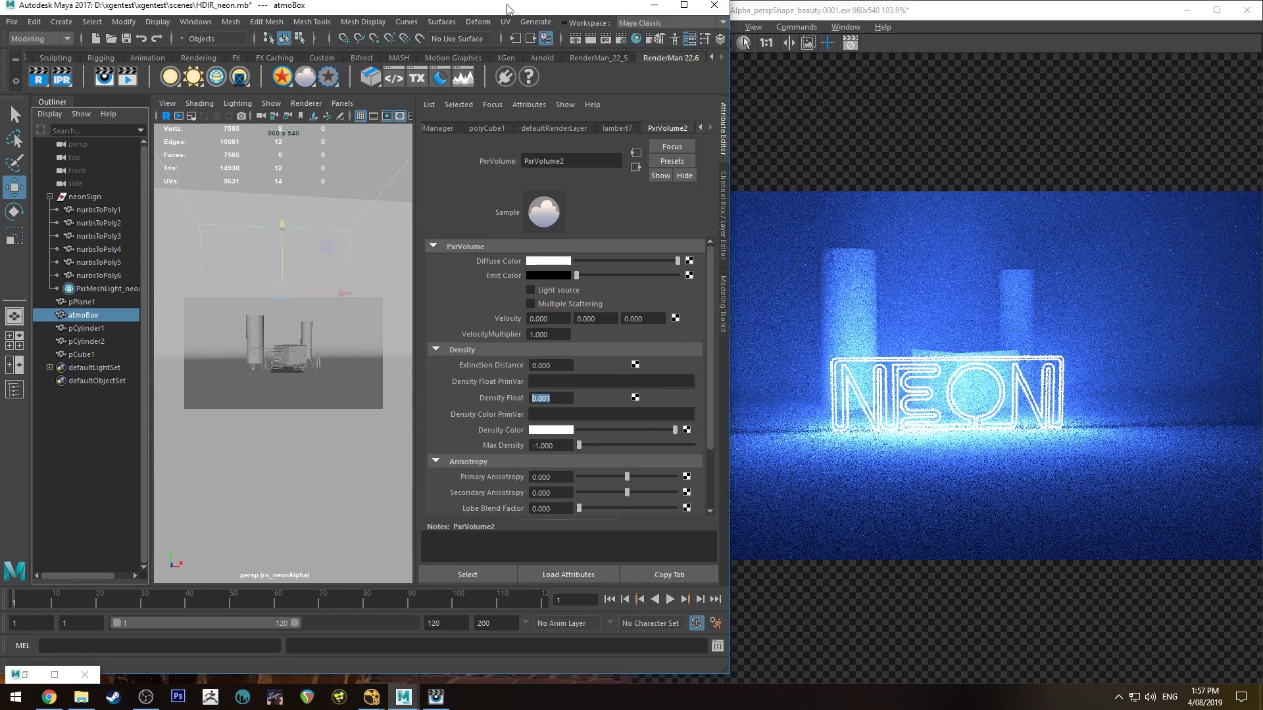
double_click(686, 7)
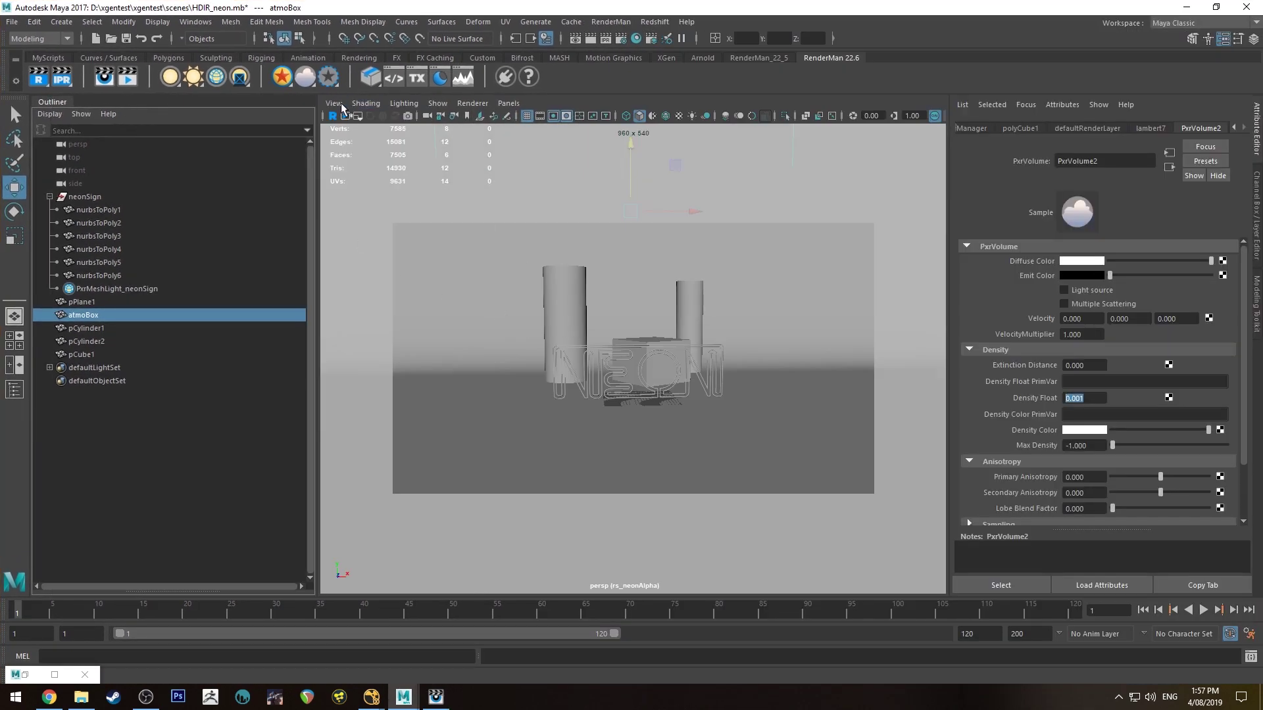
Step: Switch to the closer bookmarked camera view of the sign and start a new interactive RenderMan render
click(333, 103)
mouse_move(401, 337)
click(532, 334)
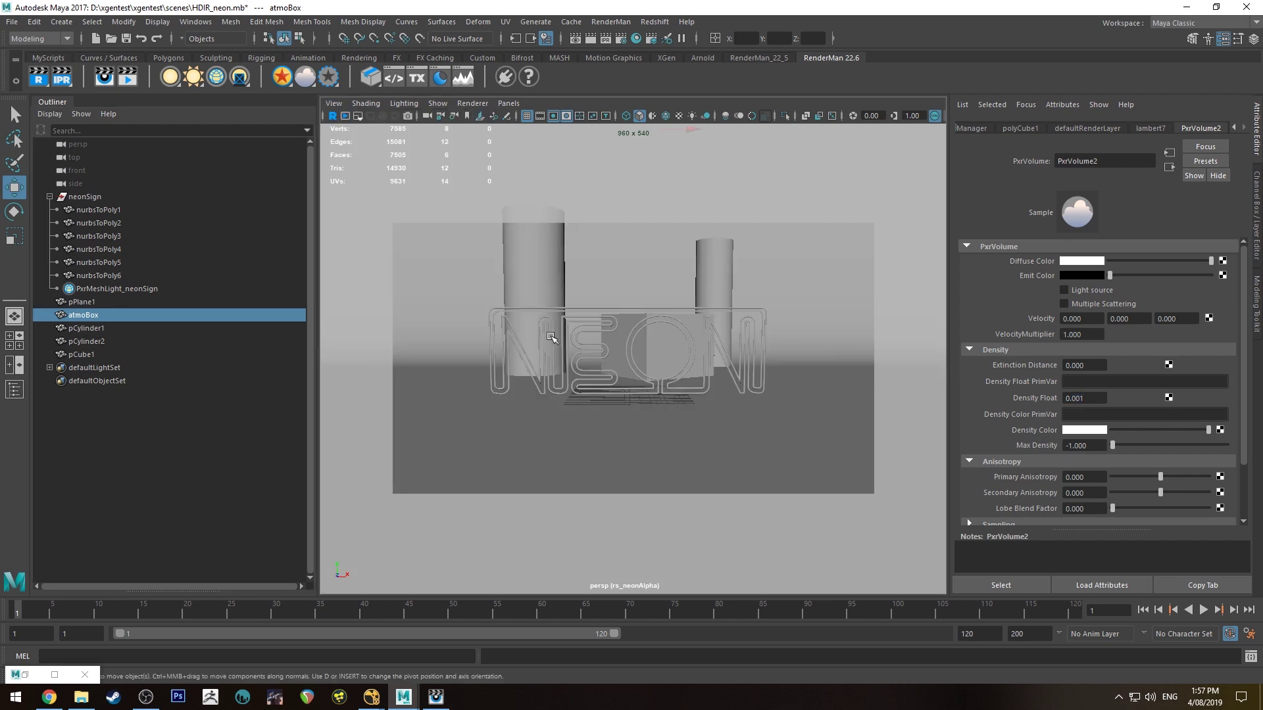
click(436, 697)
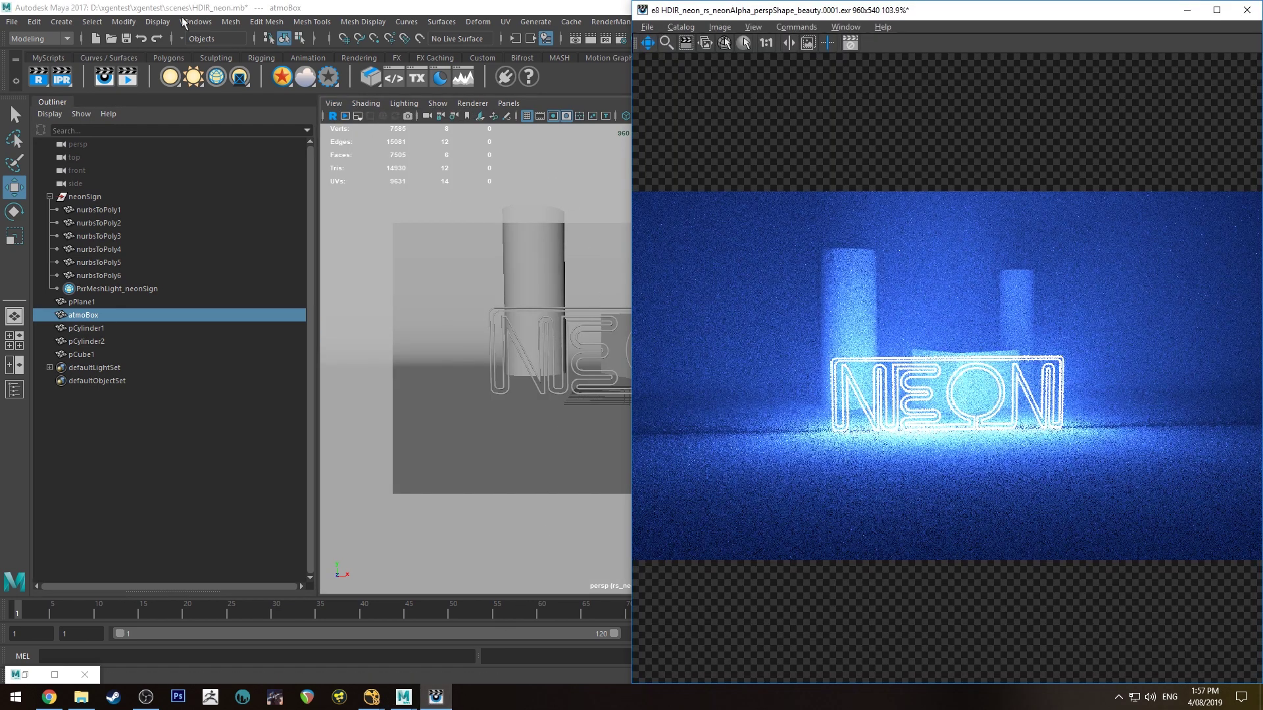
click(62, 77)
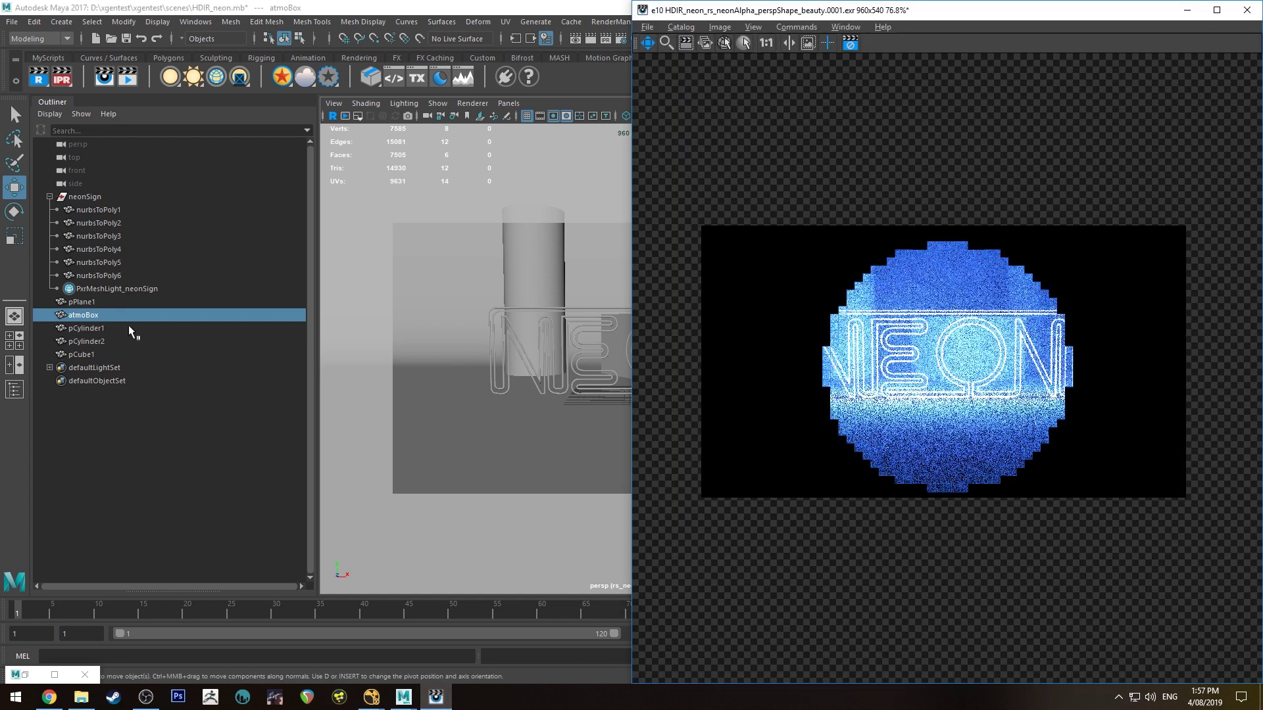
Step: Hide atmoBox, check the render without fog, and stop the interactive render
click(99, 316)
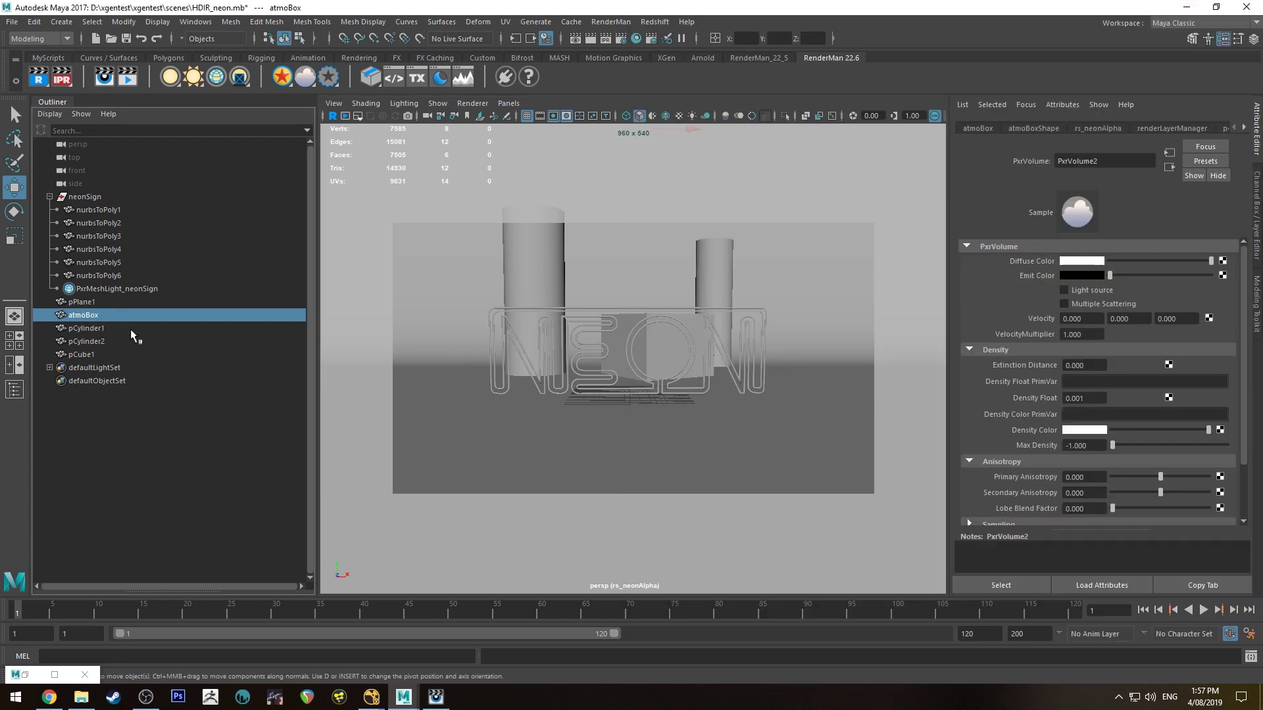
key(ctrl+h)
click(436, 696)
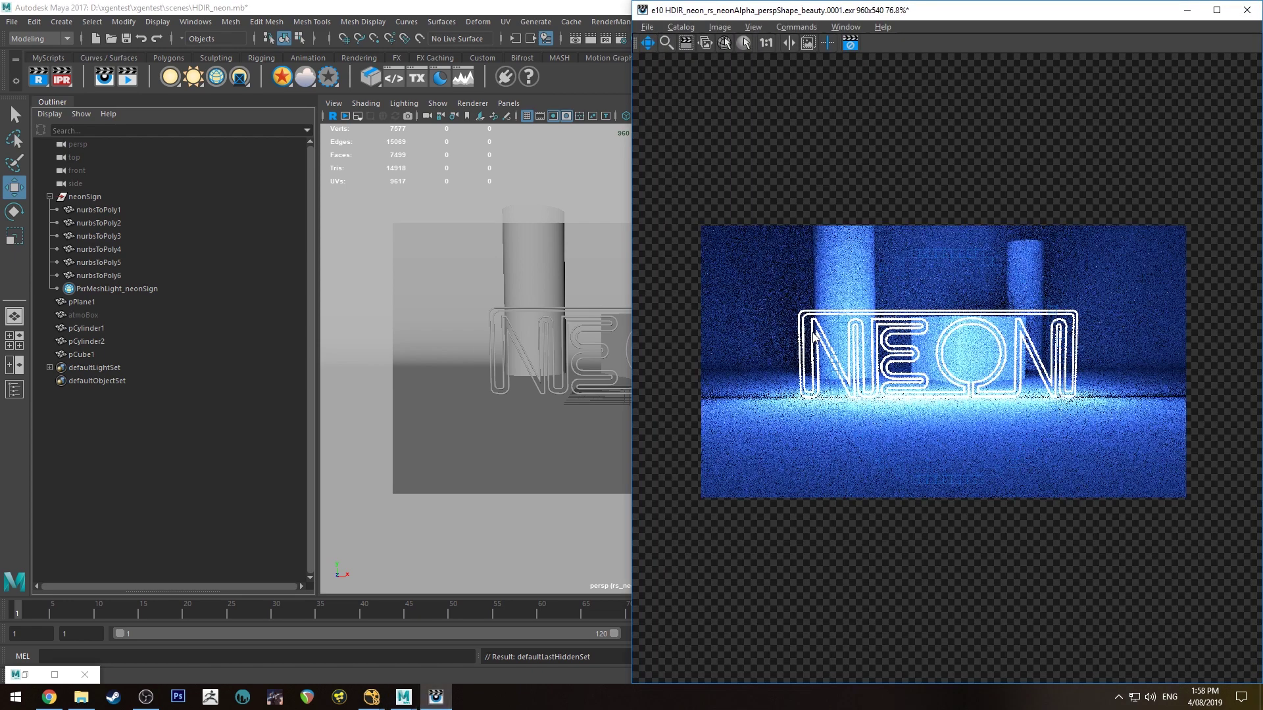
click(850, 43)
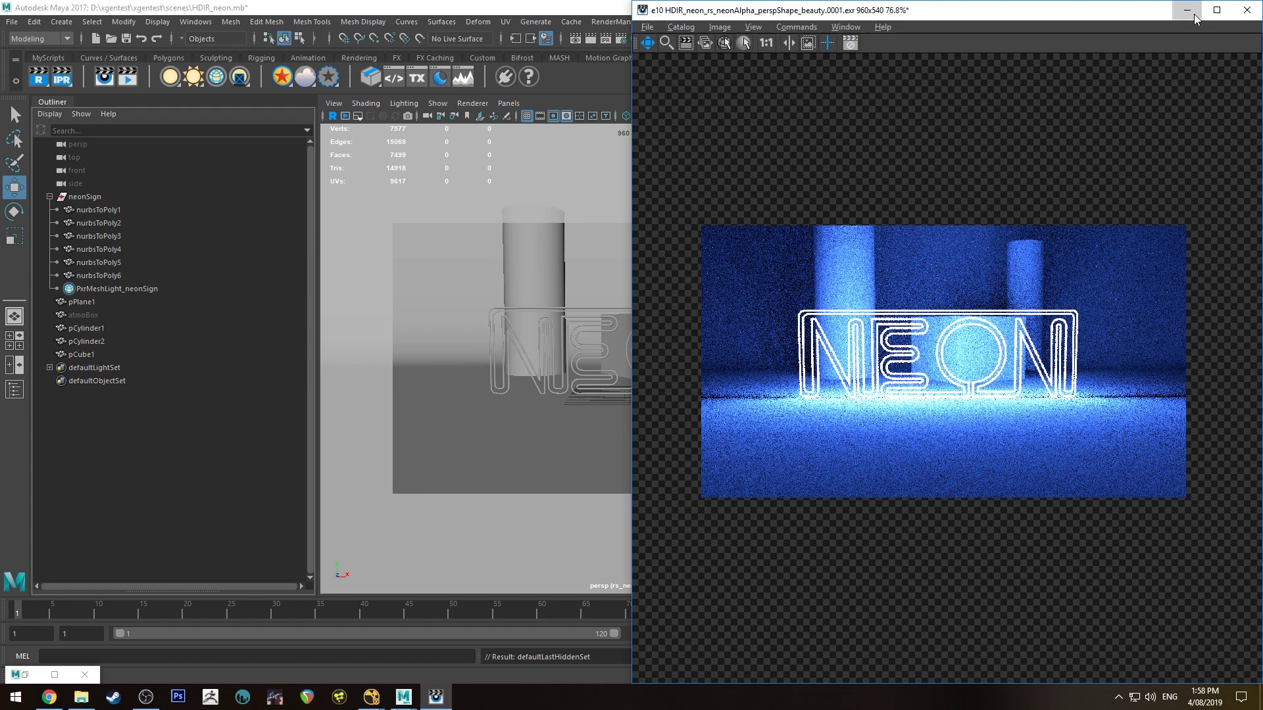
click(1192, 13)
Step: Add the z depth channel to the beauty display in the RenderMan AOV settings and save the scene
click(621, 38)
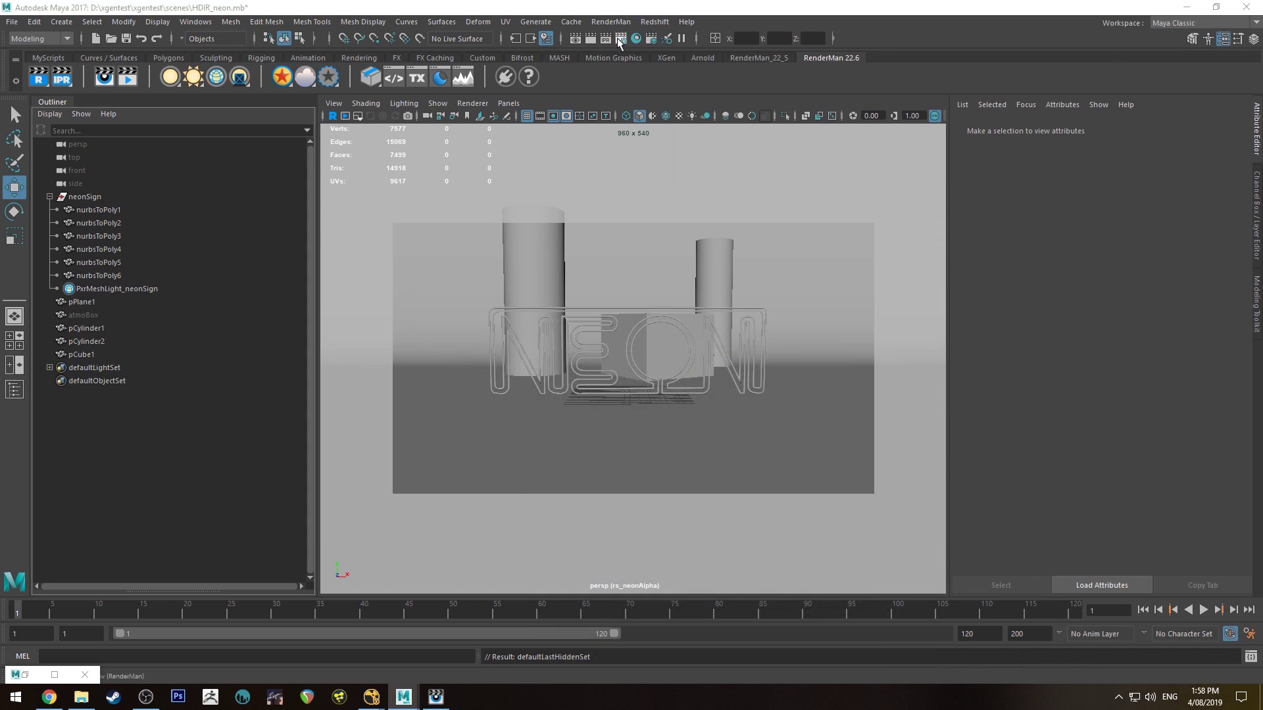
scroll(401, 369, up, 4)
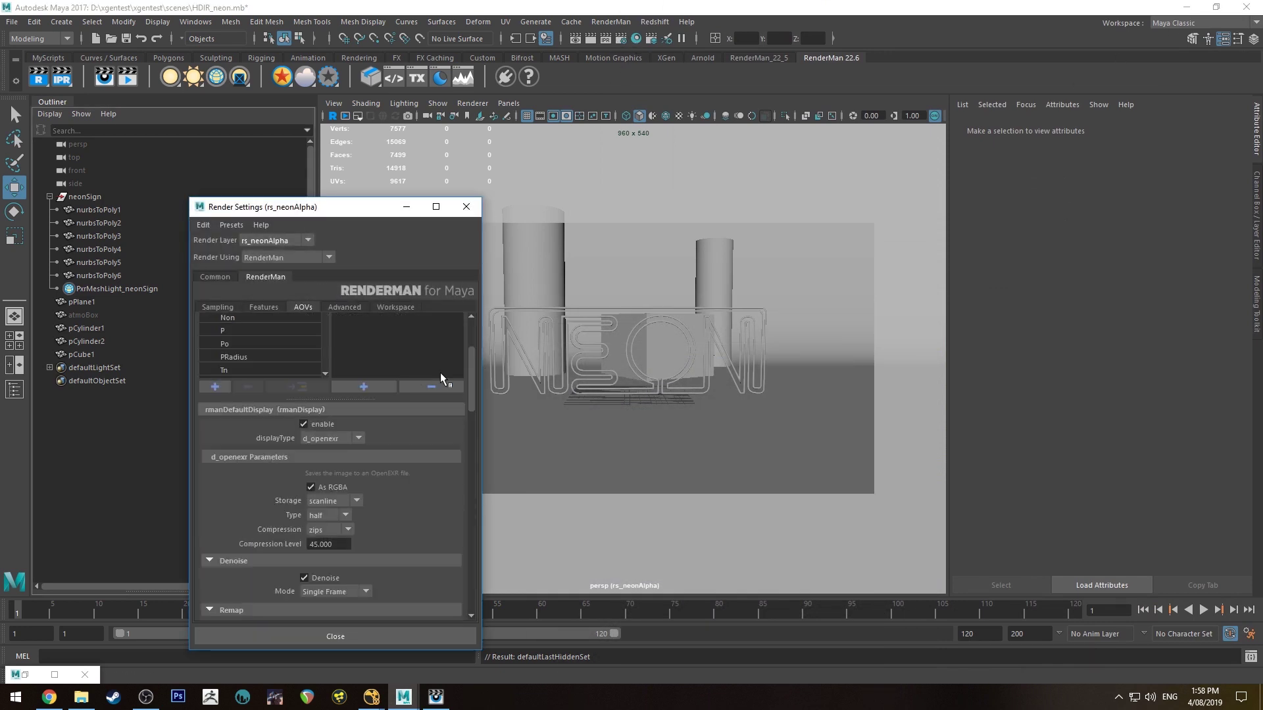
scroll(472, 363, up, 3)
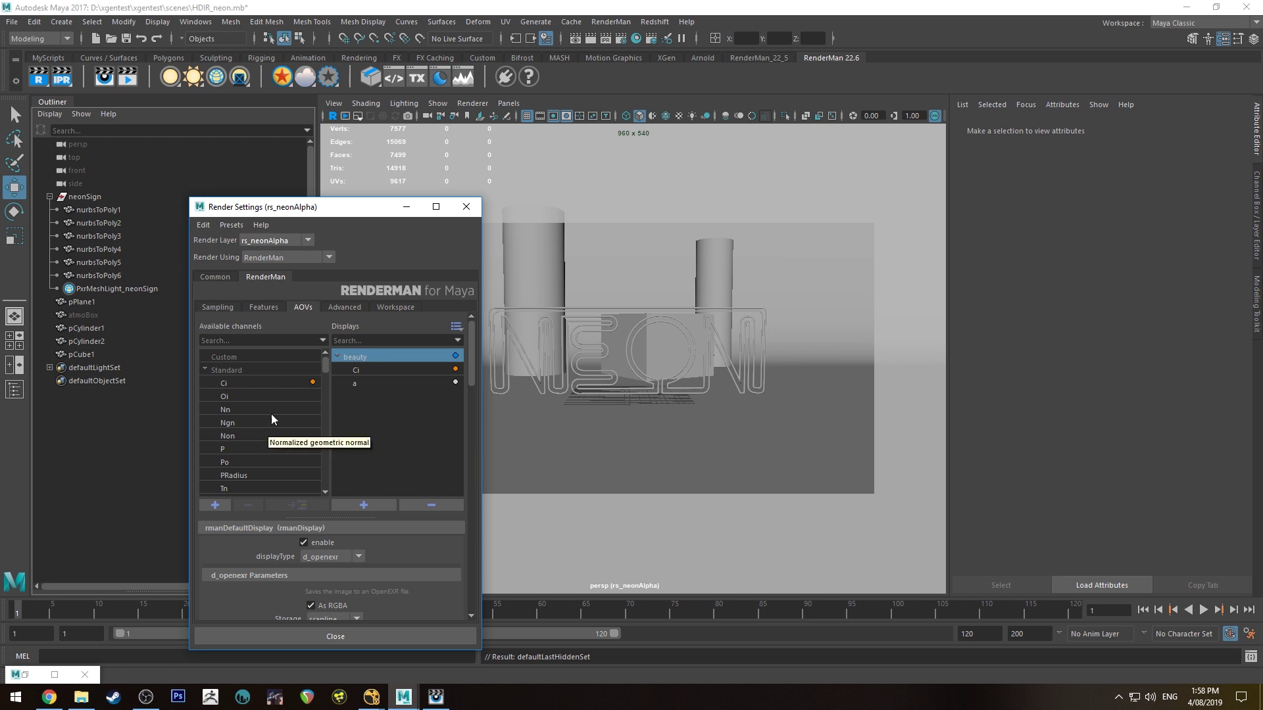
scroll(247, 413, down, 5)
scroll(247, 428, down, 3)
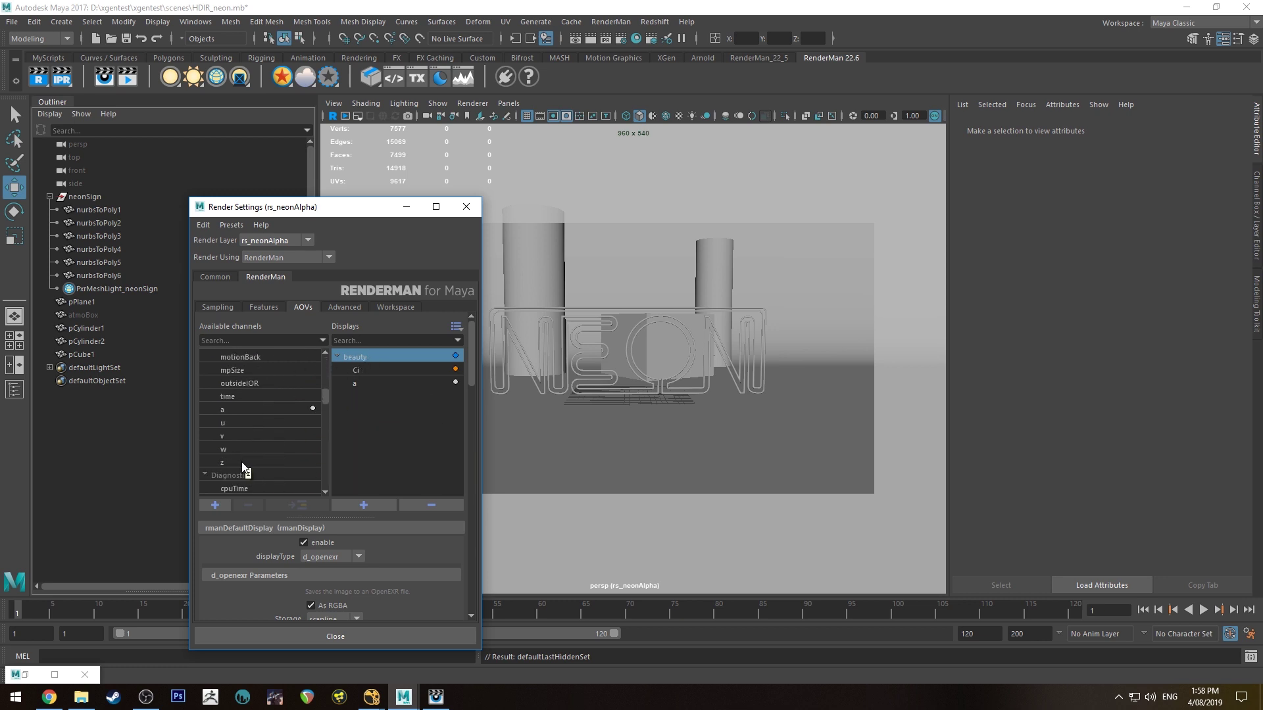
click(242, 464)
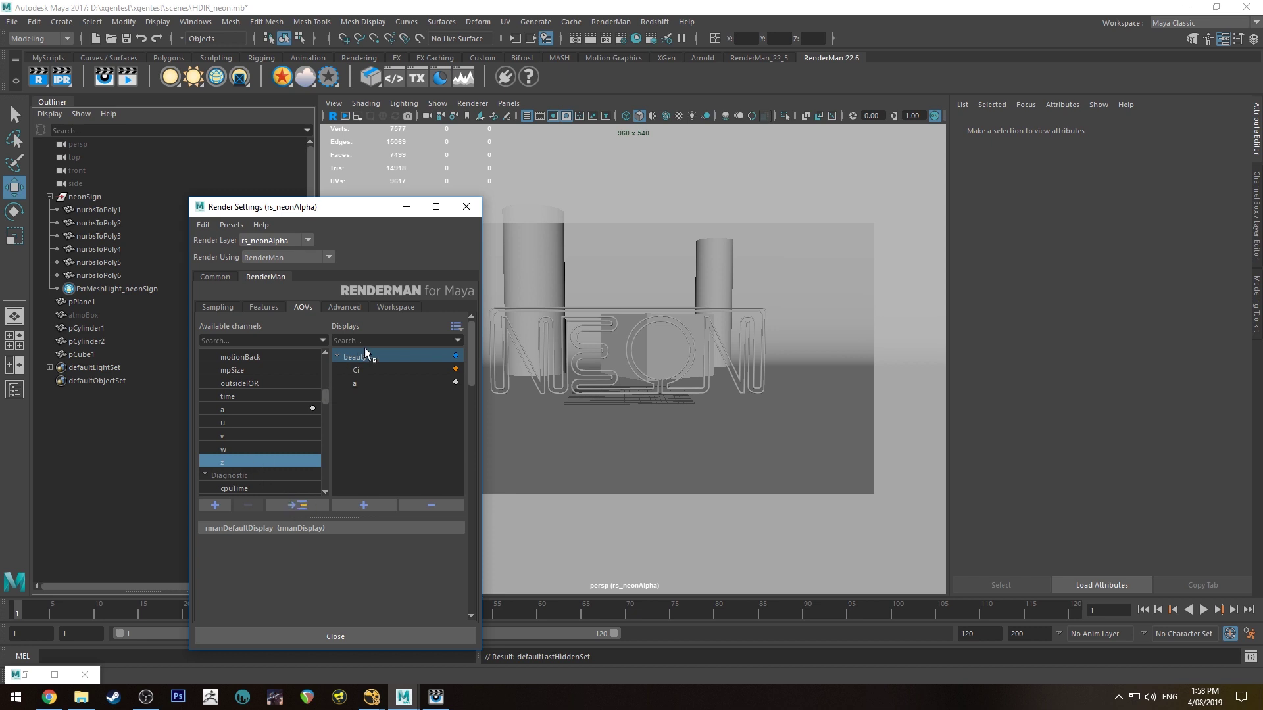
click(370, 358)
click(304, 507)
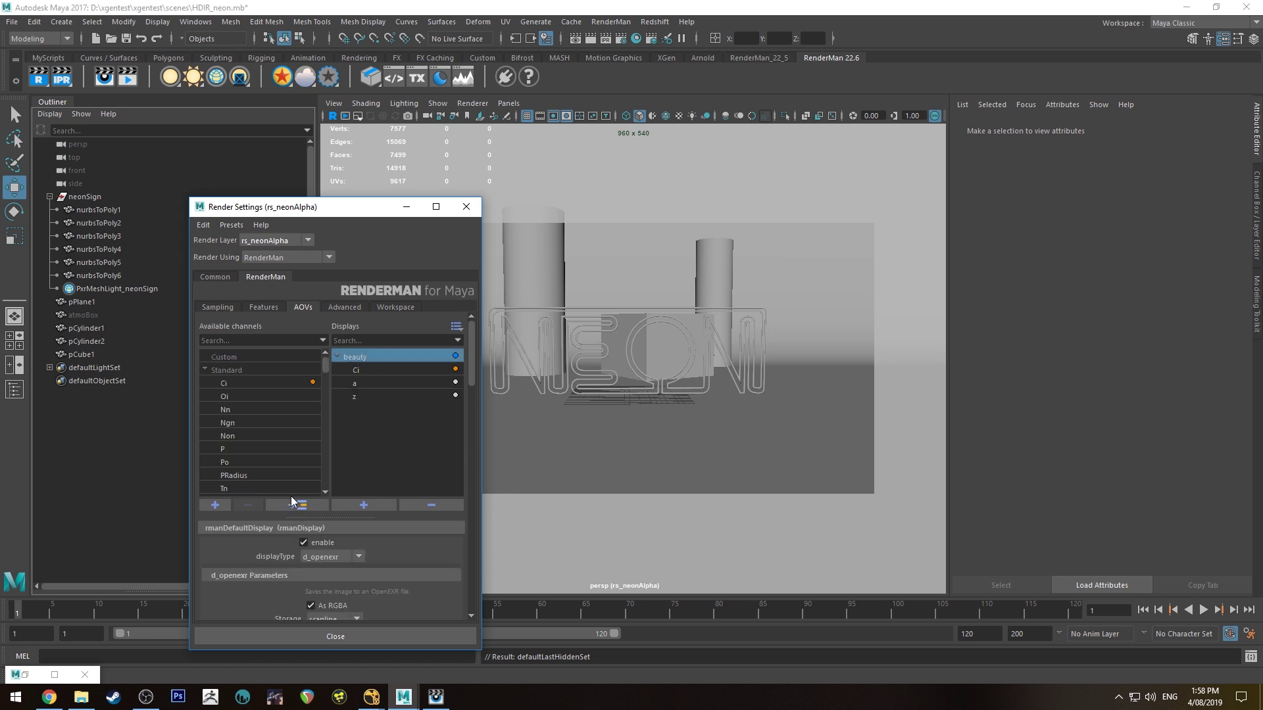
click(356, 395)
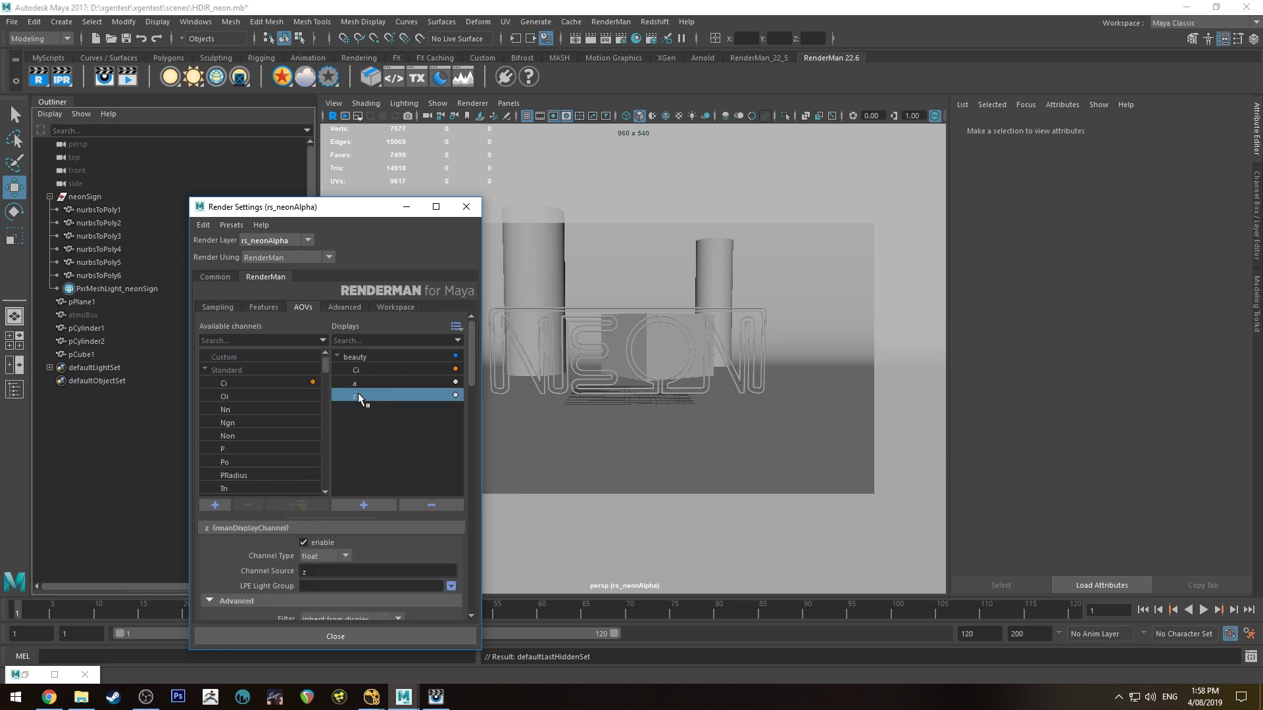
click(391, 358)
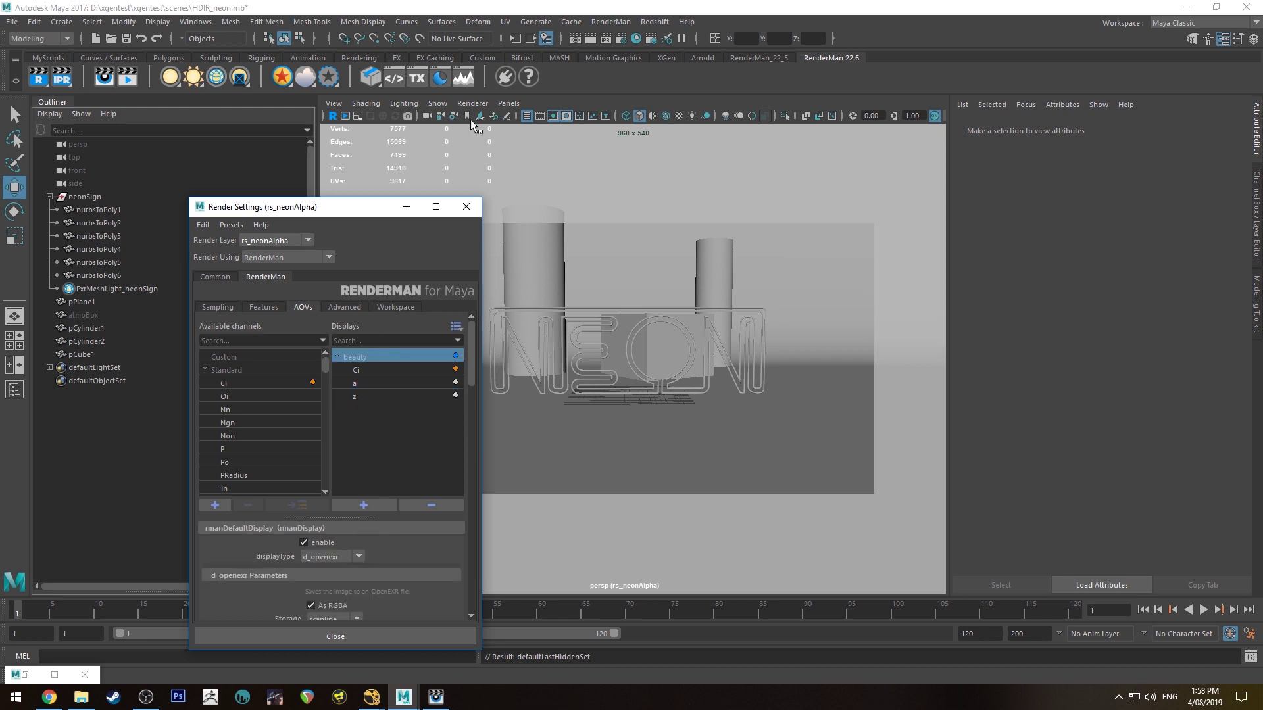
click(467, 207)
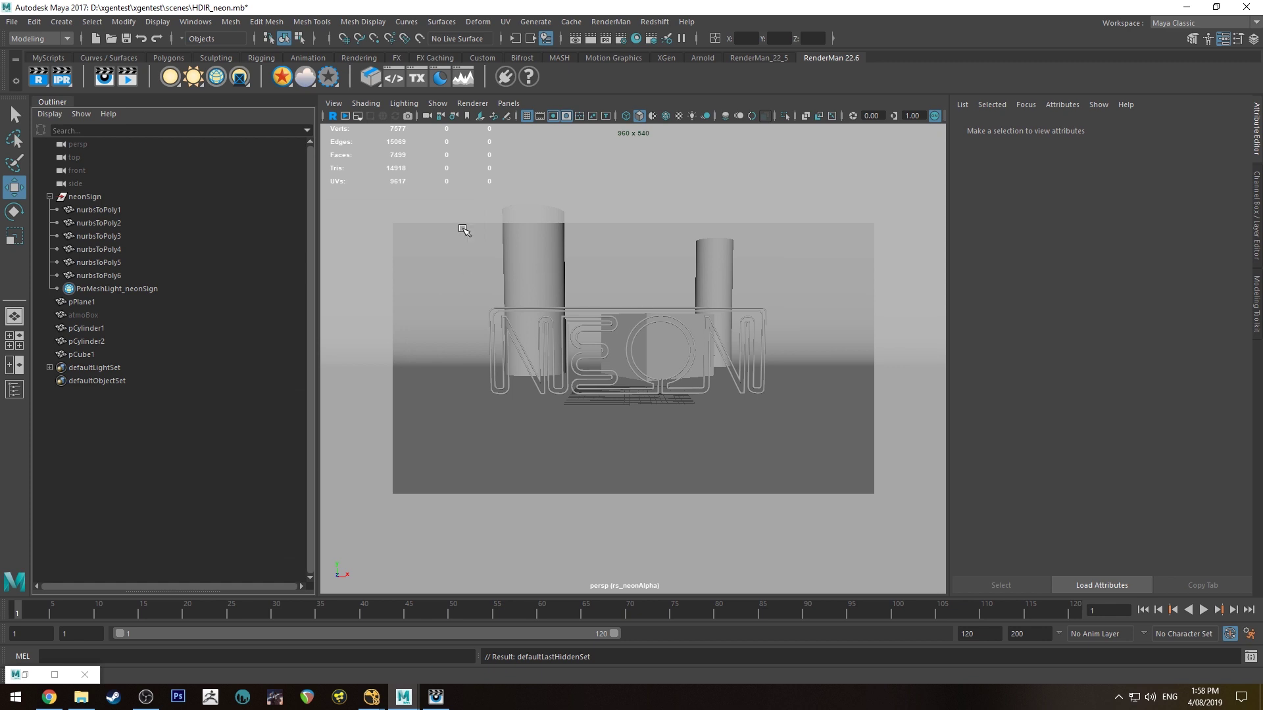
key(ctrl+s)
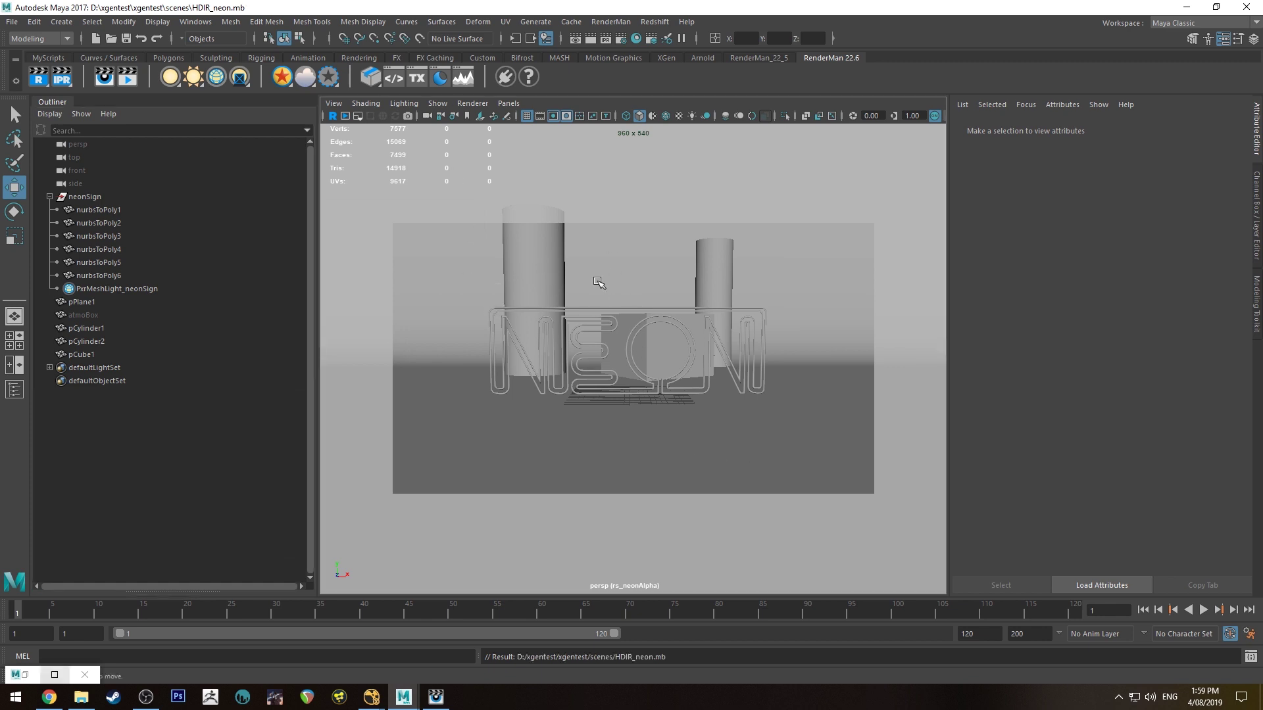
Step: Create a new render layer in Render Setup and name it sign, with the neonSign group selected
click(651, 40)
click(99, 196)
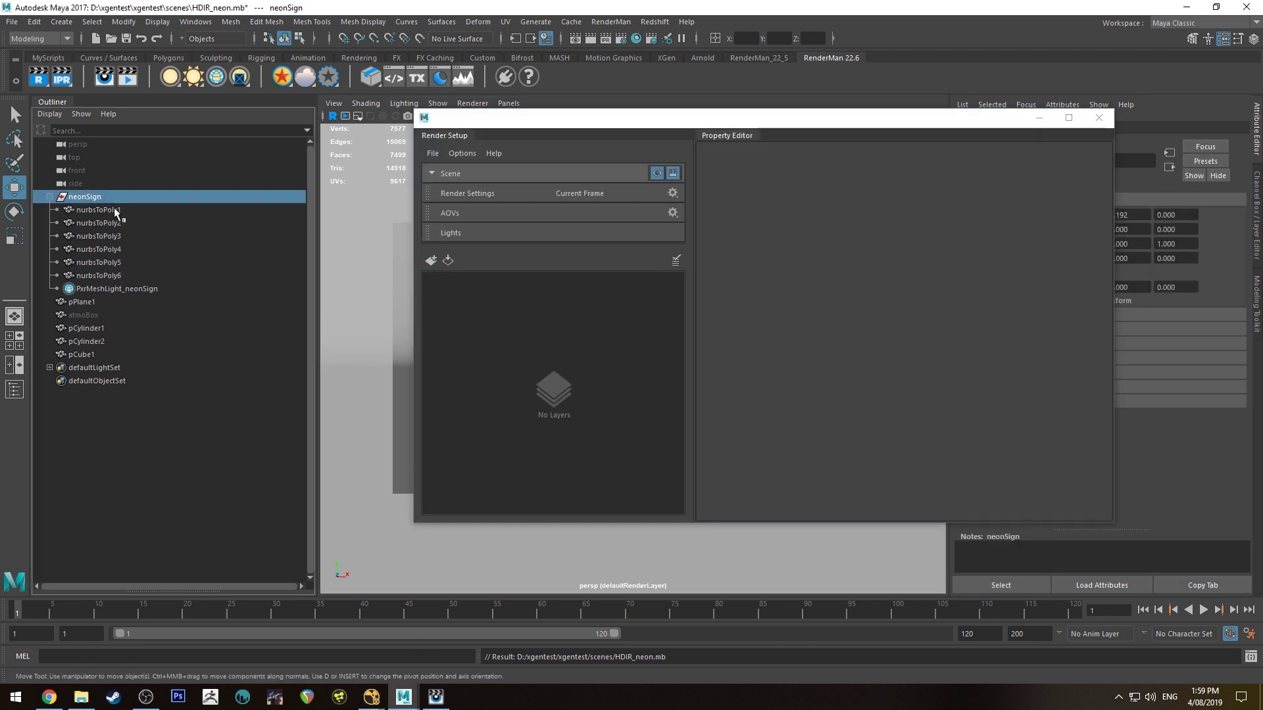
mouse_move(606, 119)
mouse_down()
mouse_move(975, 125)
mouse_move(959, 93)
mouse_move(617, 99)
mouse_move(613, 118)
mouse_up()
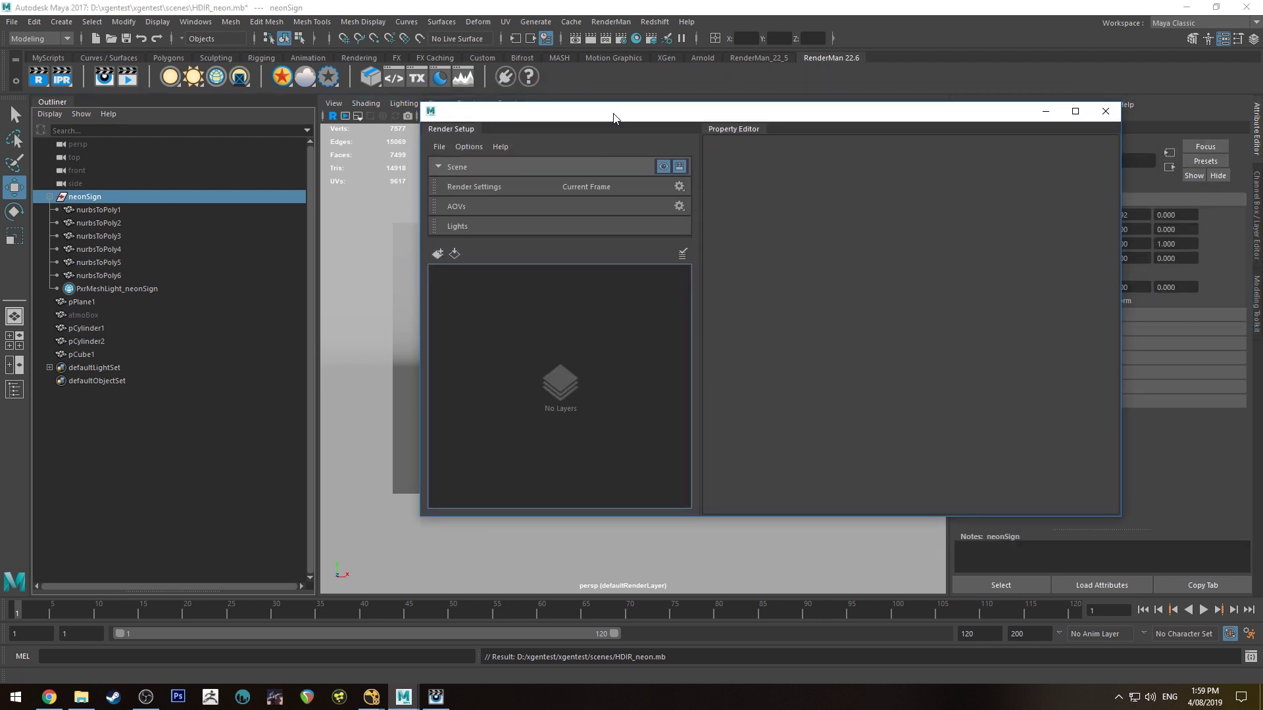
click(436, 255)
drag(556, 276, 460, 276)
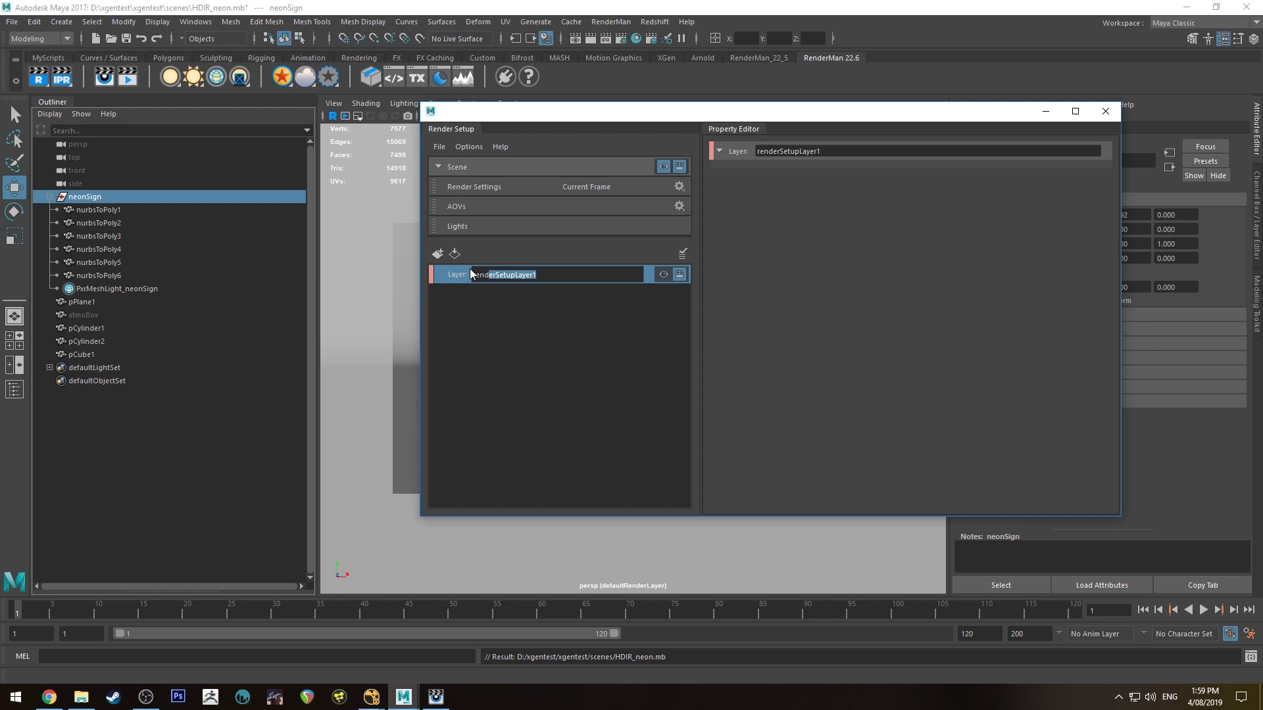
text(Sign)
key(Return)
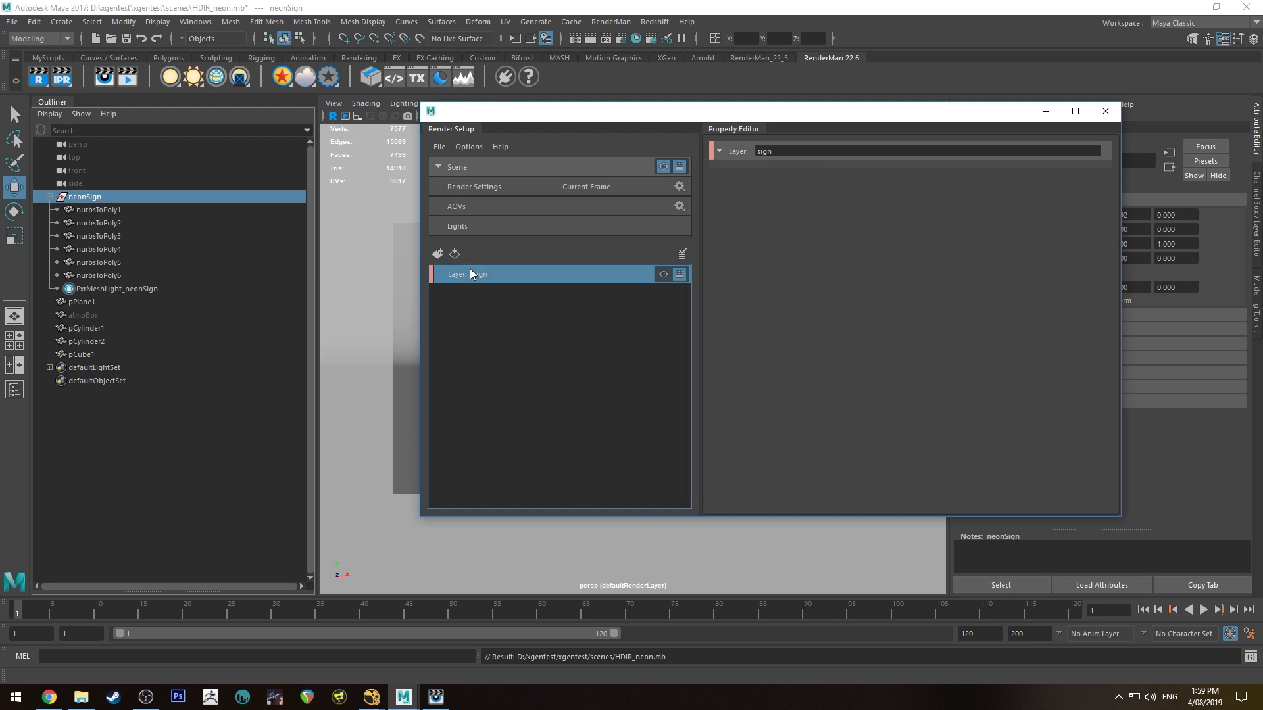
Step: Create a collection named neonSign1 in the sign render layer
right_click(579, 279)
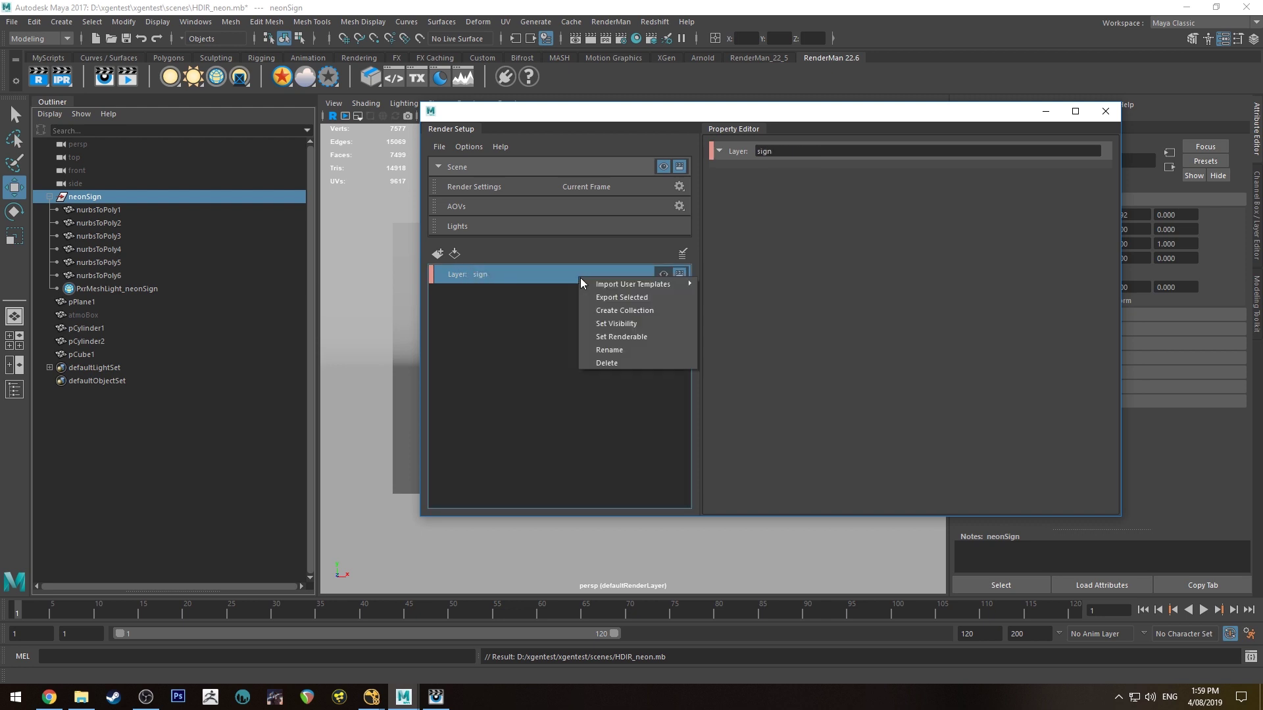
click(626, 311)
text(neon)
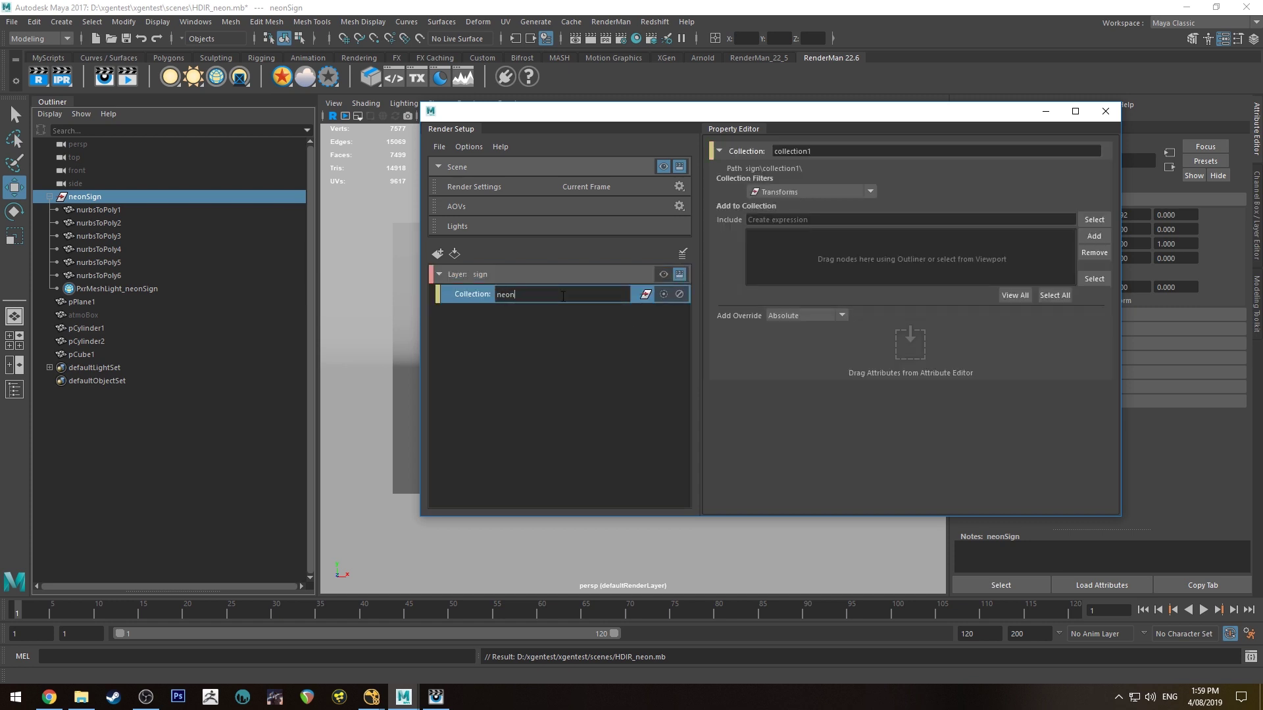
text(Sign1)
key(Return)
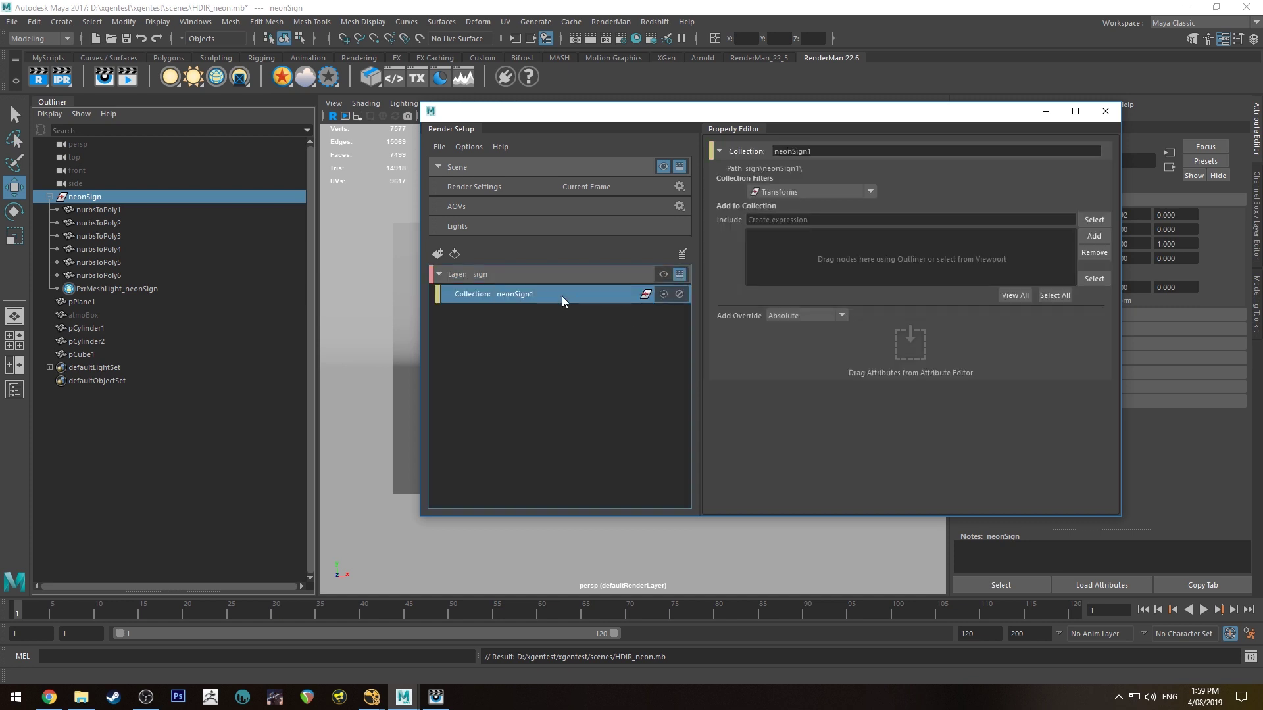
click(1102, 236)
click(934, 238)
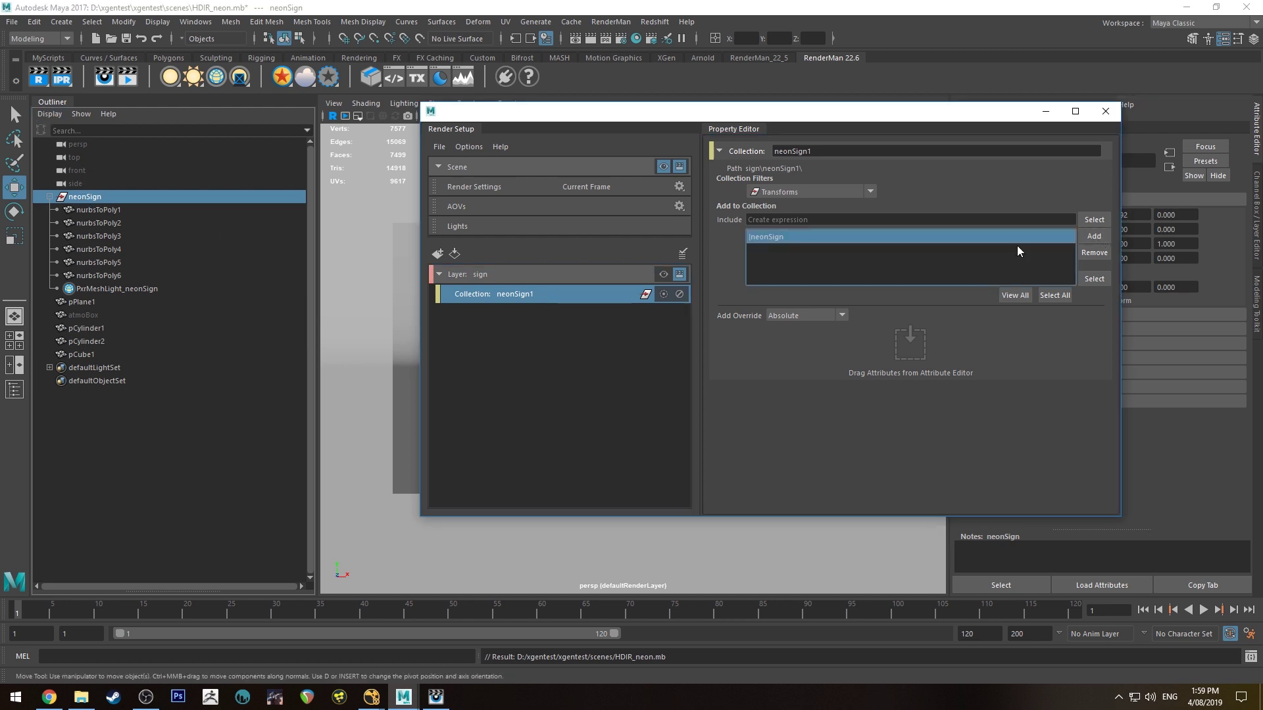
click(1089, 253)
Step: Add nurbsToPoly1 to nurbsToPoly6 and PxrMeshLight_neonSign to the neonSign1 collection, and close Render Setup
click(119, 210)
shift+click(121, 276)
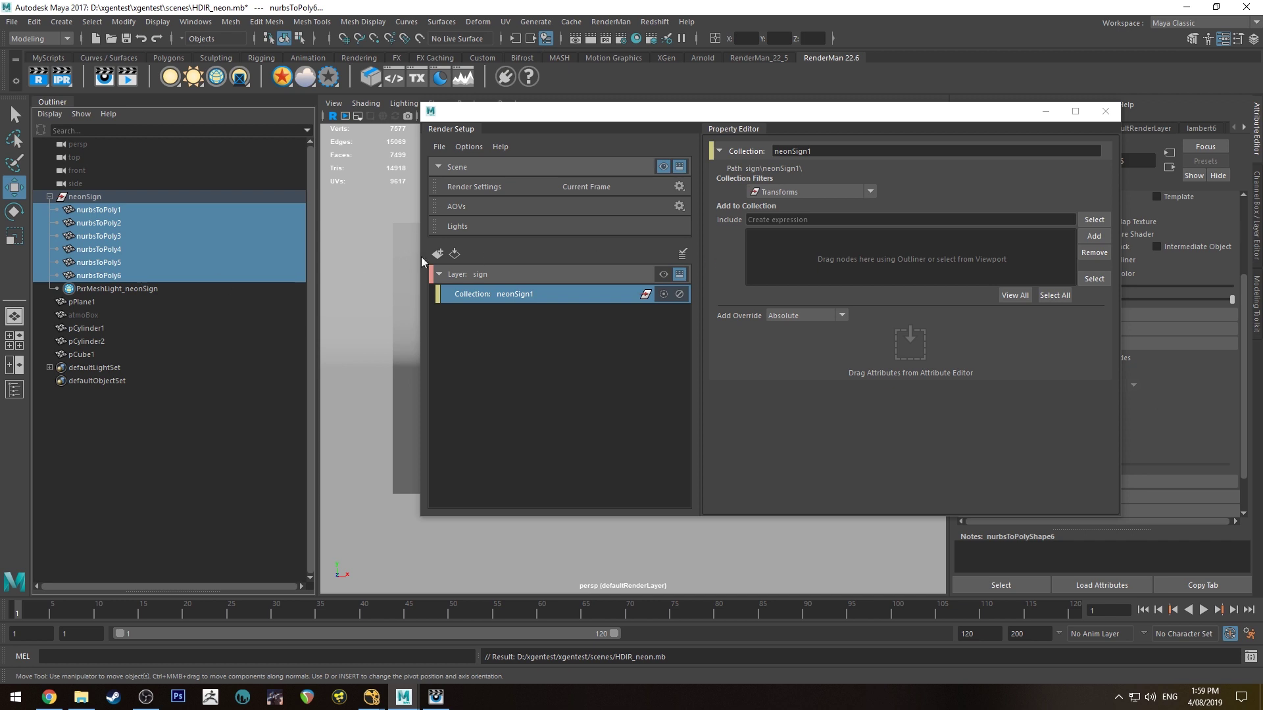
shift+click(131, 288)
click(1094, 236)
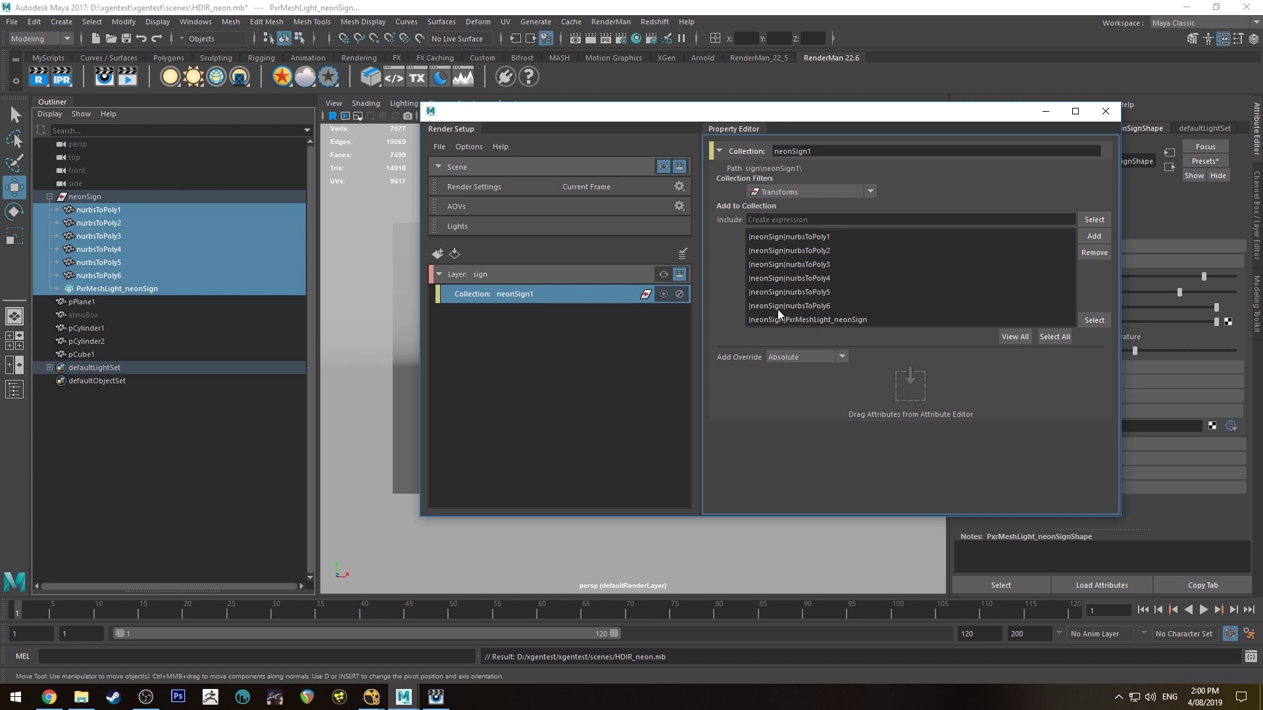
click(1106, 111)
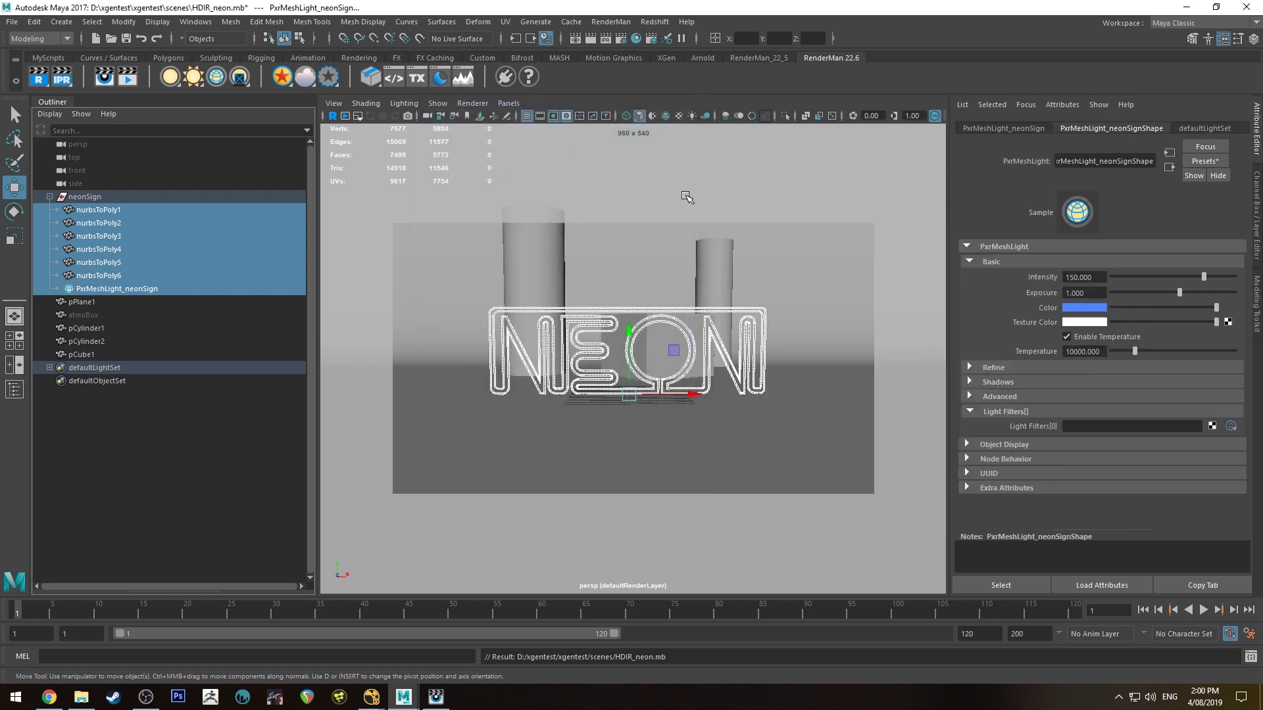
Step: Start a RenderMan batch render of the scene and select its job in LocalQueue
click(684, 262)
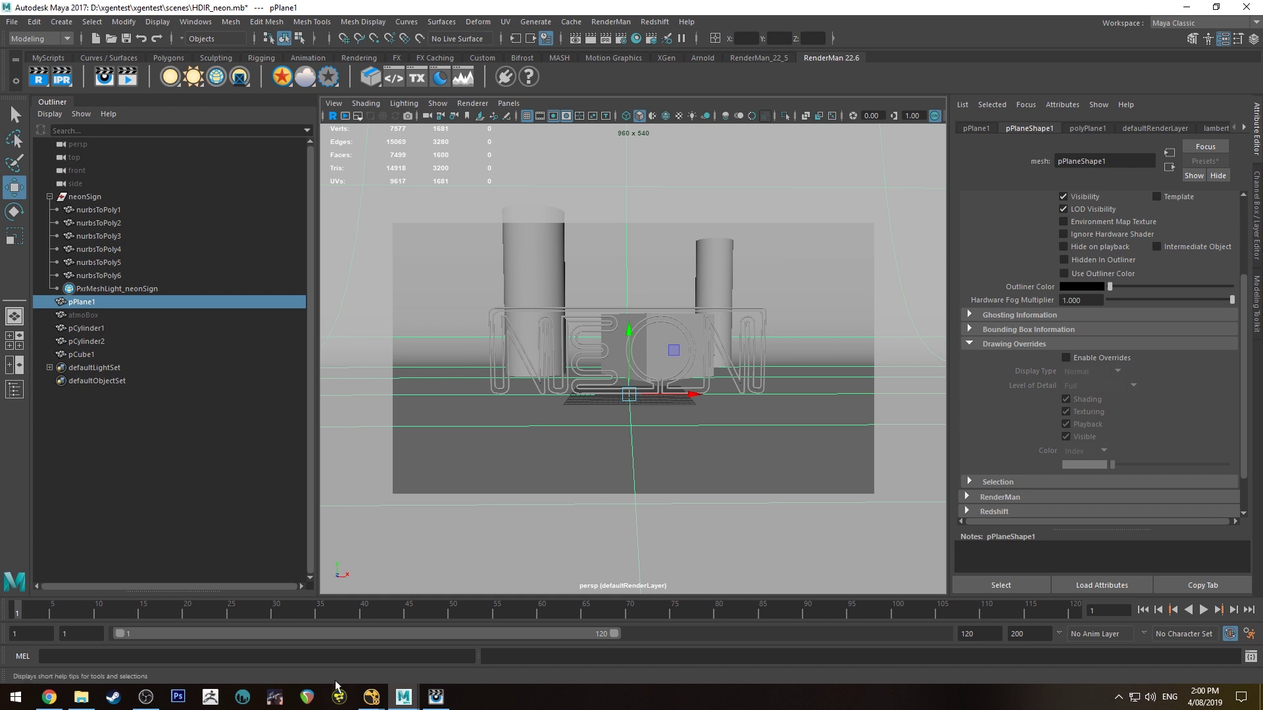
click(617, 22)
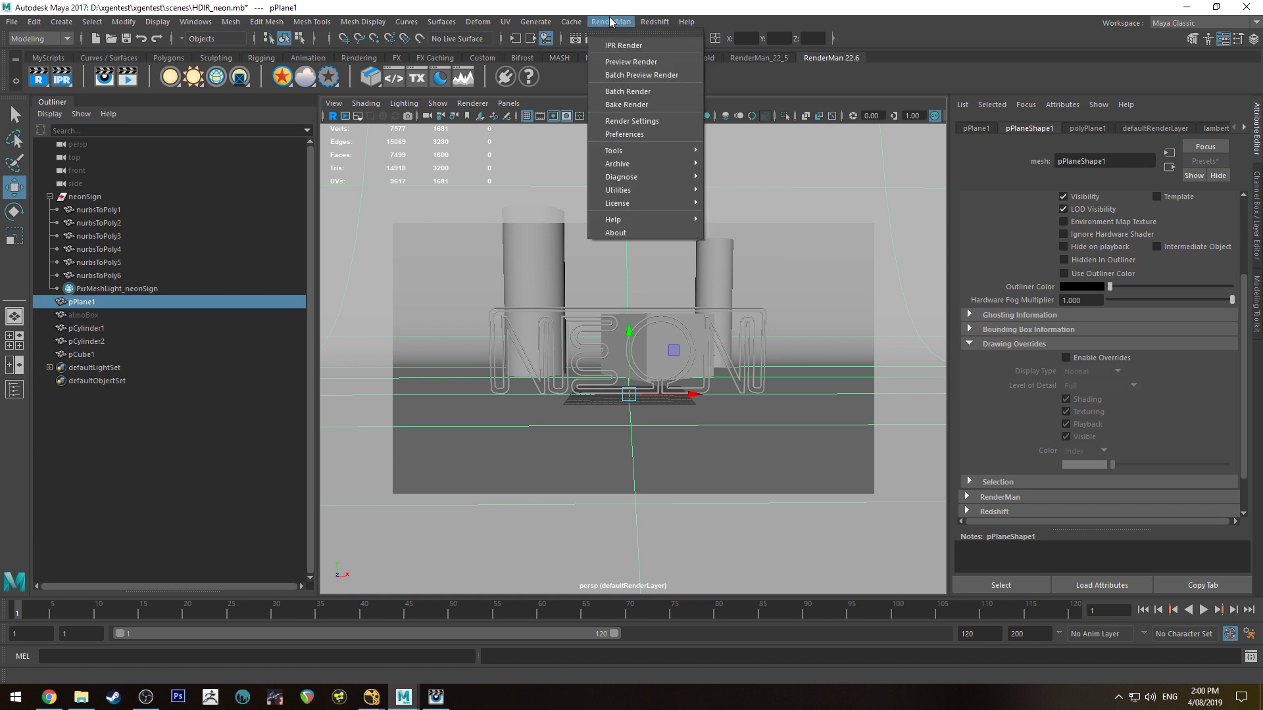
click(616, 94)
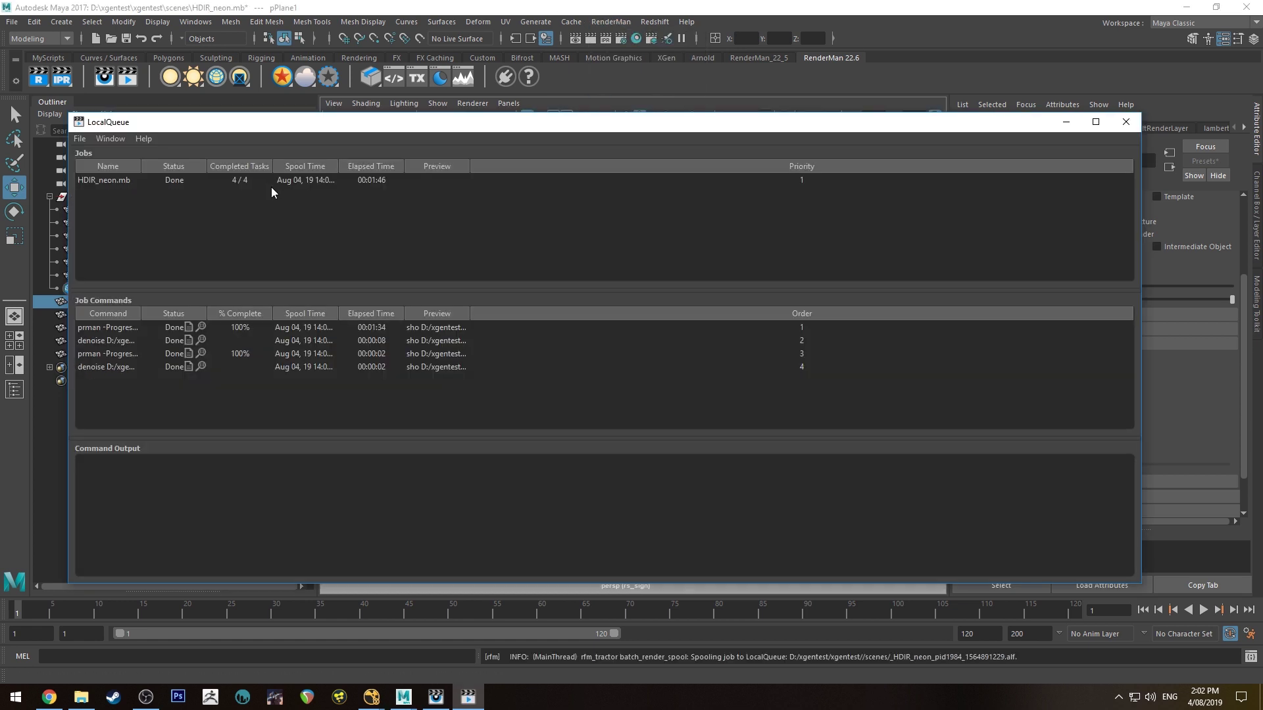
click(290, 183)
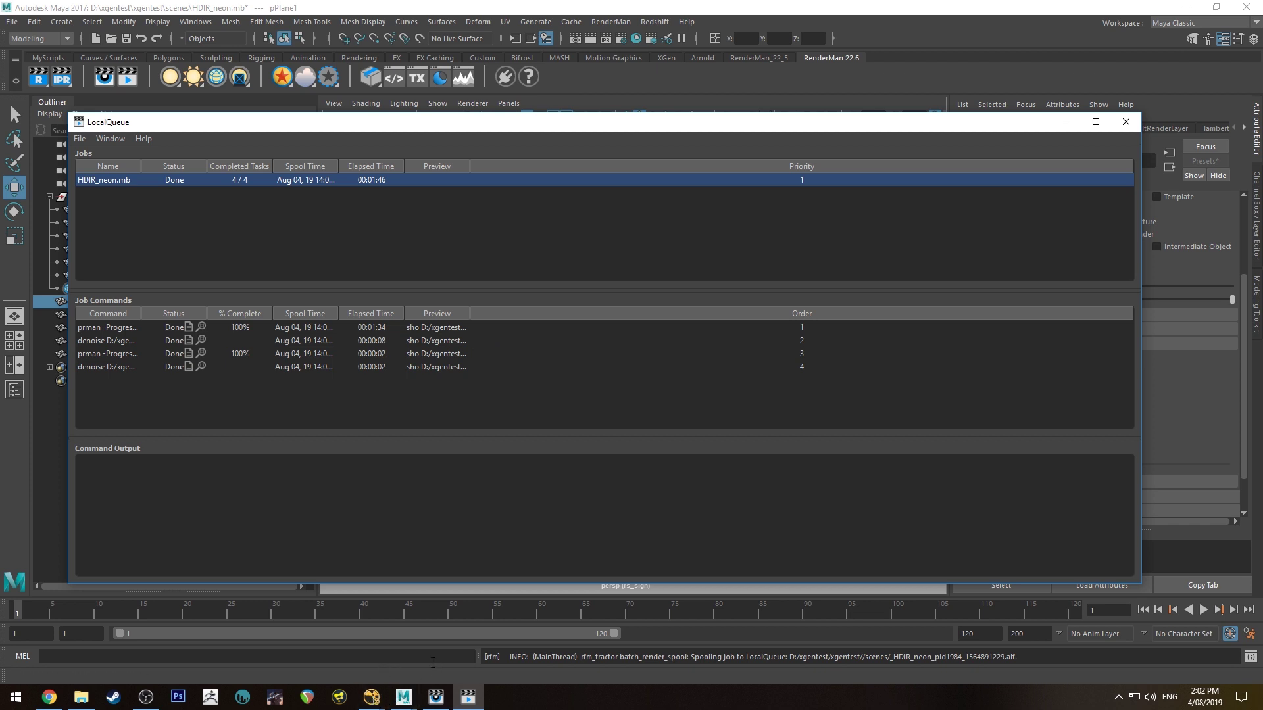
Step: Switch to NukeX and set the project's full size format to a new 960 x 540 format named 540p
click(373, 698)
key(s)
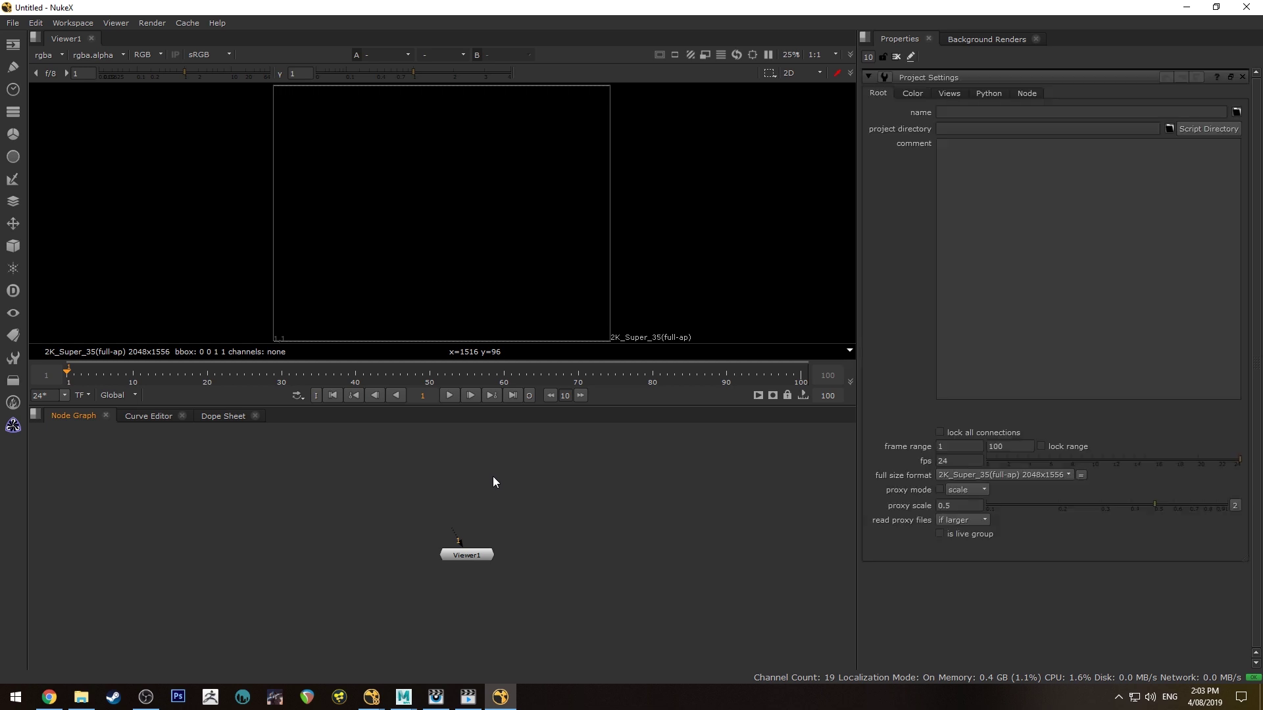
click(980, 473)
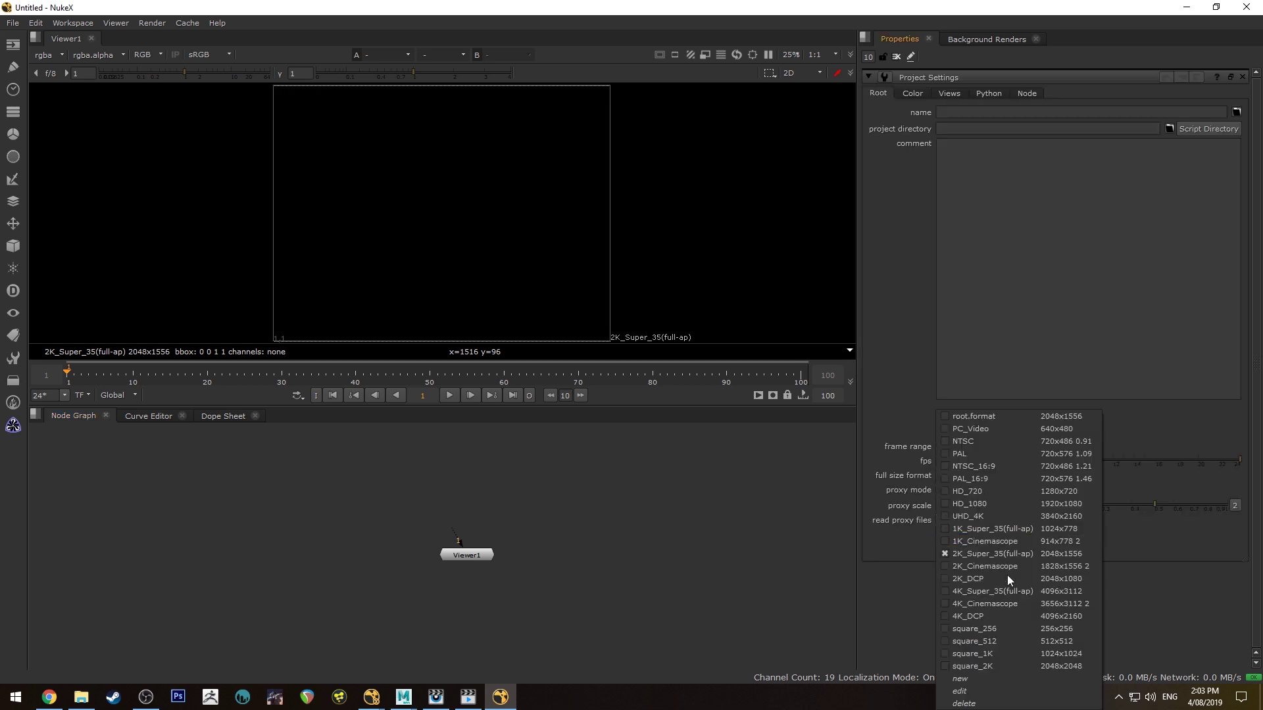
click(972, 679)
key(Tab)
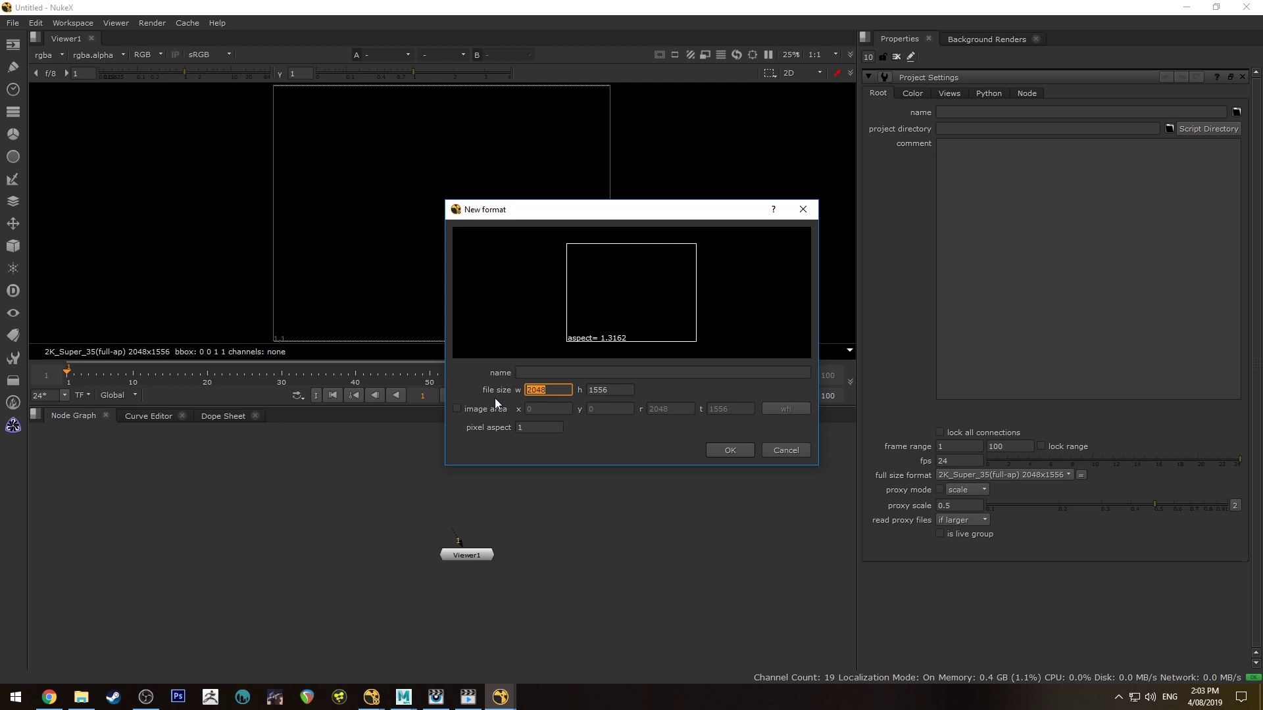
text(960)
key(Tab)
text(540)
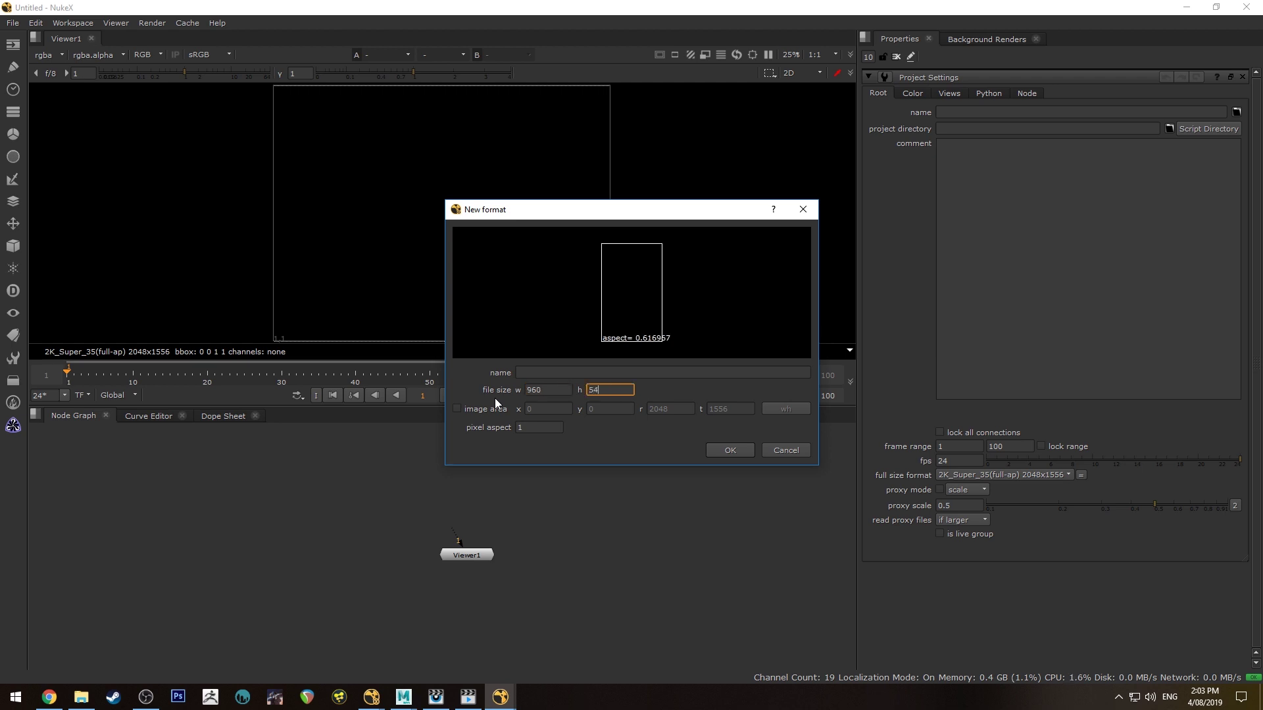
click(546, 372)
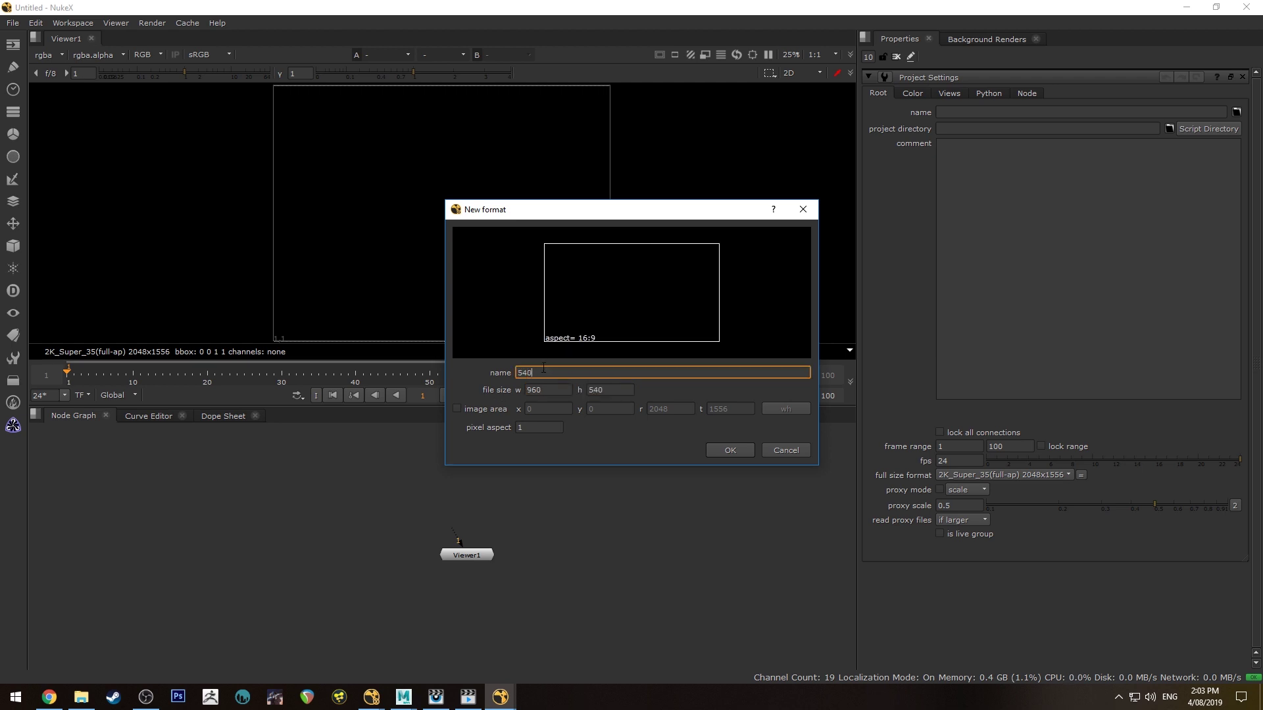
click(741, 453)
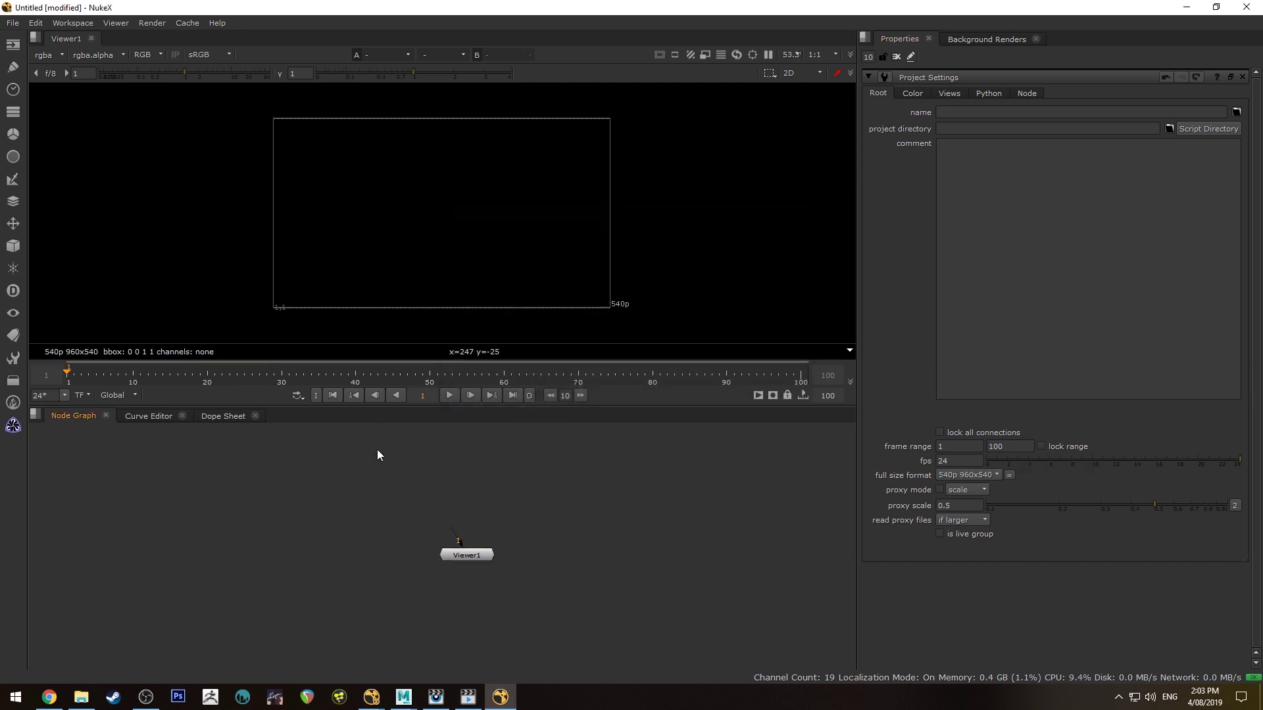
Step: Read in the four rendered filtered and variance EXR files, spread out the nodes, and view the master layer's filtered beauty render
shift+click(536, 305)
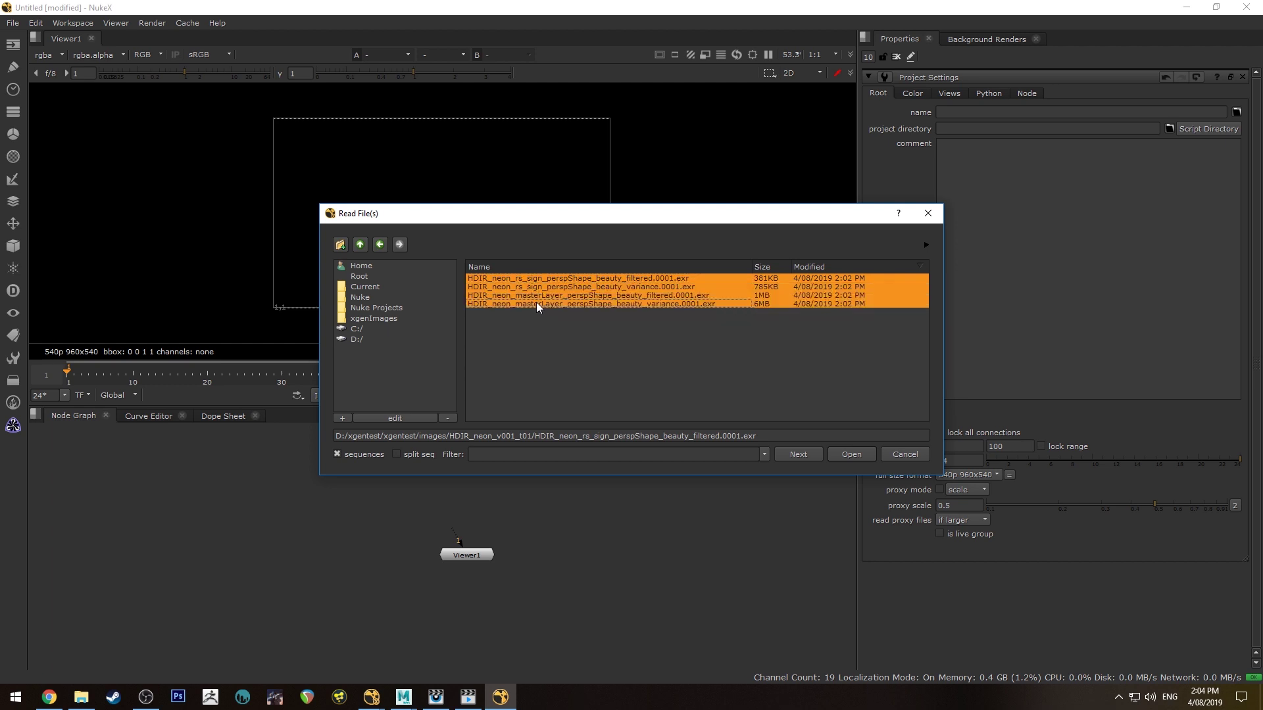
click(845, 454)
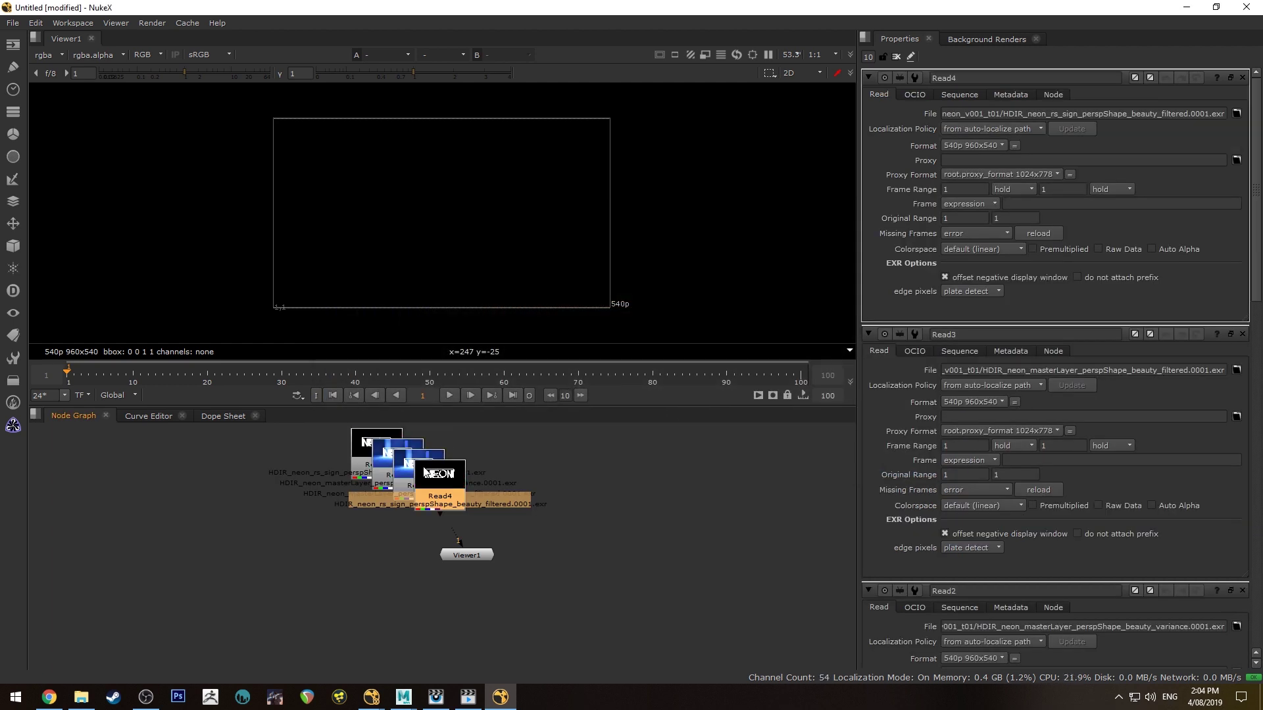
drag(448, 471, 563, 454)
drag(406, 453, 556, 449)
key(1)
key(1)
scroll(407, 172, up, 3)
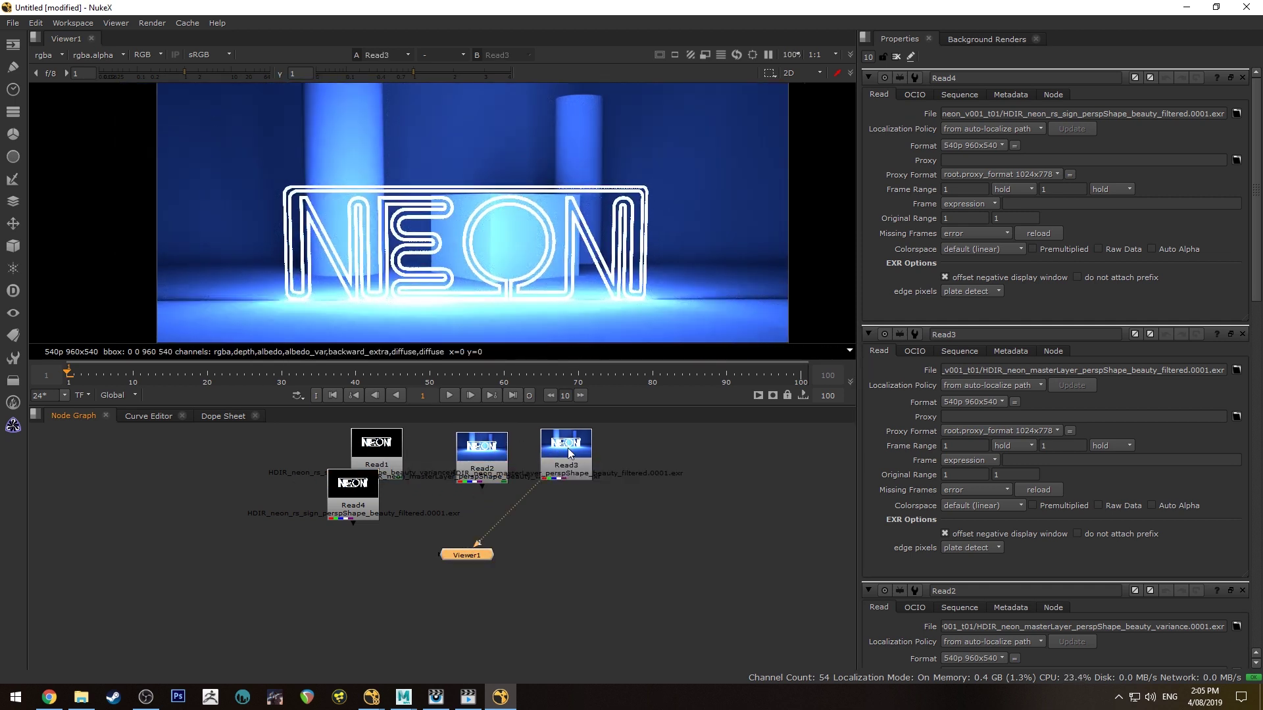
Step: Move the master layer's variance render aside and view the sign layer's variance and filtered renders in turn
mouse_move(490, 446)
mouse_down()
mouse_move(490, 516)
mouse_move(474, 428)
mouse_up()
middle_drag(404, 553, 416, 502)
drag(380, 494, 322, 463)
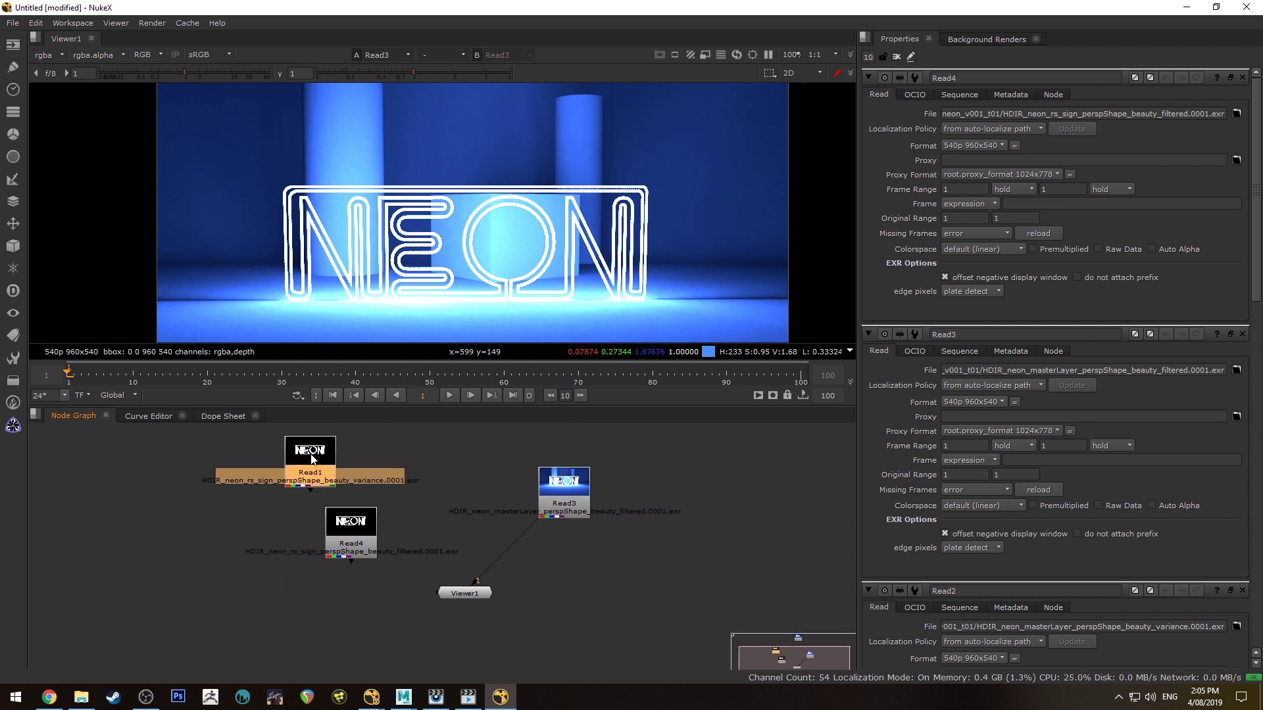
key(1)
click(343, 516)
drag(343, 517, 342, 514)
key(1)
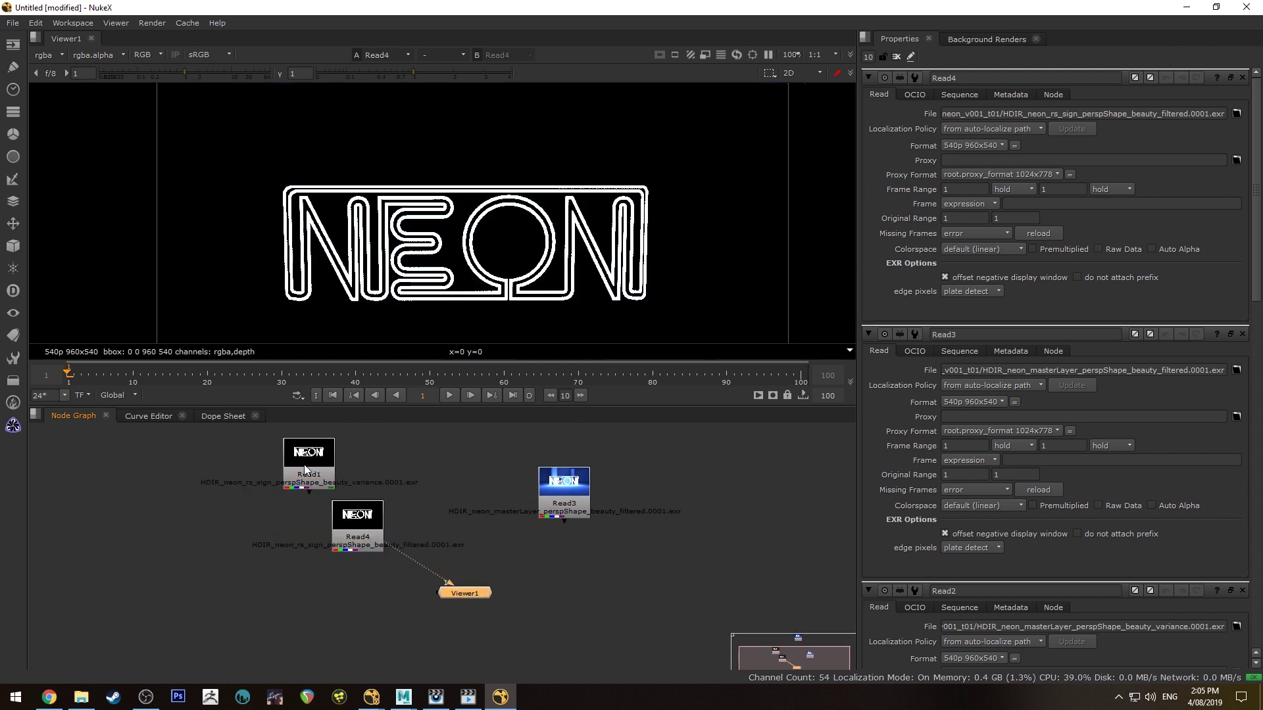
Step: Delete the Read node of the sign layer's variance render and reposition the sign layer's filtered Read node
drag(305, 469, 306, 468)
key(ctrl+z)
click(320, 454)
key(Delete)
drag(376, 529, 359, 526)
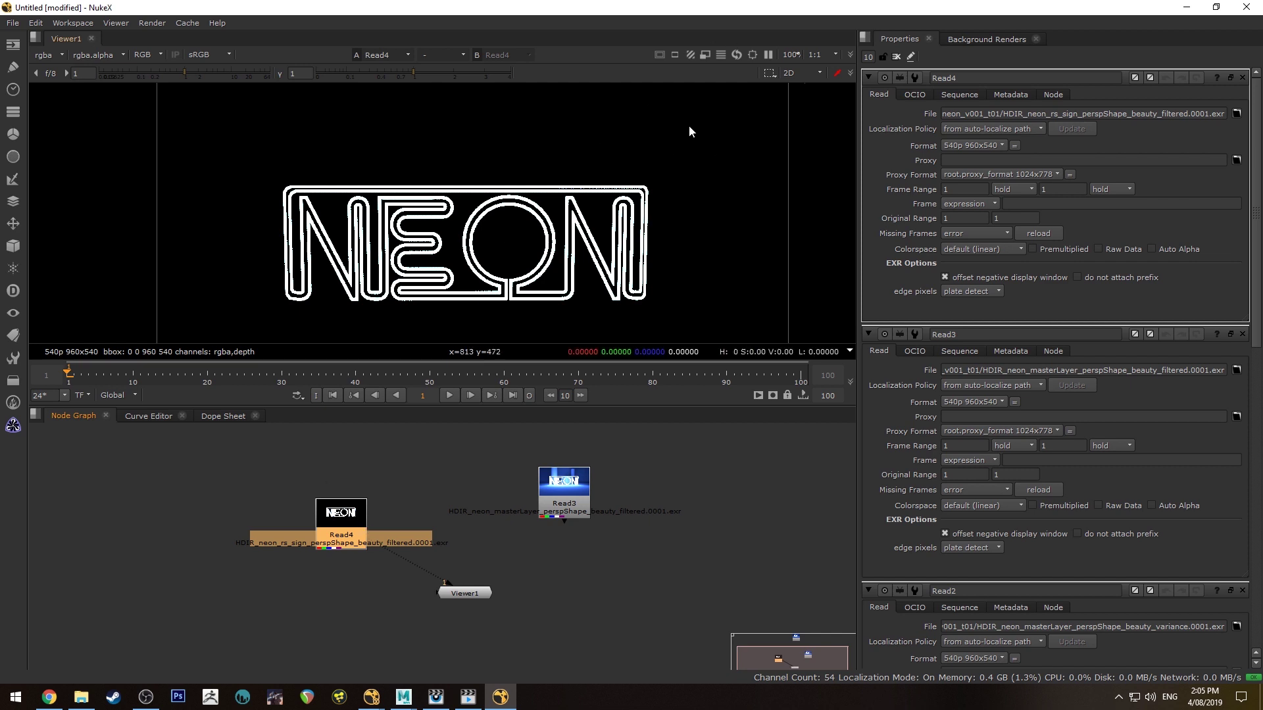
scroll(532, 220, down, 2)
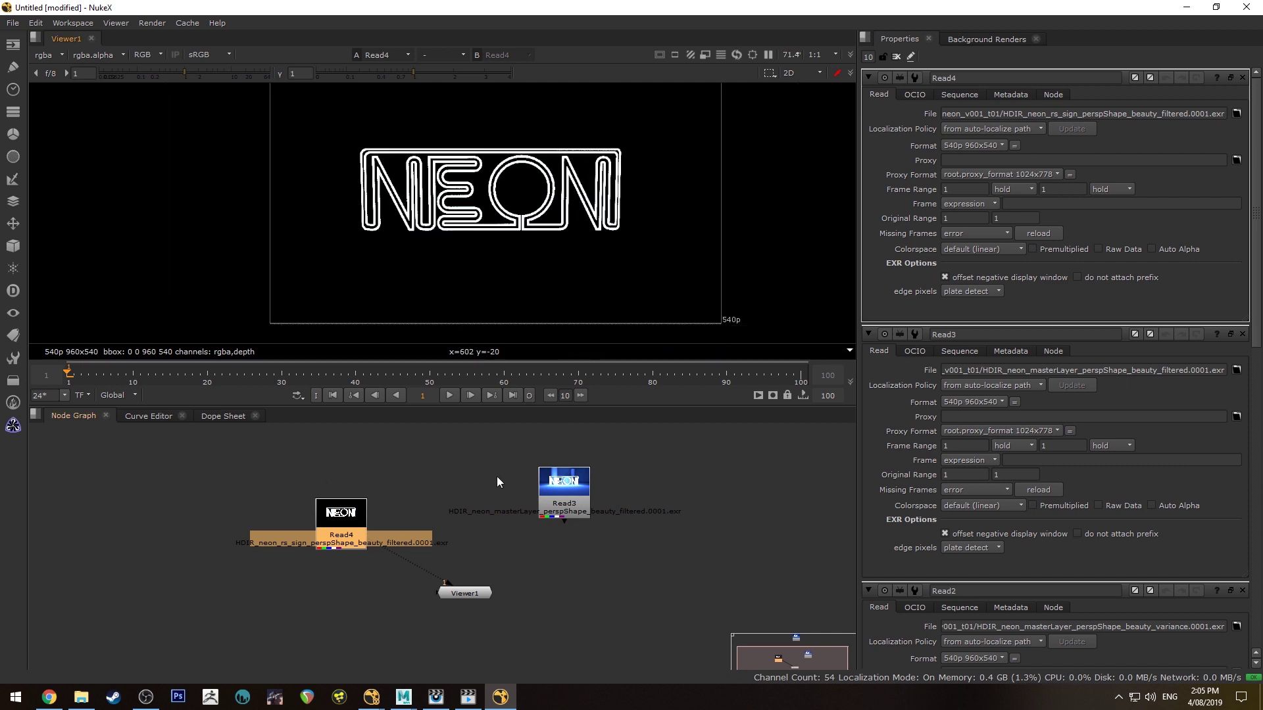
Step: Move the sign render's Read node lower and attach a Shuffle node to the master layer's filtered Read node
drag(351, 513, 327, 558)
drag(564, 486, 566, 487)
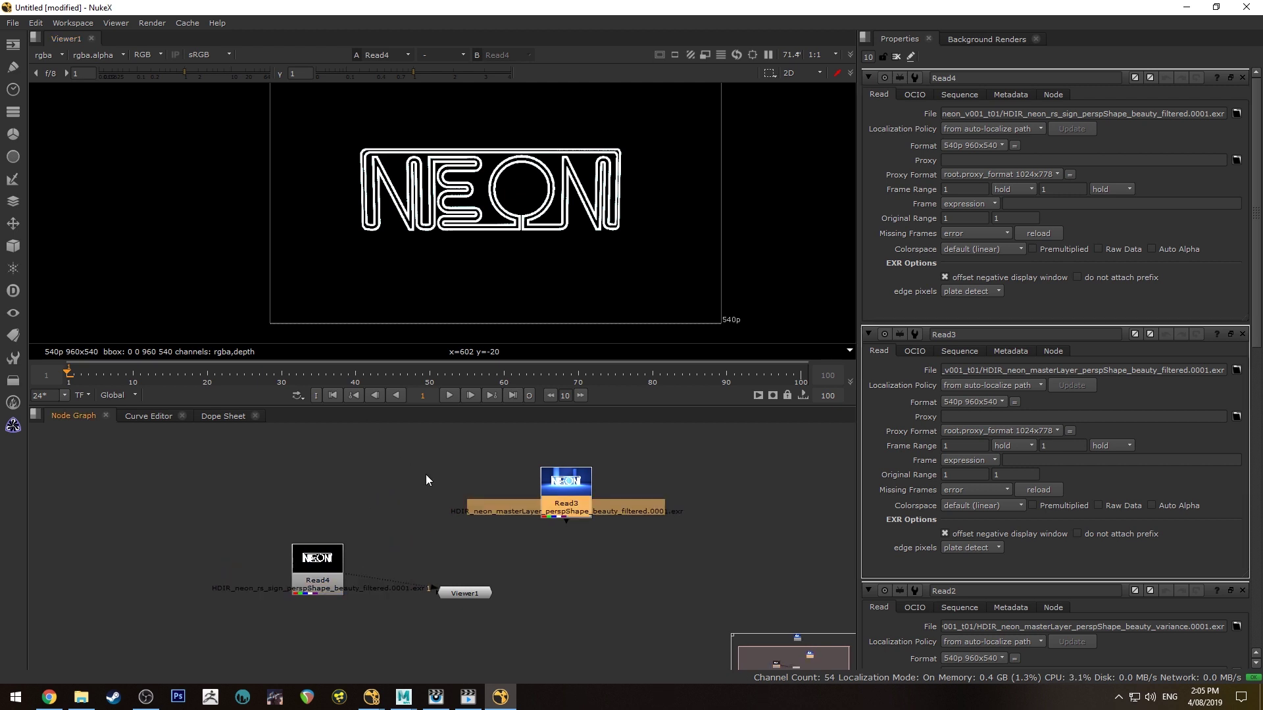
key(Tab)
text(shuffle)
key(Return)
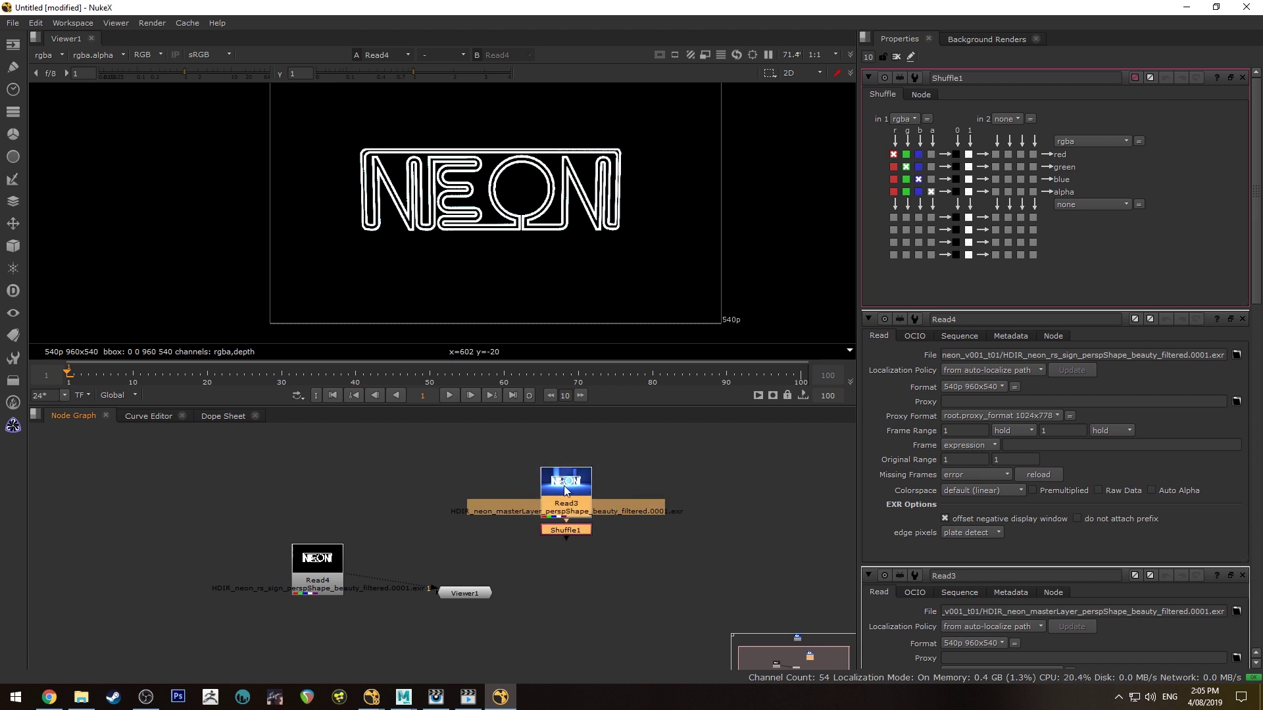
Step: Paste a copy of the master layer's filtered Read node and spread the nodes out in the node graph
key(ctrl+v)
drag(544, 490, 292, 444)
drag(318, 565, 230, 667)
click(338, 473)
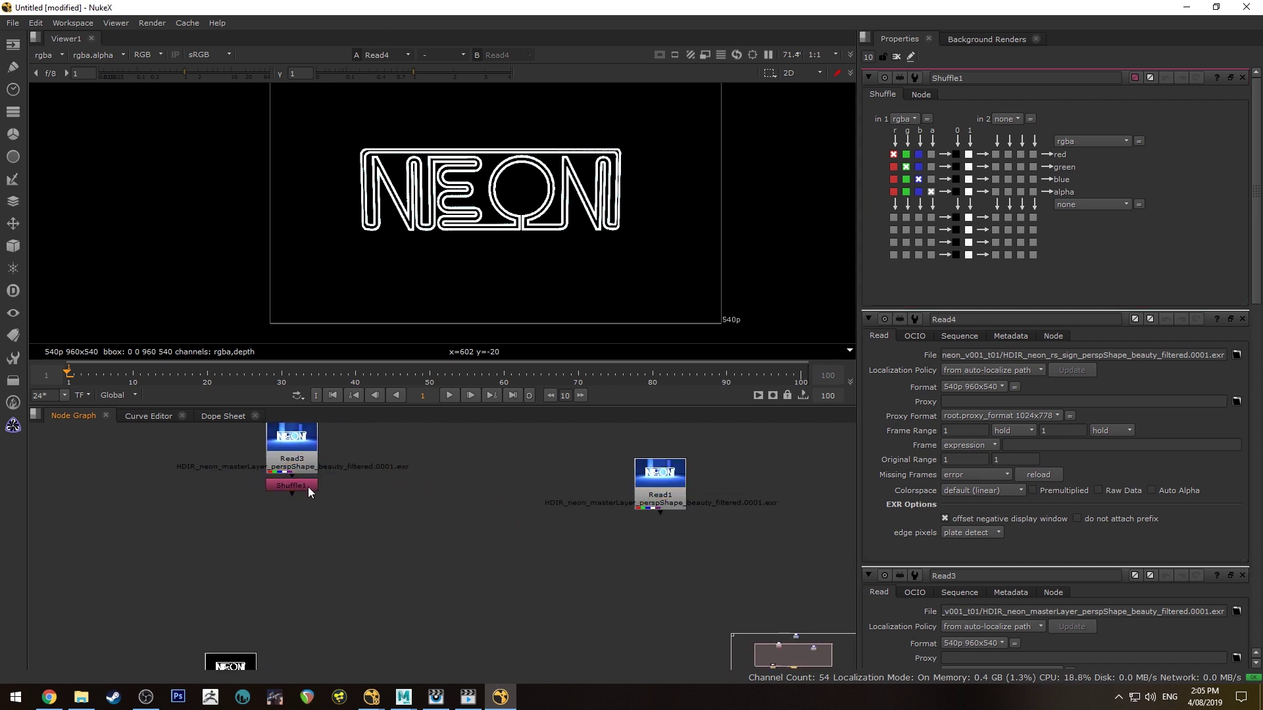
Step: Add a Grade node after the Shuffle node and place it beside the Shuffle
drag(308, 488, 309, 503)
key(Tab)
text(grade)
key(Return)
drag(291, 527, 403, 508)
Step: Set the Shuffle node's first input to depth and limit the open property panels to 1
click(293, 506)
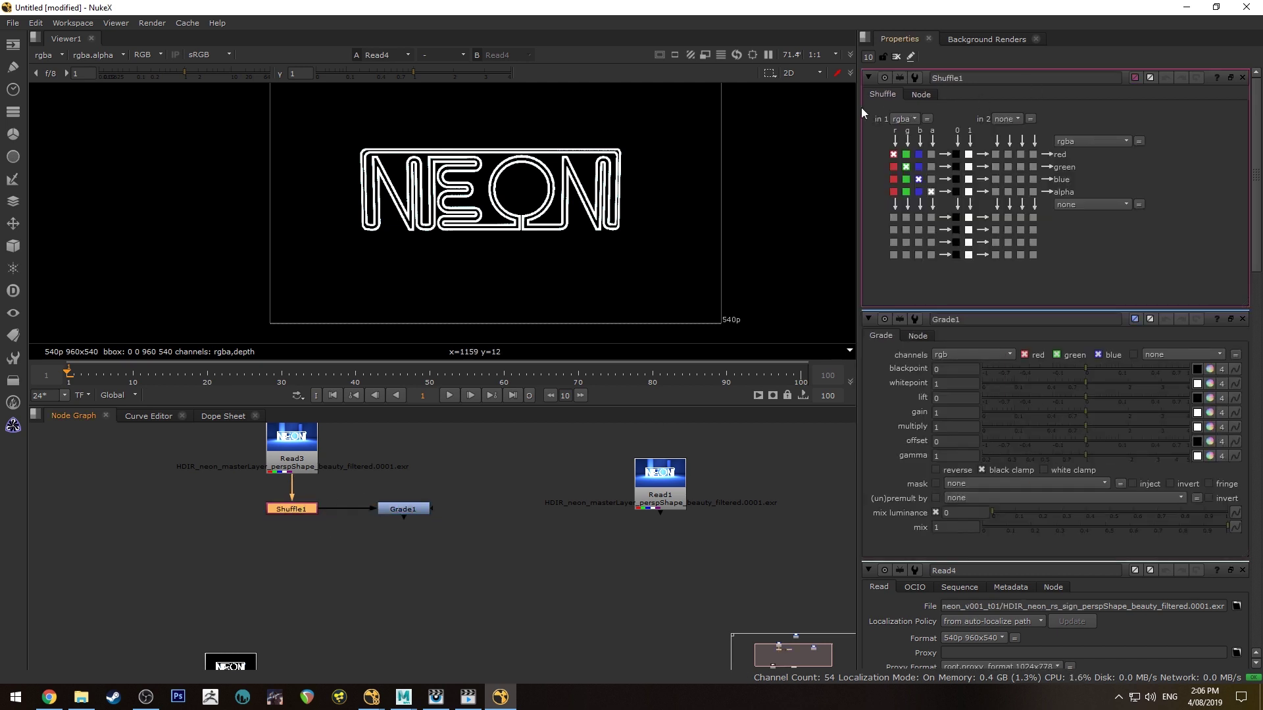
click(903, 118)
click(907, 168)
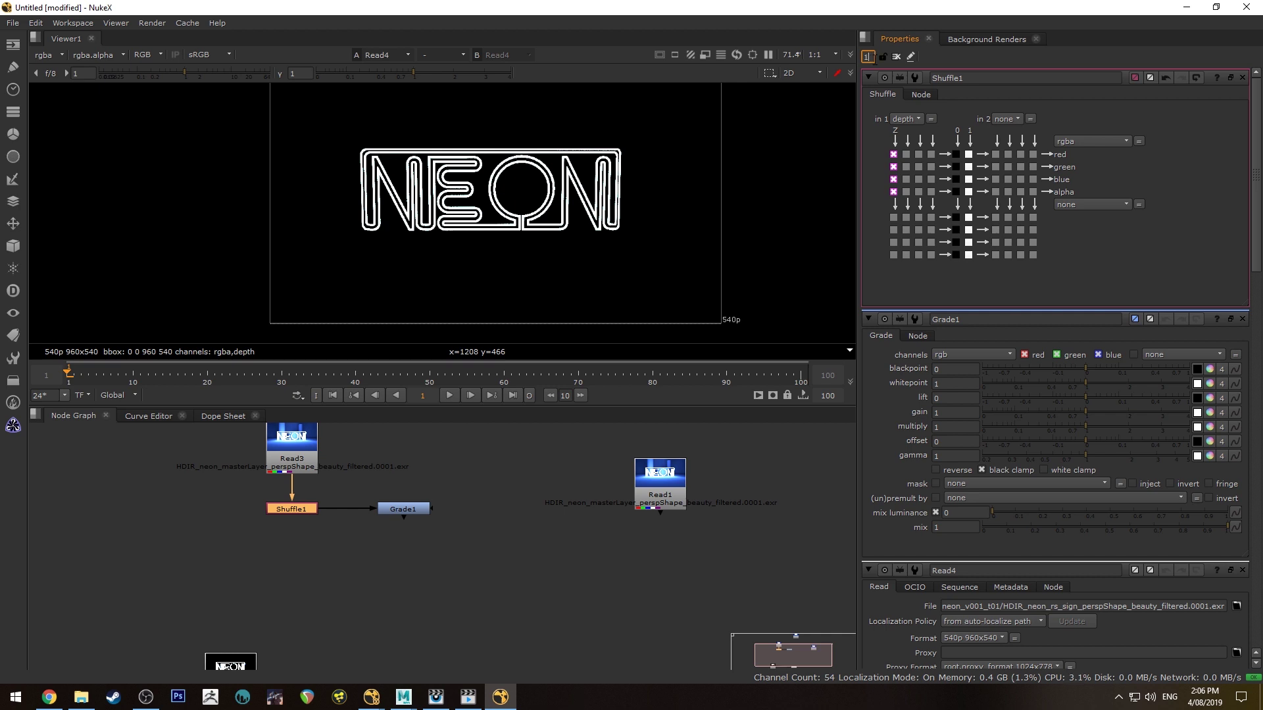
key(Return)
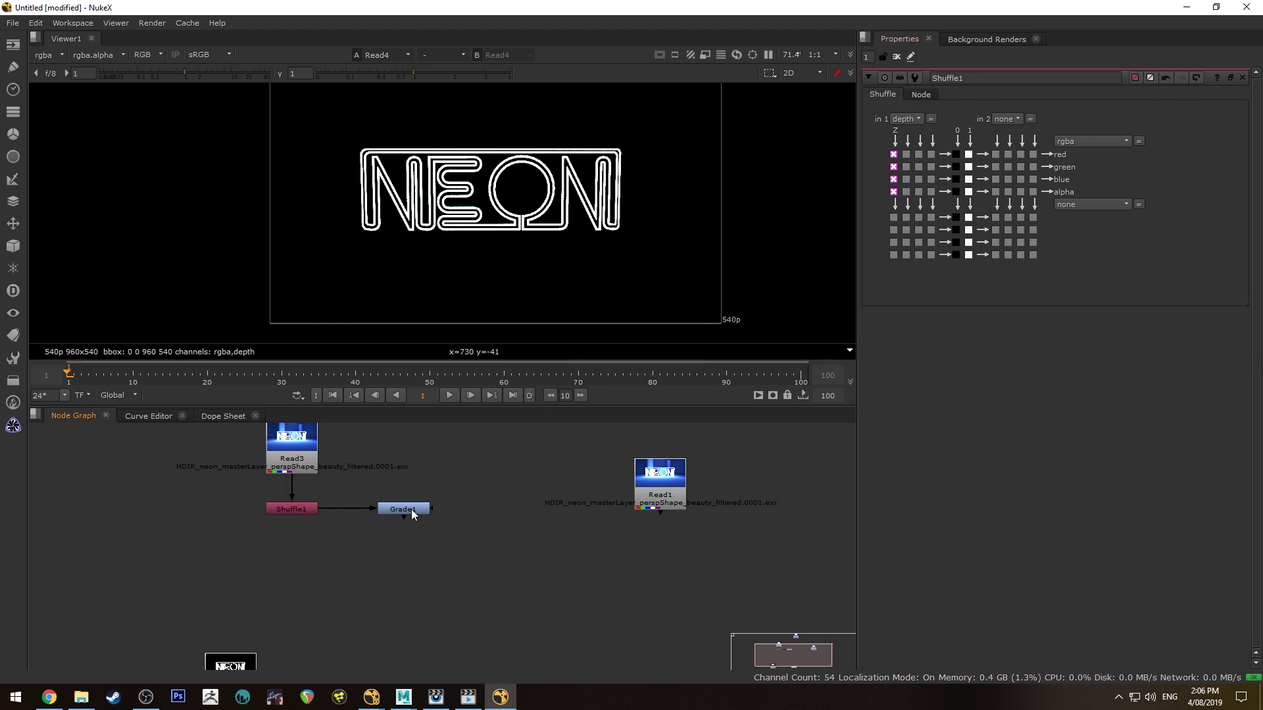
Step: View the Grade node's output and try whitepoint values of 50 and 150, settling on 200
double_click(411, 509)
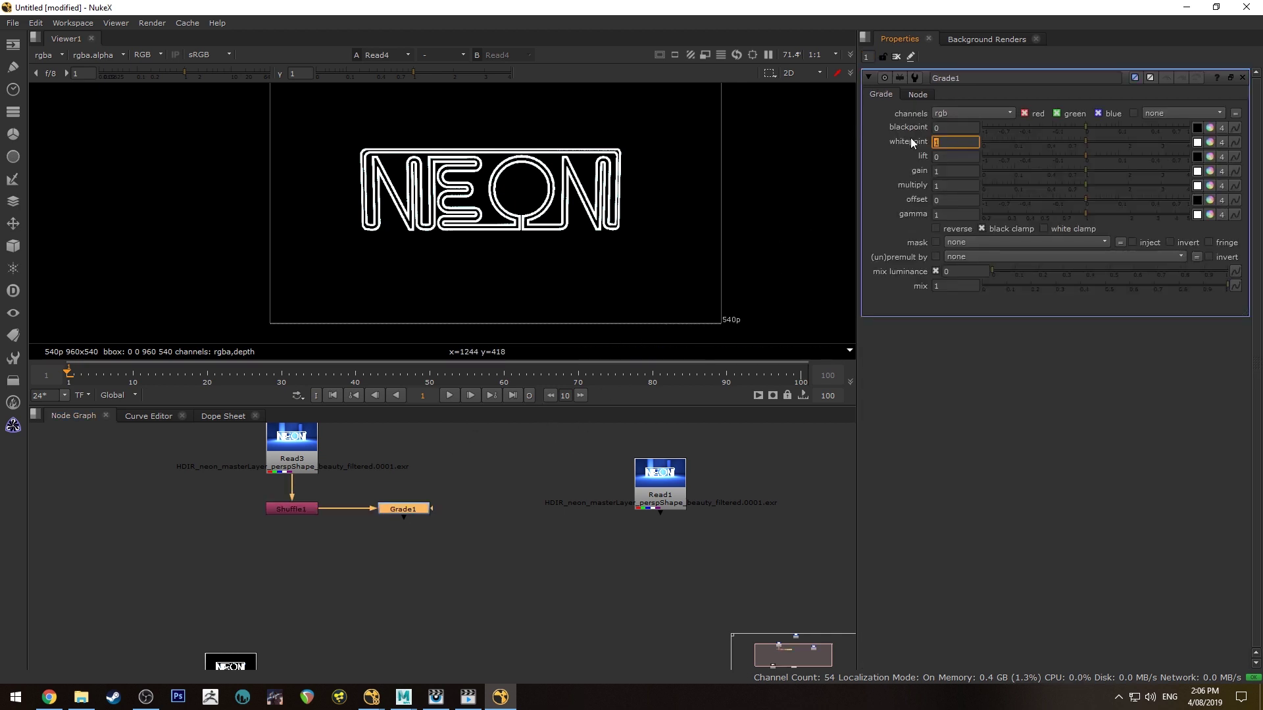
key(1)
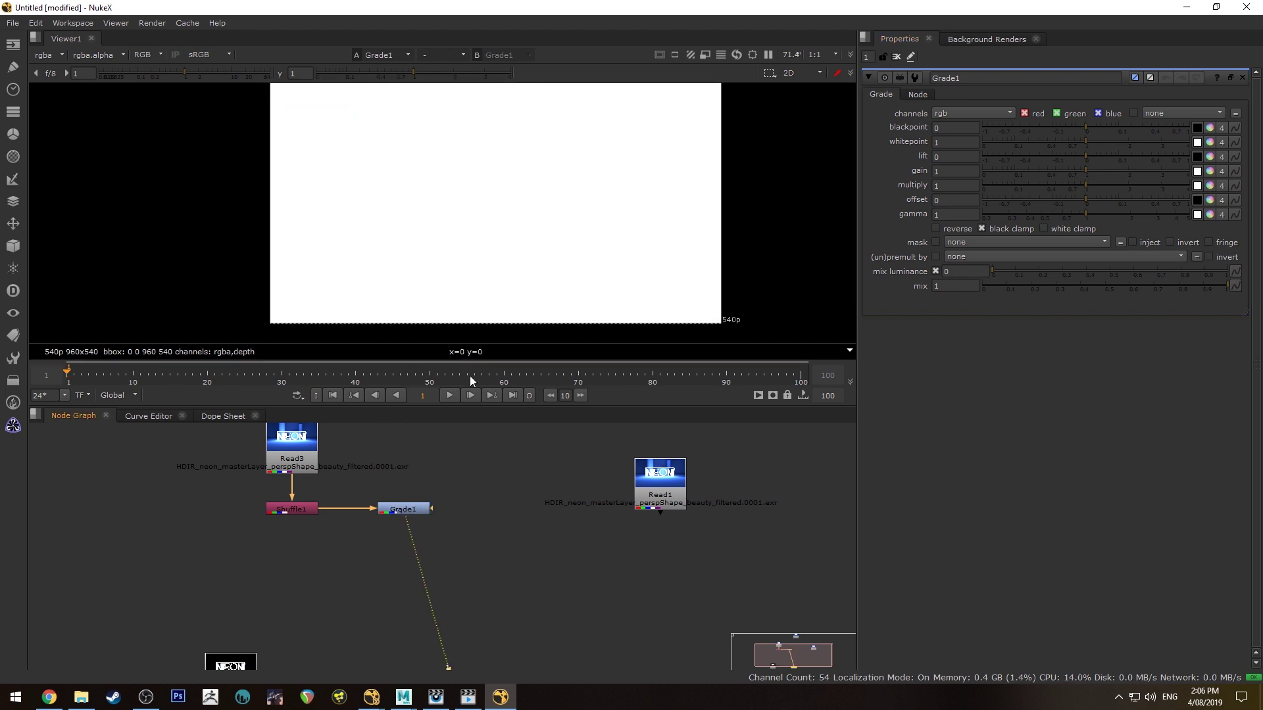
click(970, 141)
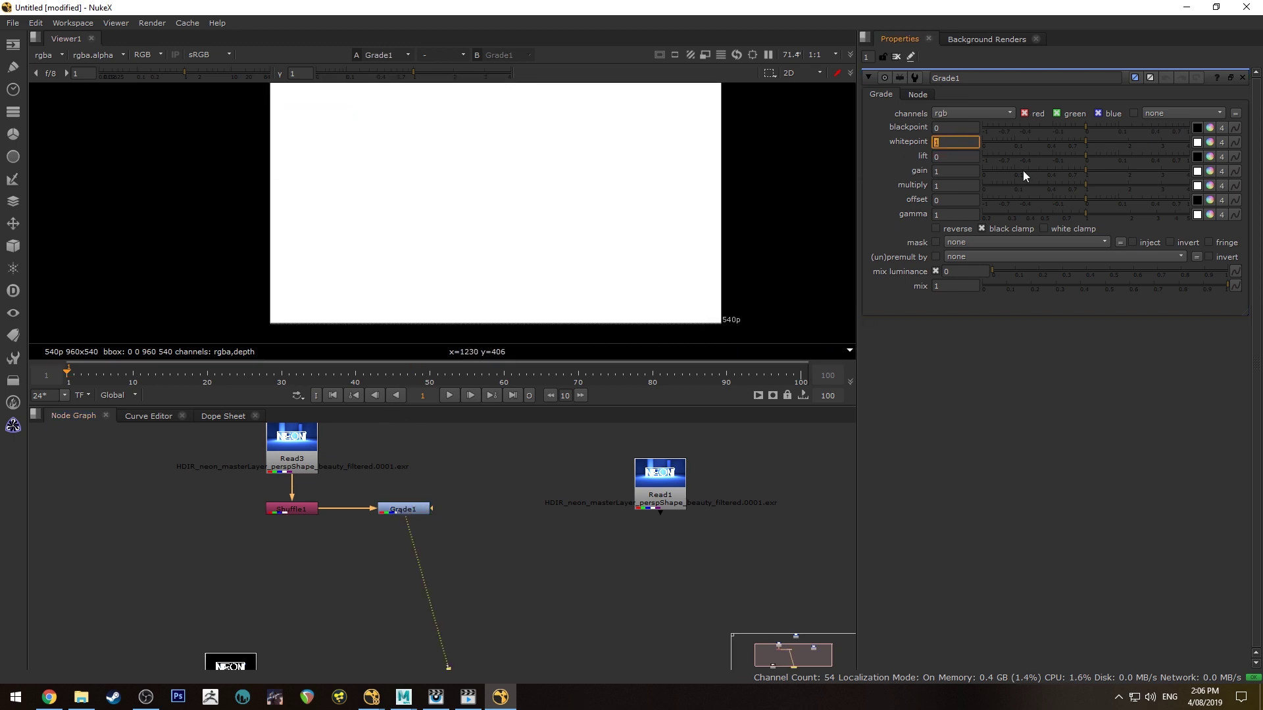
text(50)
key(Return)
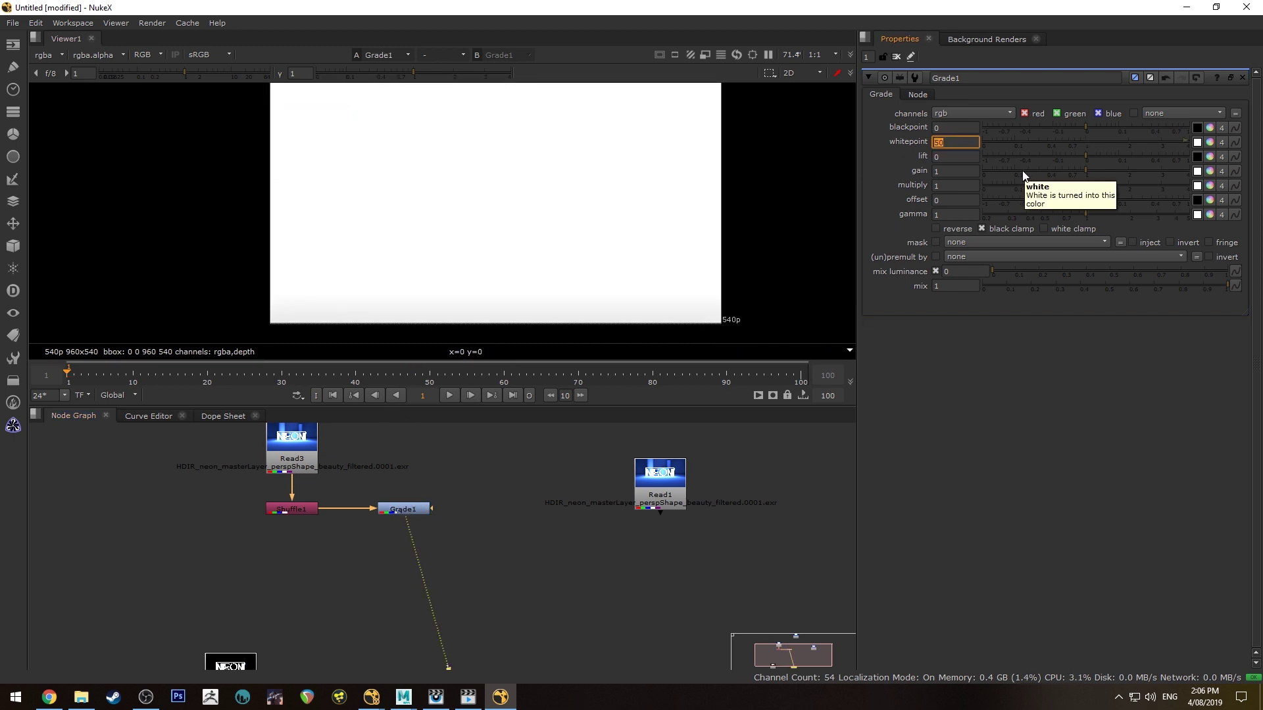
text(150)
key(Return)
text(200)
key(Return)
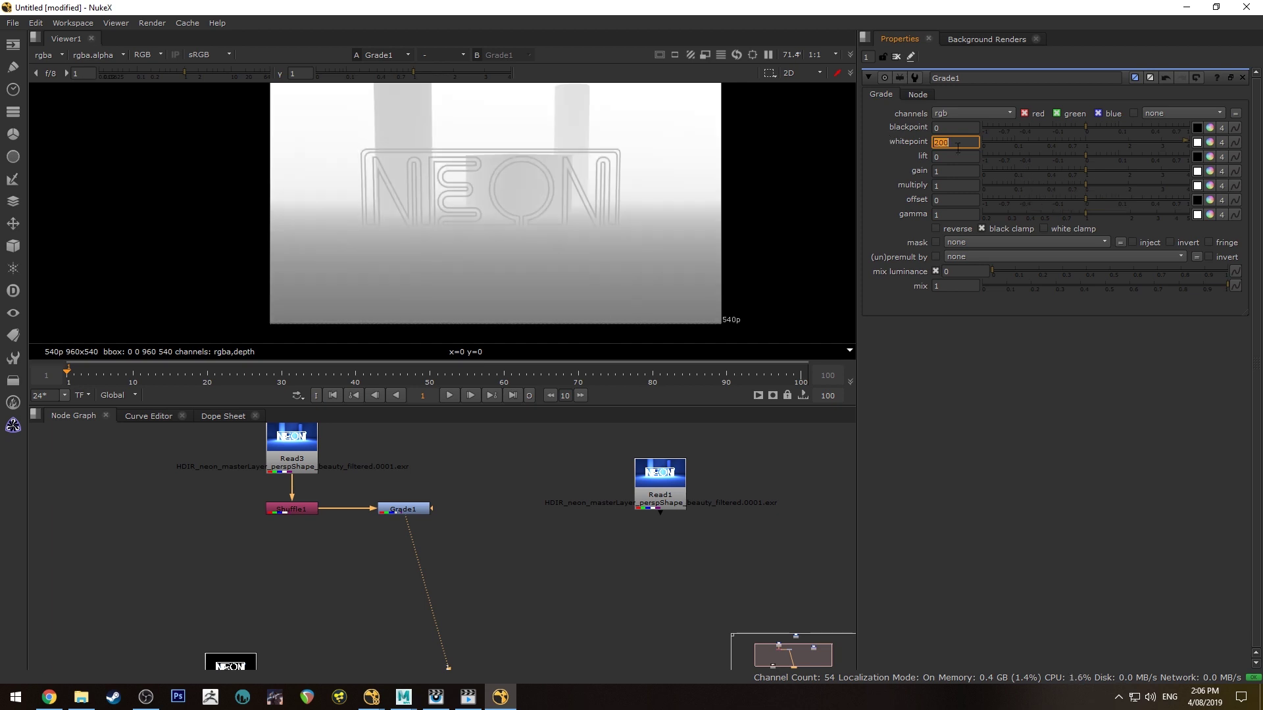
Step: Try whitepoint values of 250 and 300 on the Grade node, and set it back to 200
middle_drag(596, 210, 592, 231)
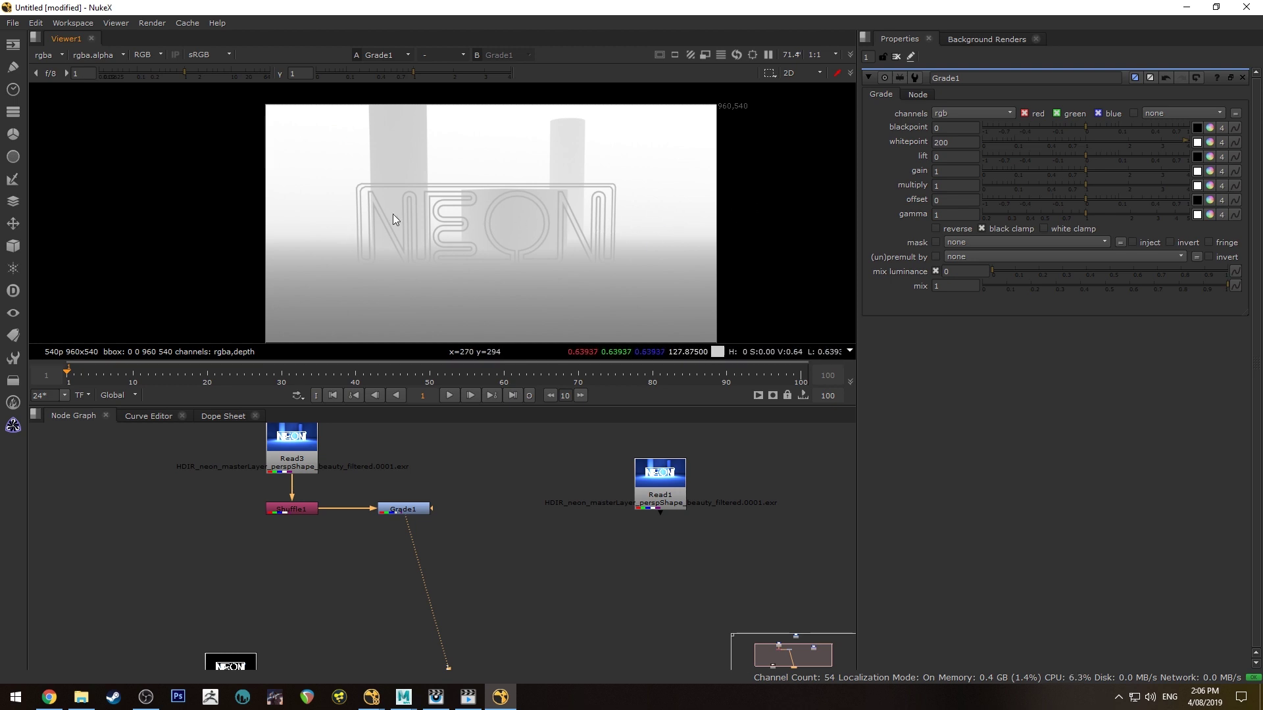
double_click(955, 142)
text(250)
key(Return)
text(300)
key(Return)
text(200)
key(Return)
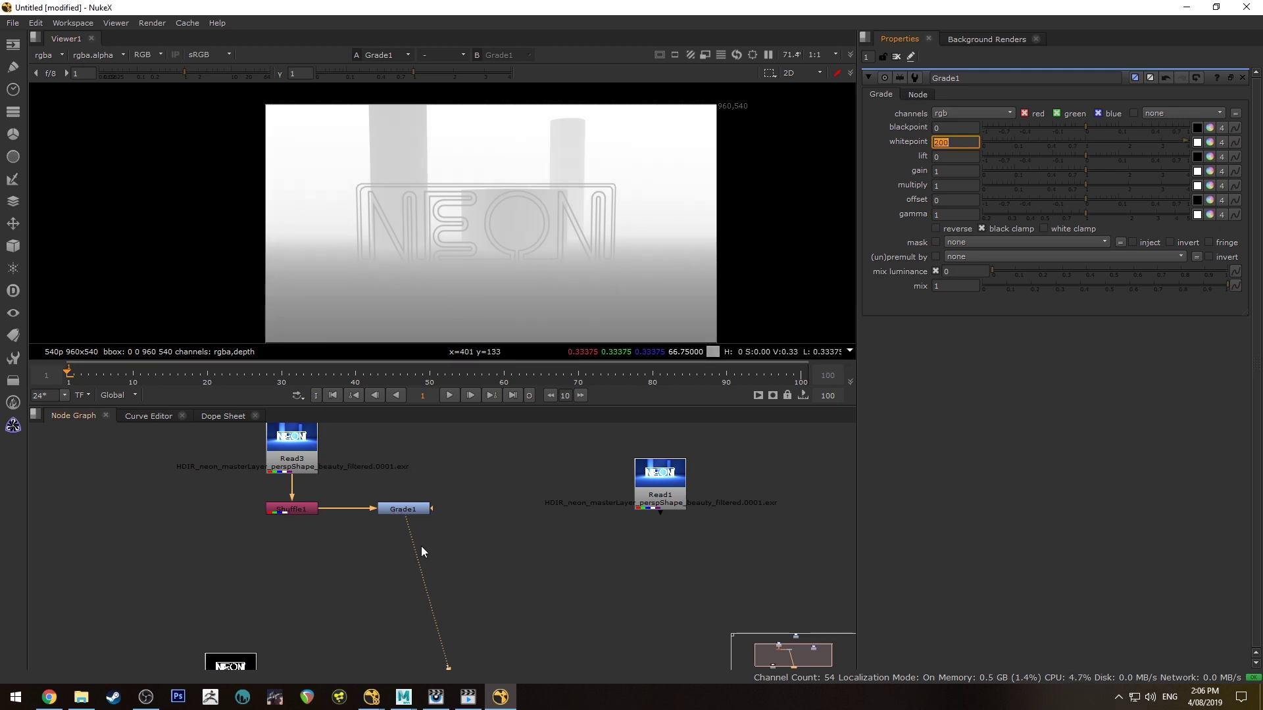
Step: Add a Merge node after the Grade node
click(410, 512)
key(Tab)
text(merge)
key(Return)
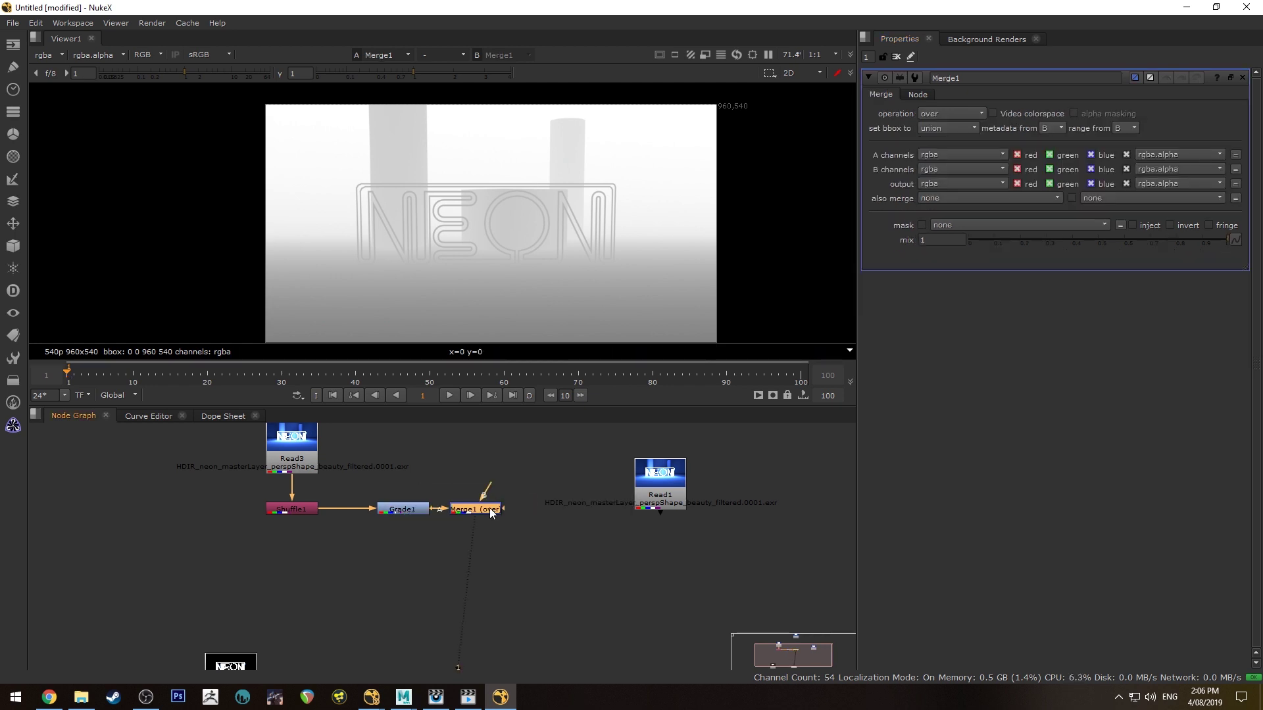
Step: Add a Constant node above the Merge node and connect it to the Merge's B input
click(478, 464)
key(Tab)
text(consta)
key(Return)
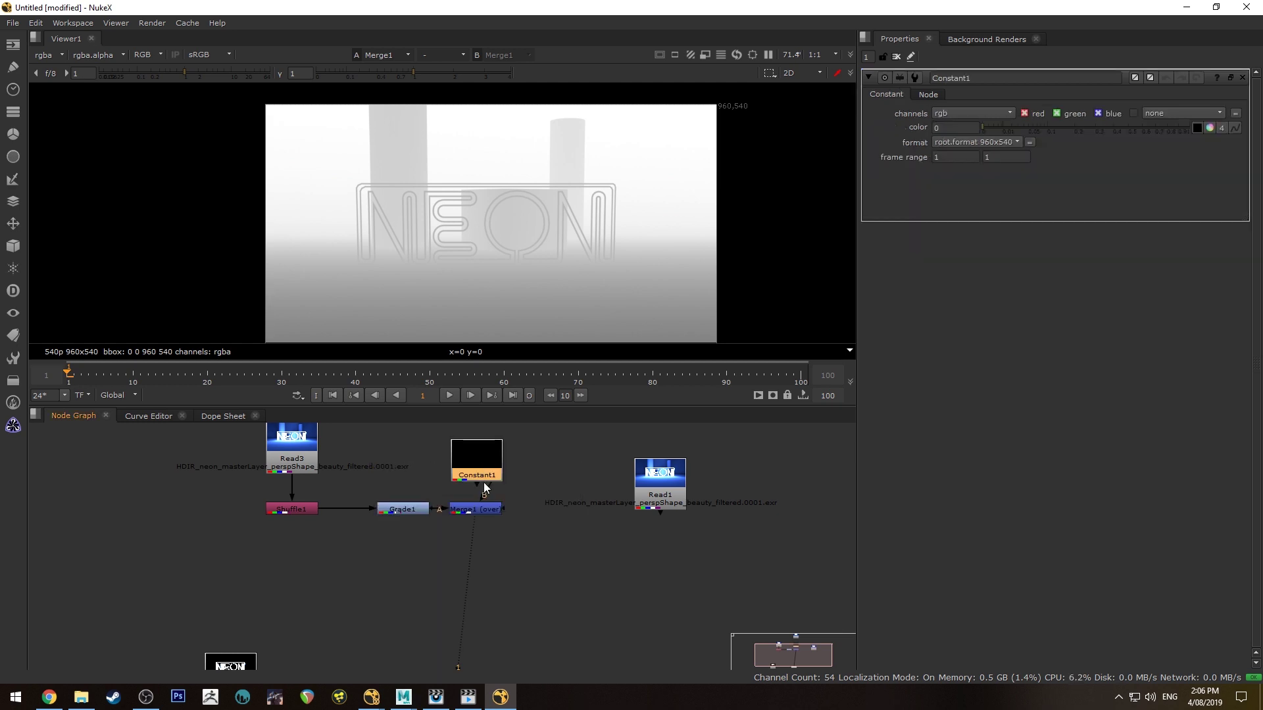
mouse_move(464, 441)
mouse_down()
mouse_move(487, 472)
mouse_move(476, 457)
mouse_up()
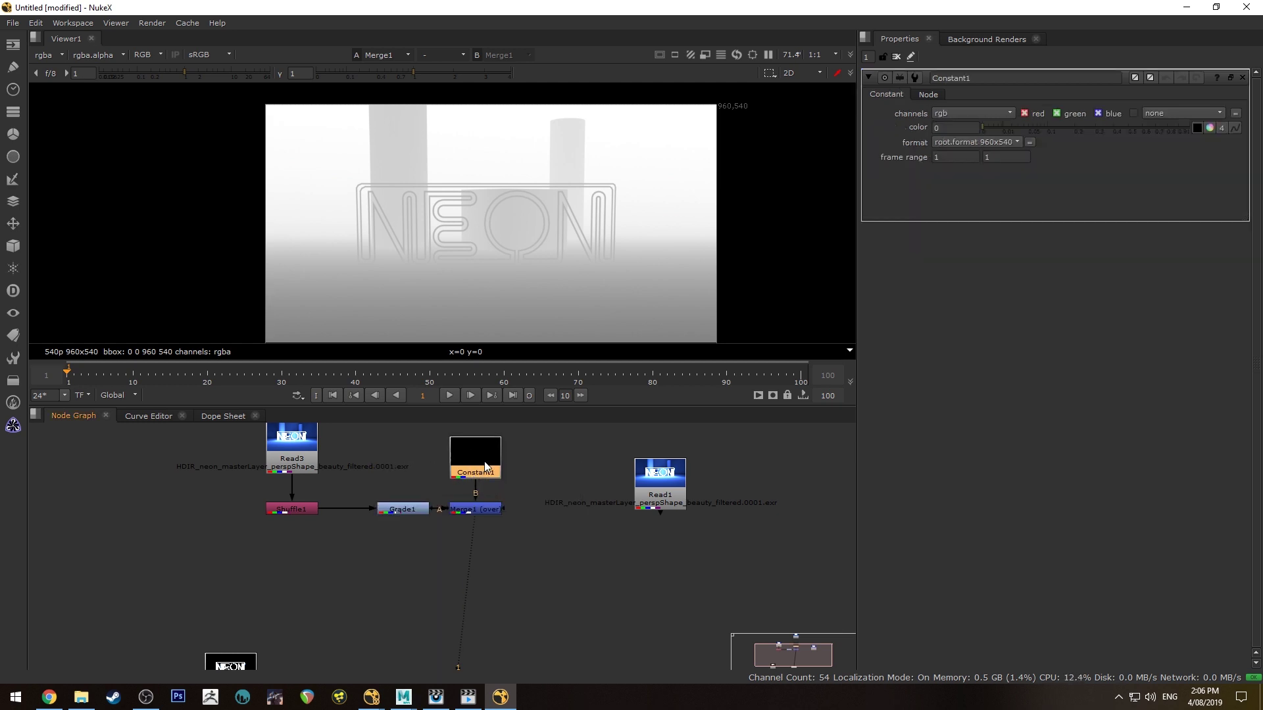
Step: Set the Constant node's color to light blue with RGB values 0.19168, 0.513824 and 1
click(1202, 127)
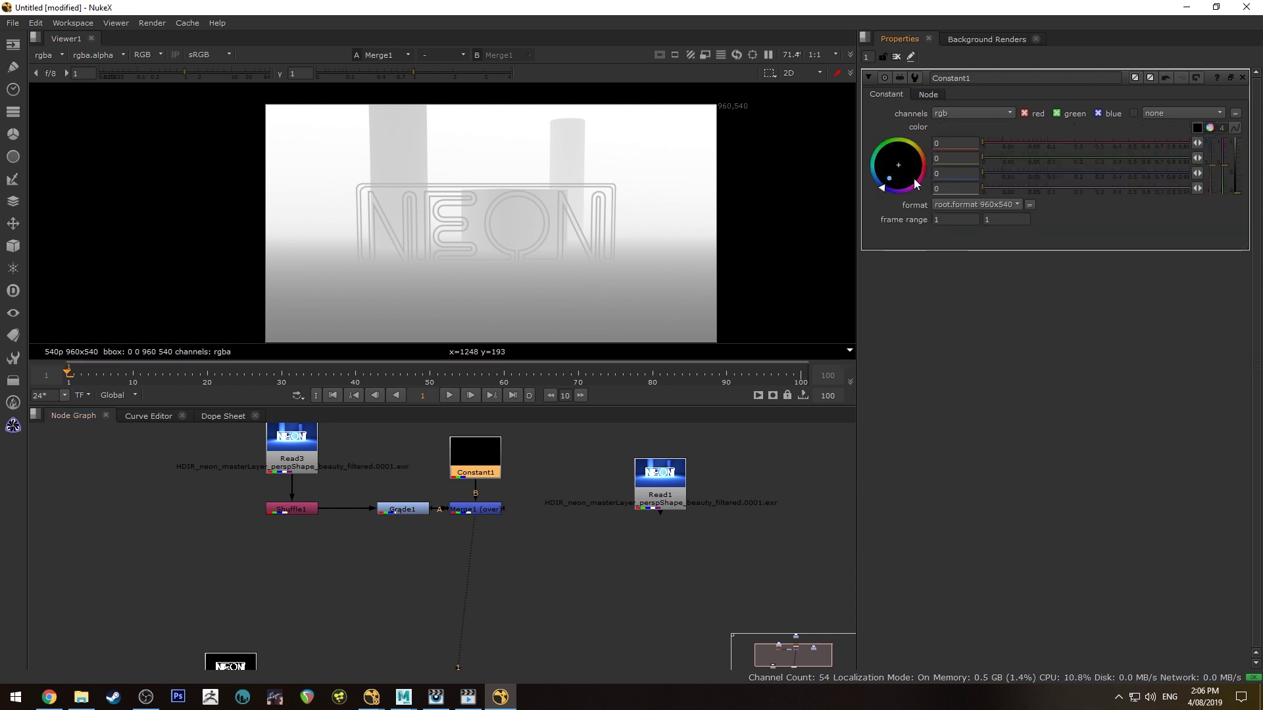
drag(1237, 188, 1238, 140)
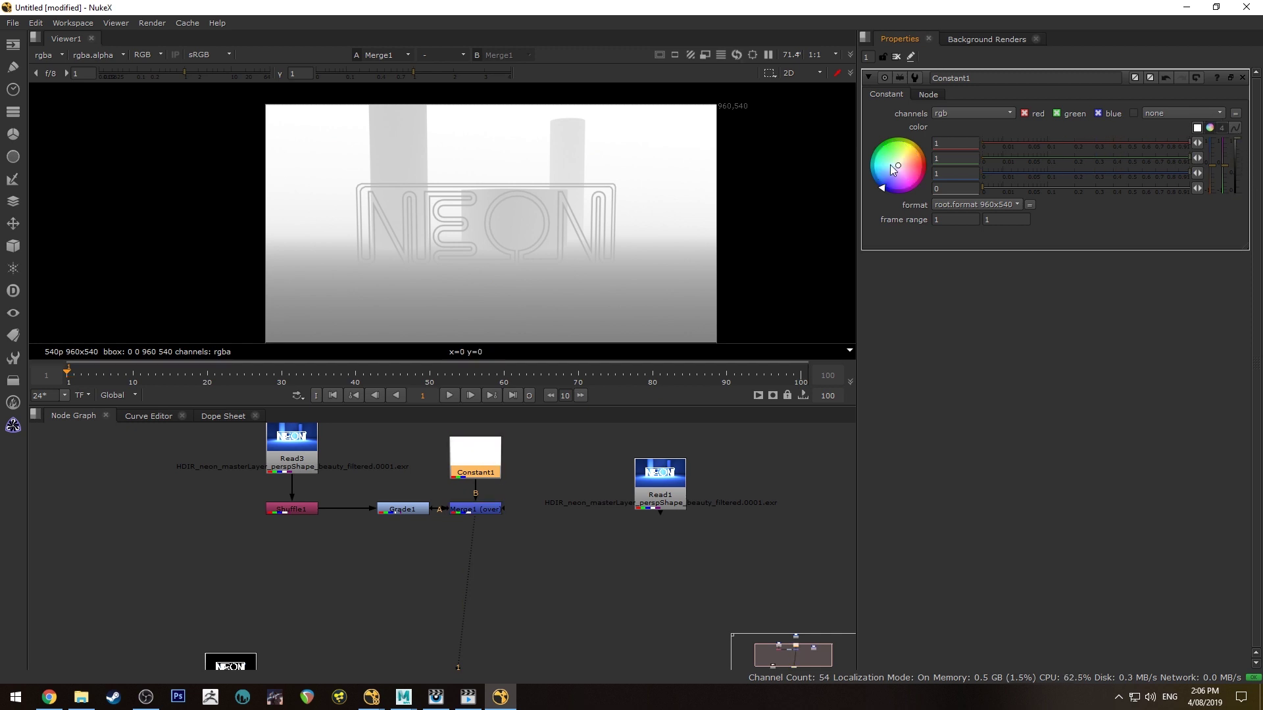
drag(885, 190, 882, 176)
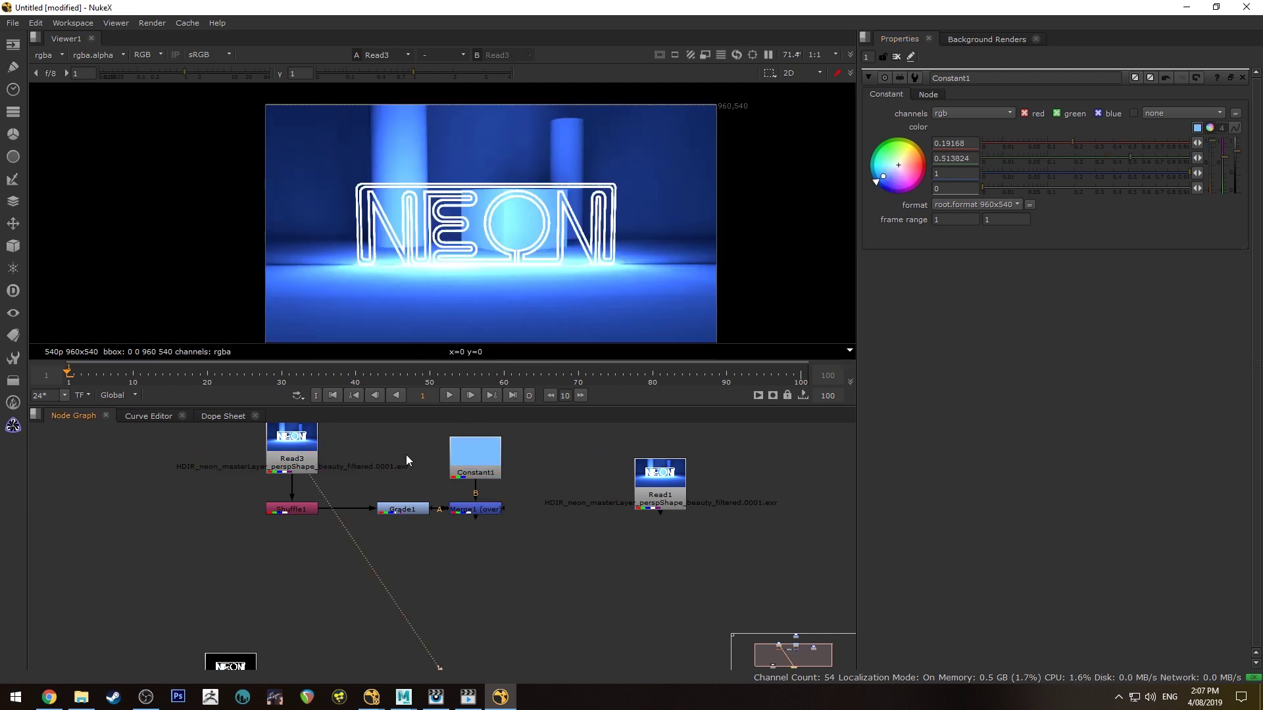
Step: View the Merge node that combines the Grade and Constant, and set its operation to multiply
click(475, 509)
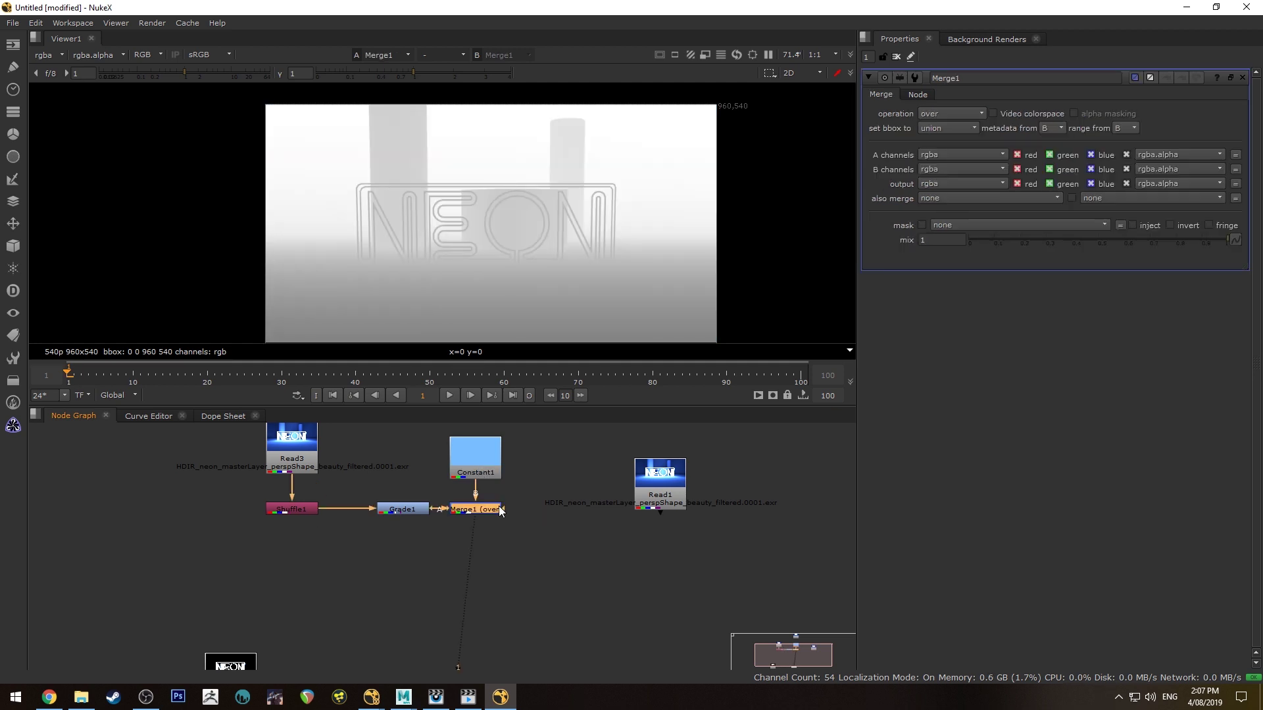
click(943, 117)
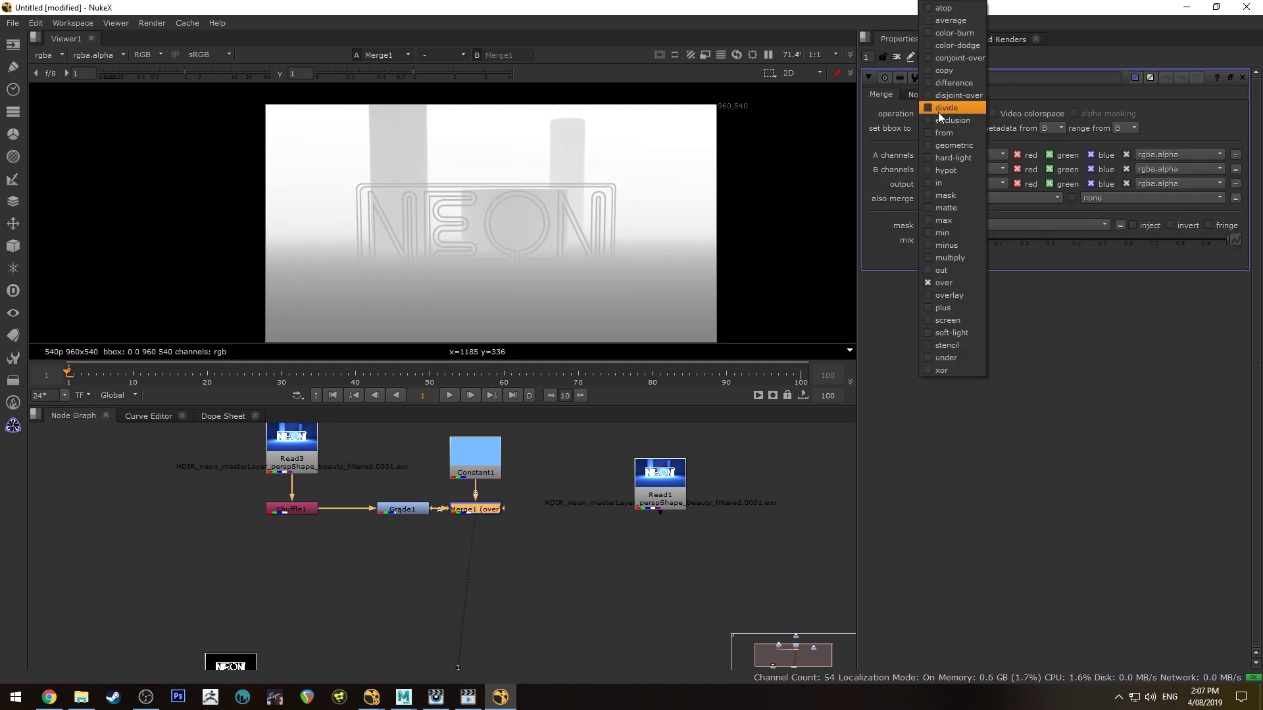
click(940, 254)
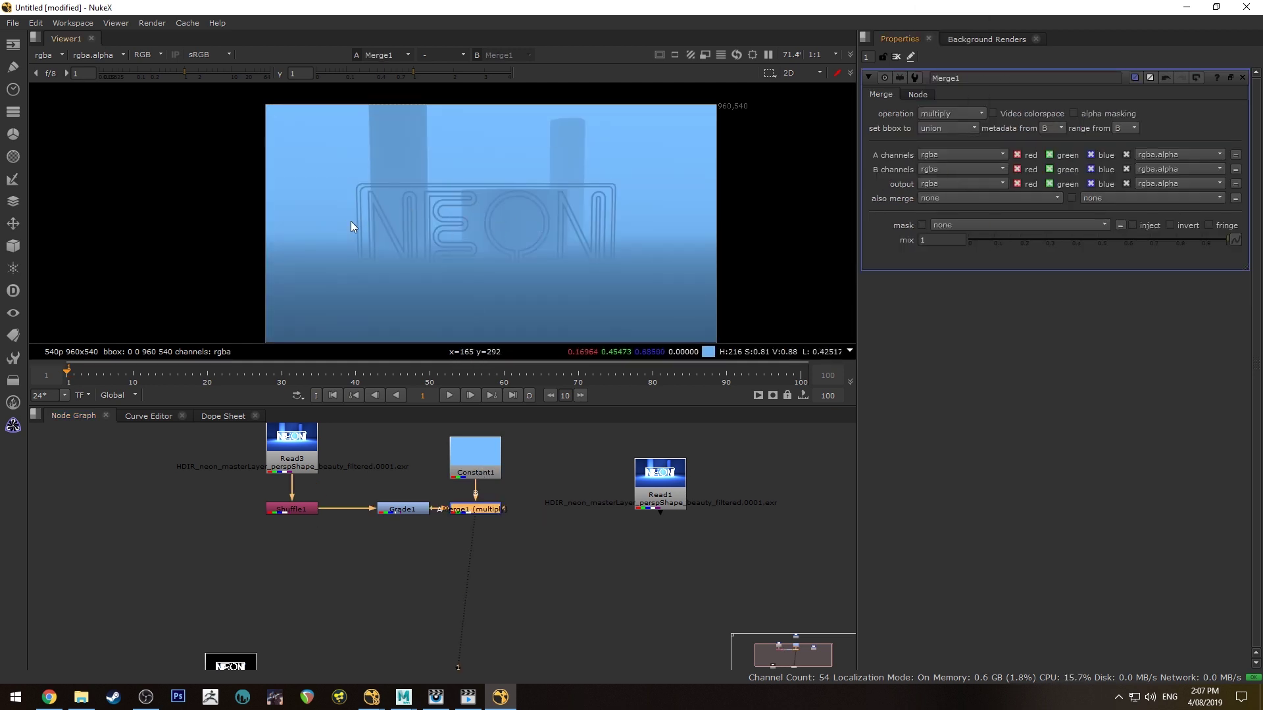
Step: Add a second Merge after the multiply Merge and connect the repositioned Read1 beauty render to its B input
drag(666, 487, 606, 442)
click(499, 509)
key(Tab)
text(merge)
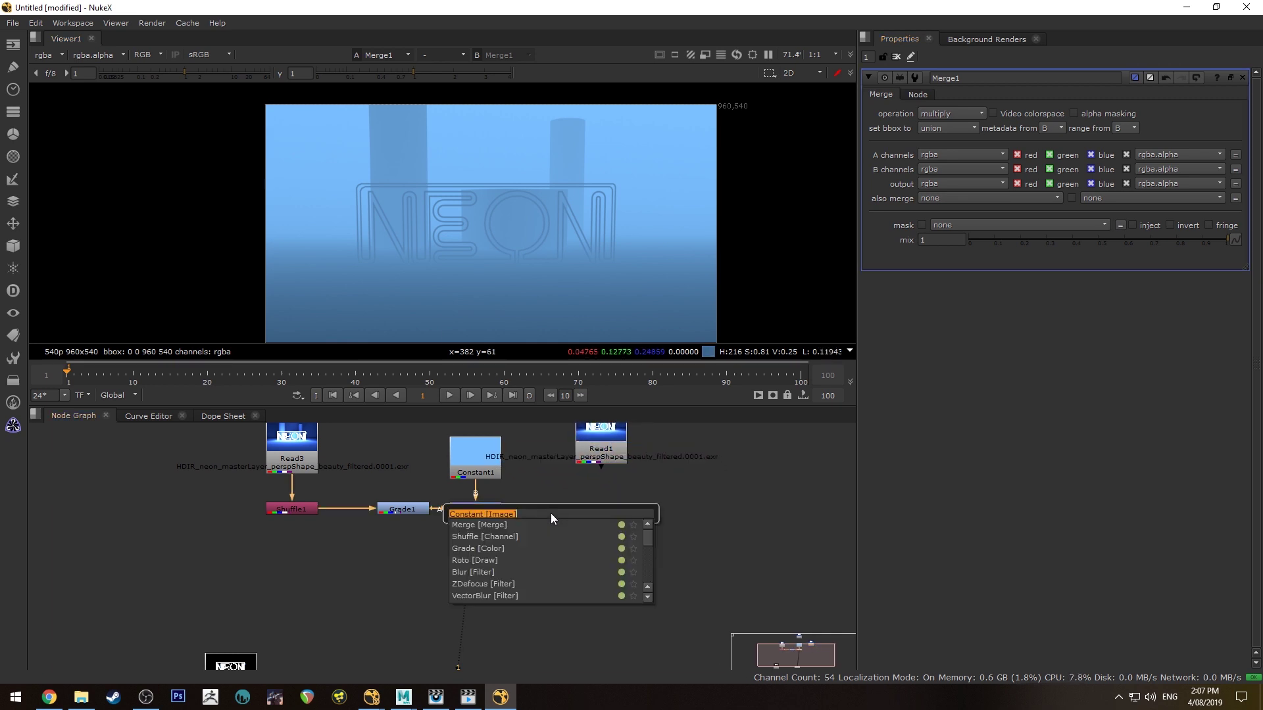
key(Return)
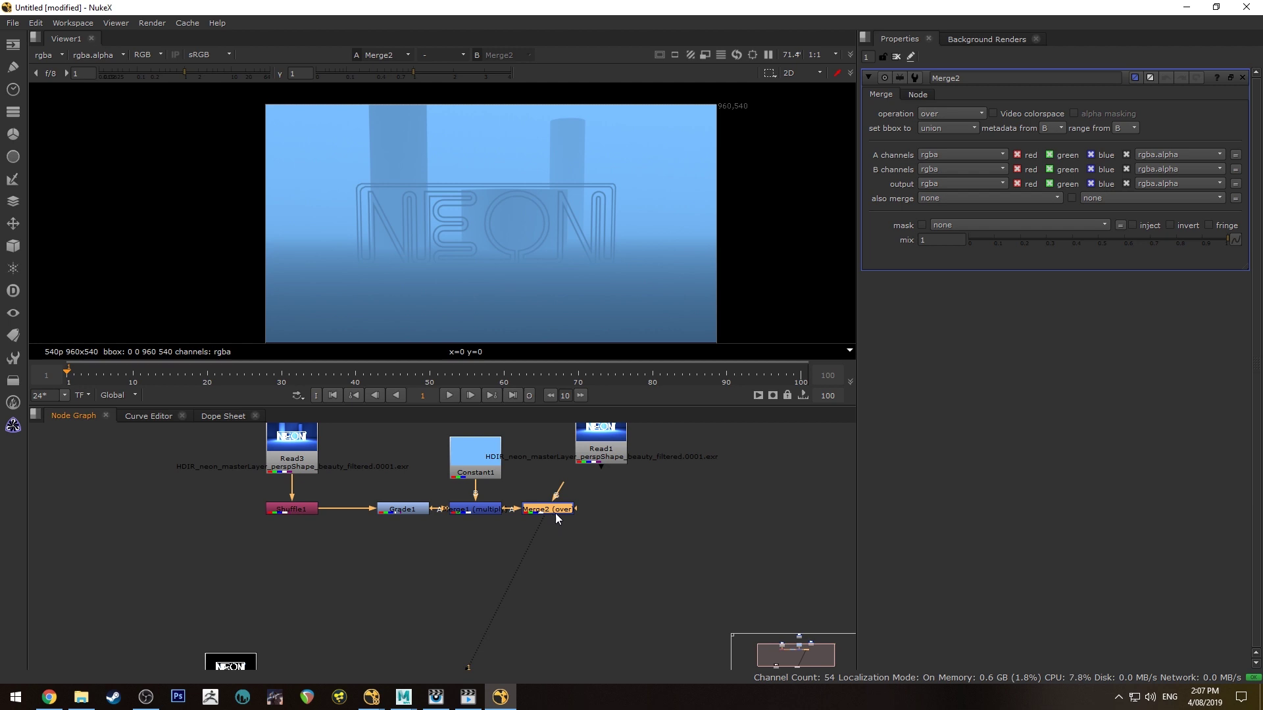
click(599, 507)
drag(600, 500, 603, 459)
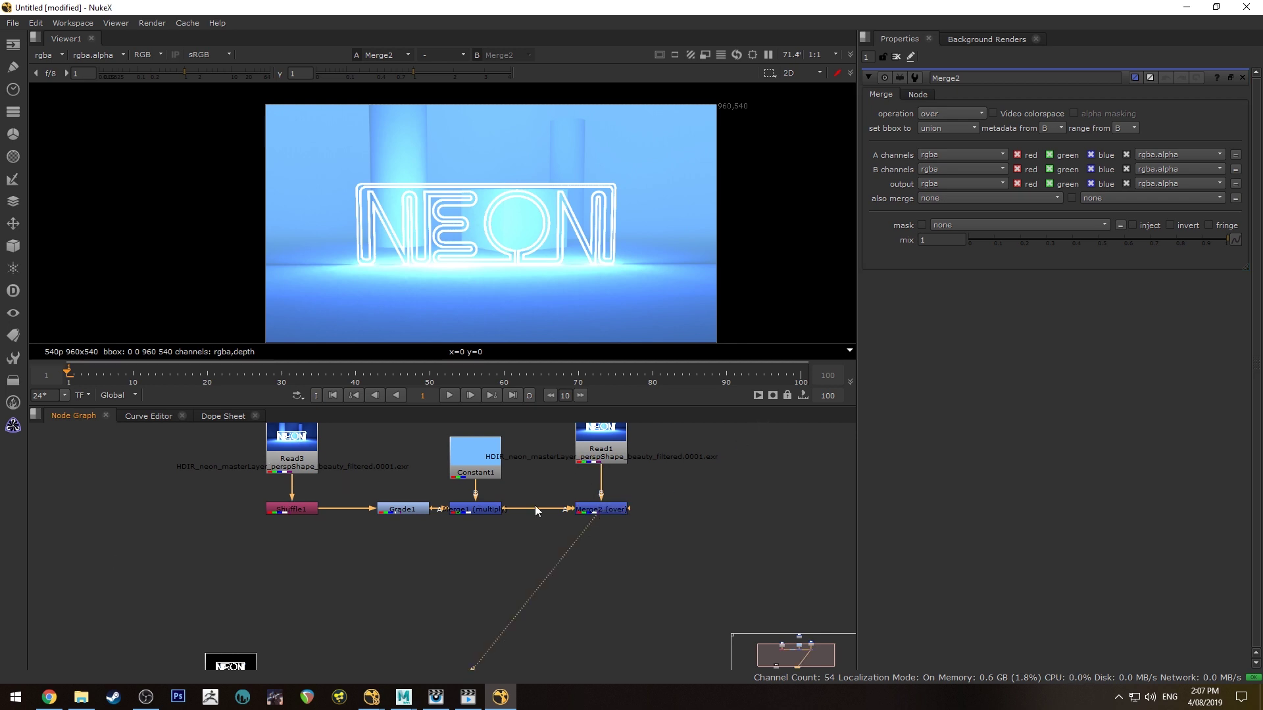
Step: Toggle the multiply Merge node off and on to compare its effect on the composite
click(482, 510)
key(d)
key(d)
key(d)
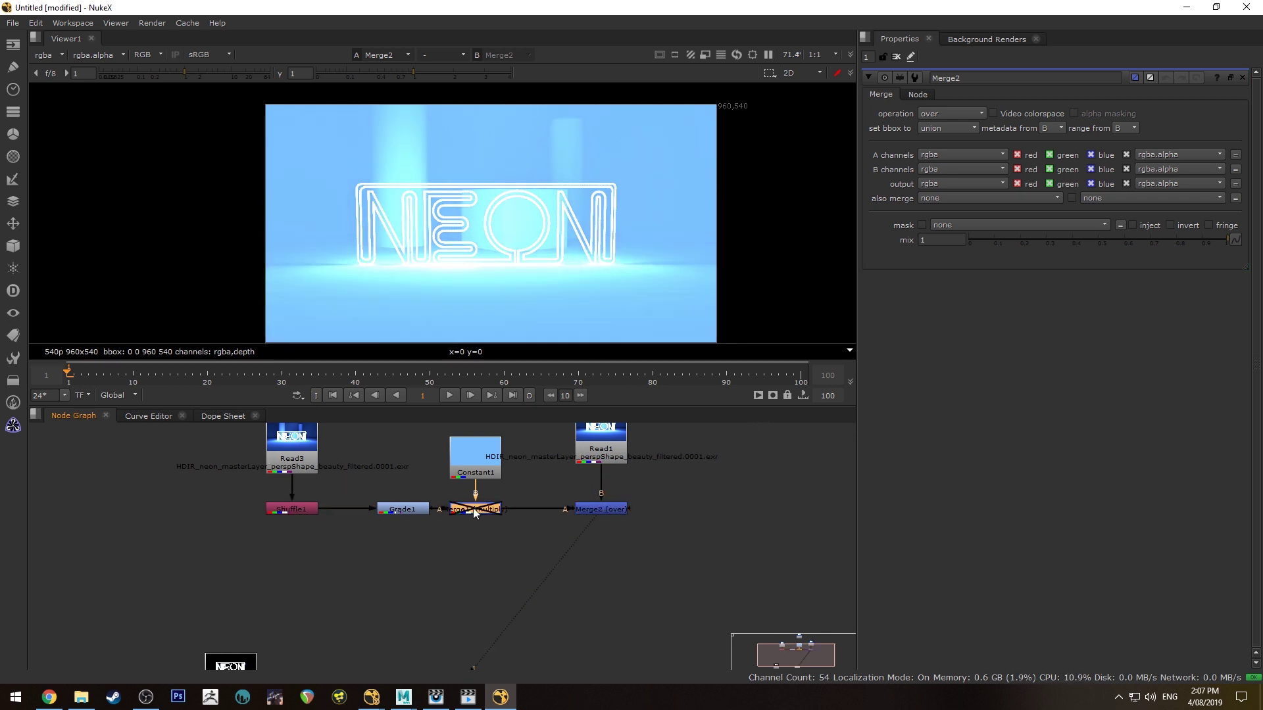
key(d)
key(d)
click(601, 508)
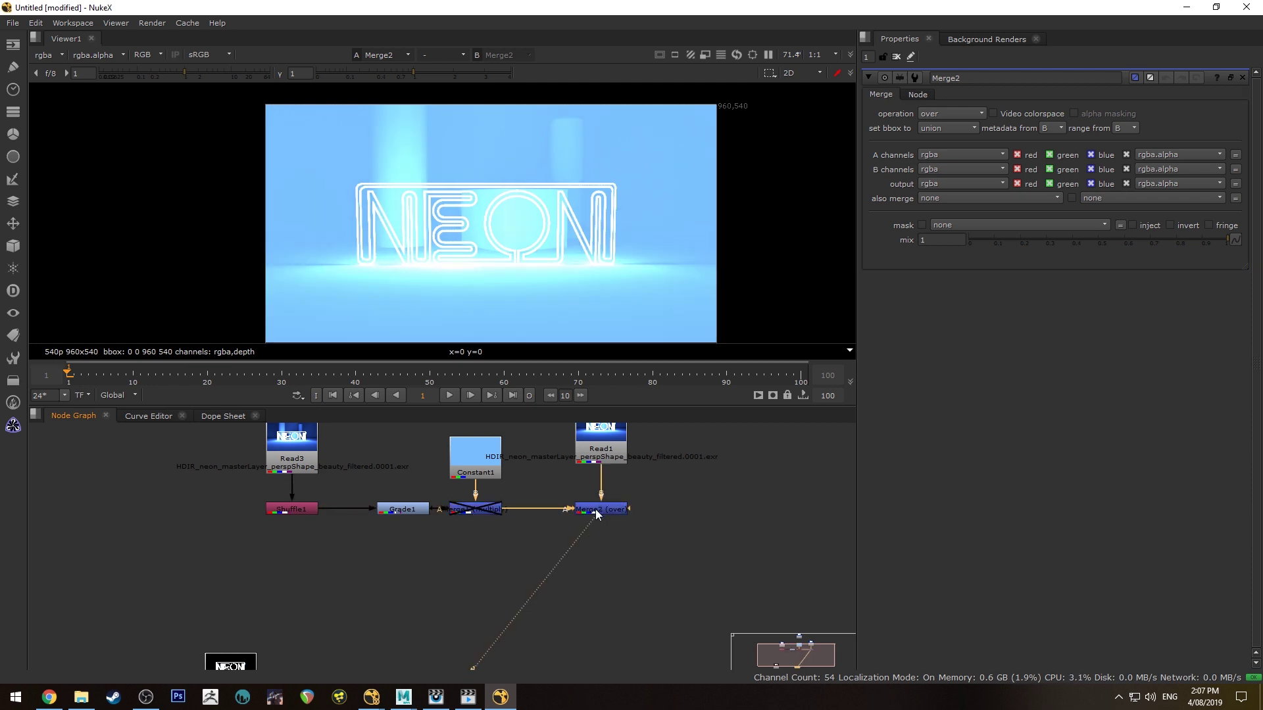
click(480, 508)
key(d)
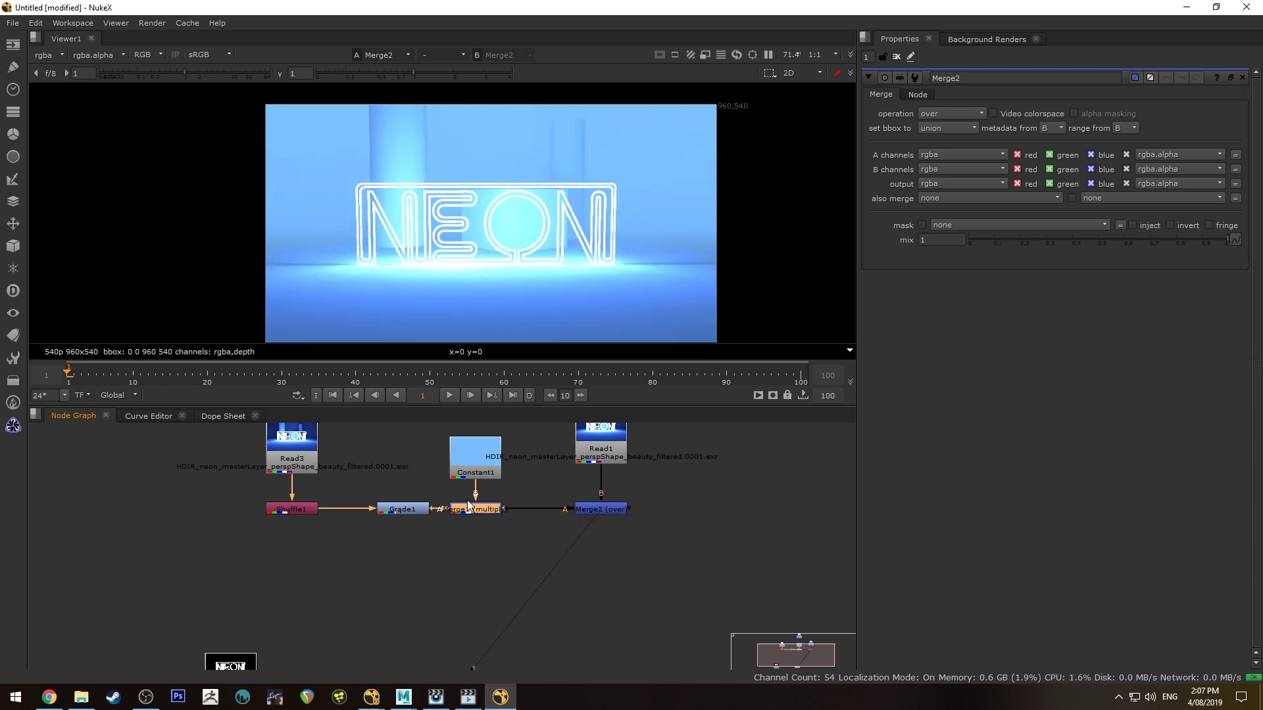
Step: Toggle the Read3 node that feeds the Shuffle off and on to compare the result
click(276, 439)
key(d)
key(d)
key(d)
key(d)
key(d)
key(d)
Step: Set the second Merge node's mix to 0.805 and open the Constant node's properties
click(617, 509)
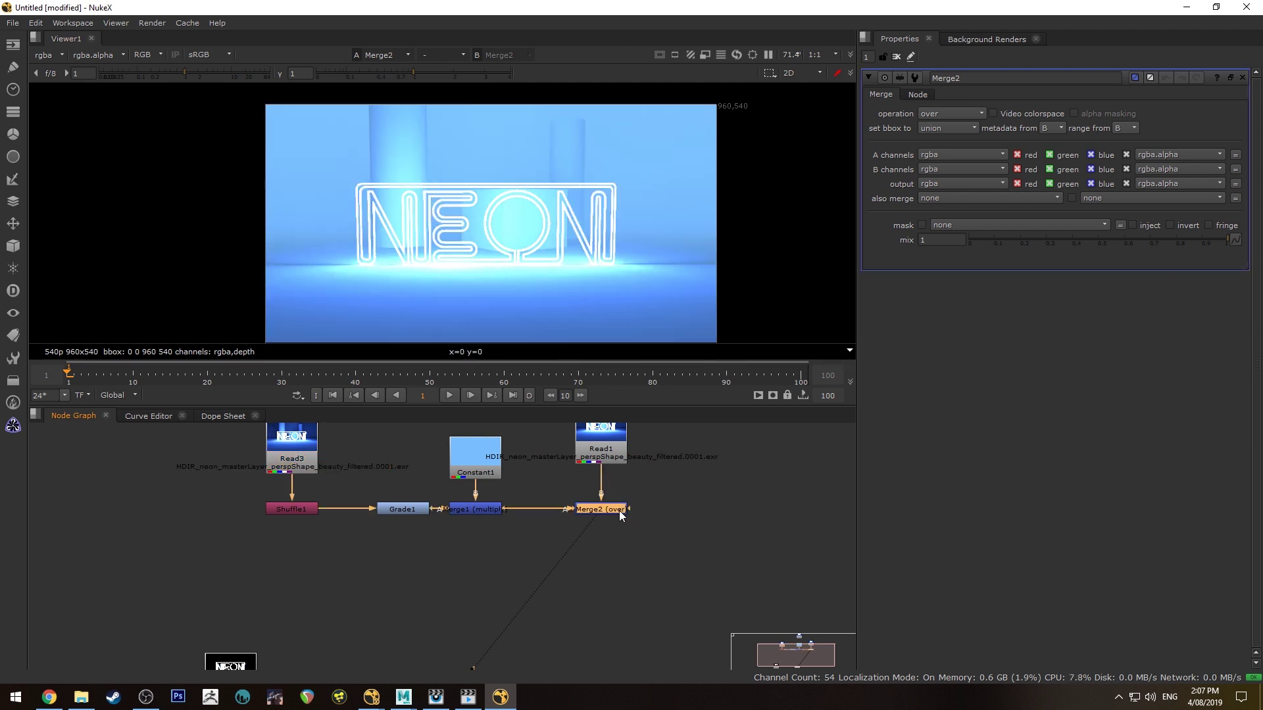
drag(1217, 243, 1178, 240)
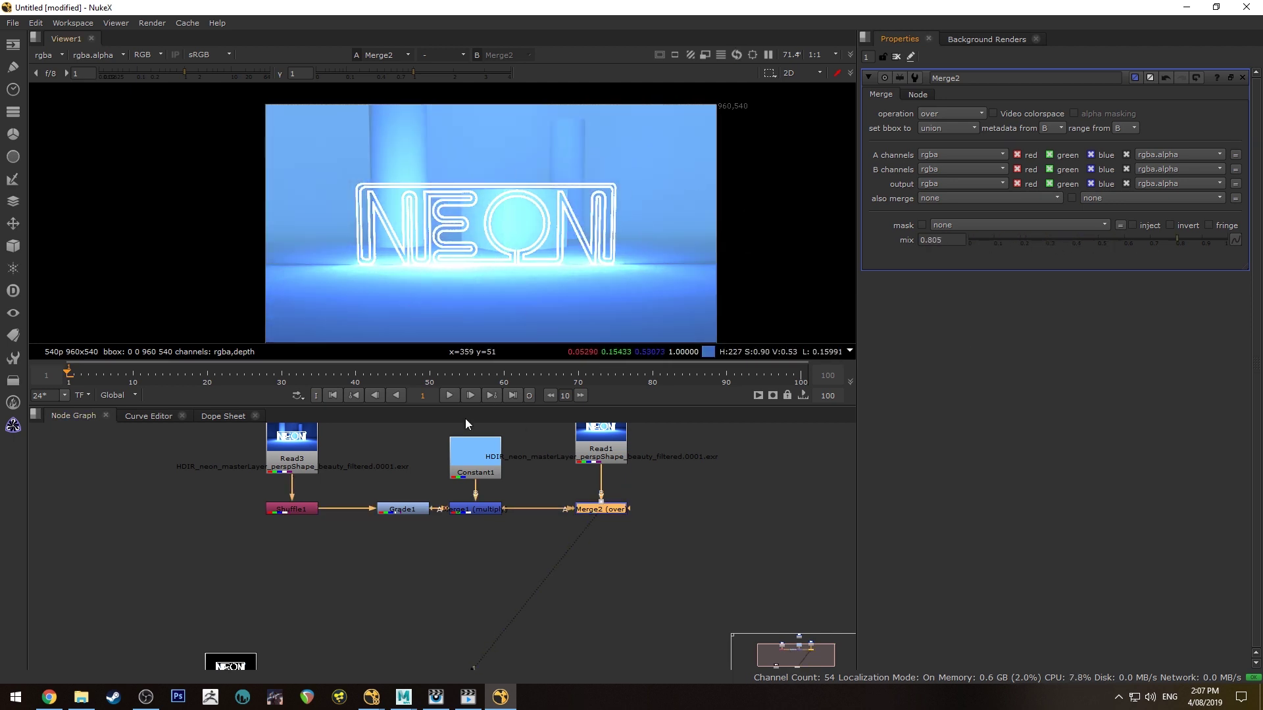
double_click(458, 449)
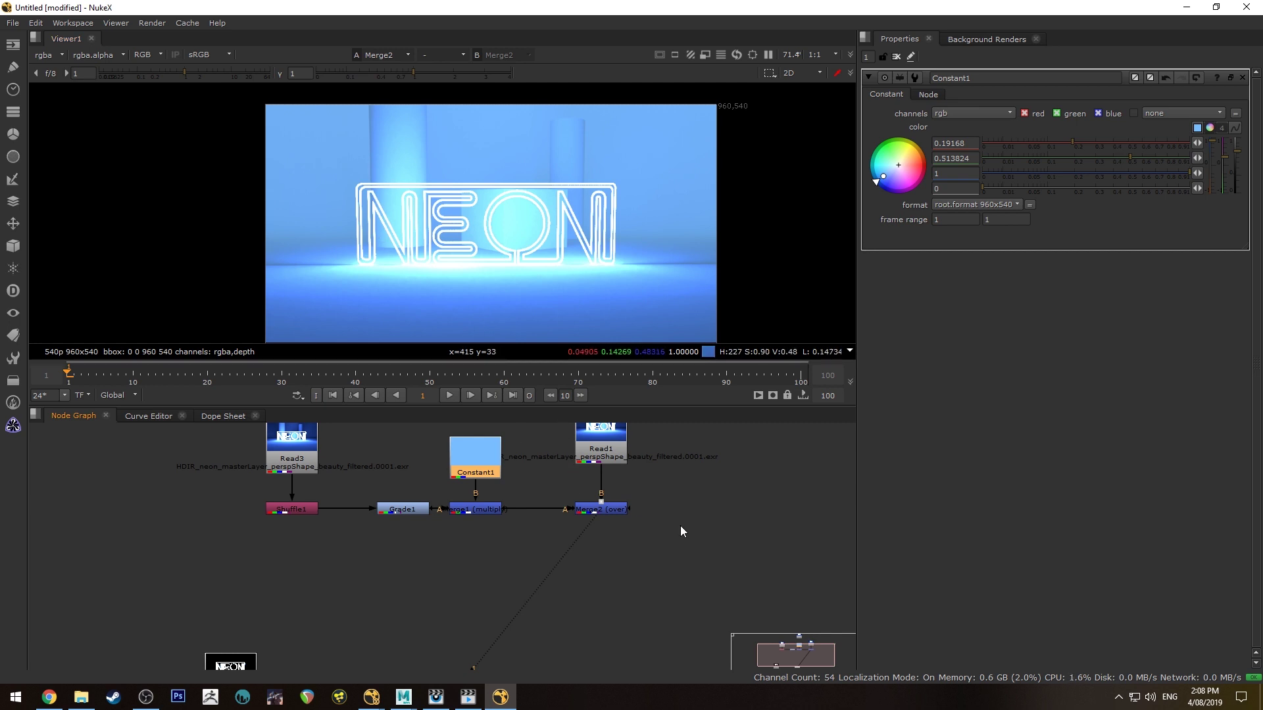
Step: Inspect the composite up close and compare it with the neonAlpha beauty renders in the RenderMan image viewer's catalog
middle_drag(680, 526, 679, 498)
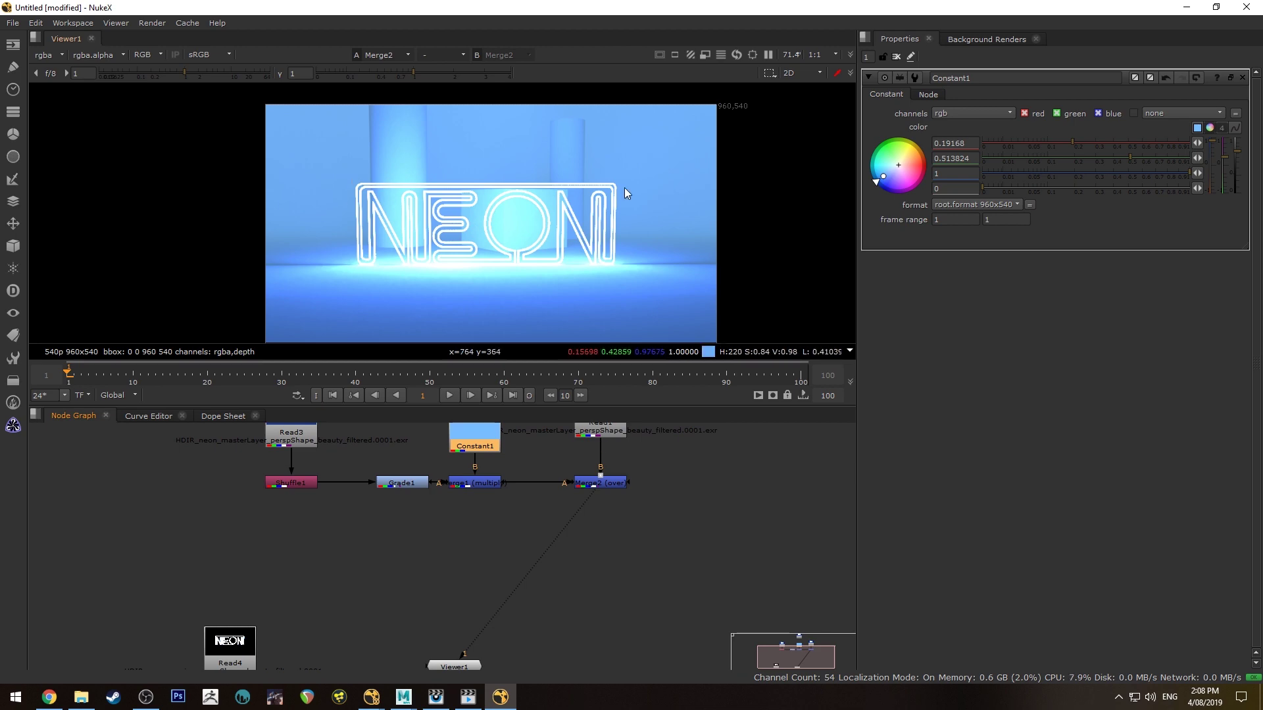
scroll(554, 203, up, 4)
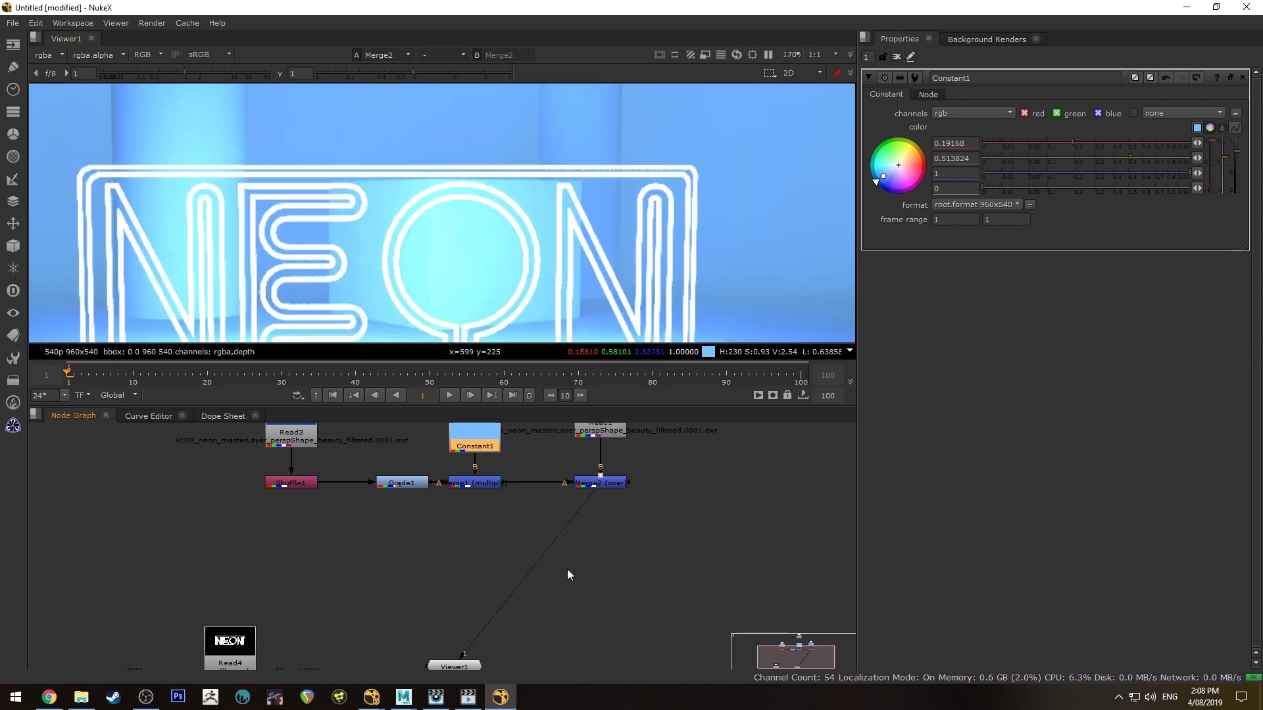
click(435, 691)
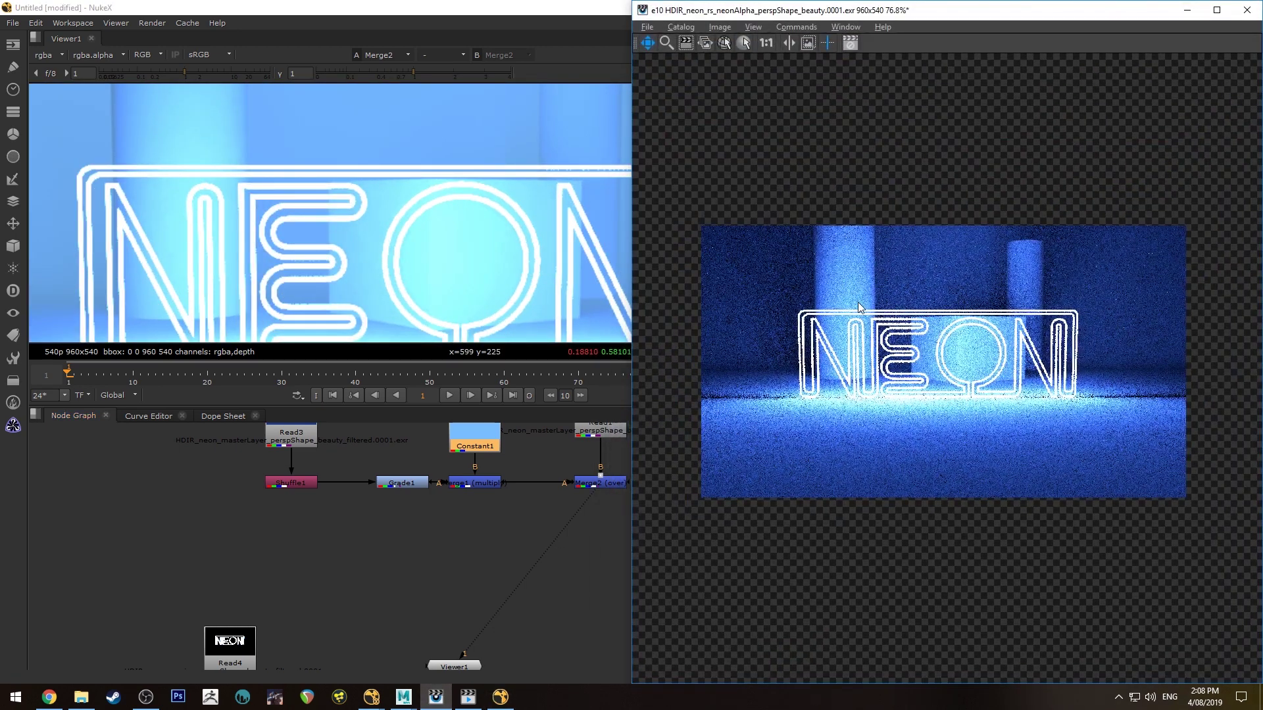
key(c)
scroll(1116, 347, up, 4)
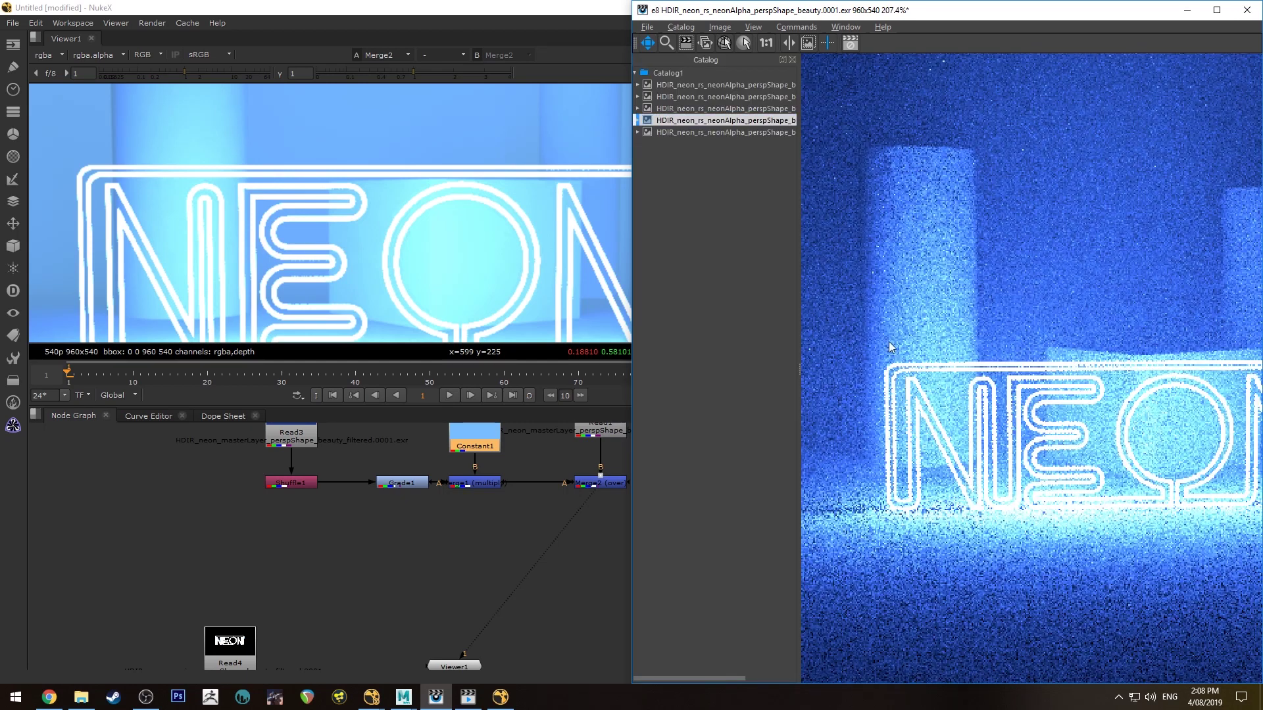
click(1187, 10)
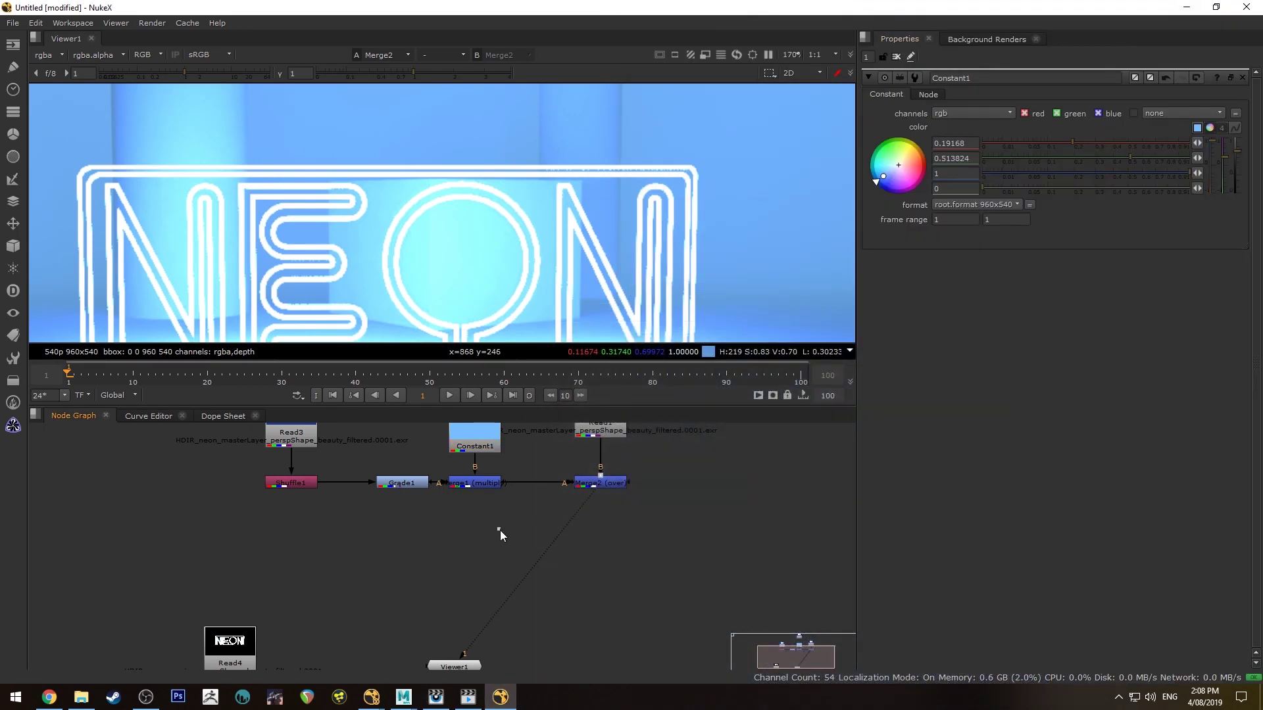
Step: Move the sign render's Read node up beneath the depth chain and view its output
scroll(499, 522, down, 3)
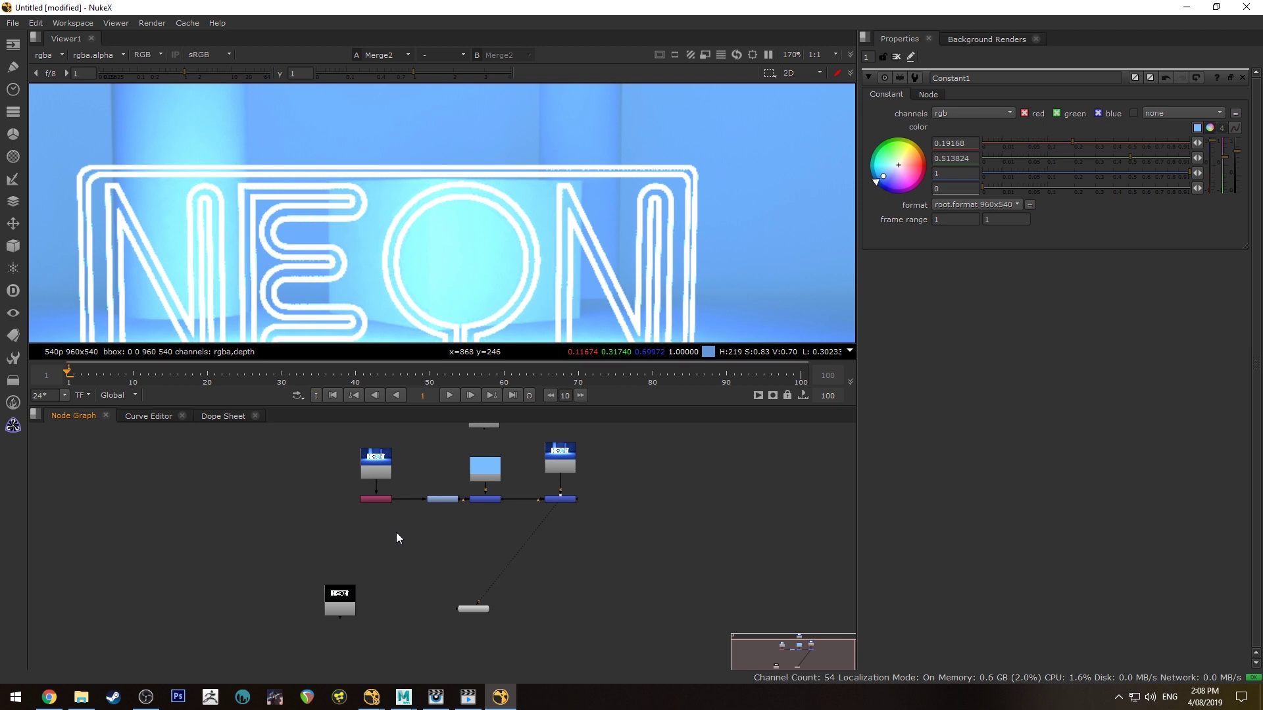
drag(337, 600, 405, 540)
key(1)
scroll(496, 224, down, 3)
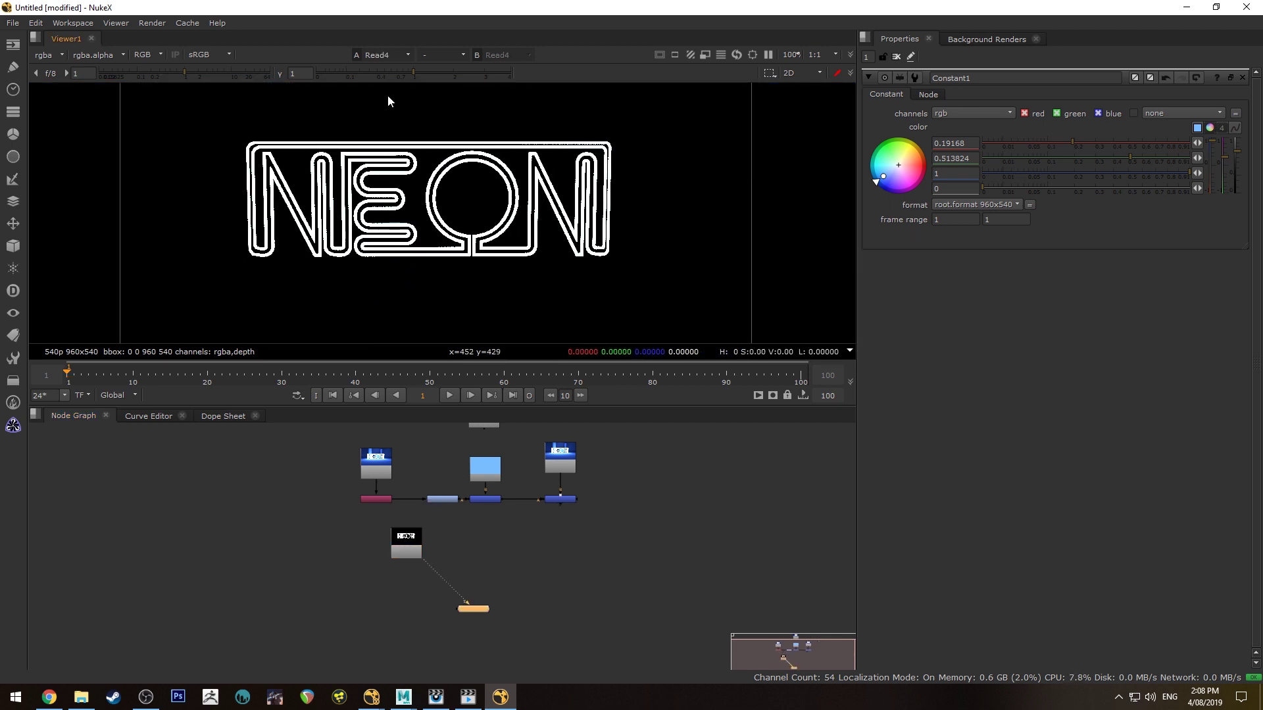
Step: Add a Blur node after the sign render's Read node and place it beside the Read
click(420, 535)
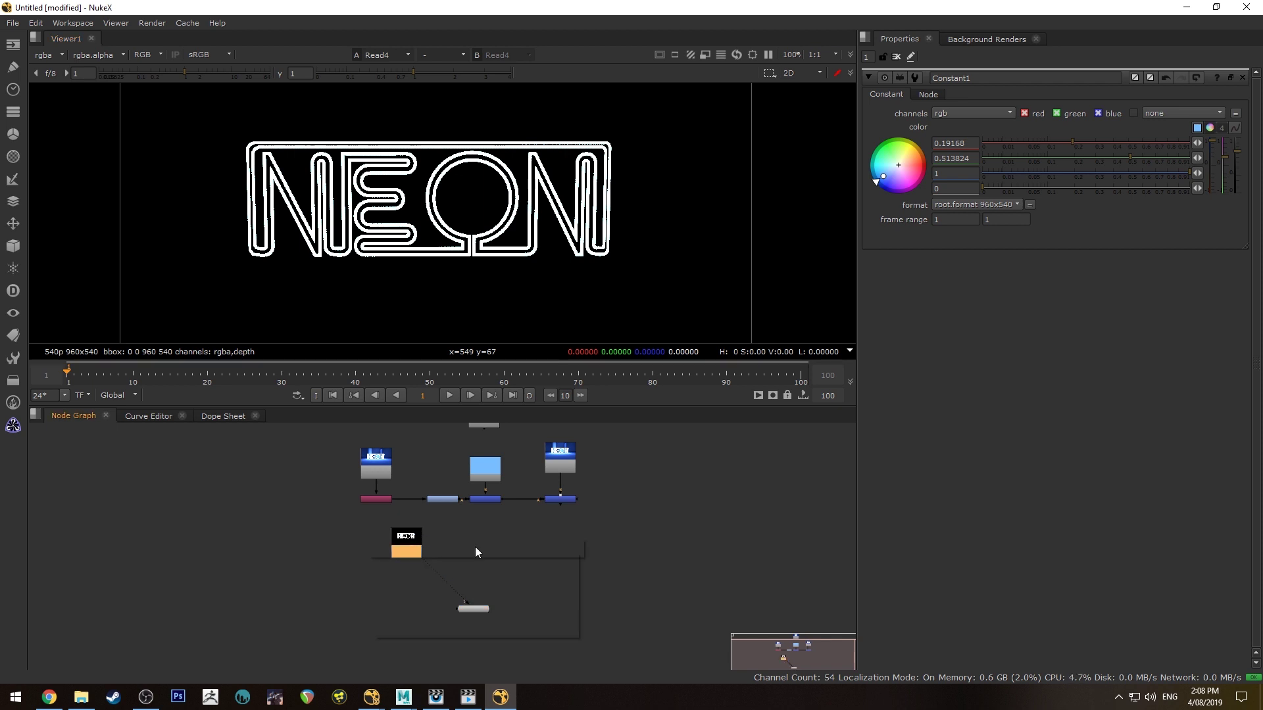
key(Tab)
text(blur)
key(Return)
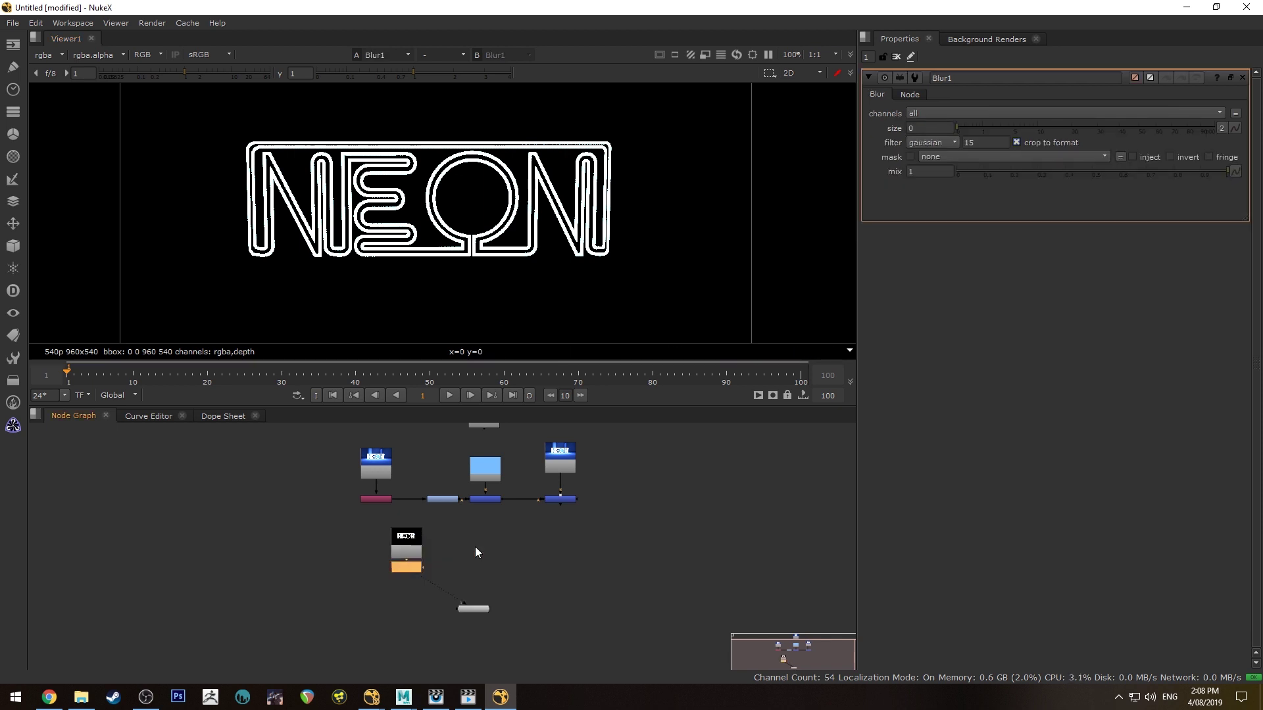
scroll(421, 559, up, 3)
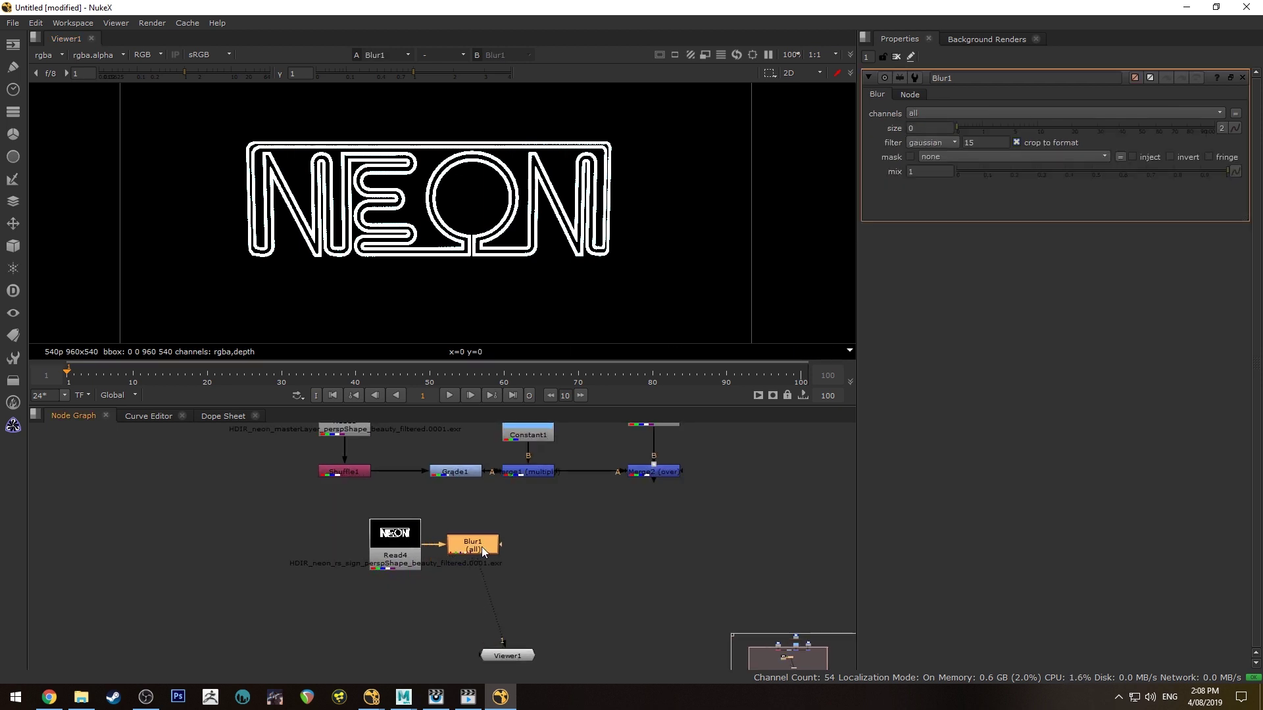
Step: Add a Merge node after the sign's Blur node and connect the Blur to its B input
scroll(547, 548, up, 3)
key(Tab)
text(merge)
key(Return)
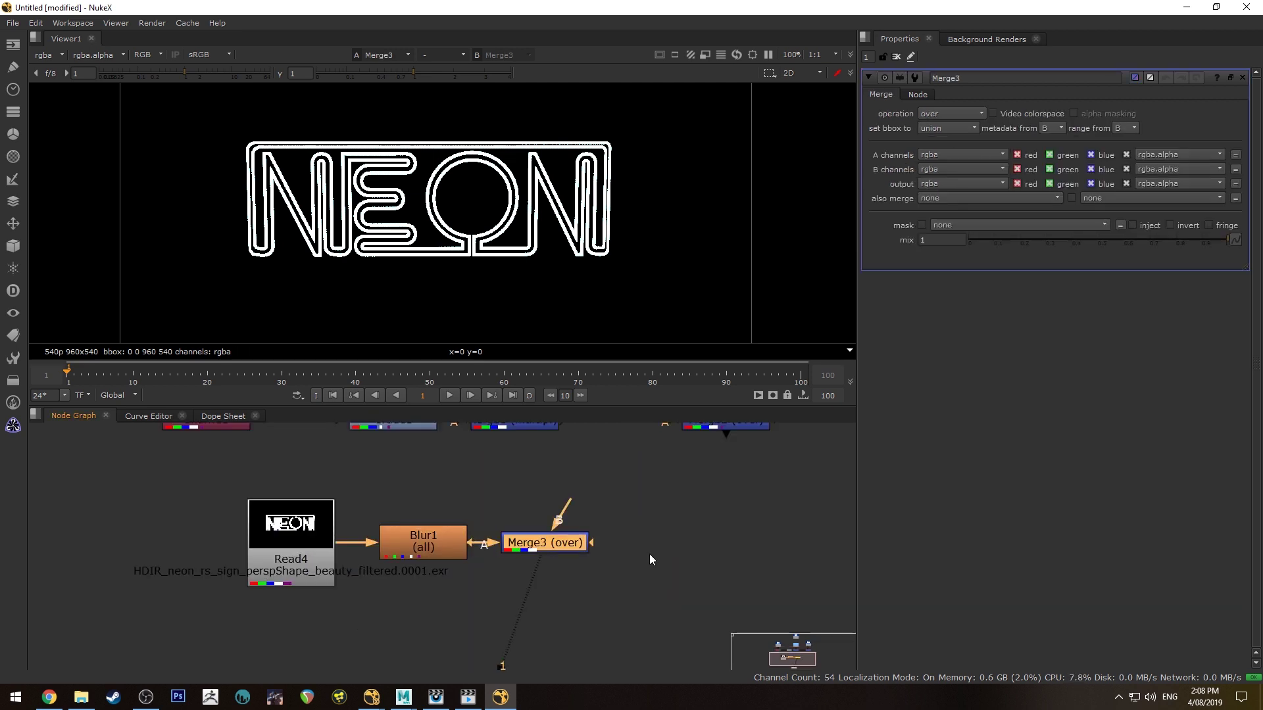
drag(483, 544, 384, 531)
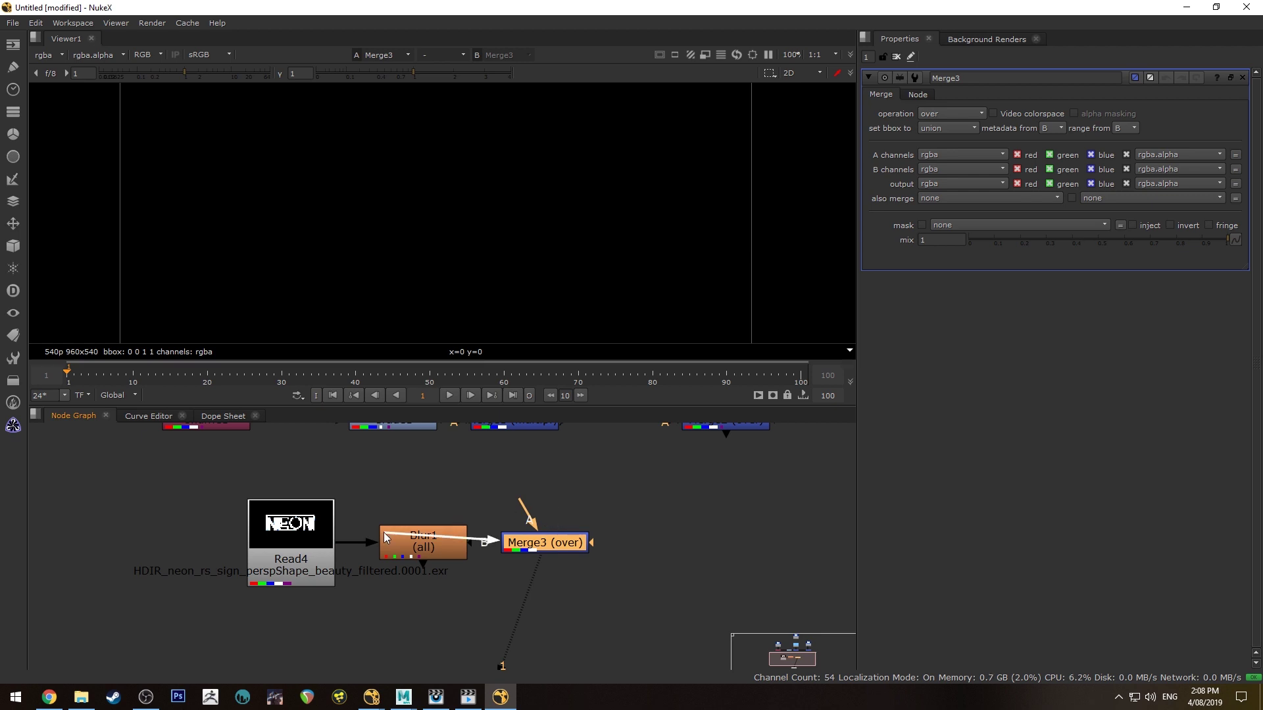
scroll(583, 530, down, 2)
middle_drag(603, 574, 513, 485)
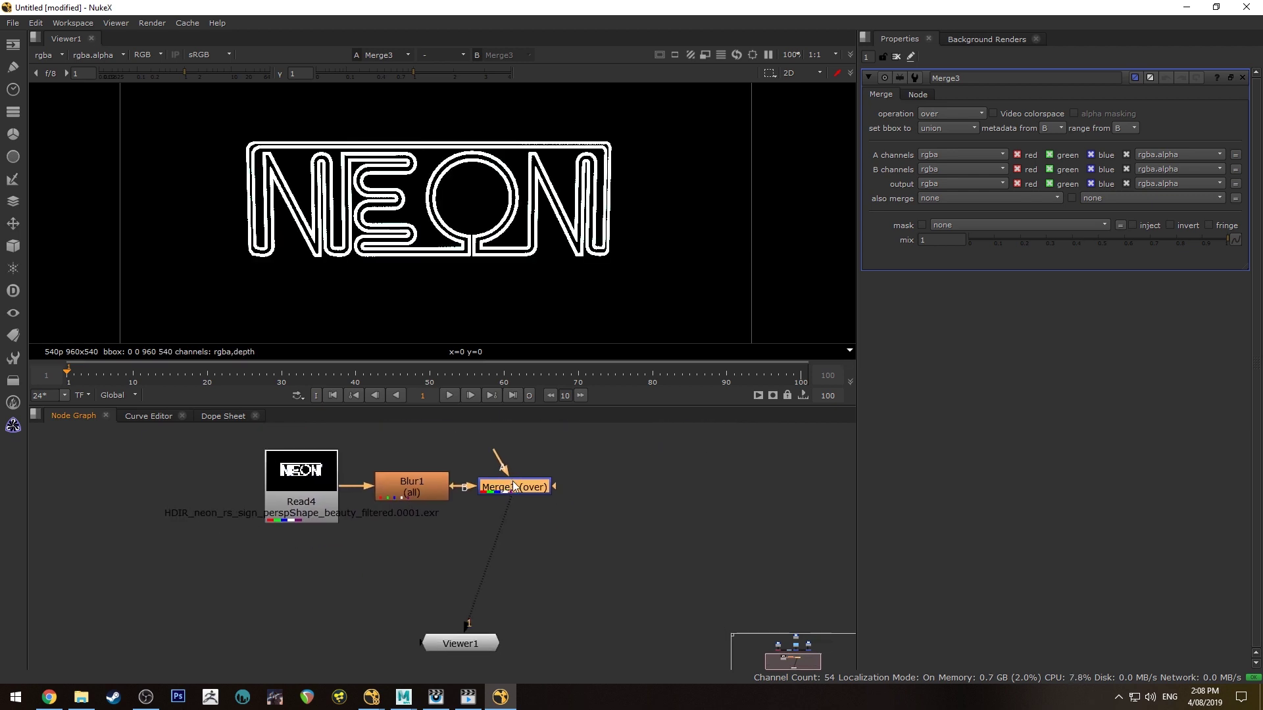
Step: Add a Noise node below the new Merge and connect it to the Merge's A input
click(514, 555)
key(Tab)
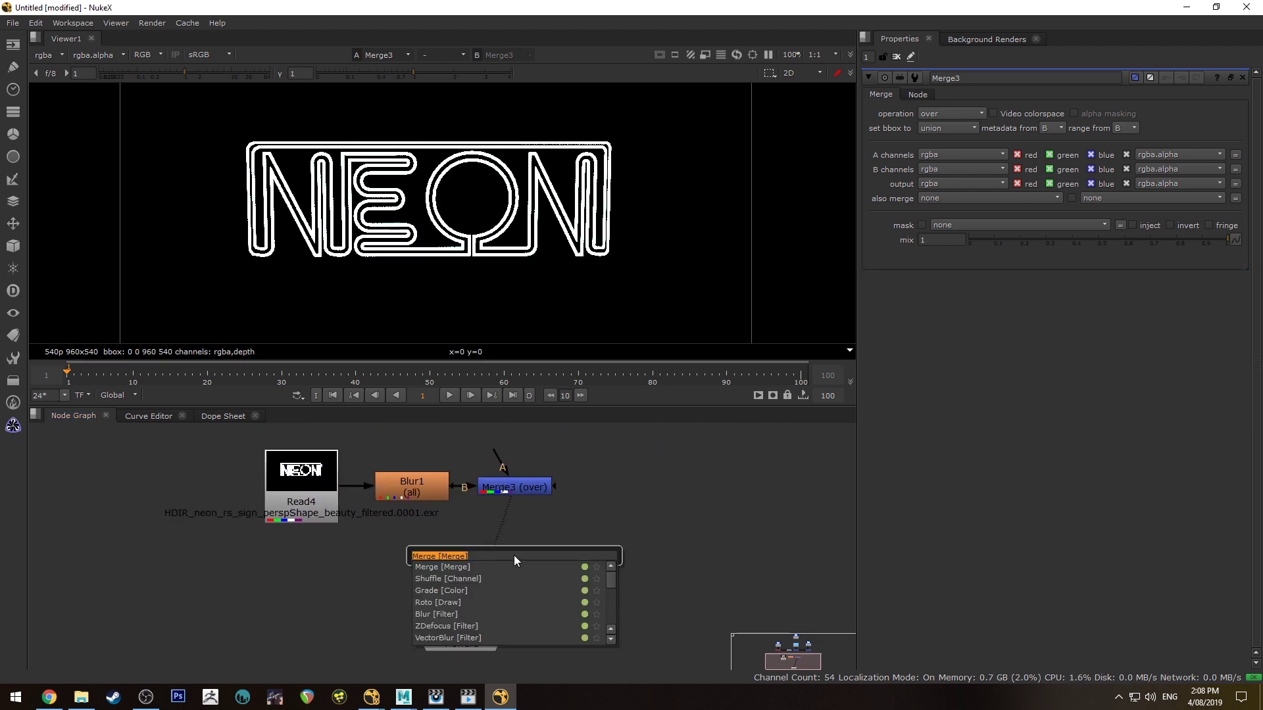
text(noise)
key(Return)
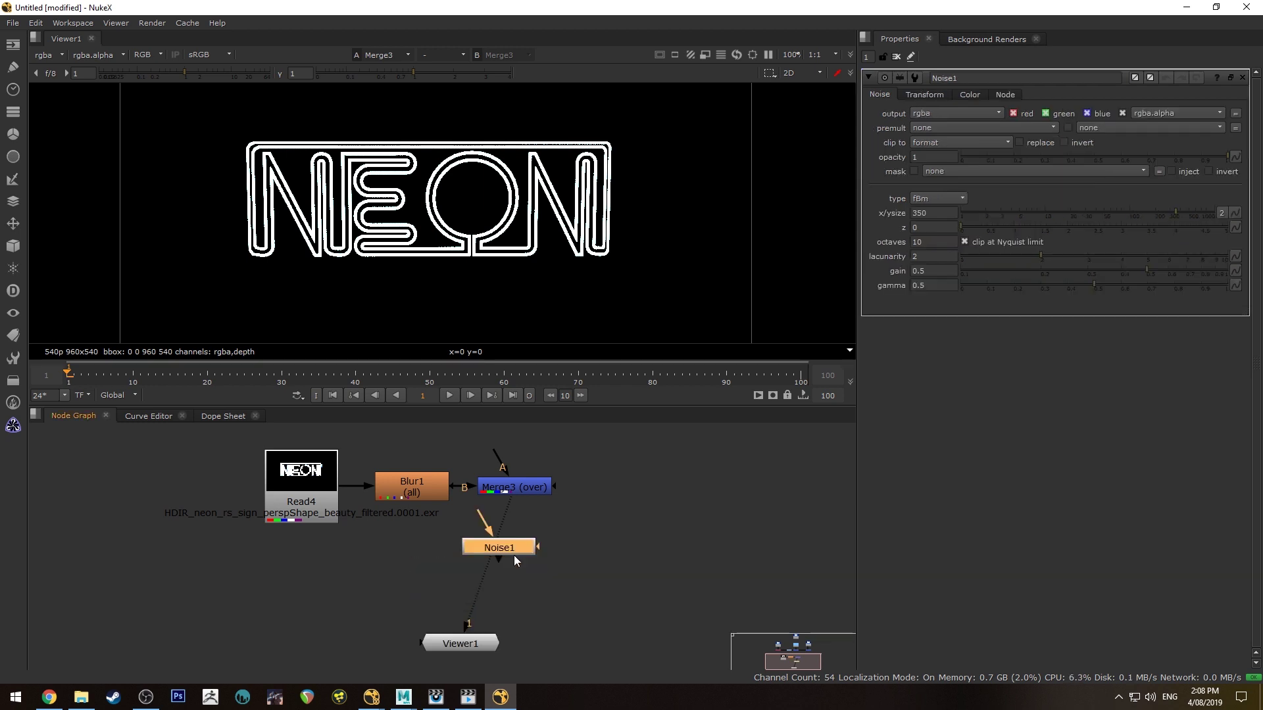
drag(495, 460, 525, 565)
Step: Set the operation of the Merge joining the Blur and Noise to multiply
click(517, 488)
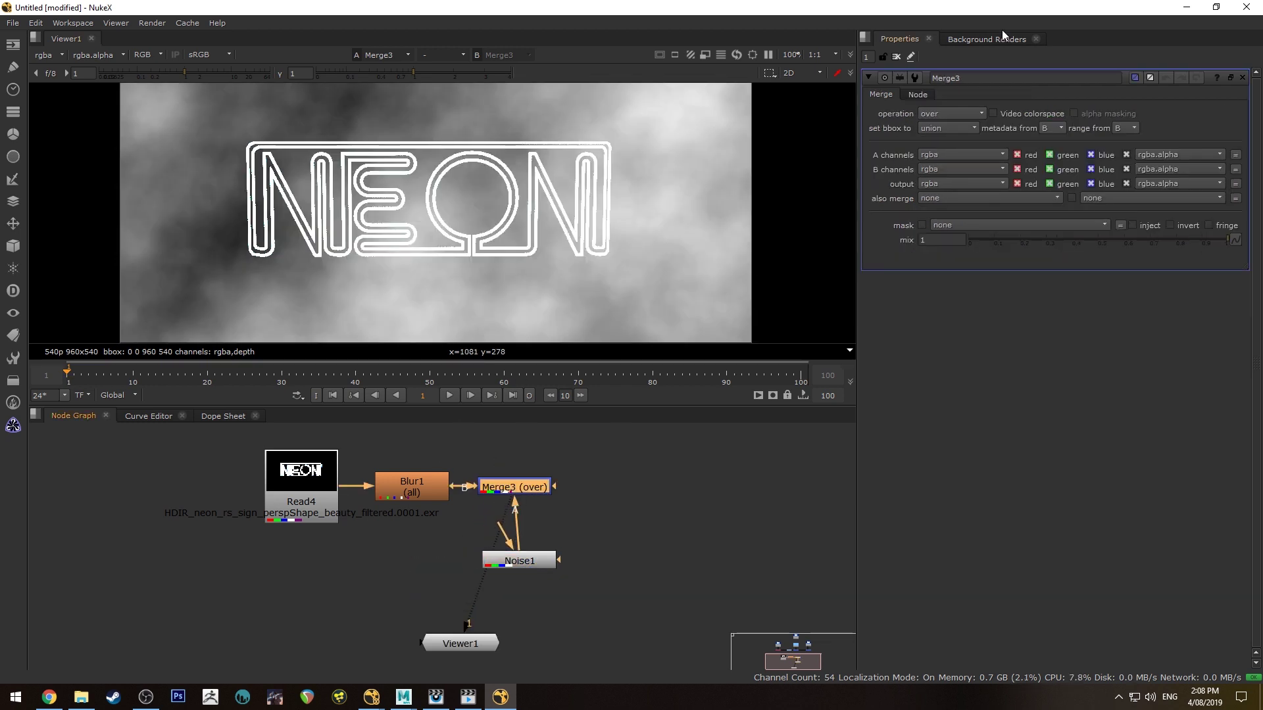
click(952, 114)
click(961, 251)
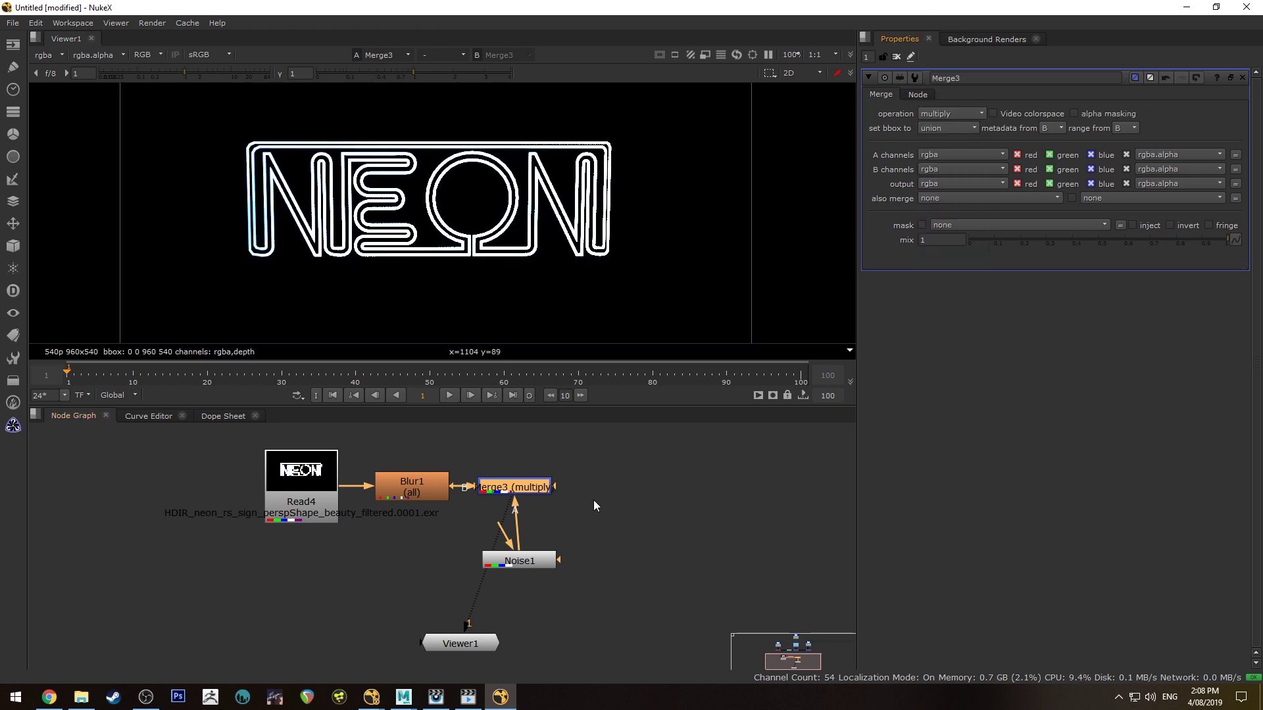
Step: Add another Merge node that puts the noise-multiplied sign over the depth haze composite
scroll(579, 526, down, 3)
key(Tab)
text(merge)
key(Return)
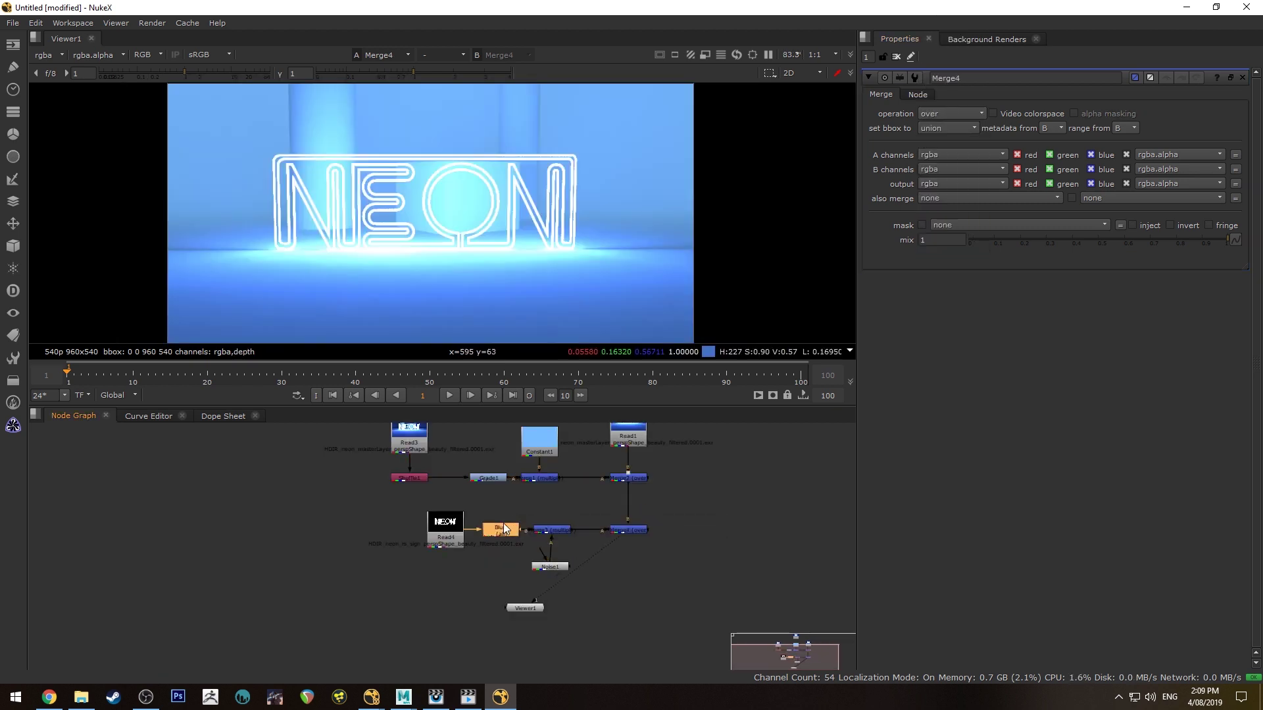
Step: Set the sign's Blur size to 23 and lower the mix of the final Merge
click(502, 527)
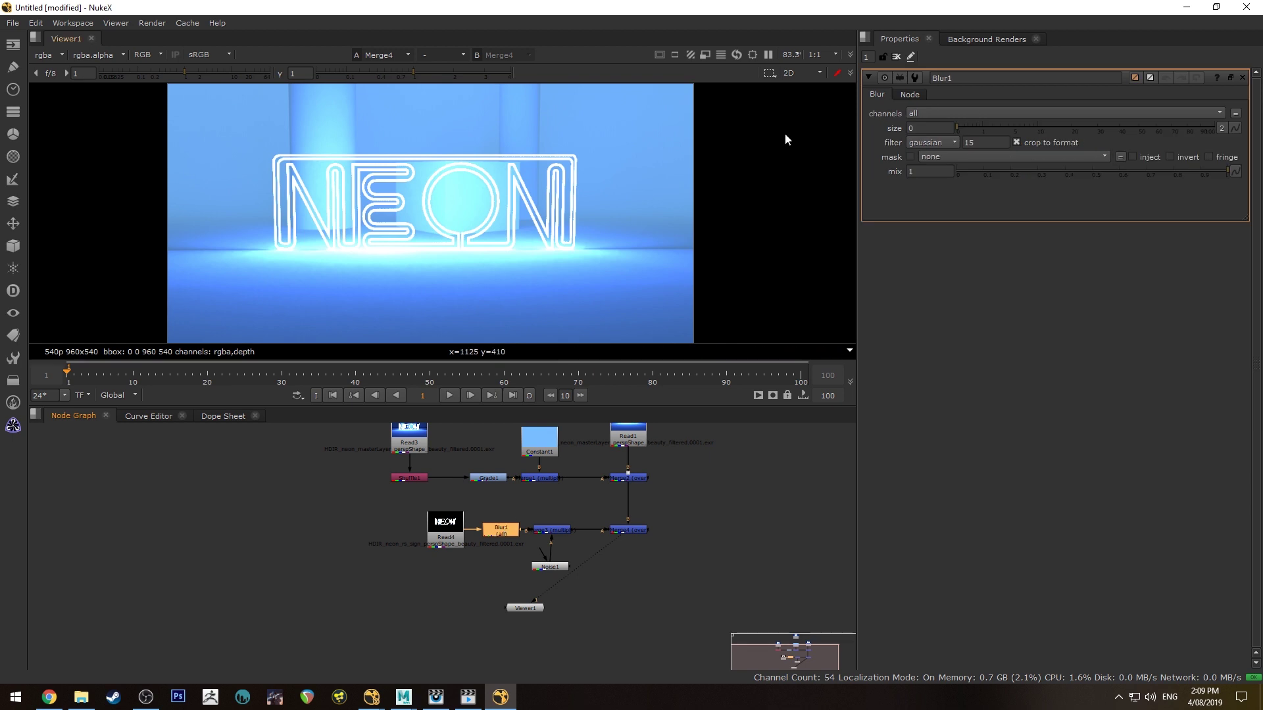
drag(963, 124, 1091, 129)
drag(1118, 132, 1080, 133)
double_click(634, 530)
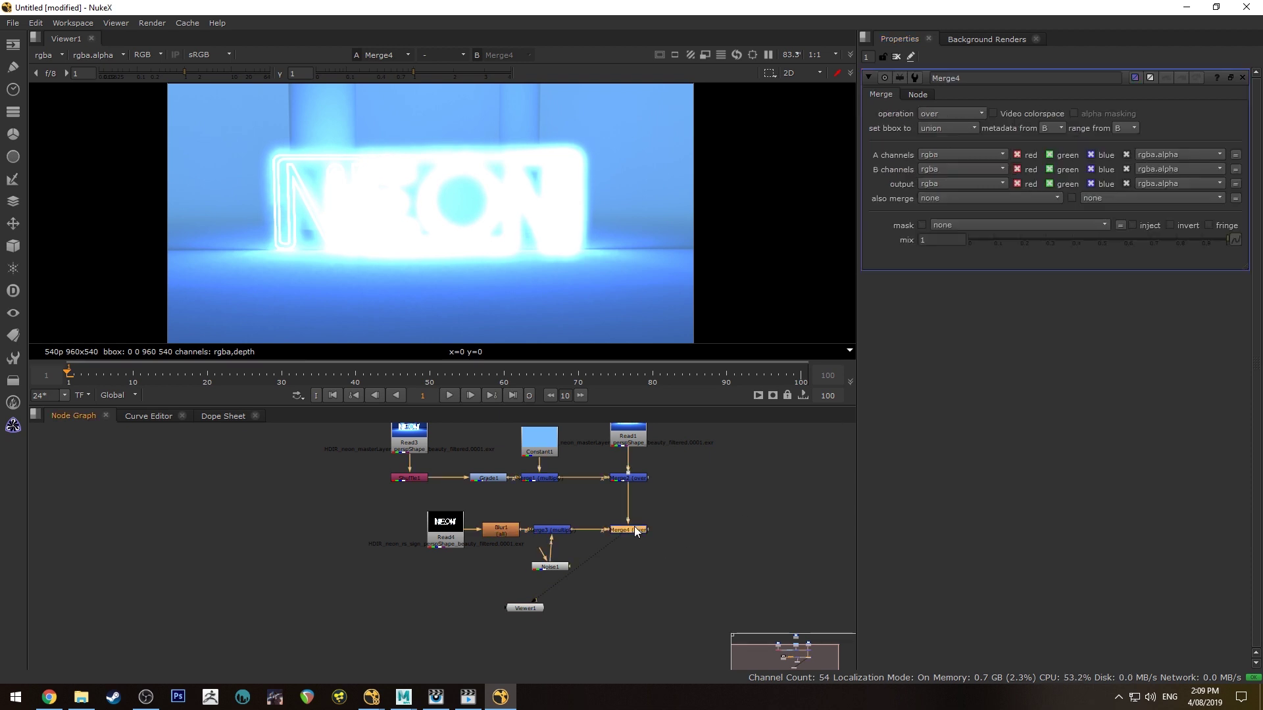
drag(1188, 235, 1019, 238)
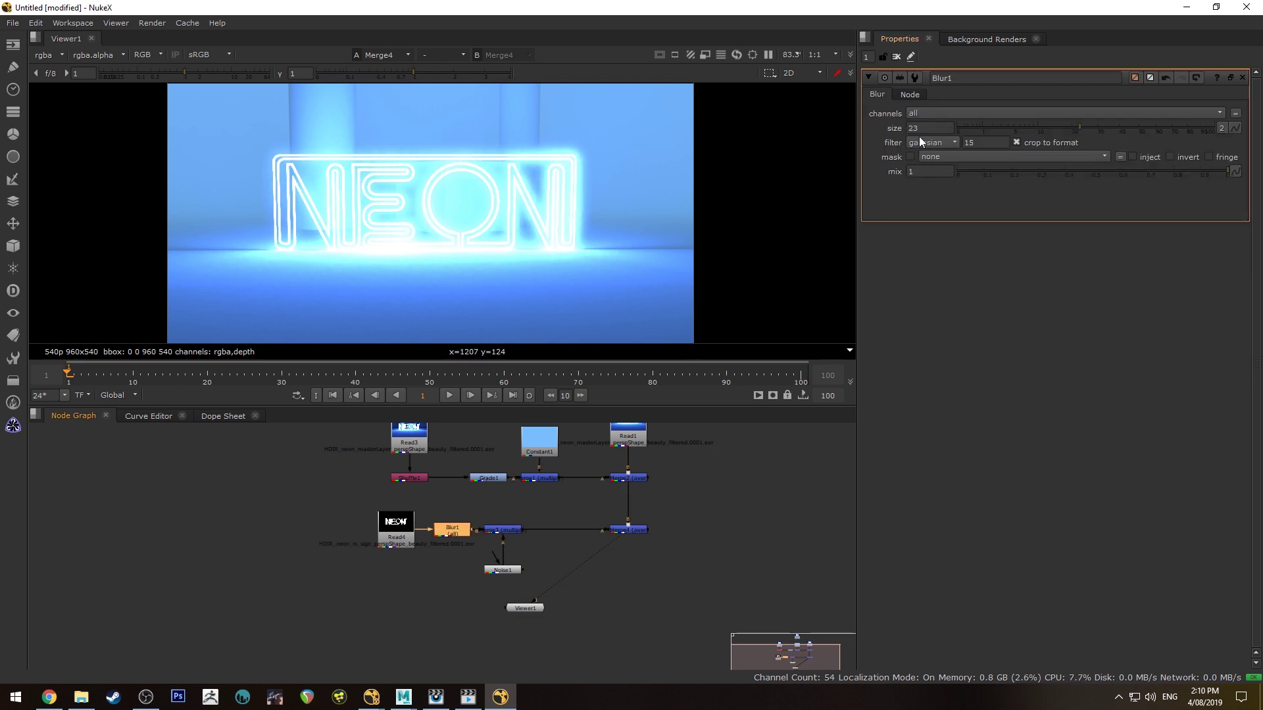
Step: Compare the Blur's quadratic and gaussian filters on the glow's edge and set the filter to quadratic
click(924, 143)
click(936, 131)
click(929, 144)
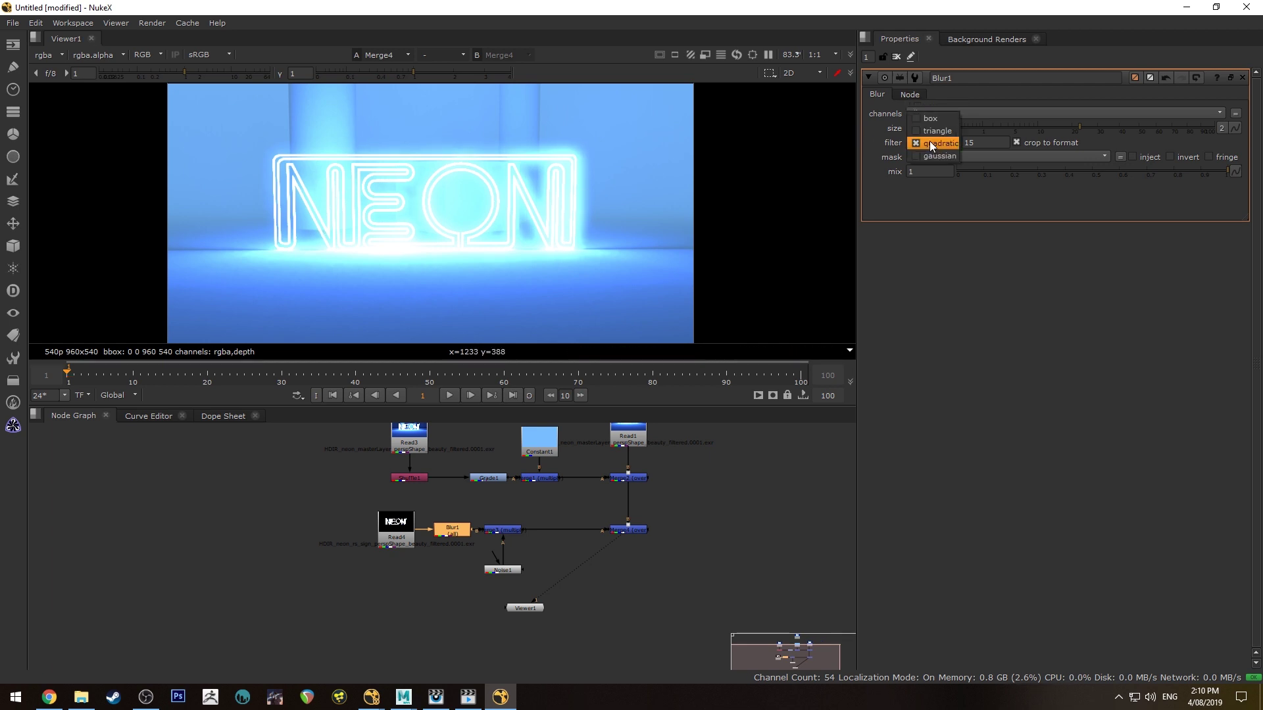
click(930, 154)
scroll(623, 166, up, 4)
scroll(623, 166, up, 4)
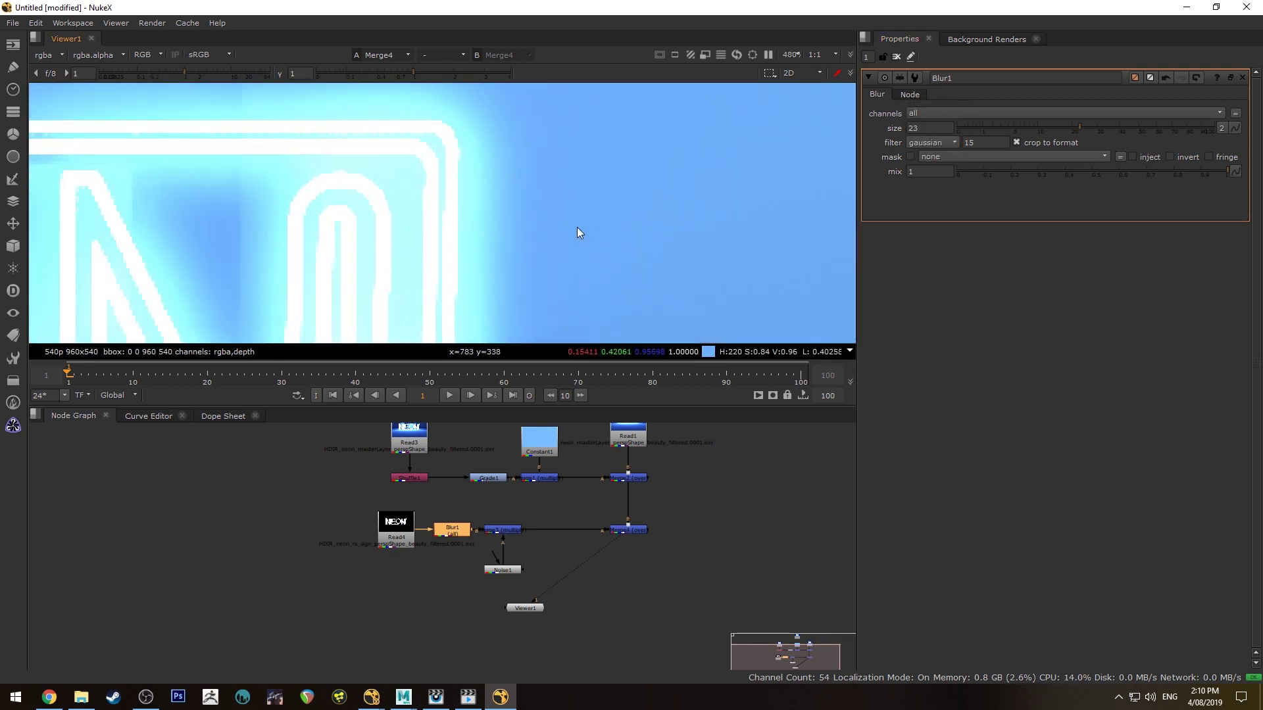
click(954, 142)
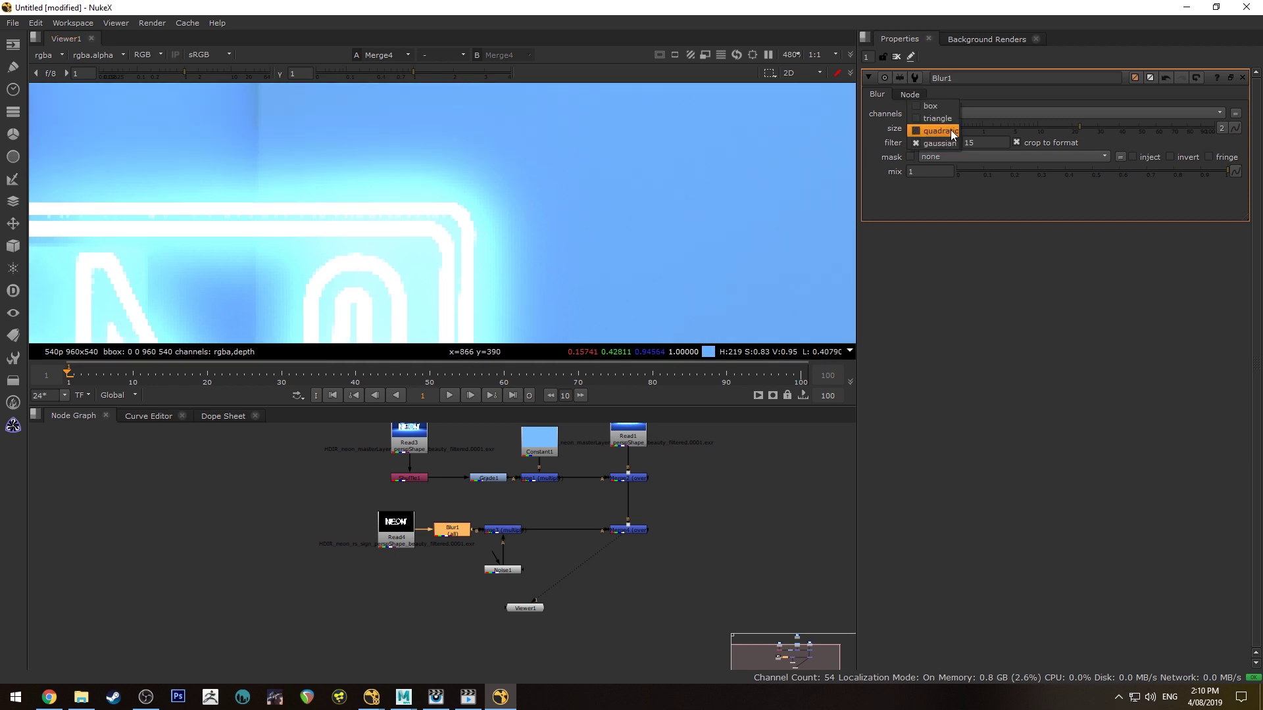
click(947, 131)
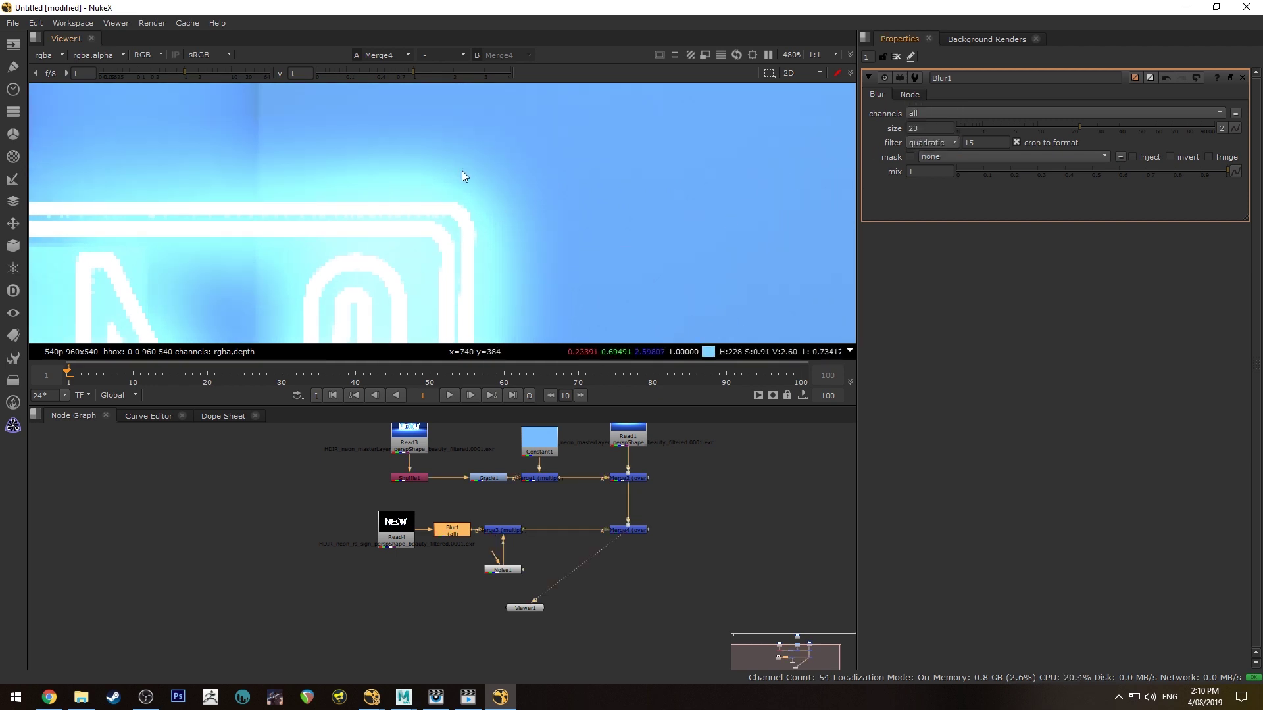
scroll(500, 196, down, 8)
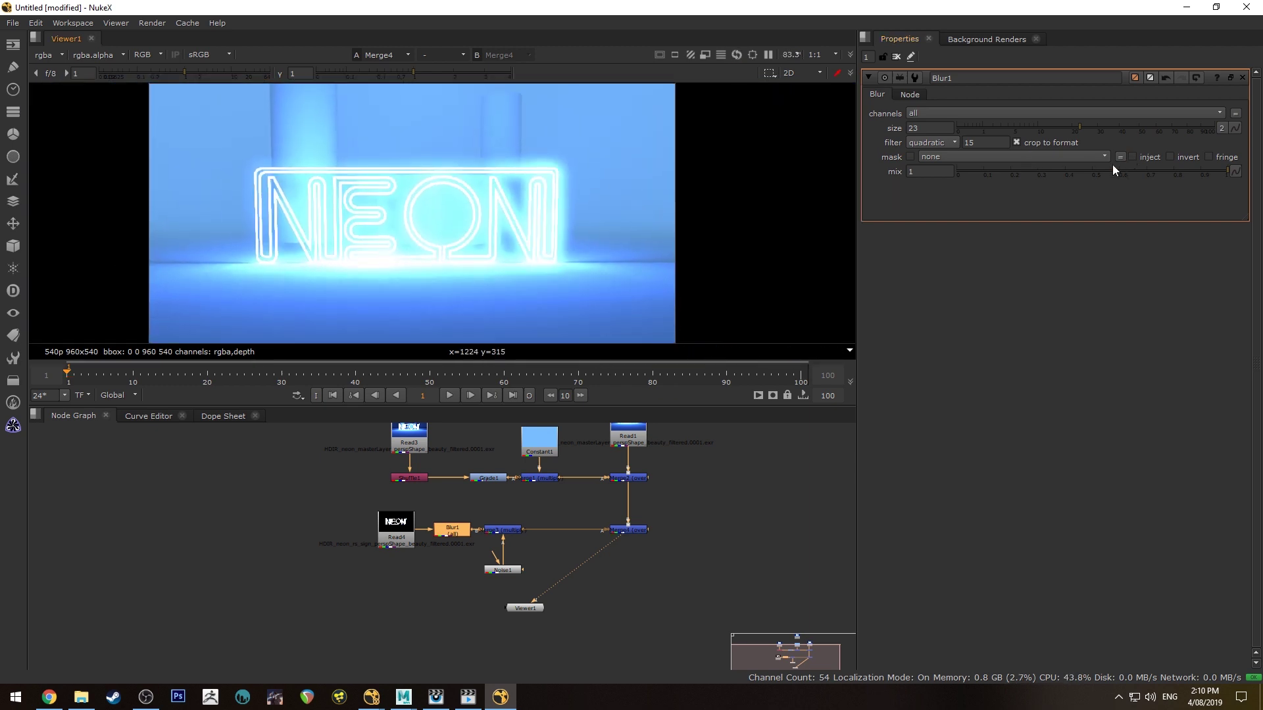
Step: Compare the glow with the Blur's mix at 0 and 1, and set the final Merge's mix to 0.1
drag(1166, 168, 941, 170)
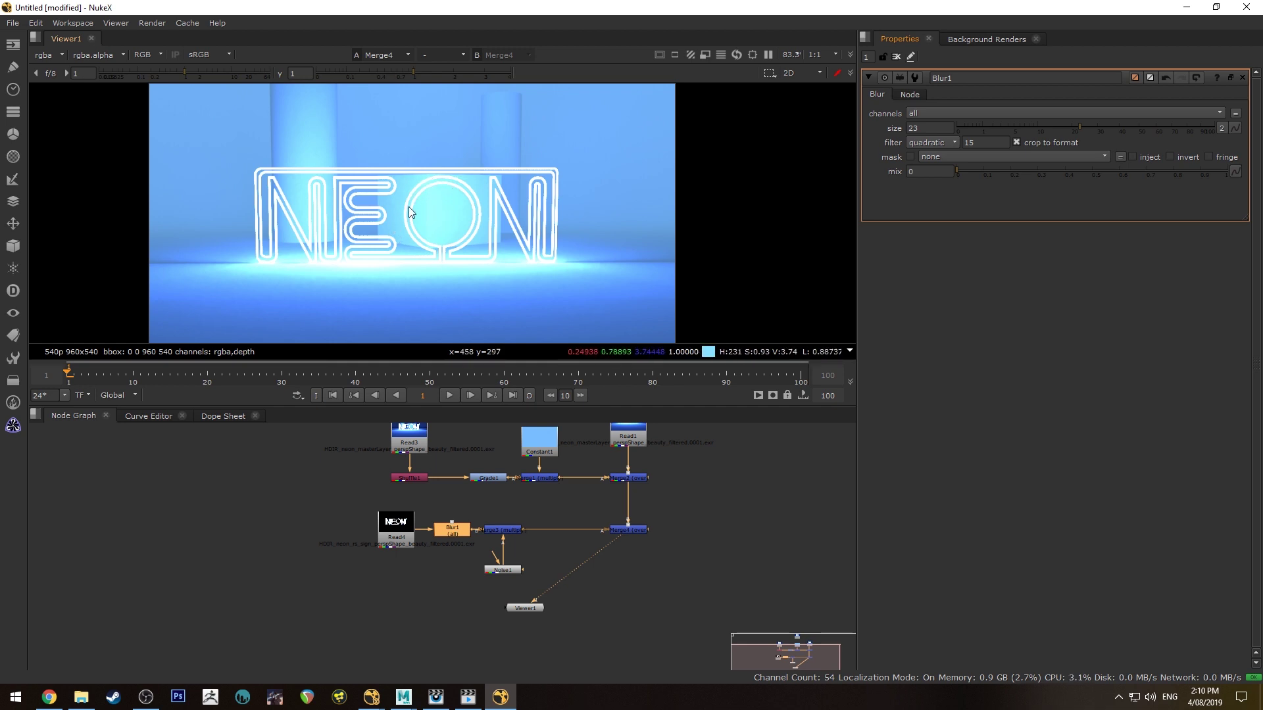
drag(1038, 169, 1229, 172)
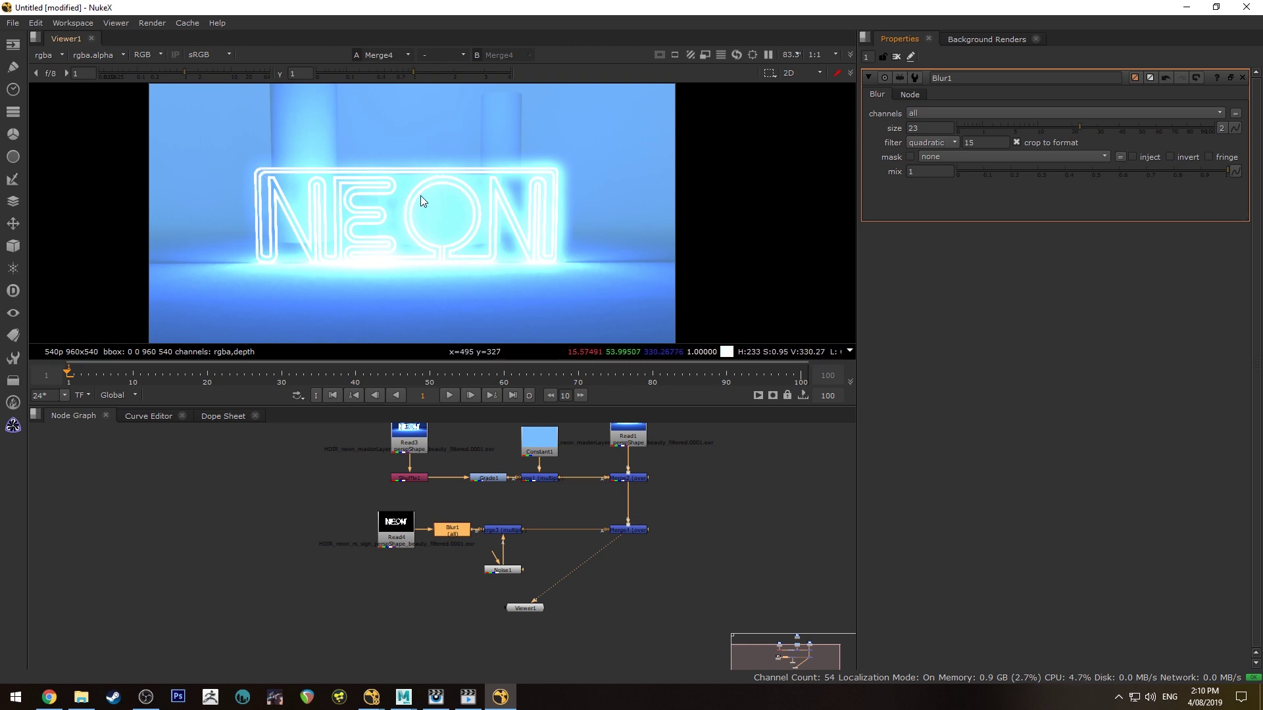
click(633, 530)
mouse_move(1009, 237)
mouse_down()
mouse_move(1214, 238)
mouse_move(995, 237)
mouse_up()
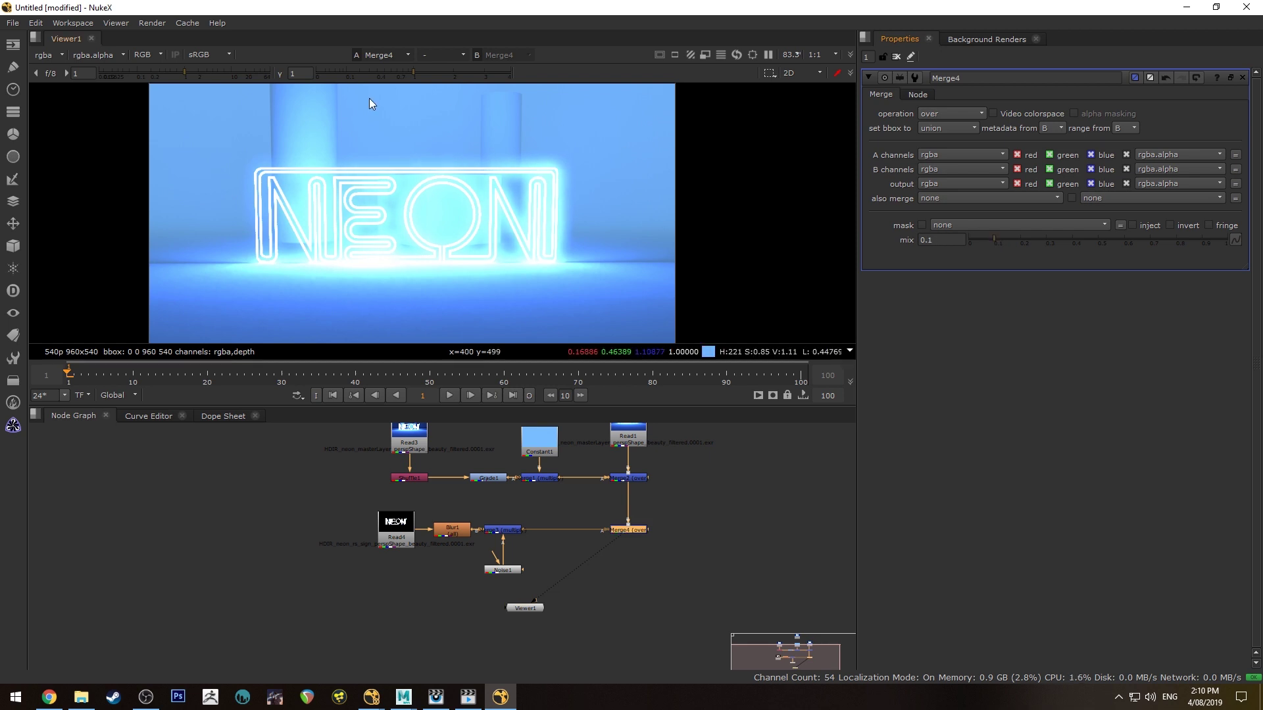
scroll(348, 157, up, 2)
scroll(362, 165, down, 2)
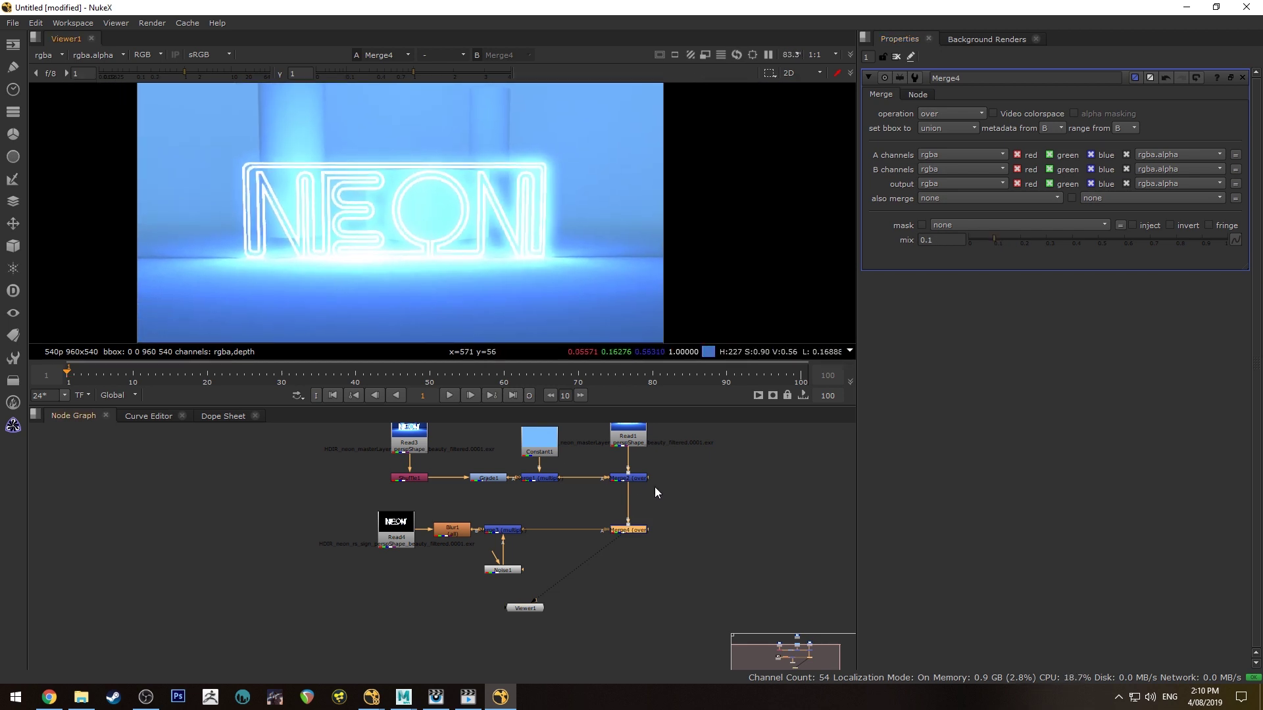
Step: Set the mix of the depth haze's over Merge to 0.795
double_click(630, 478)
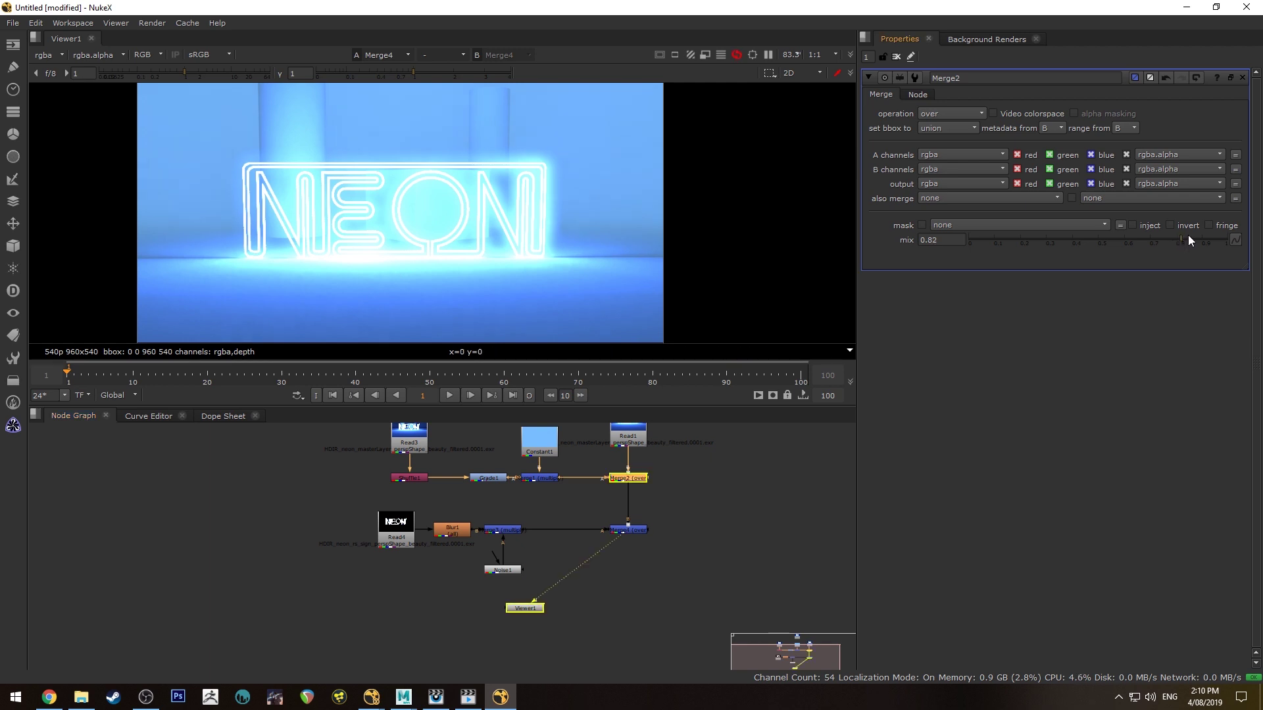
click(1064, 239)
drag(1053, 215, 1169, 230)
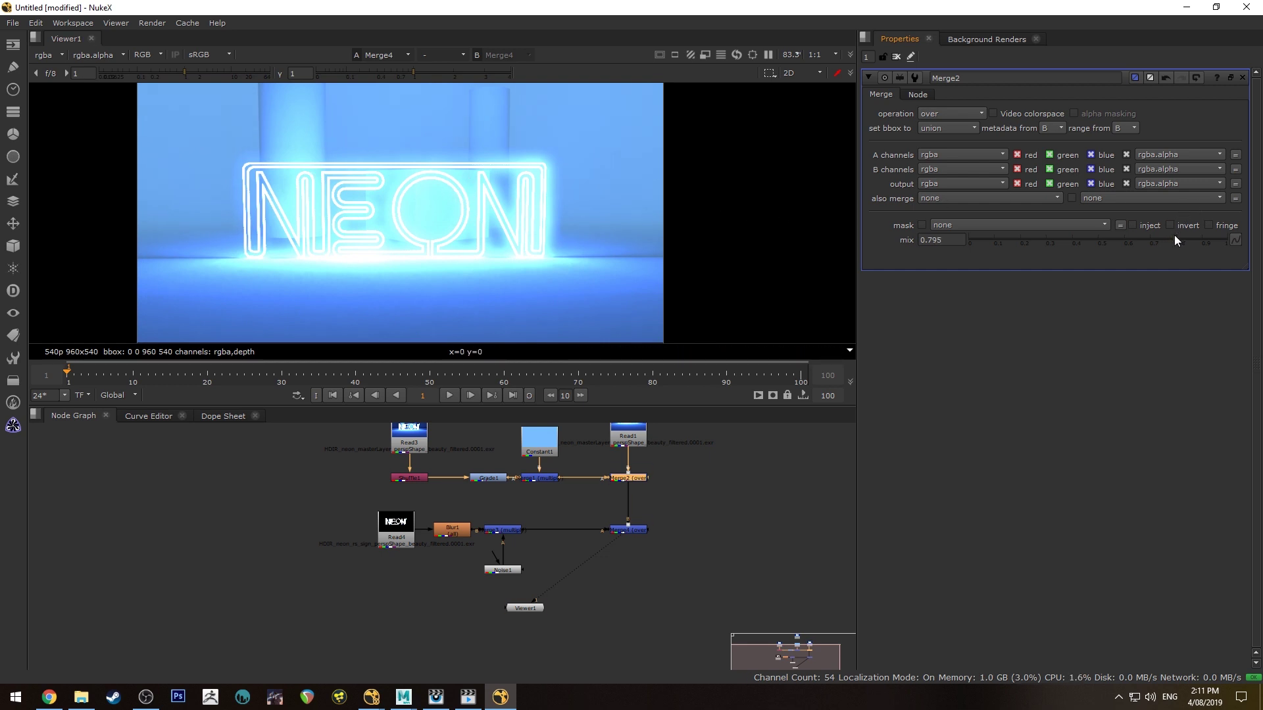
Step: Enlarge the viewer area and set the noise multiply Merge's mix to 0.46 after testing it at 0
drag(526, 409, 526, 517)
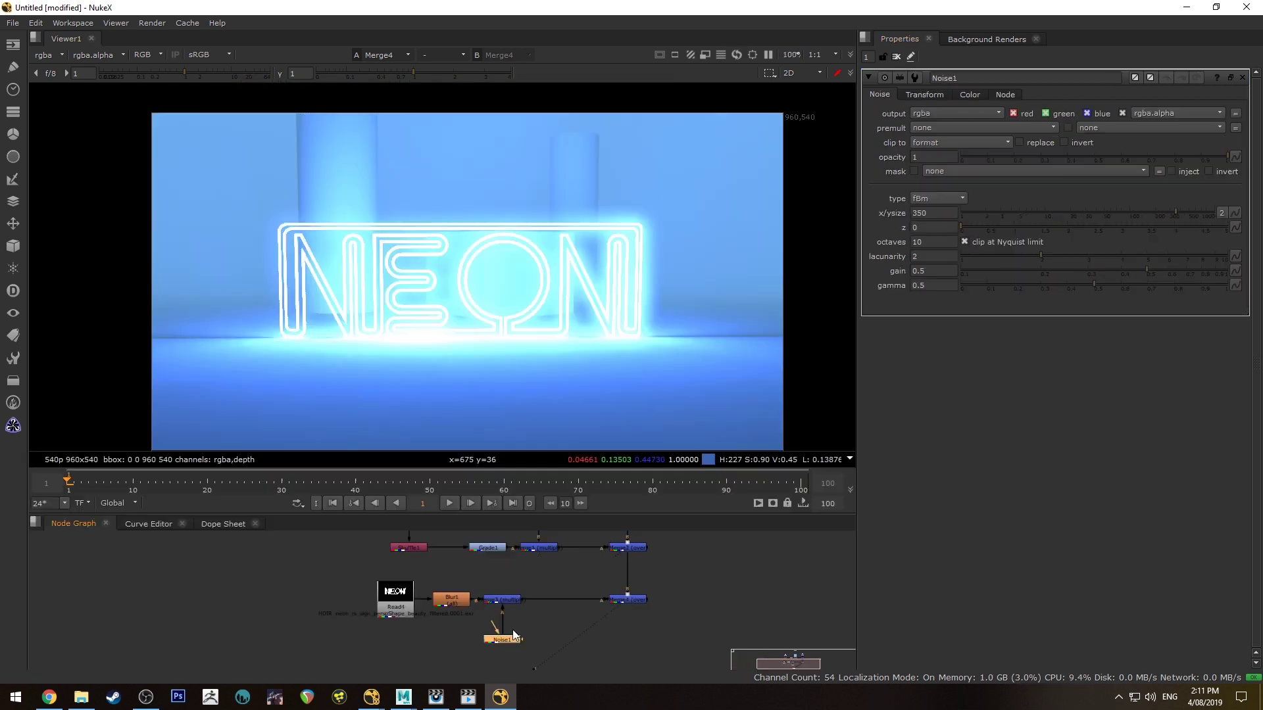
click(500, 599)
drag(1204, 240, 909, 257)
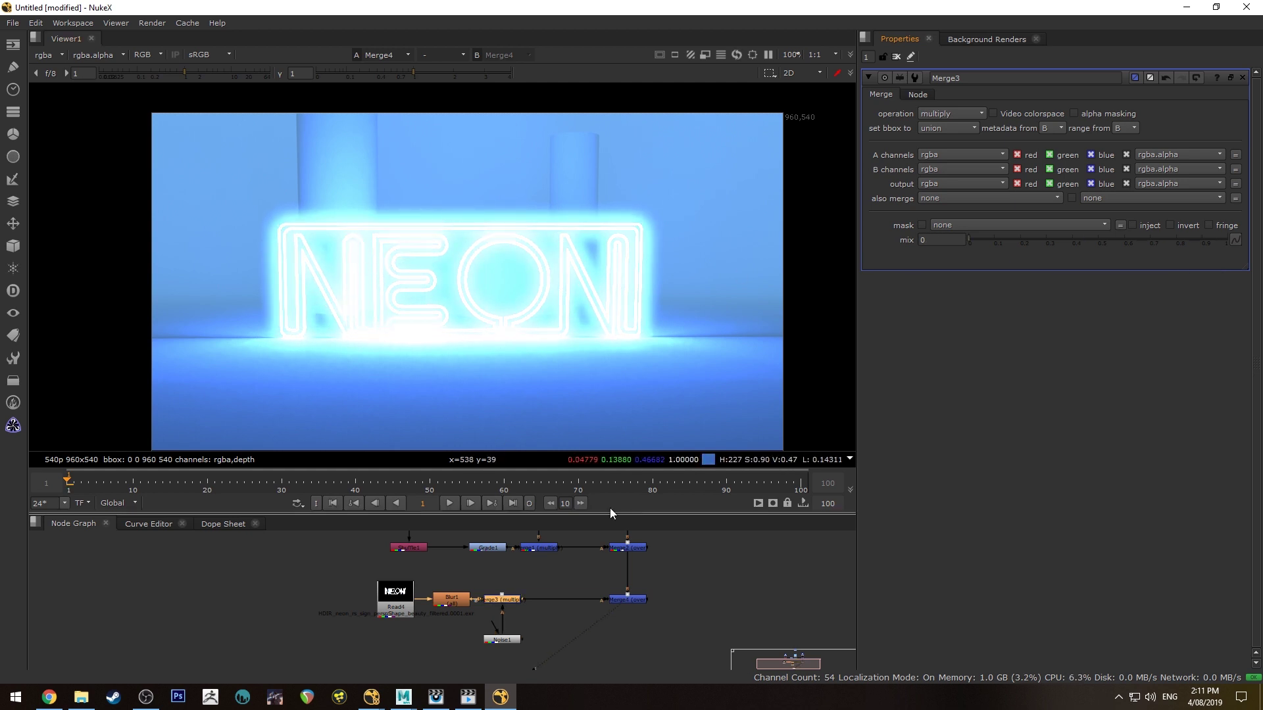
double_click(502, 639)
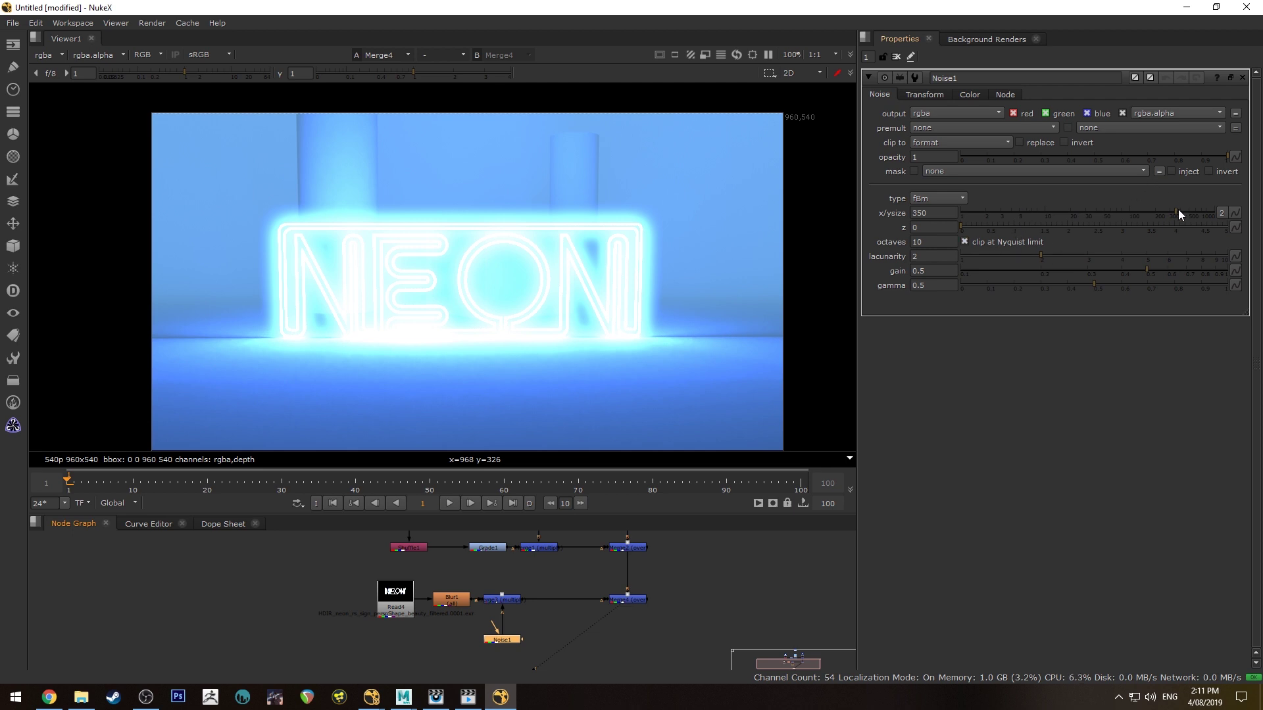
double_click(502, 599)
mouse_move(1075, 234)
mouse_down()
mouse_move(1202, 241)
mouse_move(1087, 233)
mouse_up()
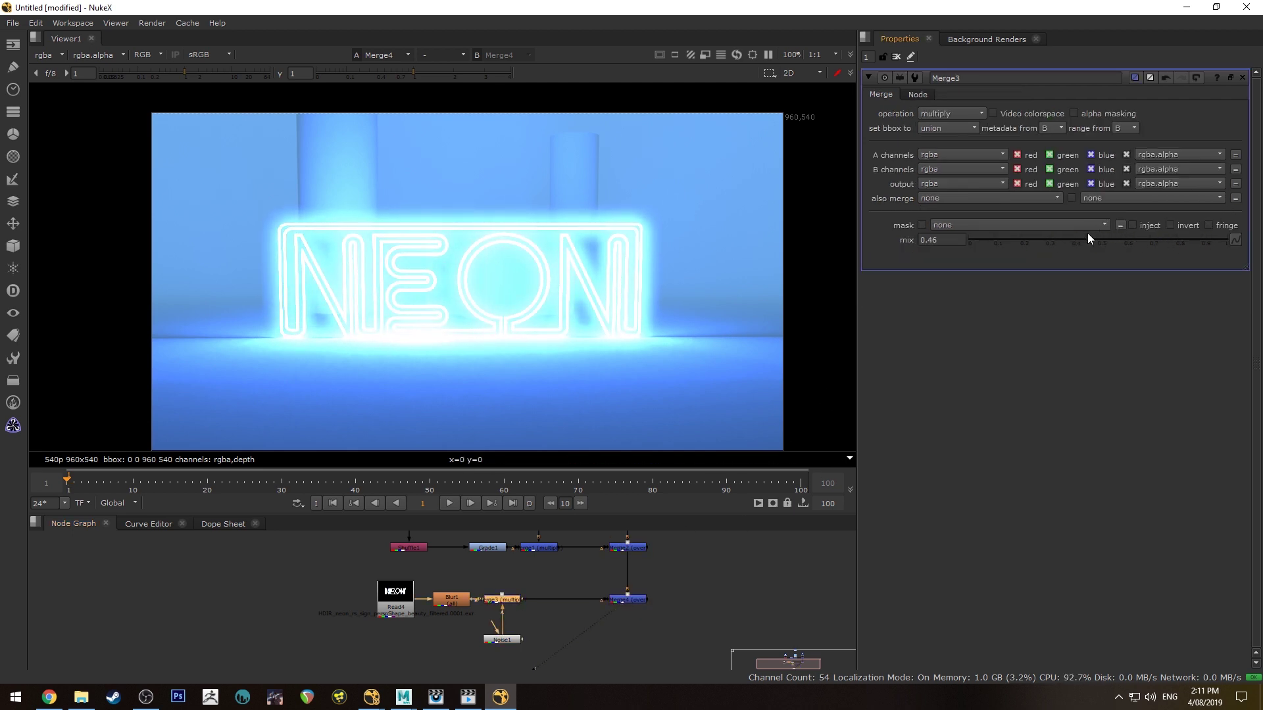
Step: Test the Noise node's x/ysize at 3.6 on the glow and set it to 390
double_click(515, 640)
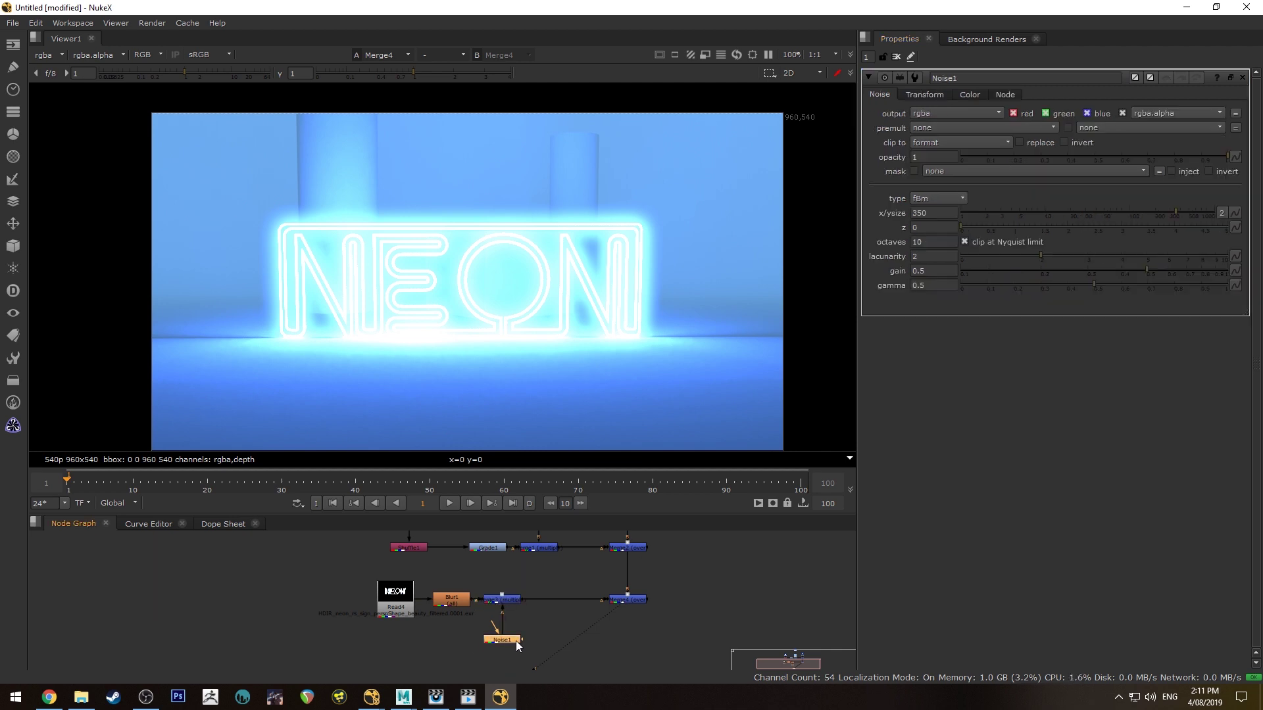
drag(1177, 212, 1009, 211)
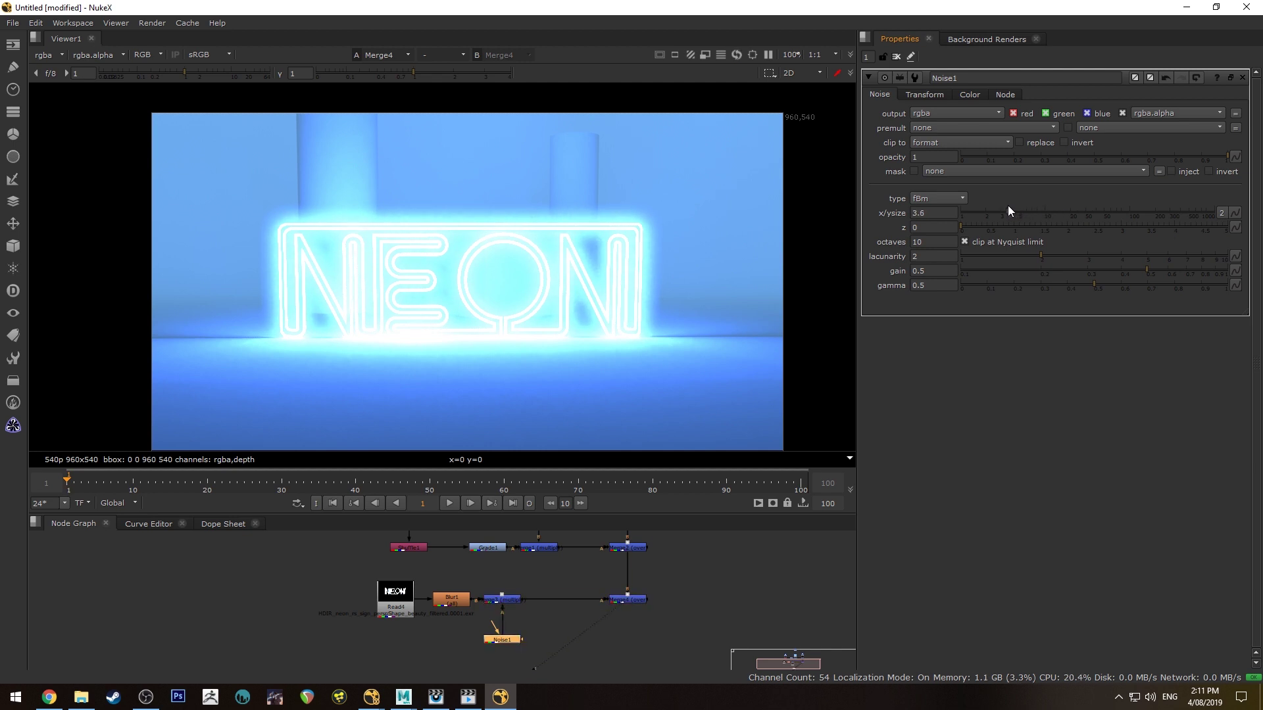
scroll(616, 254, up, 5)
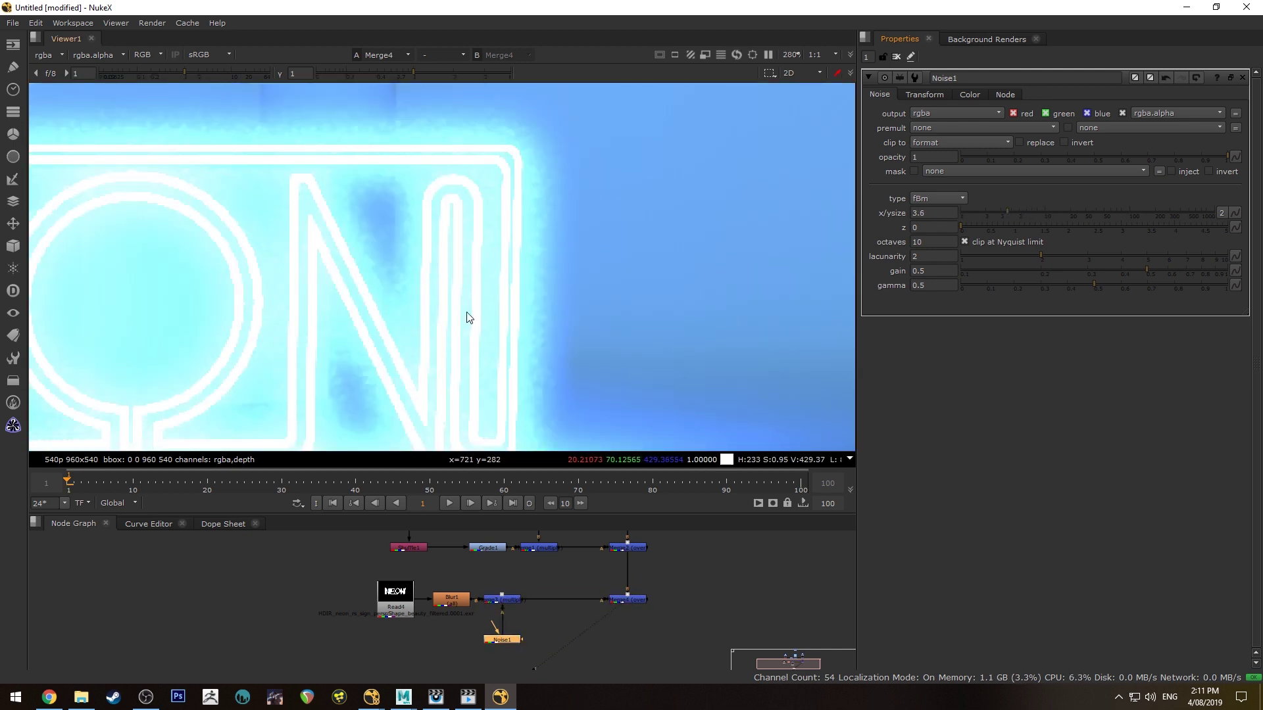
scroll(669, 271, down, 5)
drag(1019, 211, 1179, 211)
scroll(470, 283, up, 5)
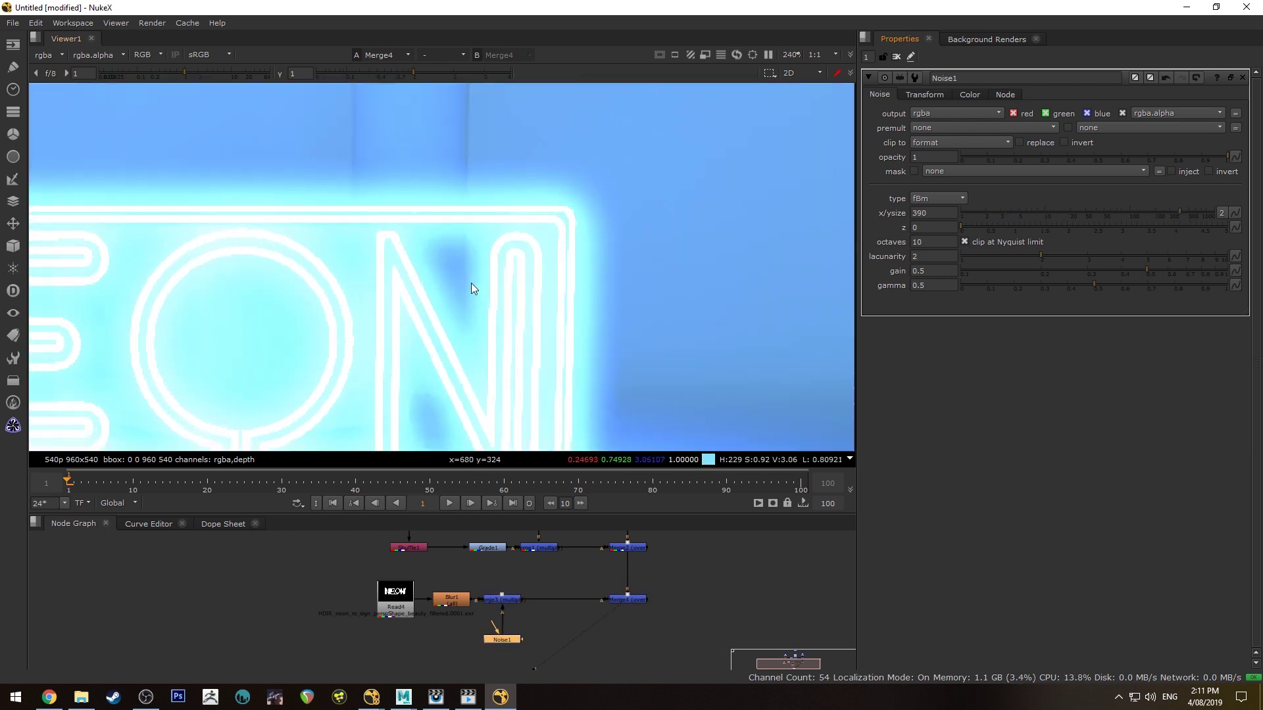
scroll(479, 271, down, 4)
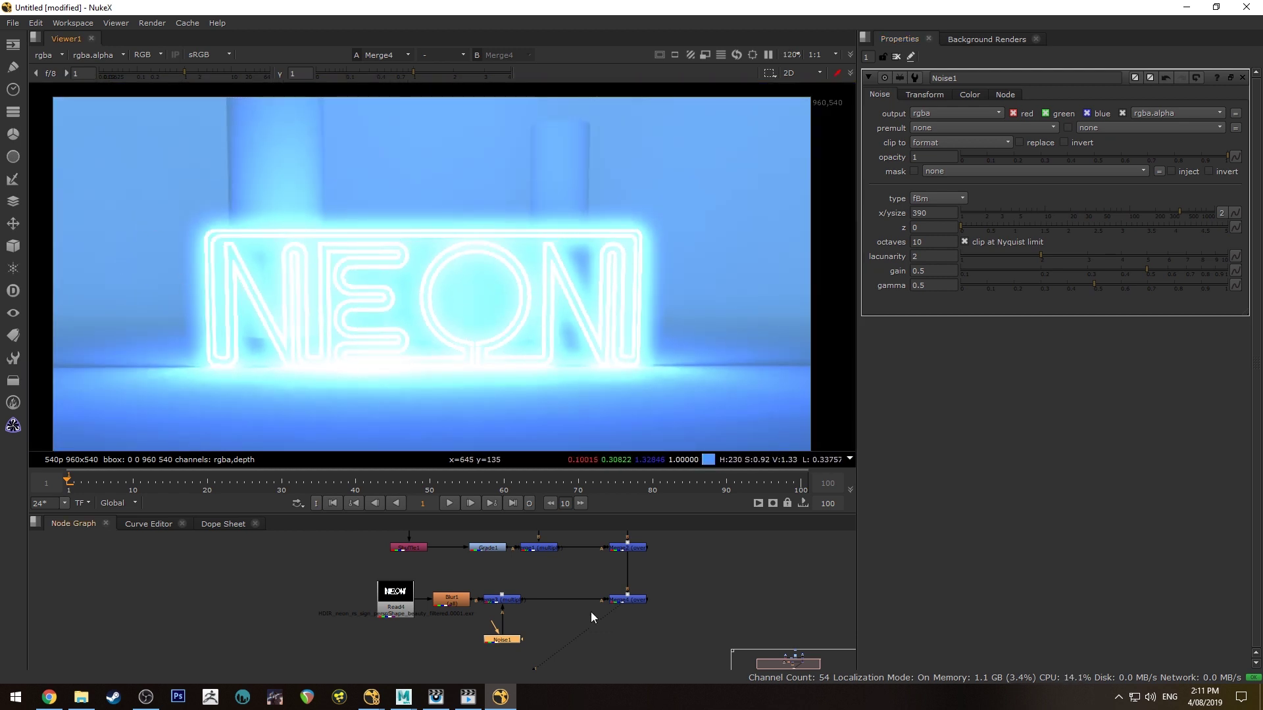
click(636, 603)
scroll(349, 276, down, 3)
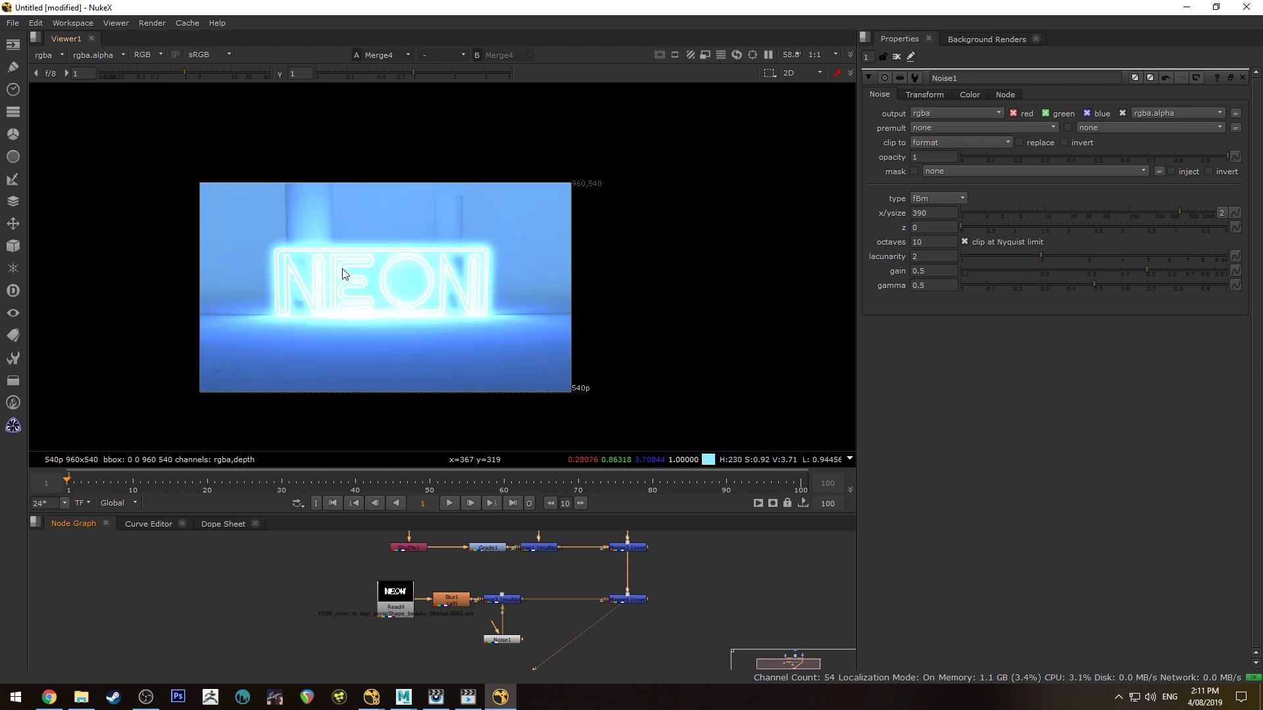
scroll(354, 281, up, 2)
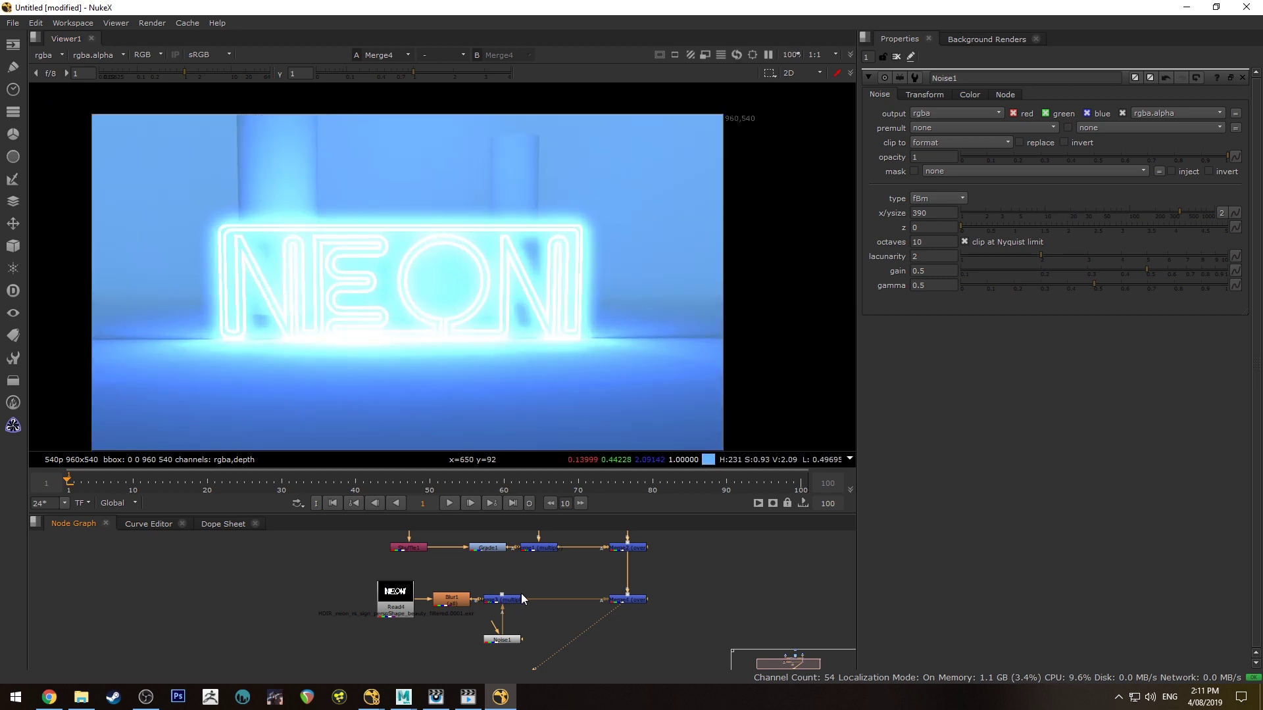
click(507, 641)
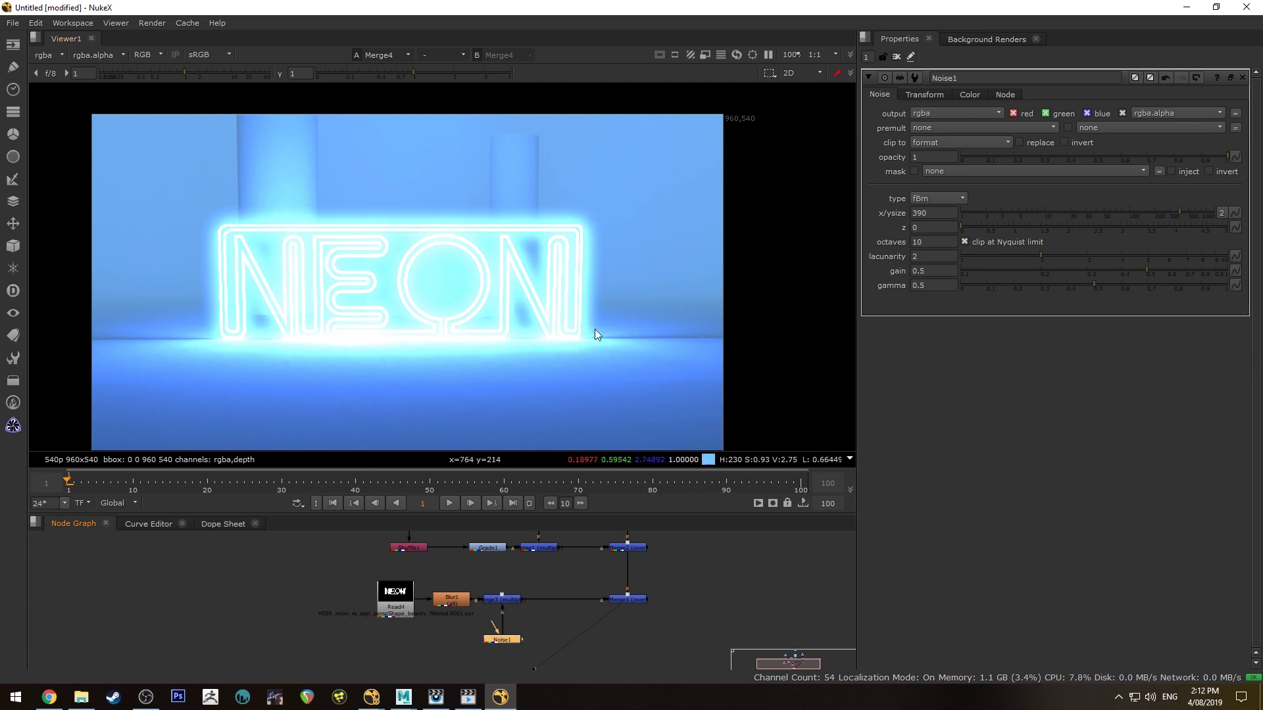
scroll(294, 290, down, 1)
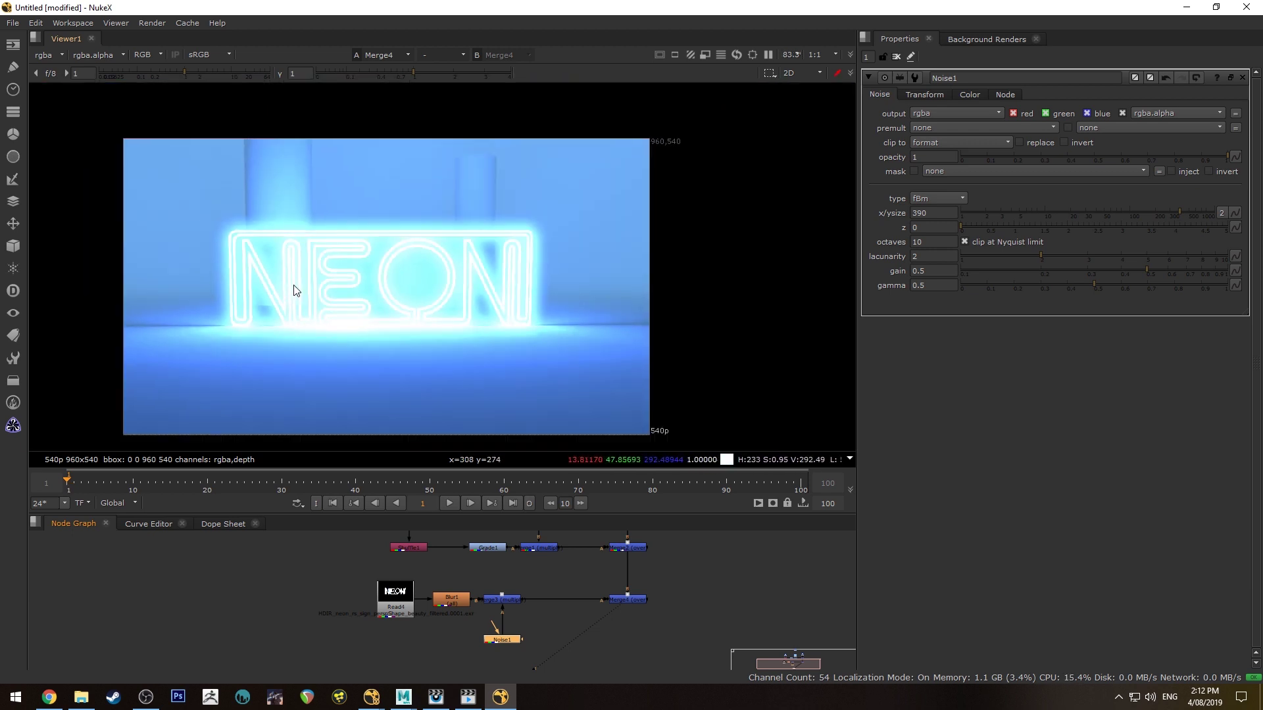
Step: Inspect the sign's glow and the drink can up close in the neon.nknc composite, and compare it with the glow in the untitled script
scroll(375, 289, up, 3)
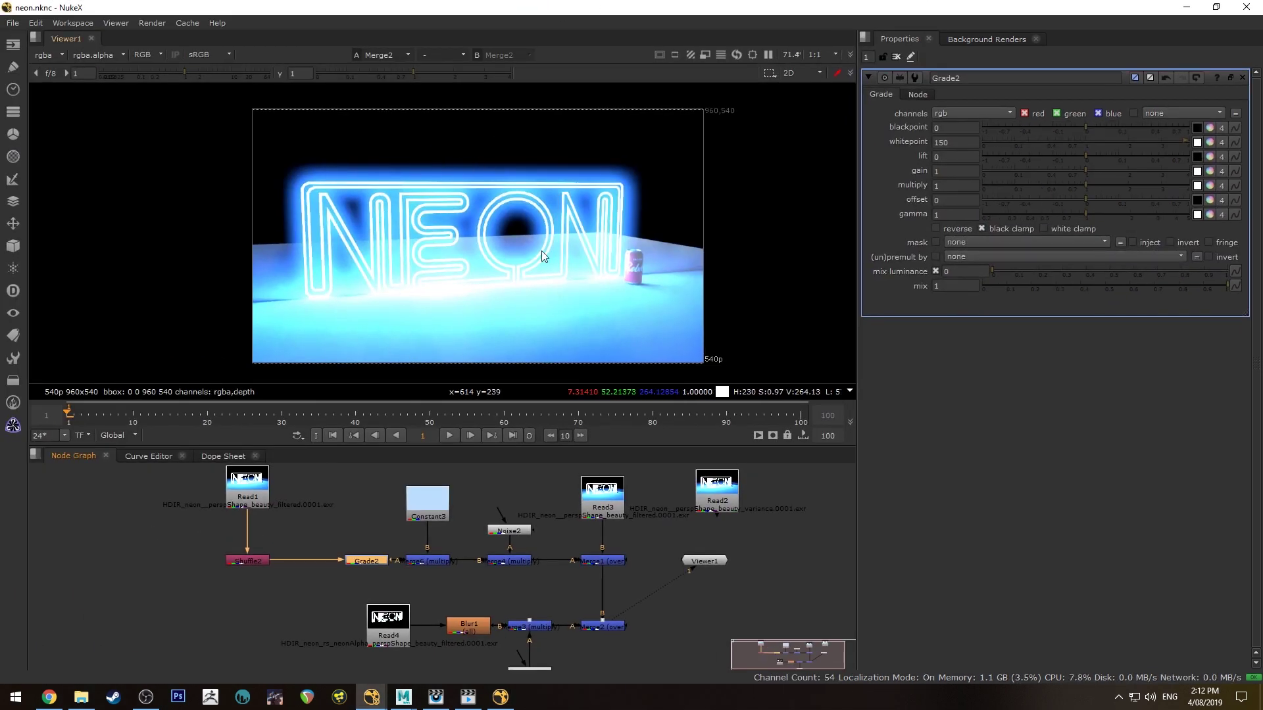
drag(631, 6, 546, 2)
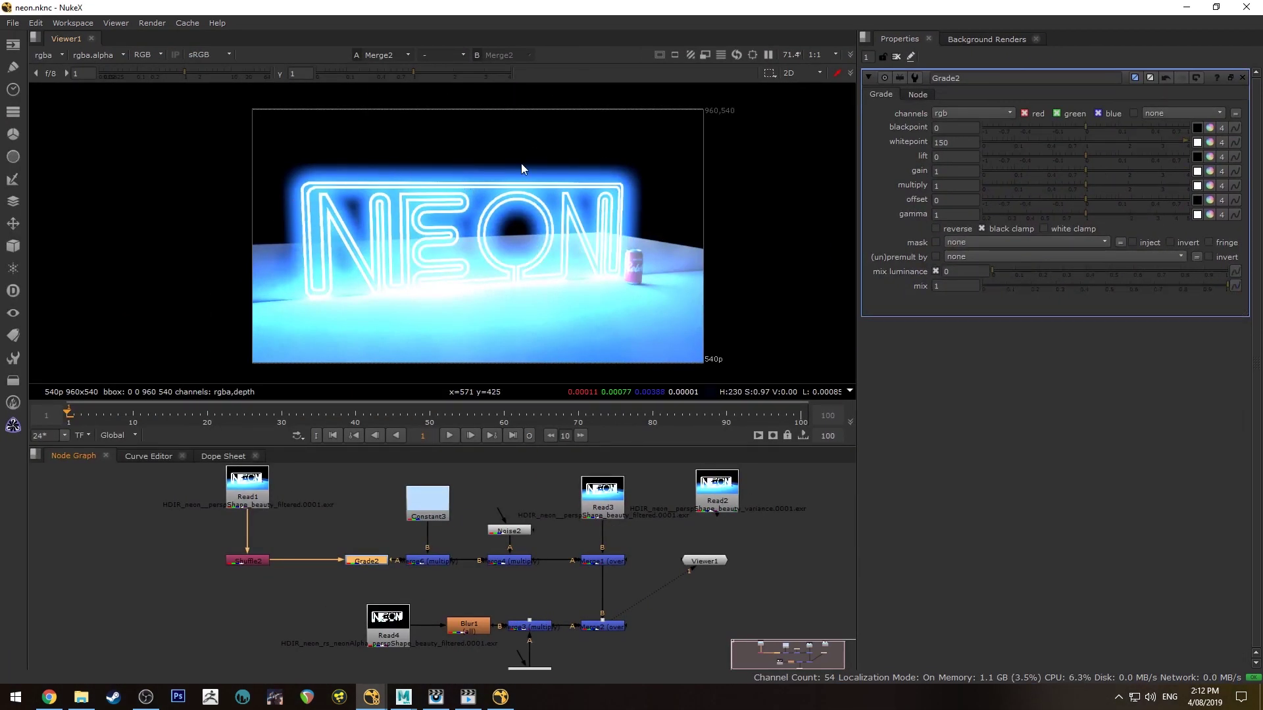
scroll(603, 239, up, 6)
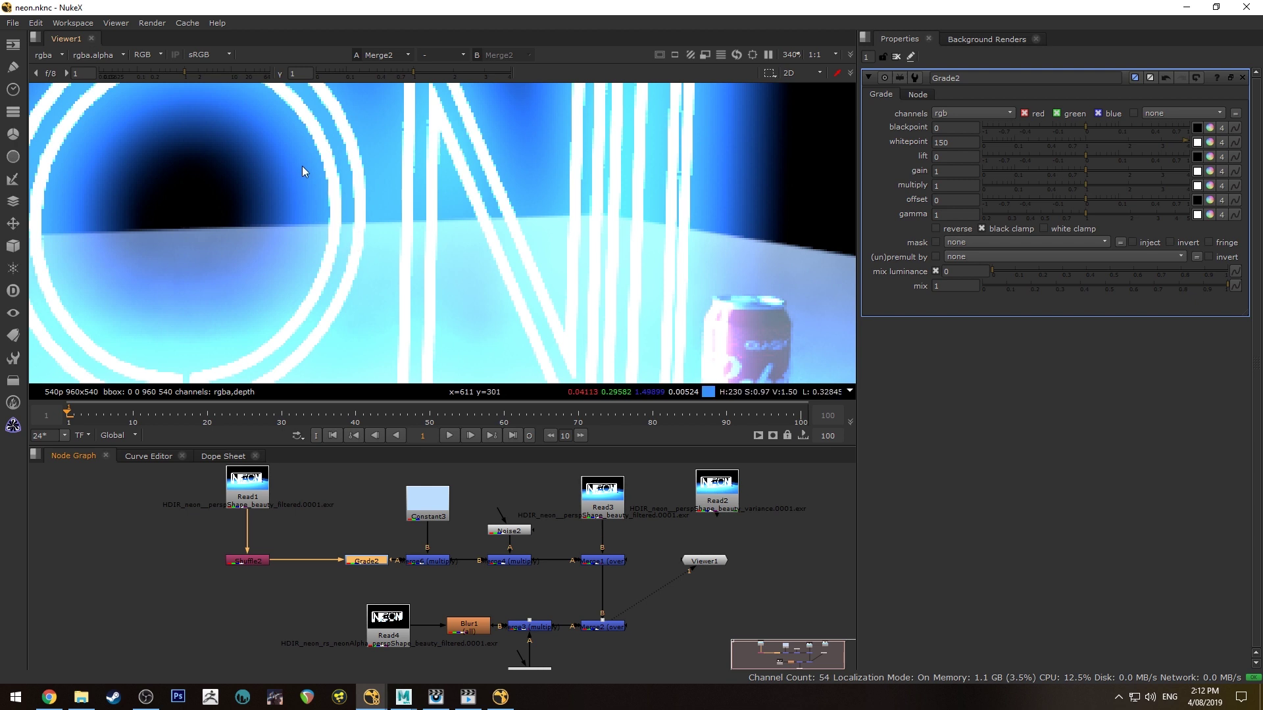
scroll(329, 201, down, 3)
scroll(394, 223, down, 3)
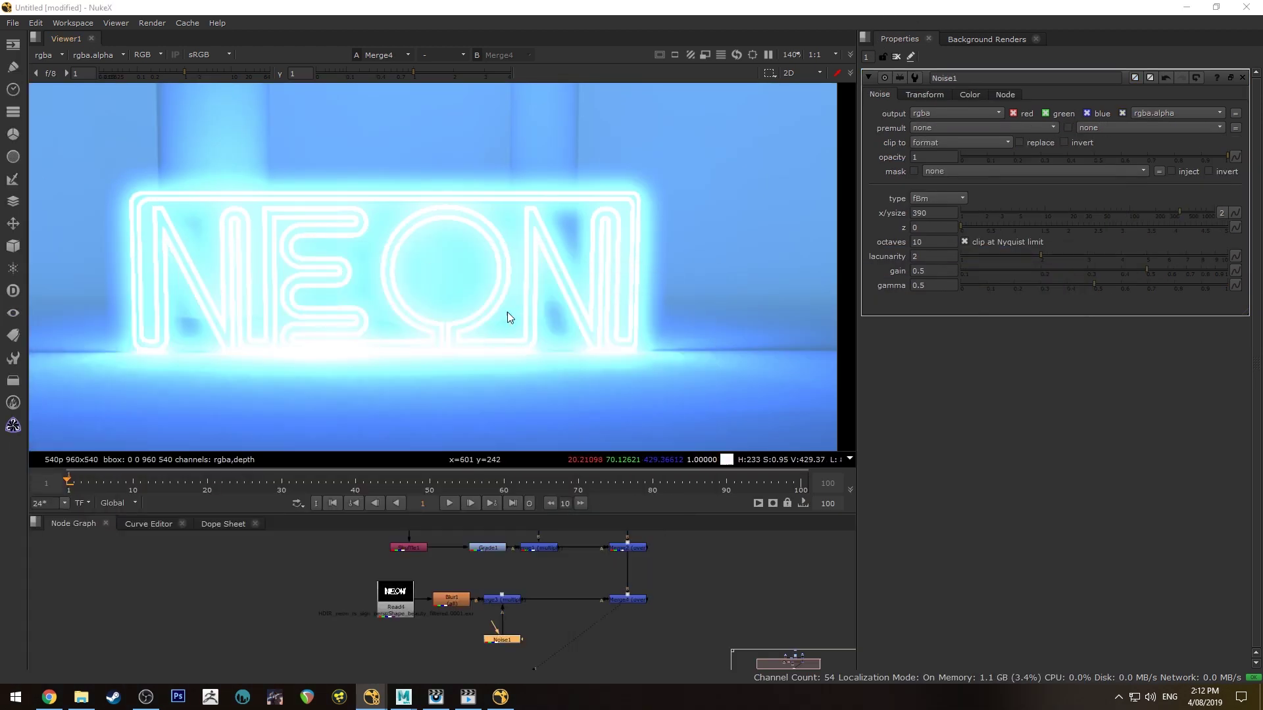
scroll(400, 306, up, 3)
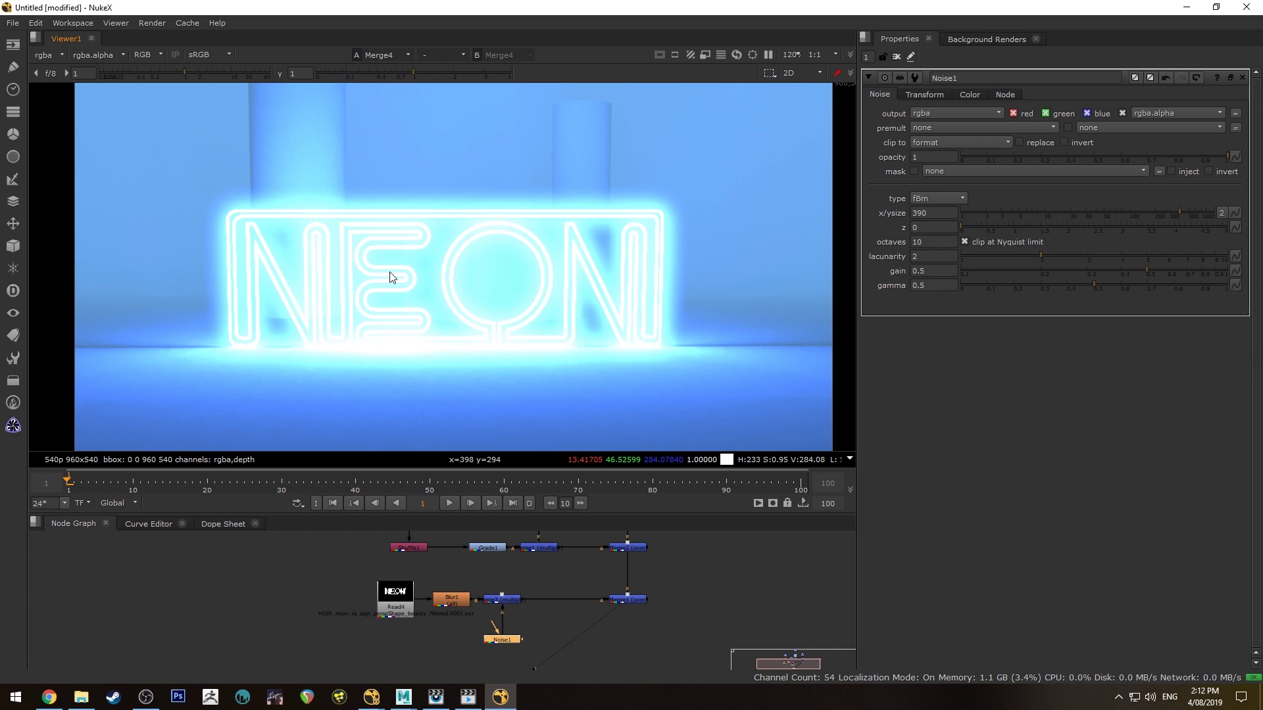
middle_drag(551, 568, 554, 568)
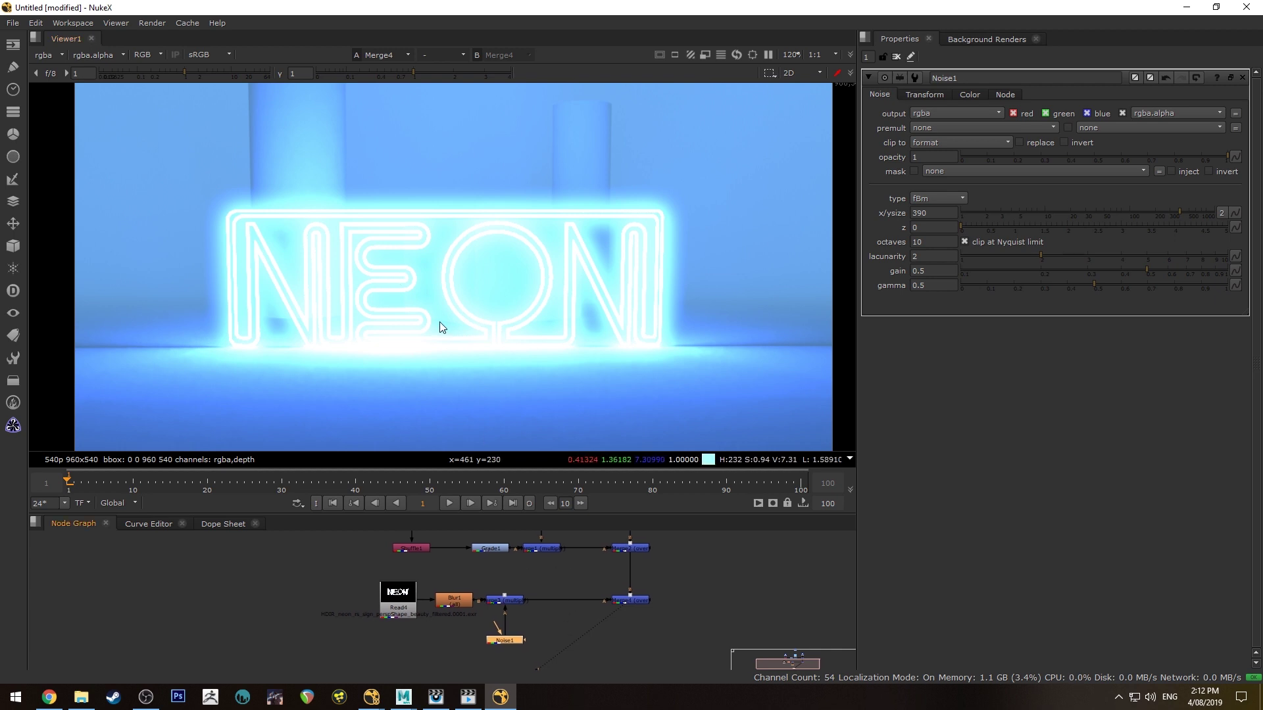